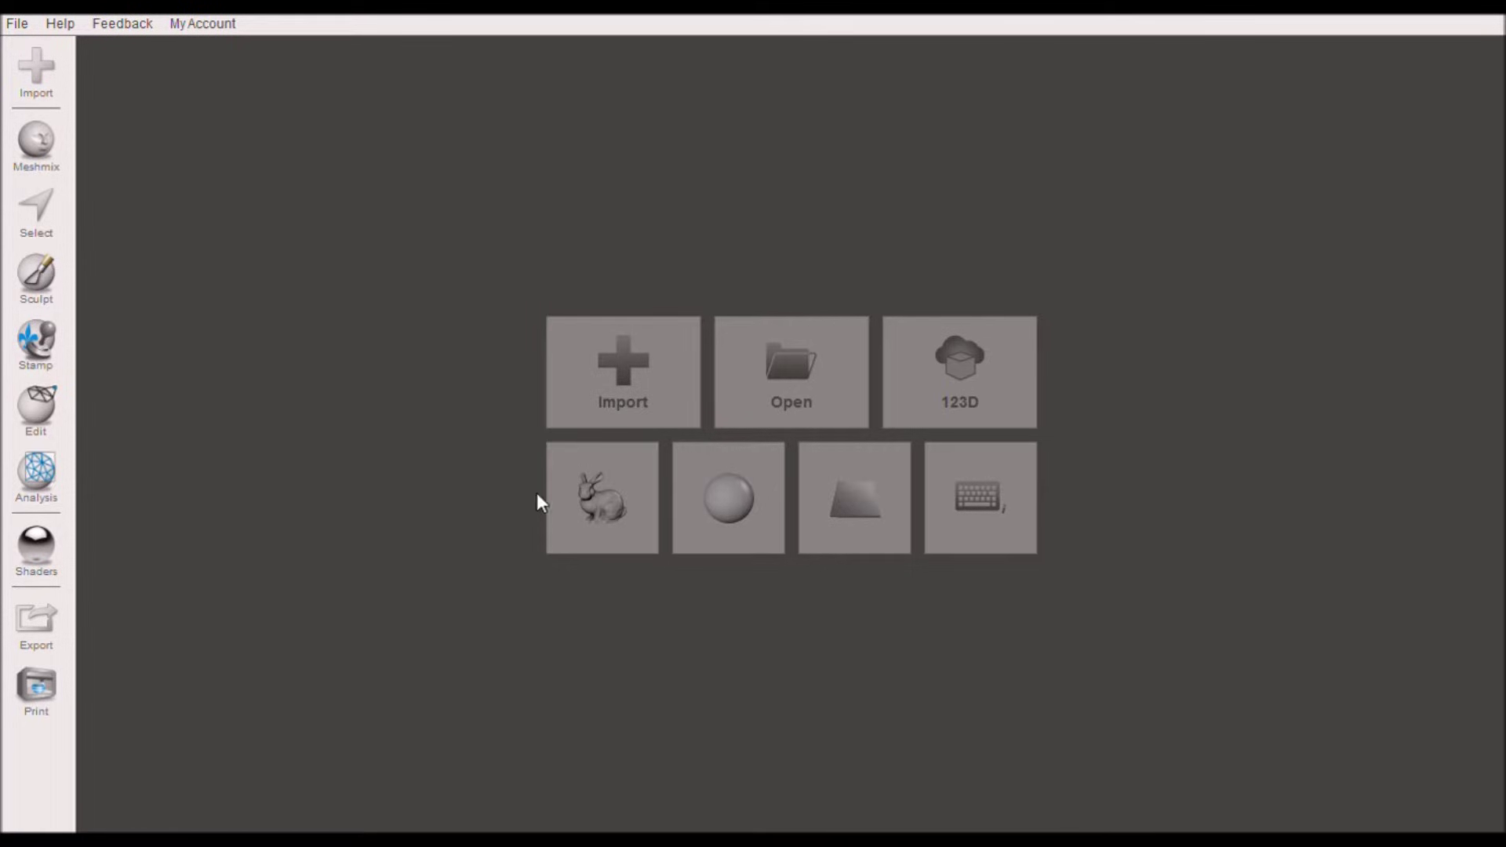
# Step: Load the sample bunny model, add a sphere beside it and make the bunny the active object
pyautogui.click(588, 502)
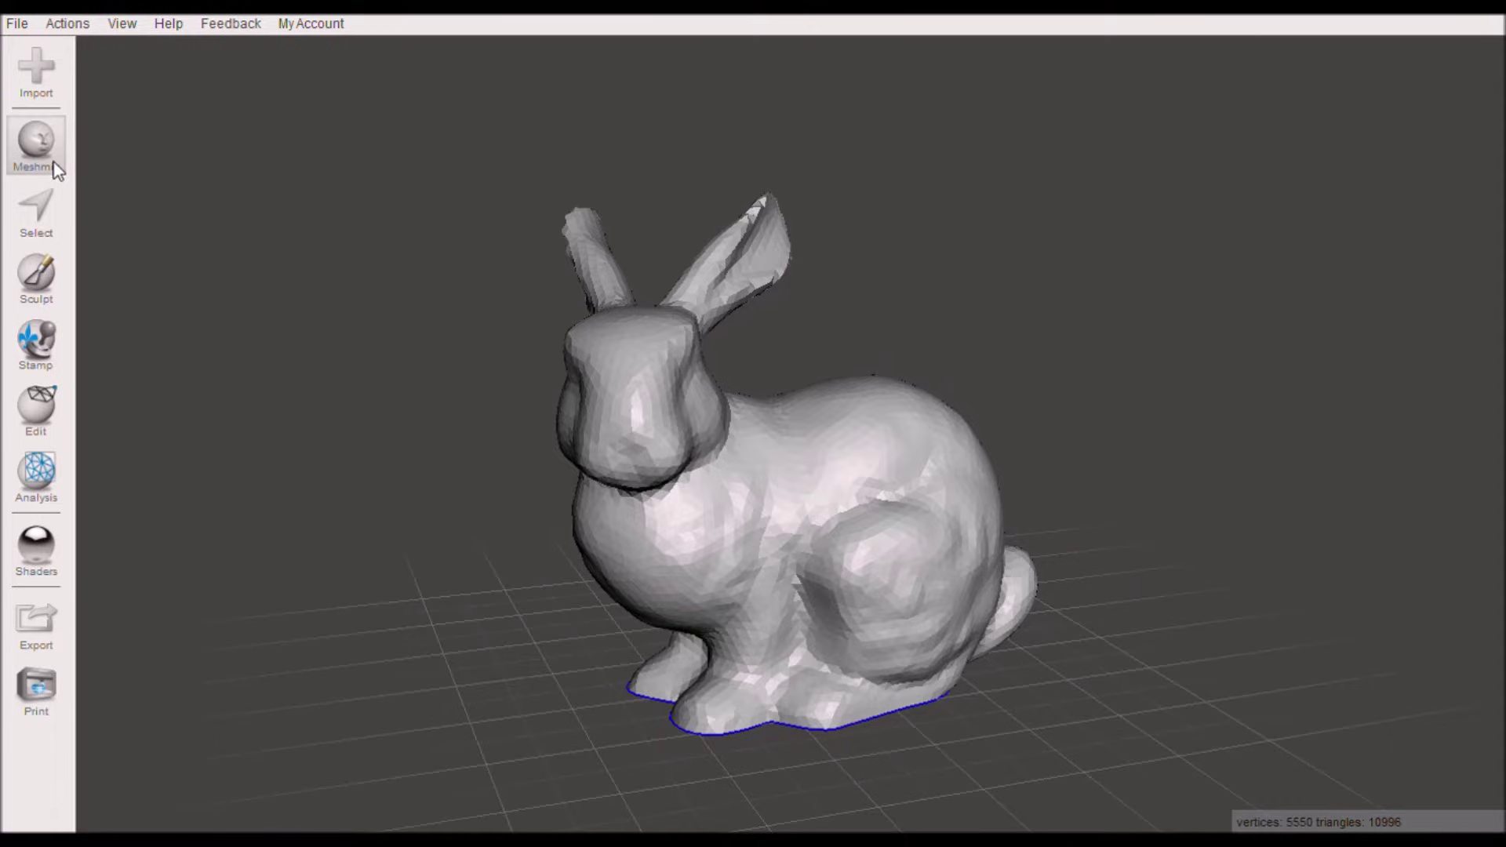
pyautogui.click(54, 162)
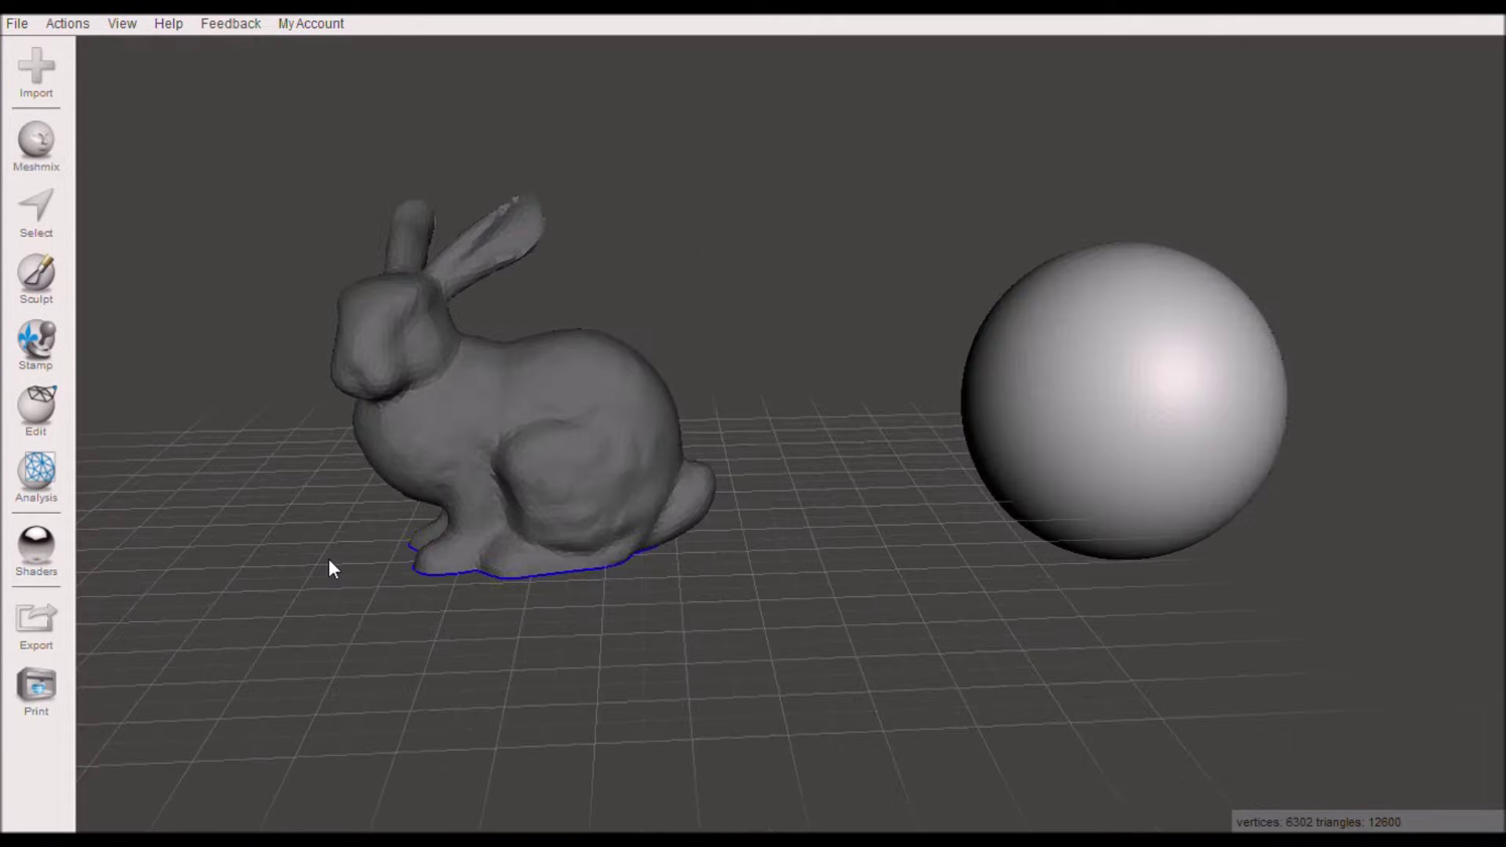
pyautogui.moveTo(328, 558); pyautogui.dragTo(425, 542, button='right')
pyautogui.click(439, 462)
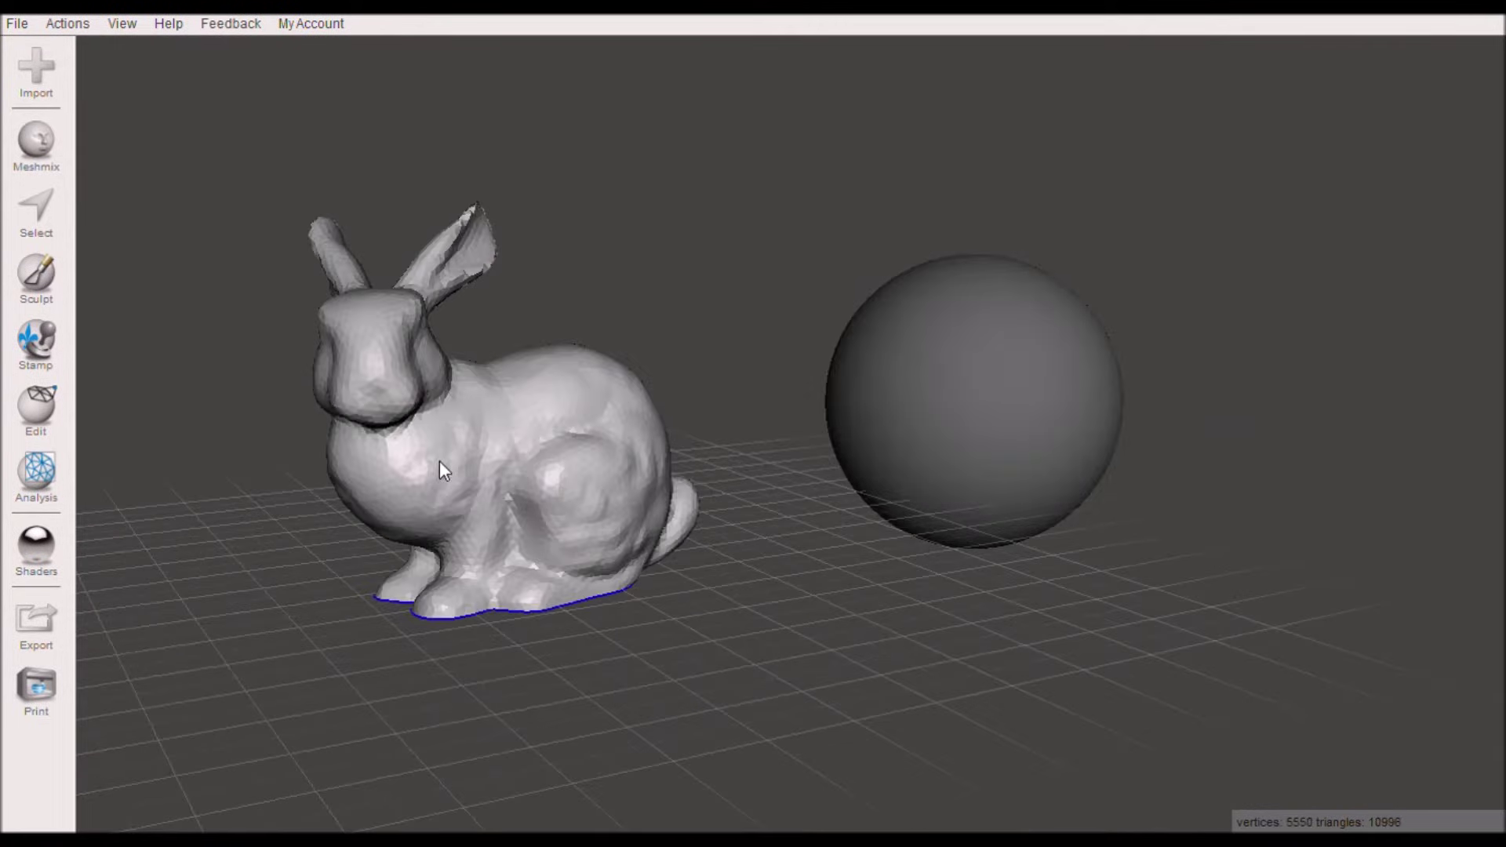
# Step: Start Sculpt on the bunny with the Drag brush and the flat-topped falloff profile
pyautogui.click(37, 280)
pyautogui.moveTo(224, 111)
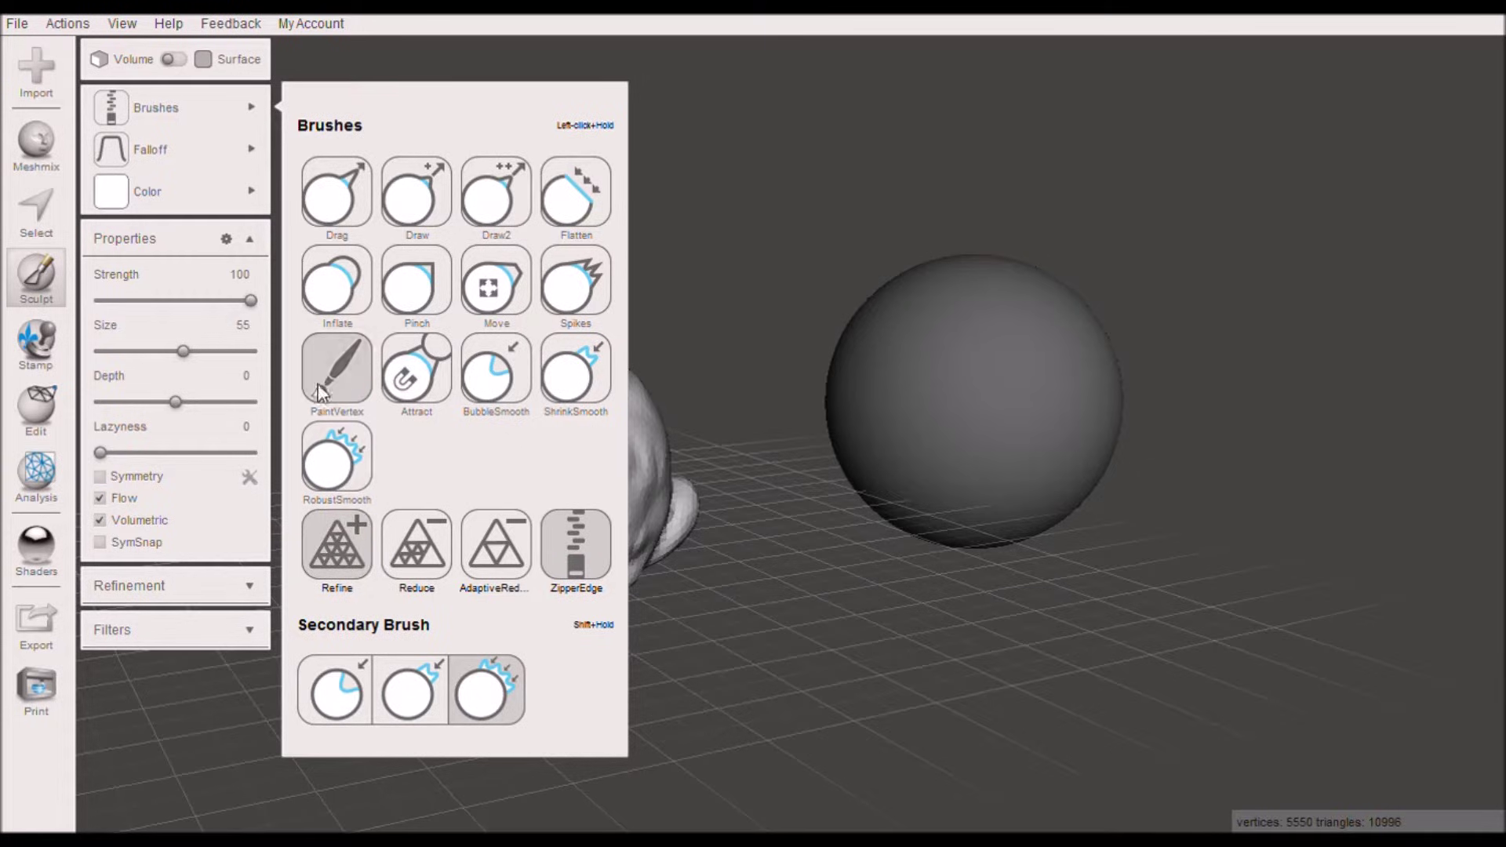
pyautogui.click(332, 189)
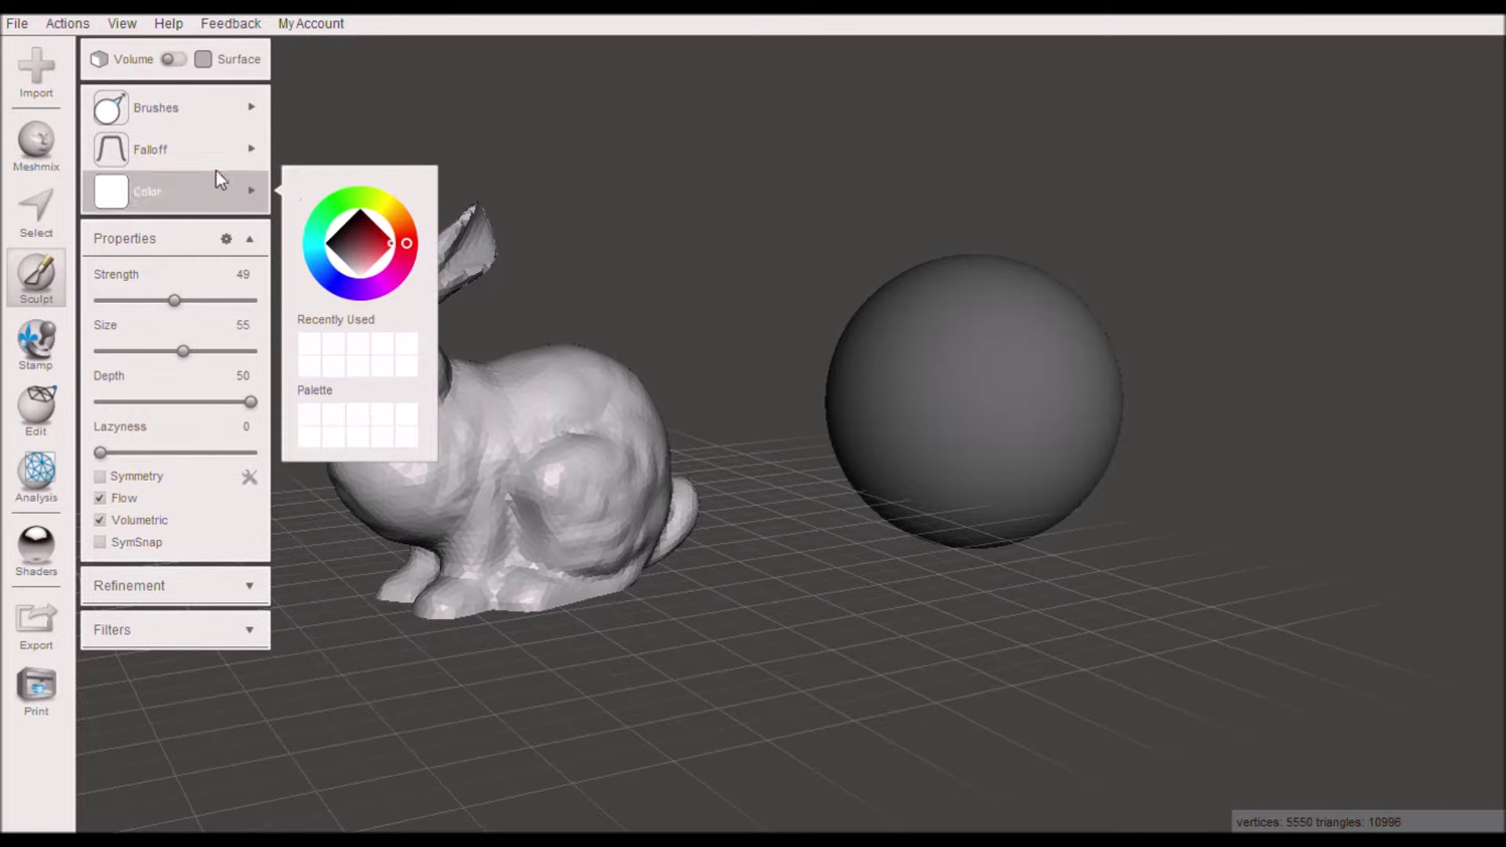
pyautogui.moveTo(226, 161)
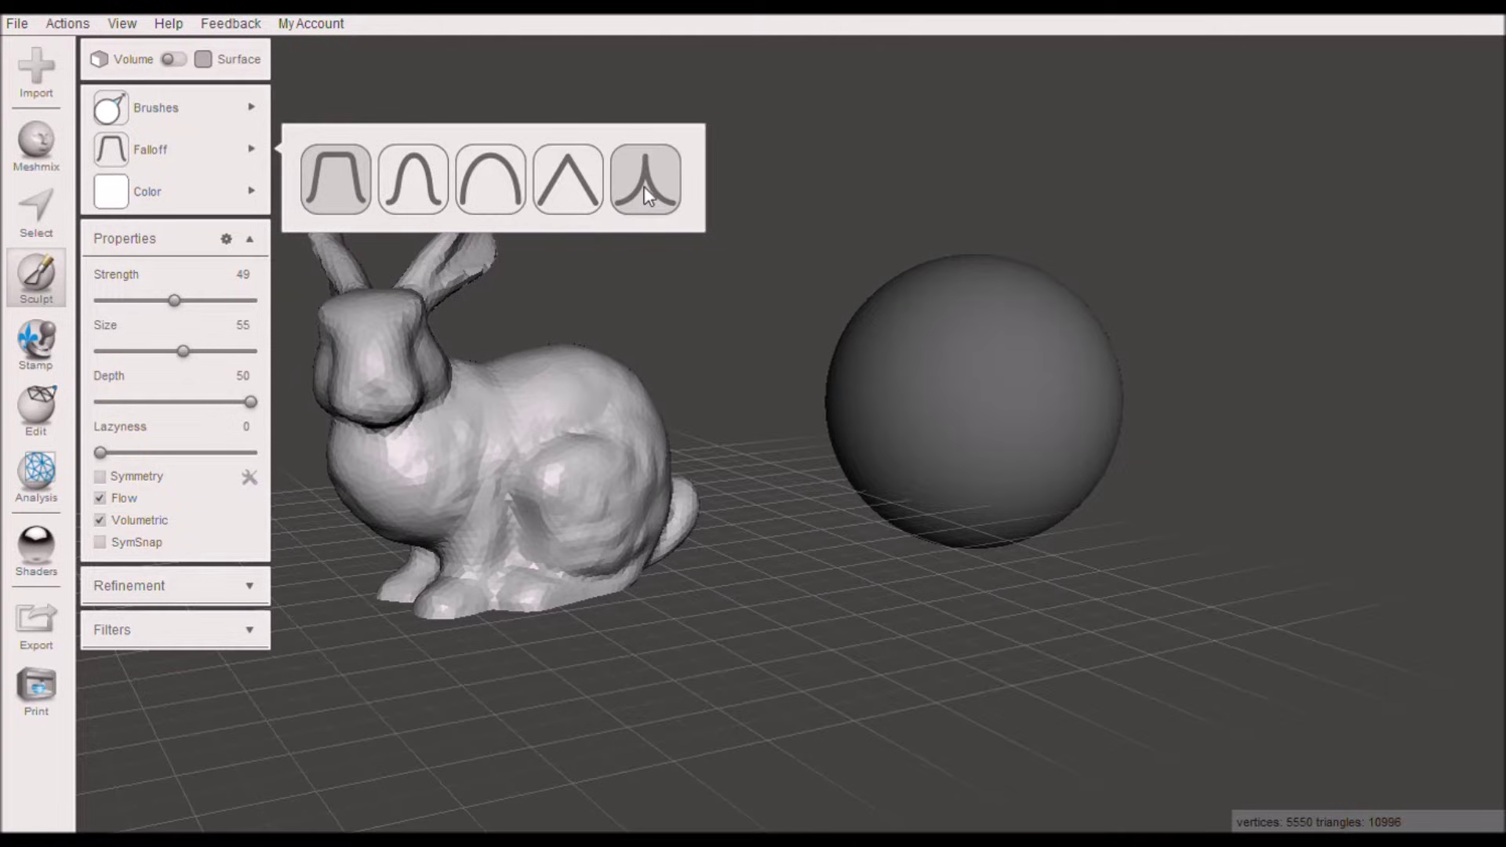
pyautogui.click(346, 193)
# Step: Set the brush size to 68 and pull a rounded bump up from the middle of the bunny's back
pyautogui.moveTo(559, 335); pyautogui.dragTo(510, 360, button='right')
pyautogui.click(204, 351)
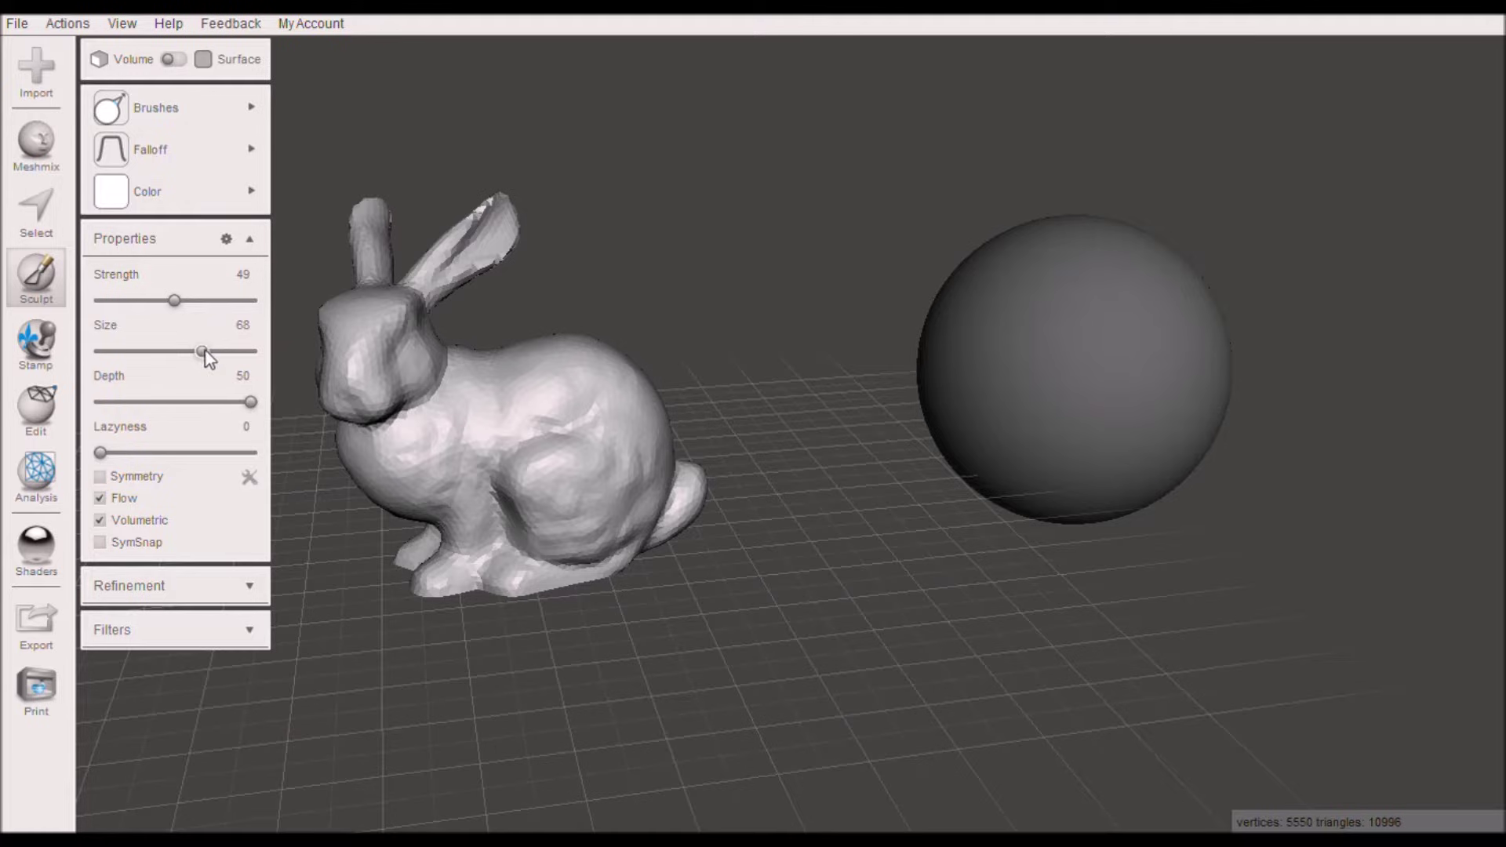
pyautogui.moveTo(510, 343); pyautogui.dragTo(531, 303)
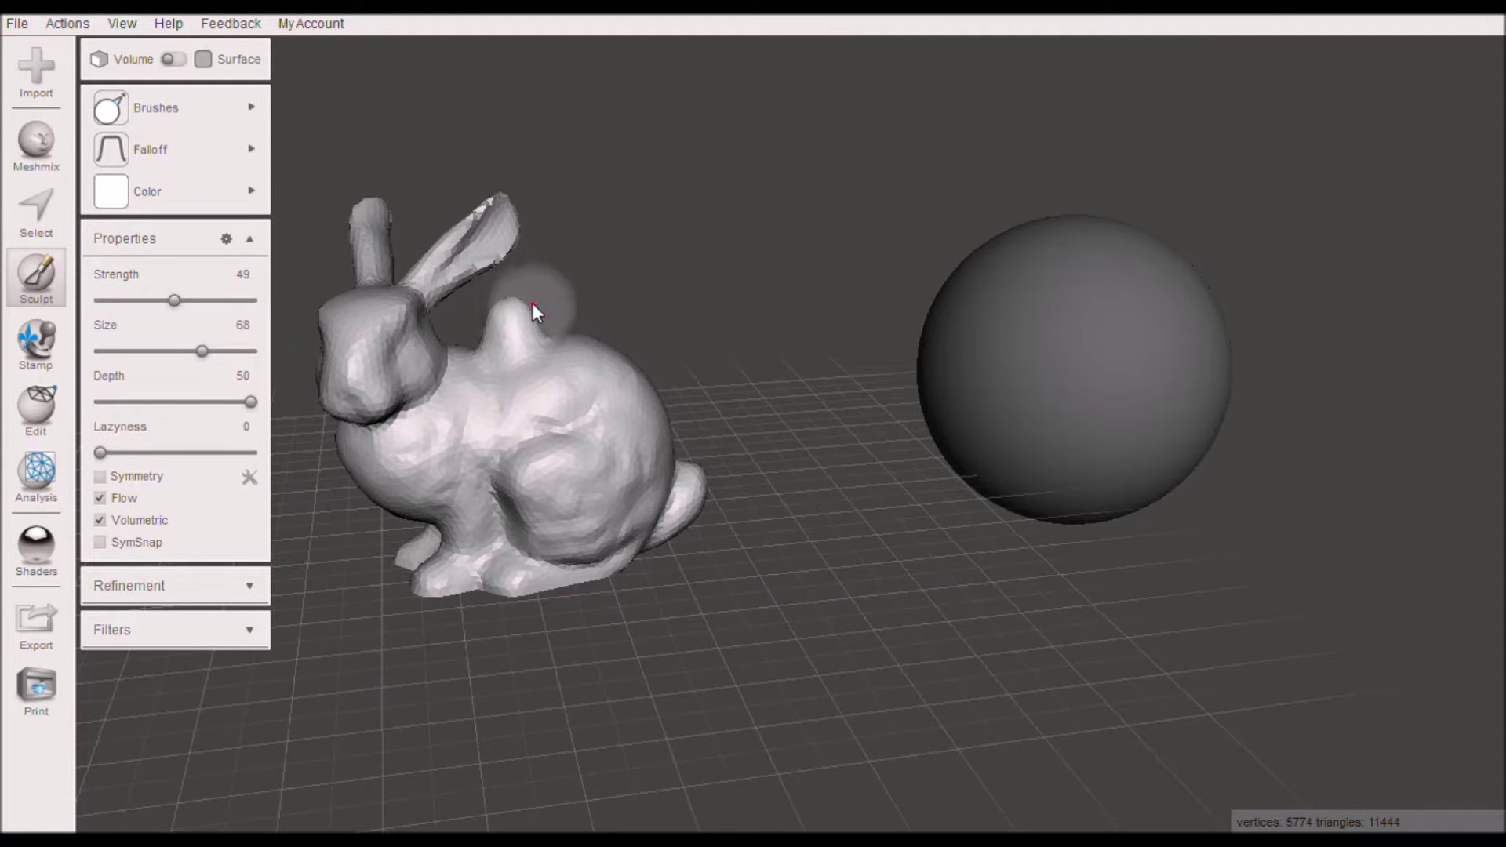
# Step: Change the falloff to the sharply pointed profile and pull a spike from the rear of the bunny's back
pyautogui.click(632, 187)
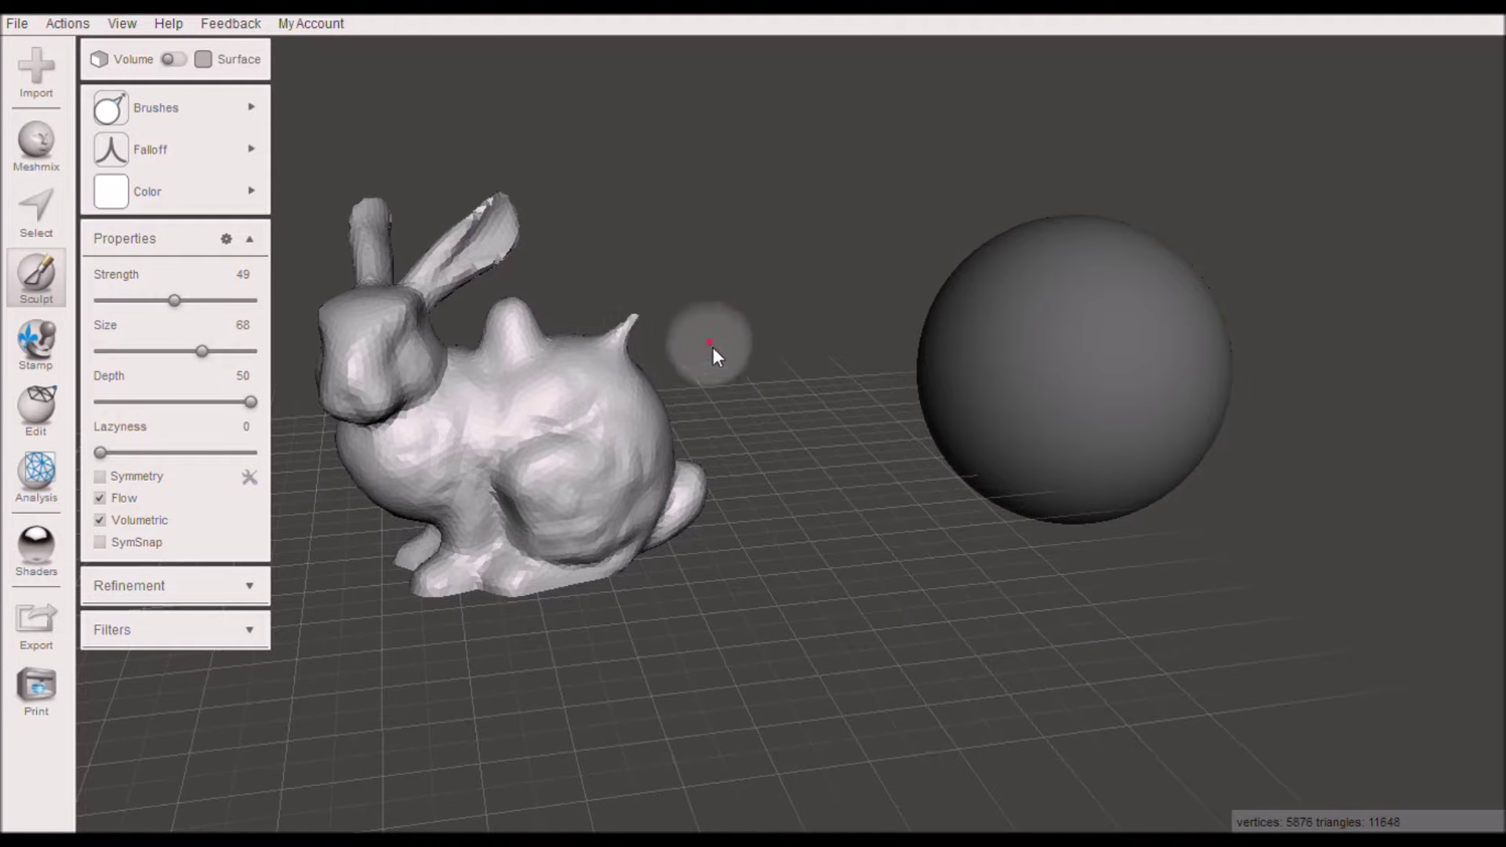
pyautogui.moveTo(712, 347); pyautogui.dragTo(685, 331, button='right')
pyautogui.scroll(5, 593, 328)
pyautogui.moveTo(482, 276); pyautogui.dragTo(891, 403, button='middle')
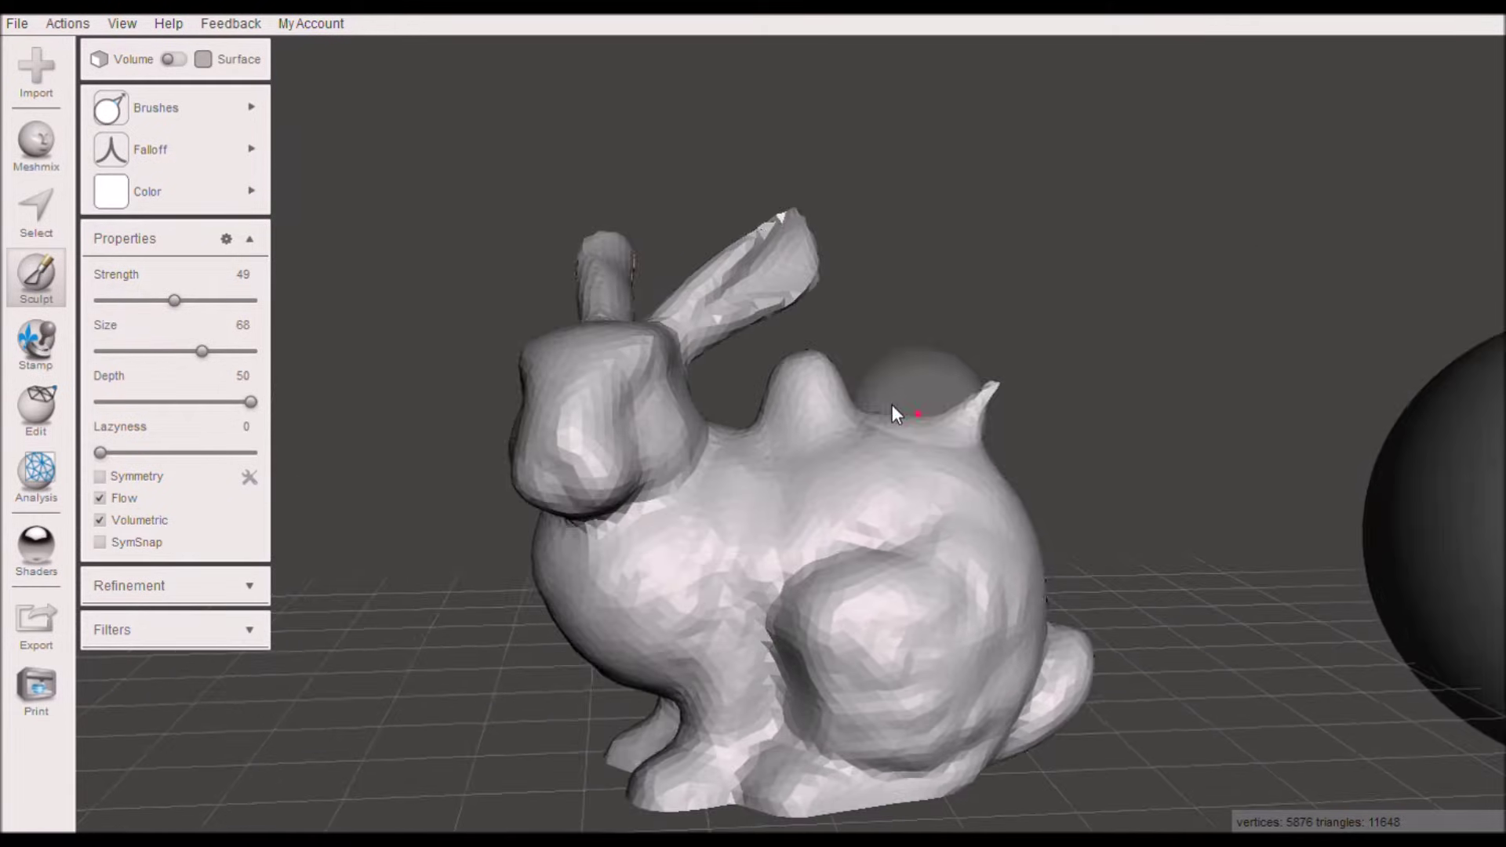
pyautogui.moveTo(892, 403); pyautogui.dragTo(832, 424, button='right')
# Step: Set the falloff back to the flat-topped profile and undo the spike and the bump on the bunny's back
pyautogui.moveTo(228, 143)
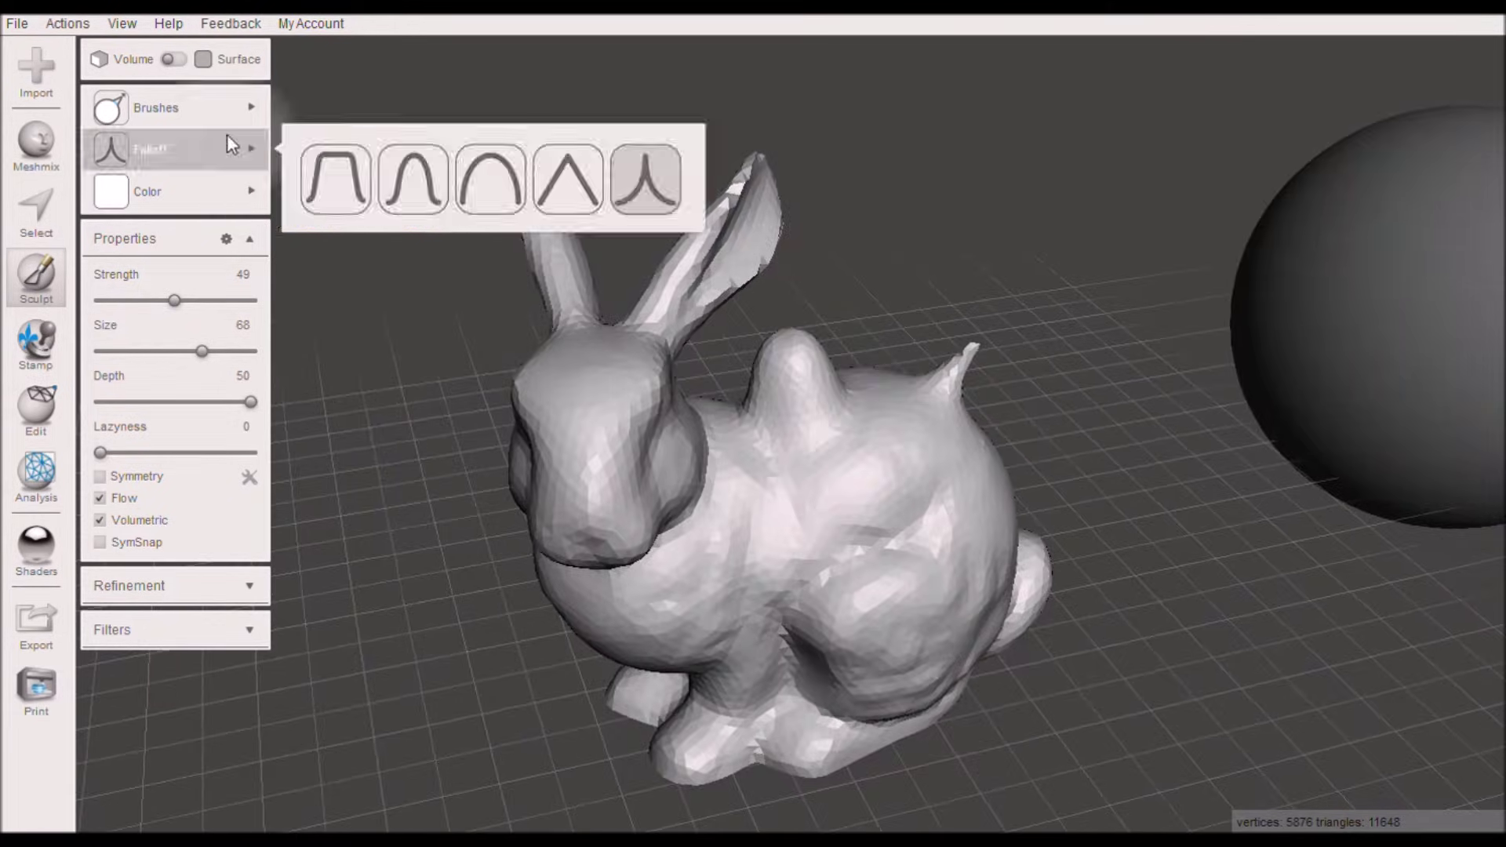
pyautogui.click(335, 177)
pyautogui.moveTo(851, 329)
pyautogui.mouseDown(button='right')
pyautogui.moveTo(937, 341)
pyautogui.moveTo(867, 313)
pyautogui.moveTo(1008, 350)
pyautogui.moveTo(884, 353)
pyautogui.moveTo(908, 338)
pyautogui.moveTo(972, 356)
pyautogui.mouseUp(button='right')
pyautogui.hotkey('ctrl', 'z')
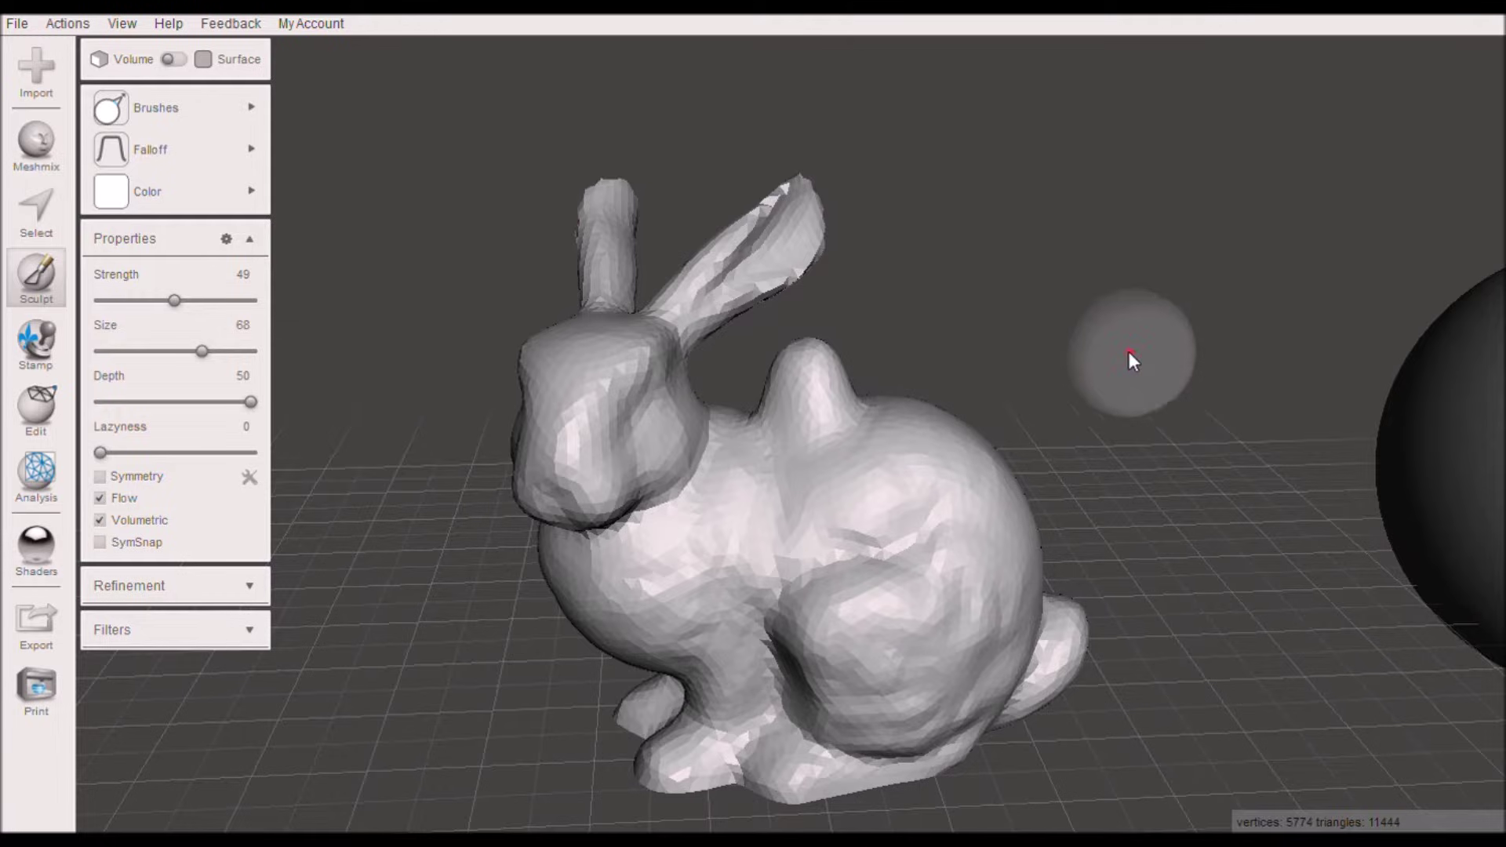
pyautogui.hotkey('ctrl', 'z')
# Step: Set the Drag brush strength to 100 and pull a long wavy tentacle upward from the bunny's back
pyautogui.click(35, 274)
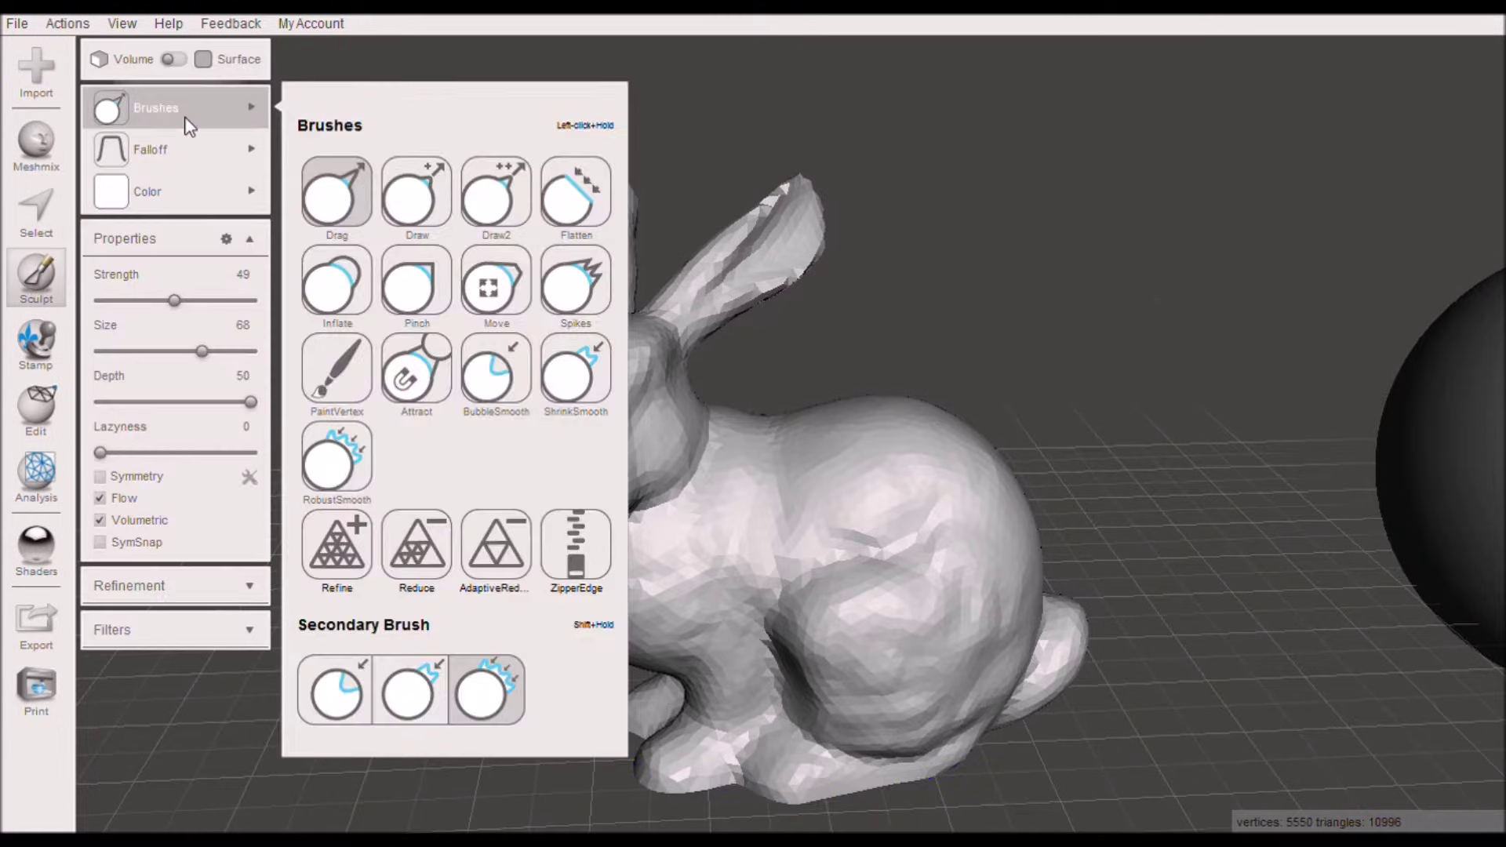
pyautogui.moveTo(205, 199)
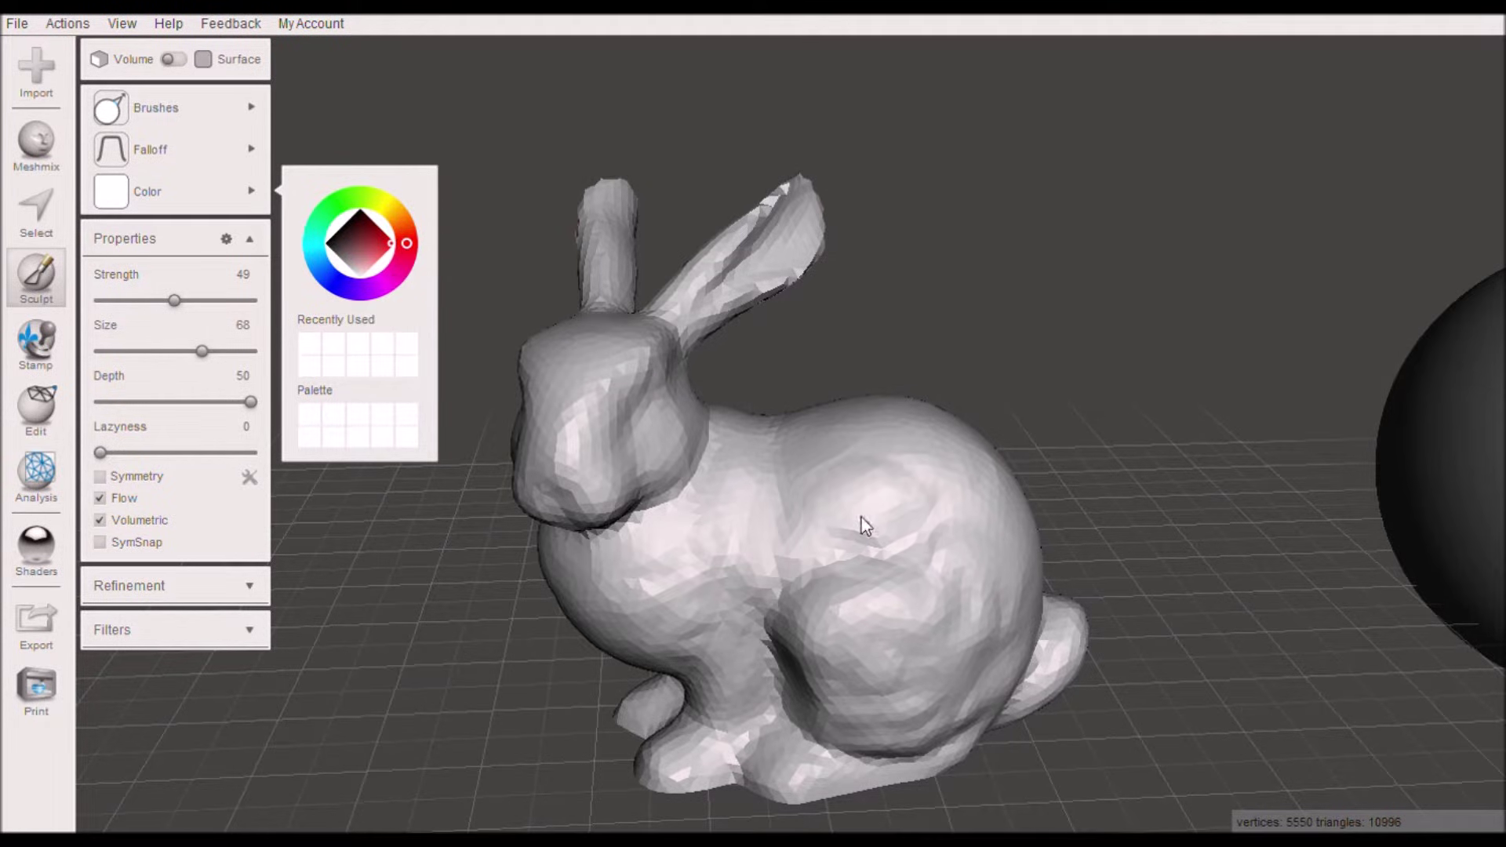
pyautogui.moveTo(896, 436)
pyautogui.mouseDown(button='right')
pyautogui.moveTo(721, 381)
pyautogui.moveTo(932, 404)
pyautogui.moveTo(902, 430)
pyautogui.moveTo(878, 423)
pyautogui.mouseUp(button='right')
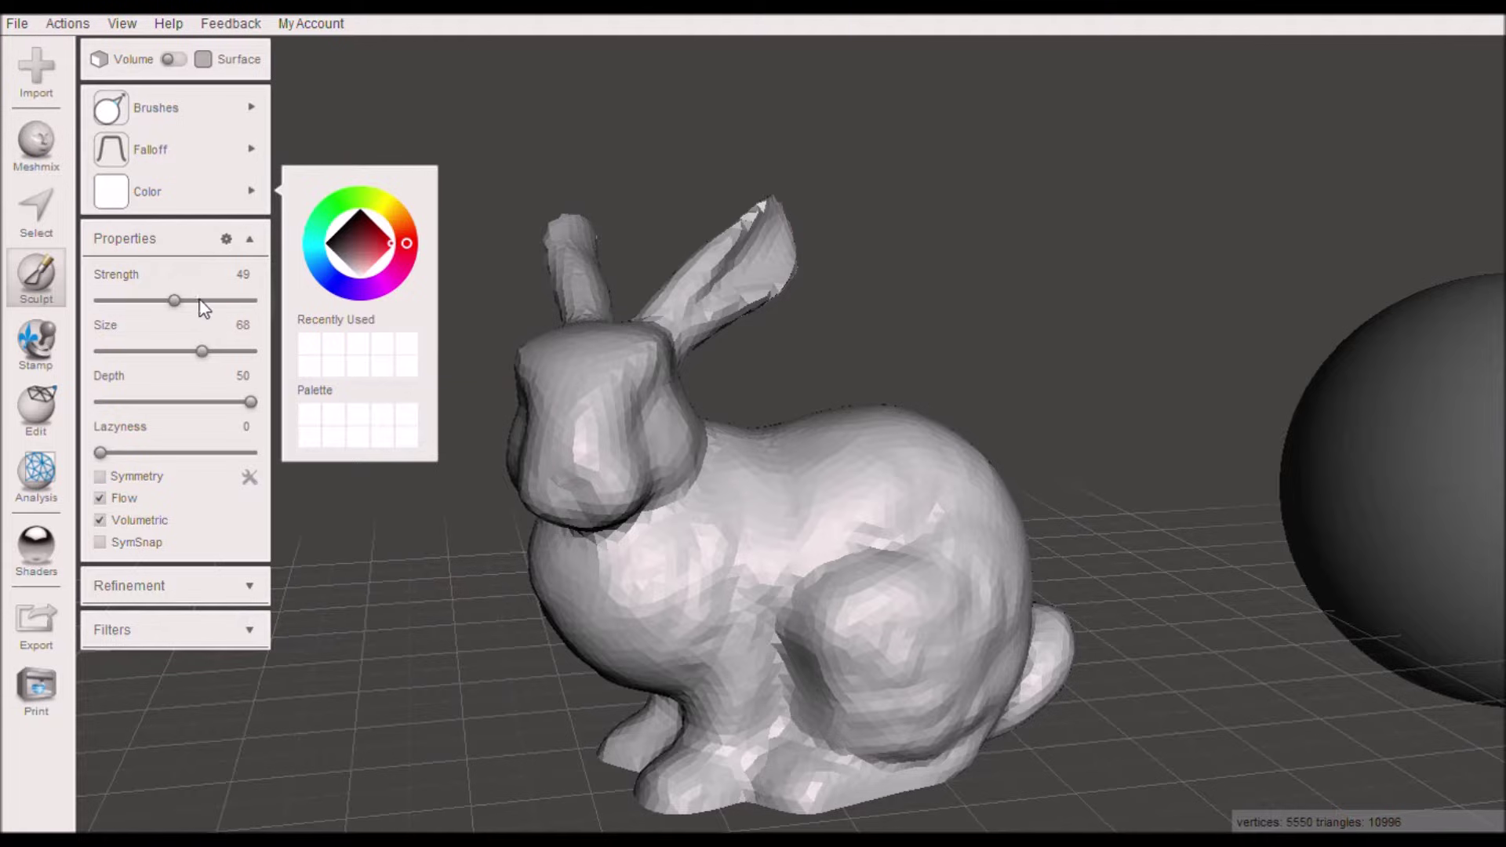
pyautogui.moveTo(193, 301); pyautogui.dragTo(255, 300)
pyautogui.moveTo(854, 417)
pyautogui.mouseDown()
pyautogui.moveTo(916, 303)
pyautogui.moveTo(902, 259)
pyautogui.moveTo(870, 235)
pyautogui.moveTo(870, 215)
pyautogui.moveTo(902, 196)
pyautogui.moveTo(899, 169)
pyautogui.moveTo(867, 161)
pyautogui.moveTo(863, 130)
pyautogui.mouseUp()
# Step: Set the brush size to 56 and pull a second, thinner tentacle from the bunny's rump
pyautogui.moveTo(201, 351); pyautogui.dragTo(152, 365)
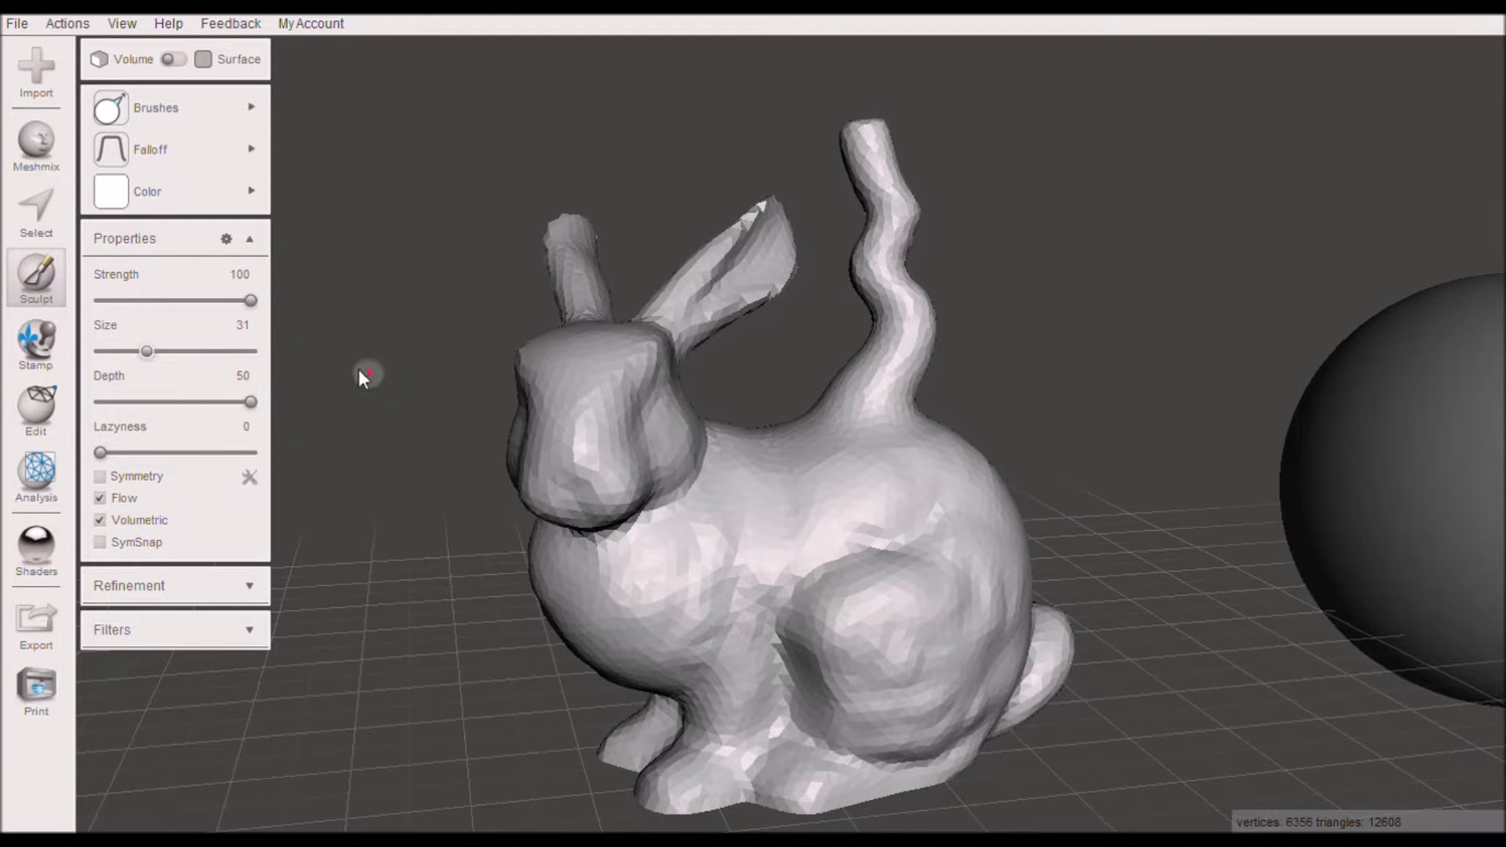
pyautogui.click(186, 352)
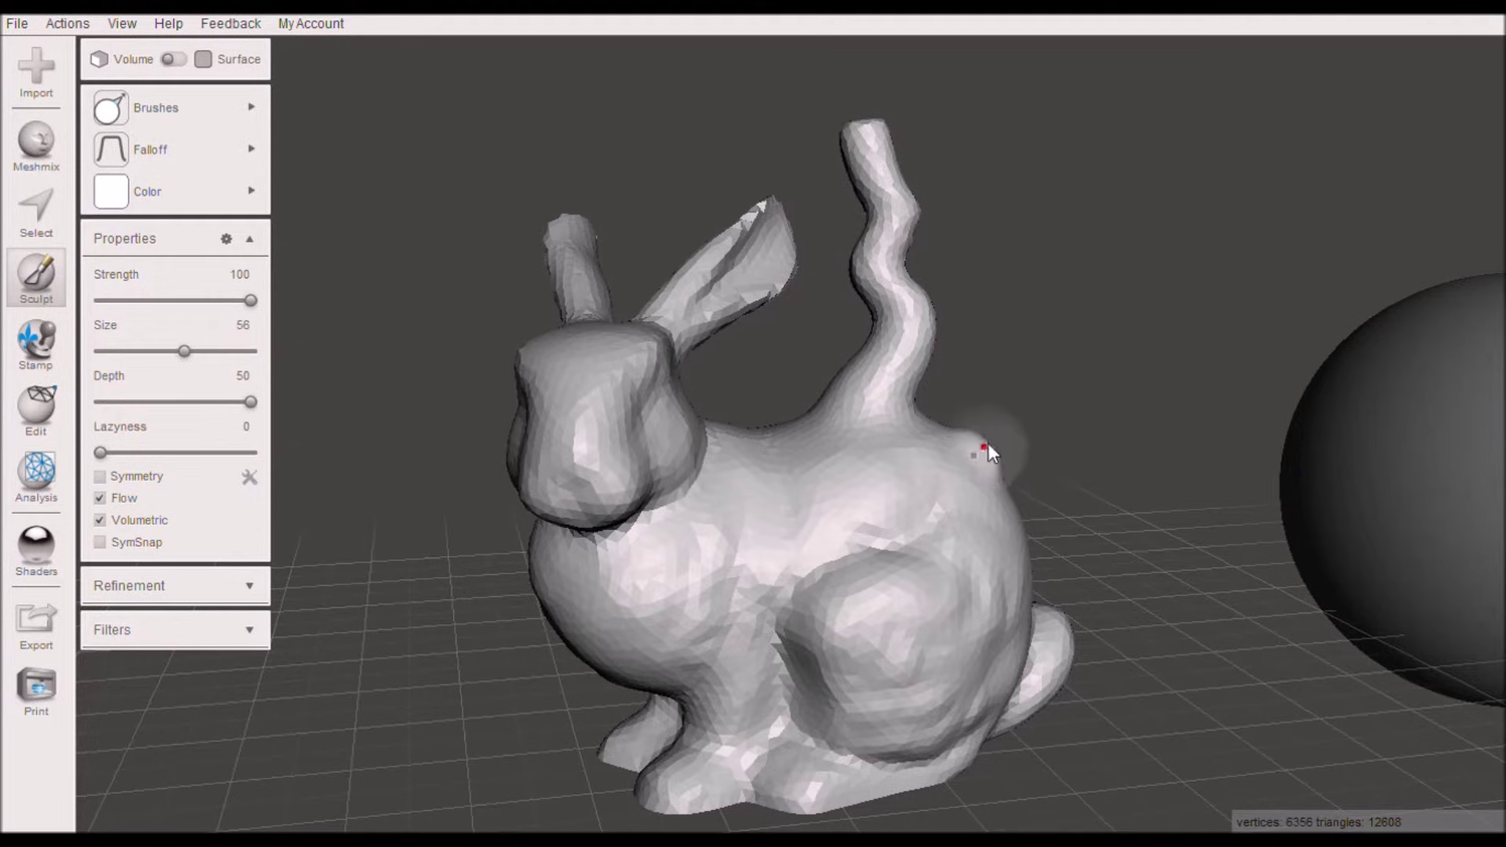
pyautogui.moveTo(1109, 242); pyautogui.dragTo(1118, 241)
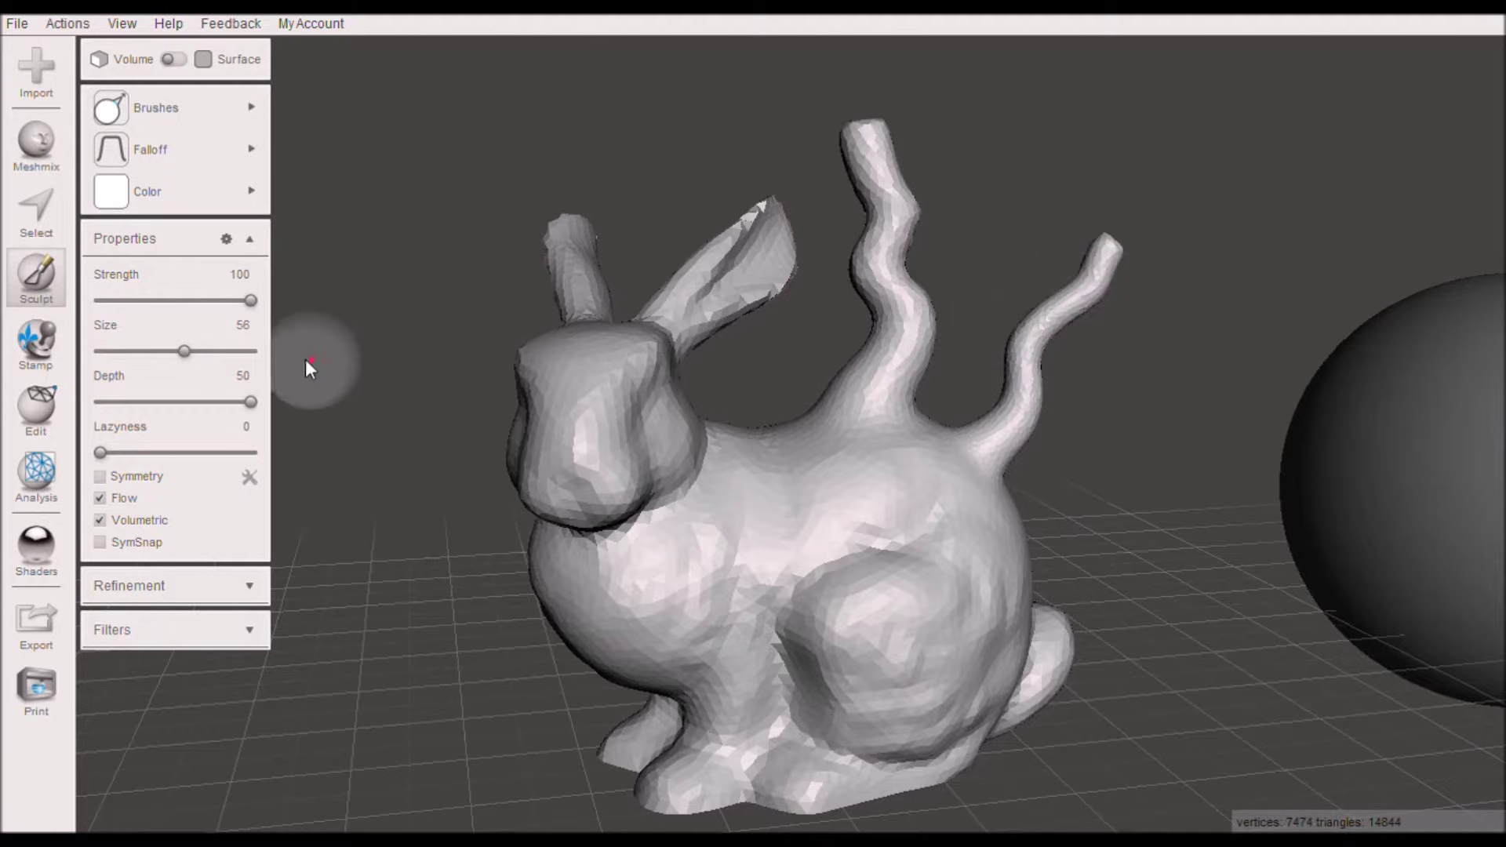
# Step: Set the brush size to 25 and pull a very thin wavy strand from the bunny's rear, above the tail
pyautogui.click(138, 352)
pyautogui.moveTo(1103, 484); pyautogui.dragTo(1128, 504, button='right')
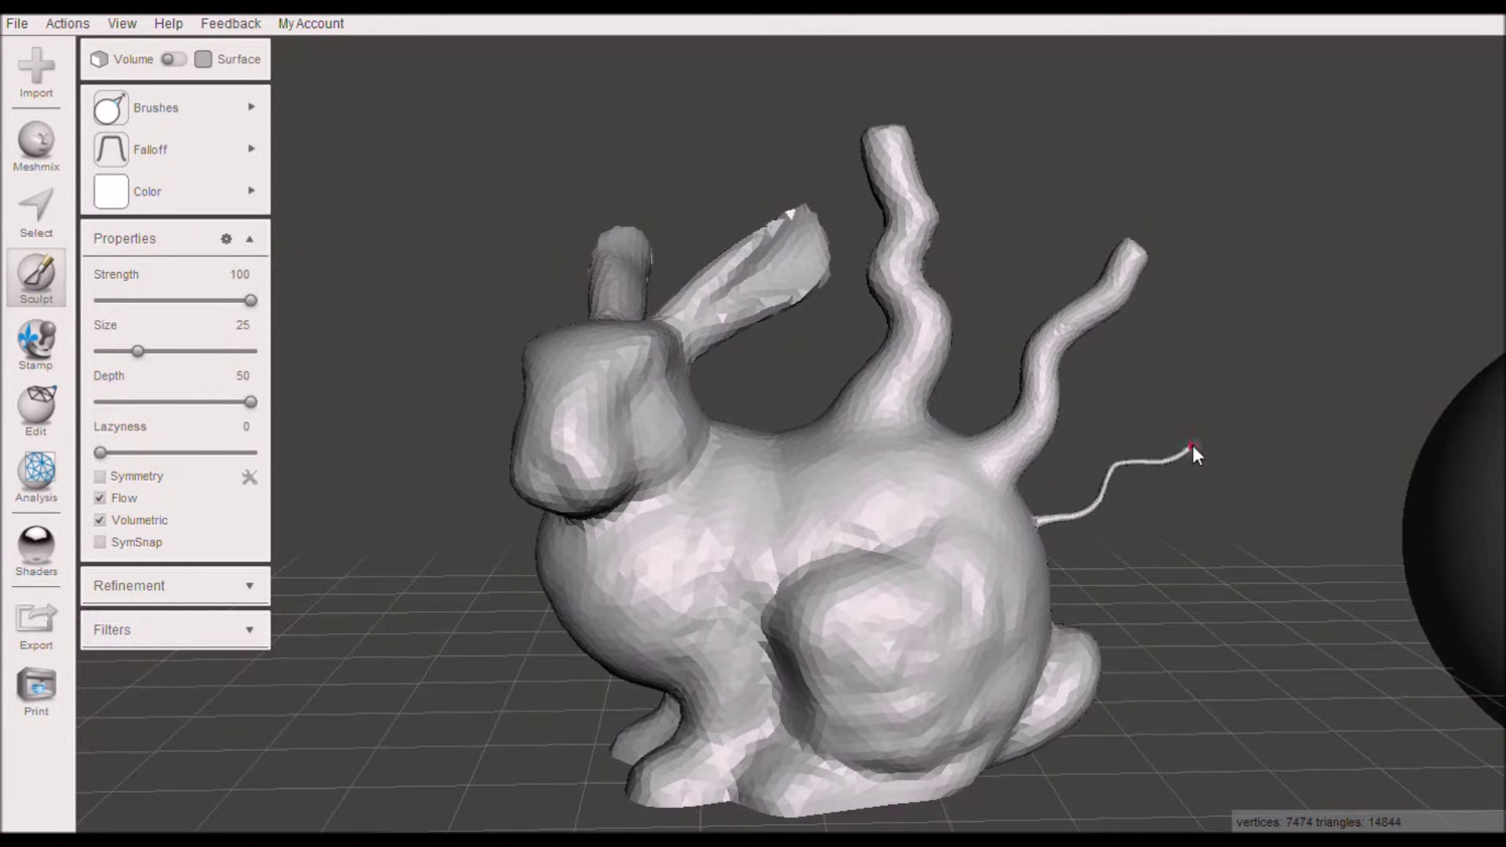
pyautogui.moveTo(1225, 472); pyautogui.dragTo(1122, 516, button='right')
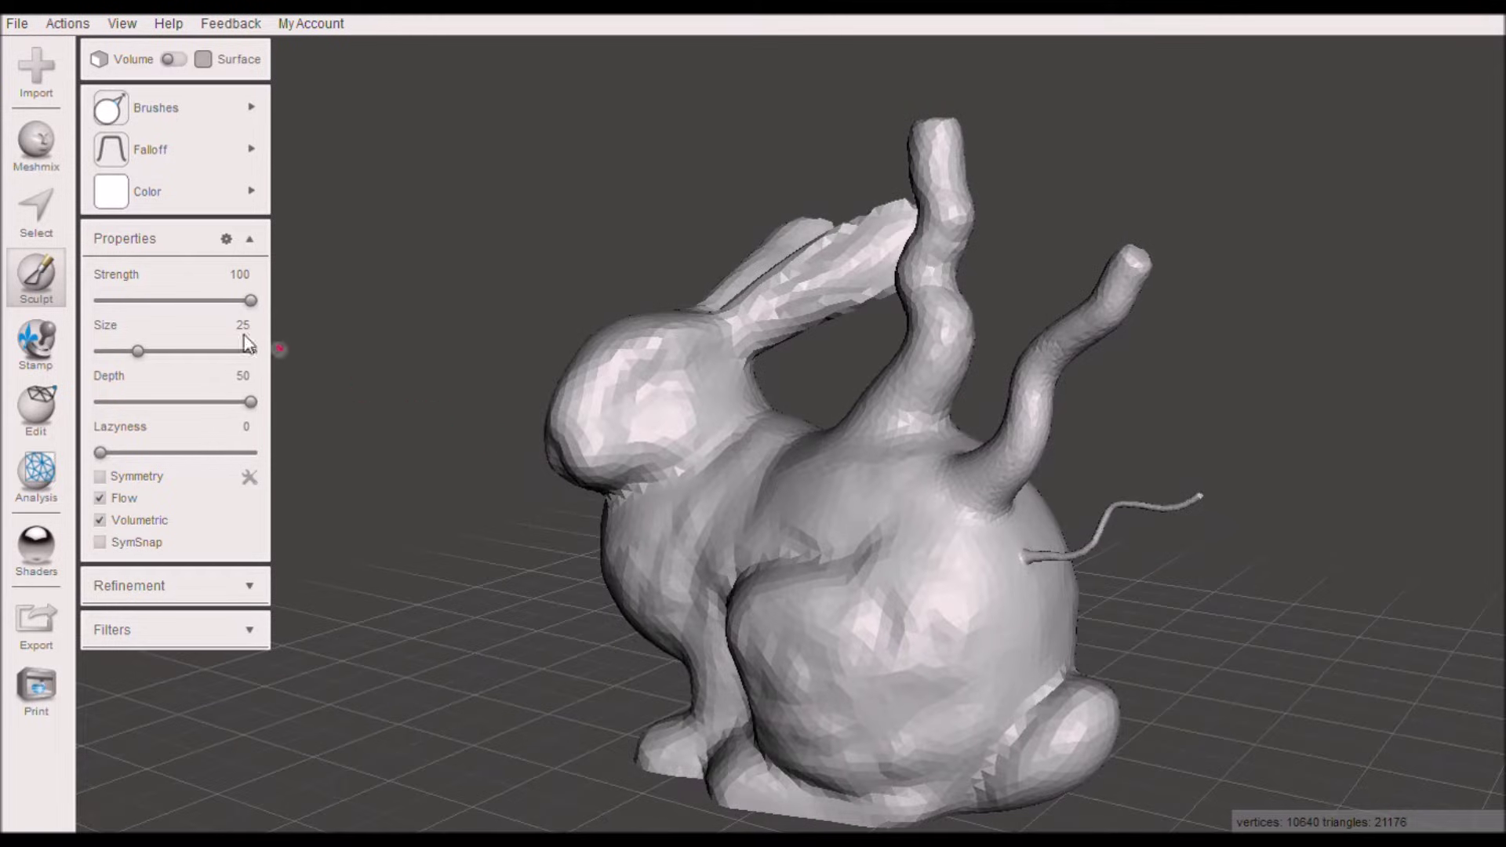
pyautogui.moveTo(430, 393); pyautogui.dragTo(824, 424, button='right')
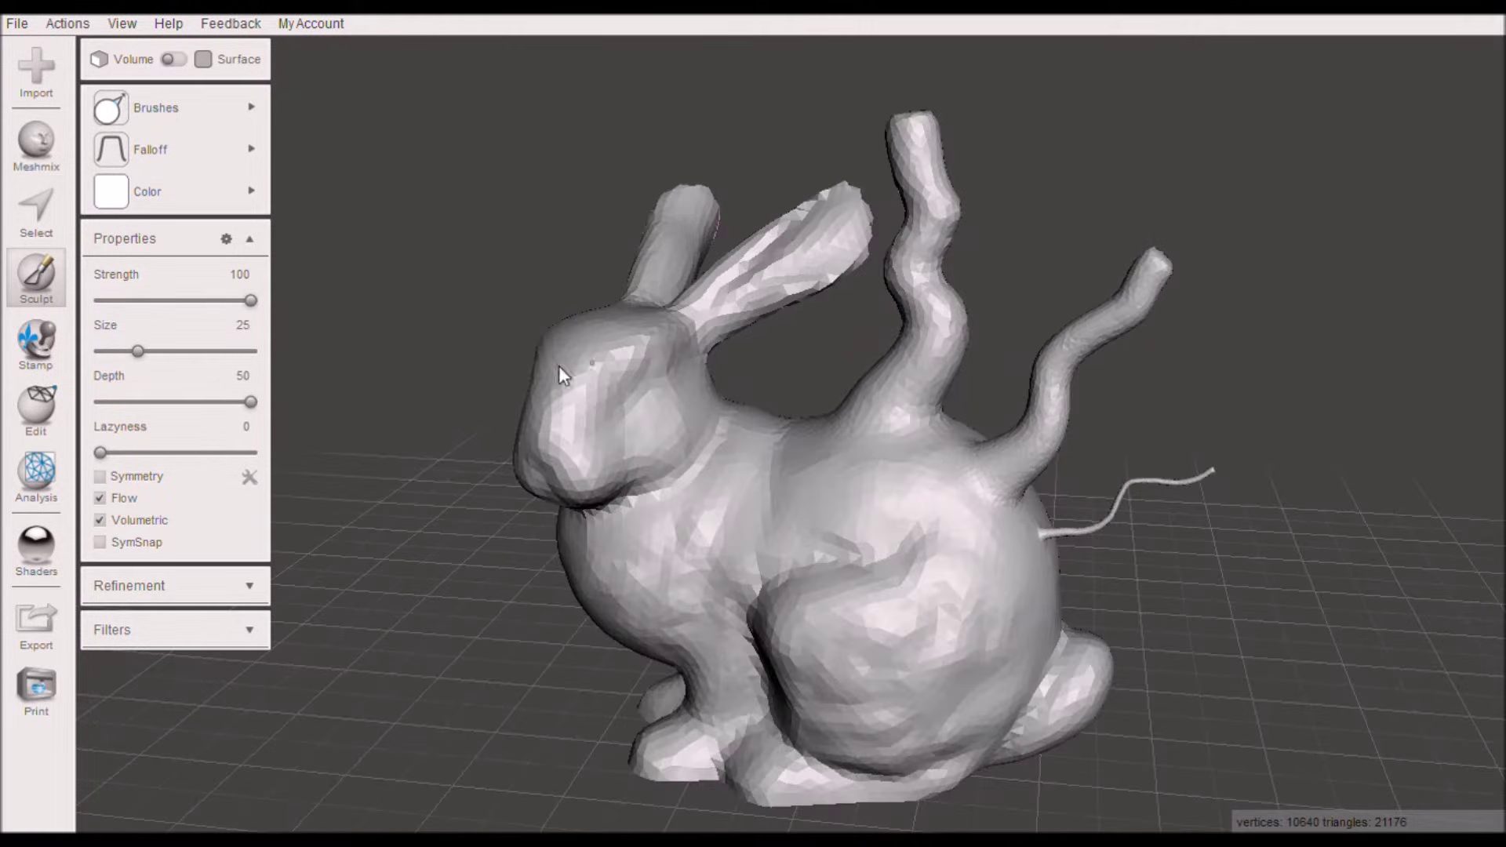
# Step: Set the brush strength to 22 and size to 76, and pull a broad bump between the ears and the first tentacle
pyautogui.moveTo(188, 353)
pyautogui.mouseDown()
pyautogui.moveTo(276, 346)
pyautogui.moveTo(214, 351)
pyautogui.moveTo(133, 300)
pyautogui.mouseUp()
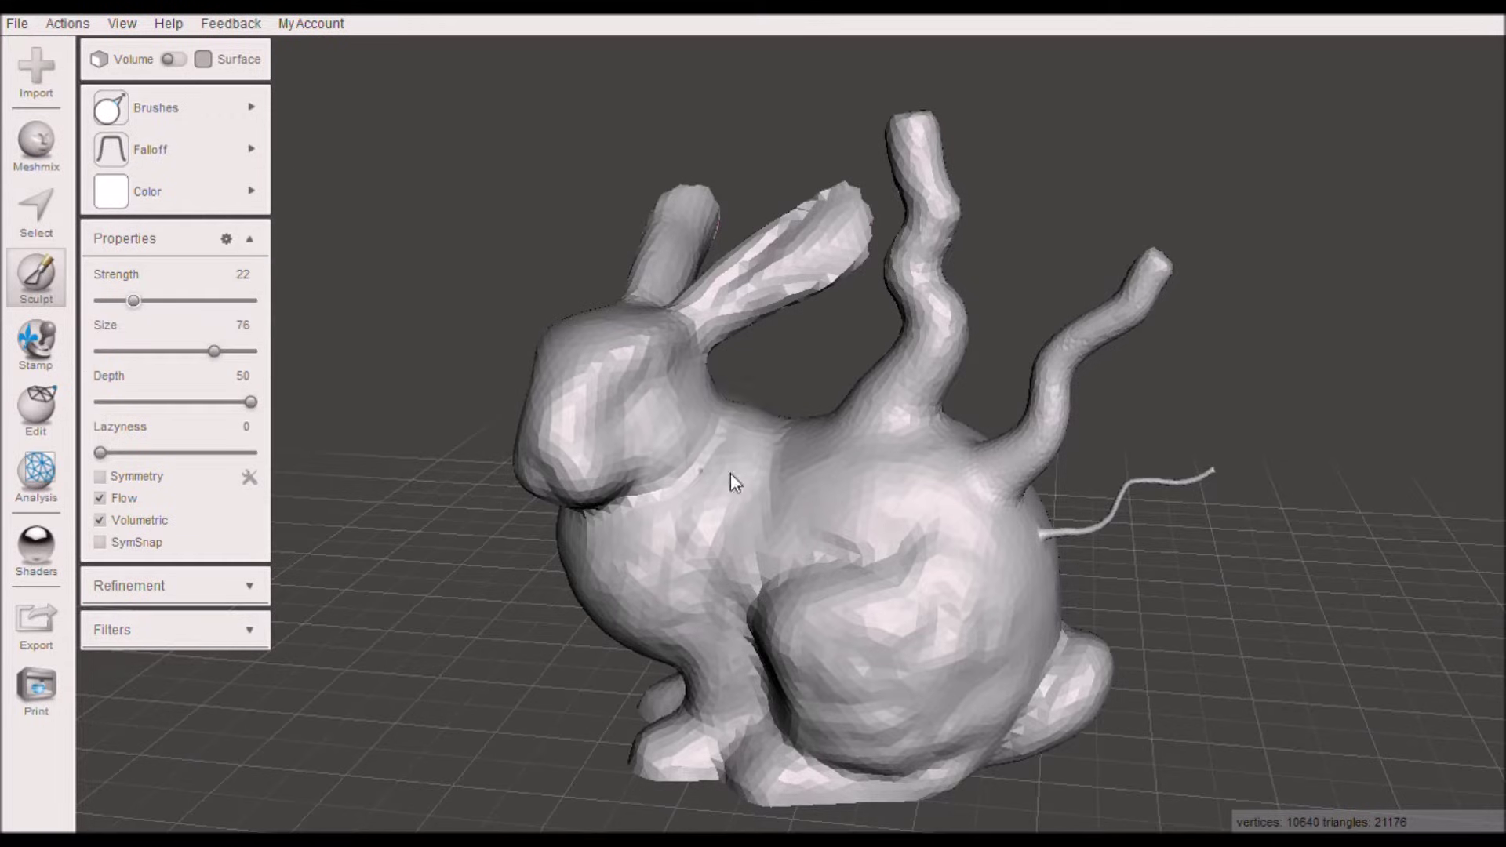
pyautogui.moveTo(731, 473); pyautogui.dragTo(841, 440, button='right')
pyautogui.moveTo(841, 441)
pyautogui.mouseDown()
pyautogui.moveTo(805, 423)
pyautogui.moveTo(802, 347)
pyautogui.mouseUp()
pyautogui.moveTo(869, 480)
pyautogui.mouseDown(button='right')
pyautogui.moveTo(1008, 551)
pyautogui.moveTo(1051, 534)
pyautogui.mouseUp(button='right')
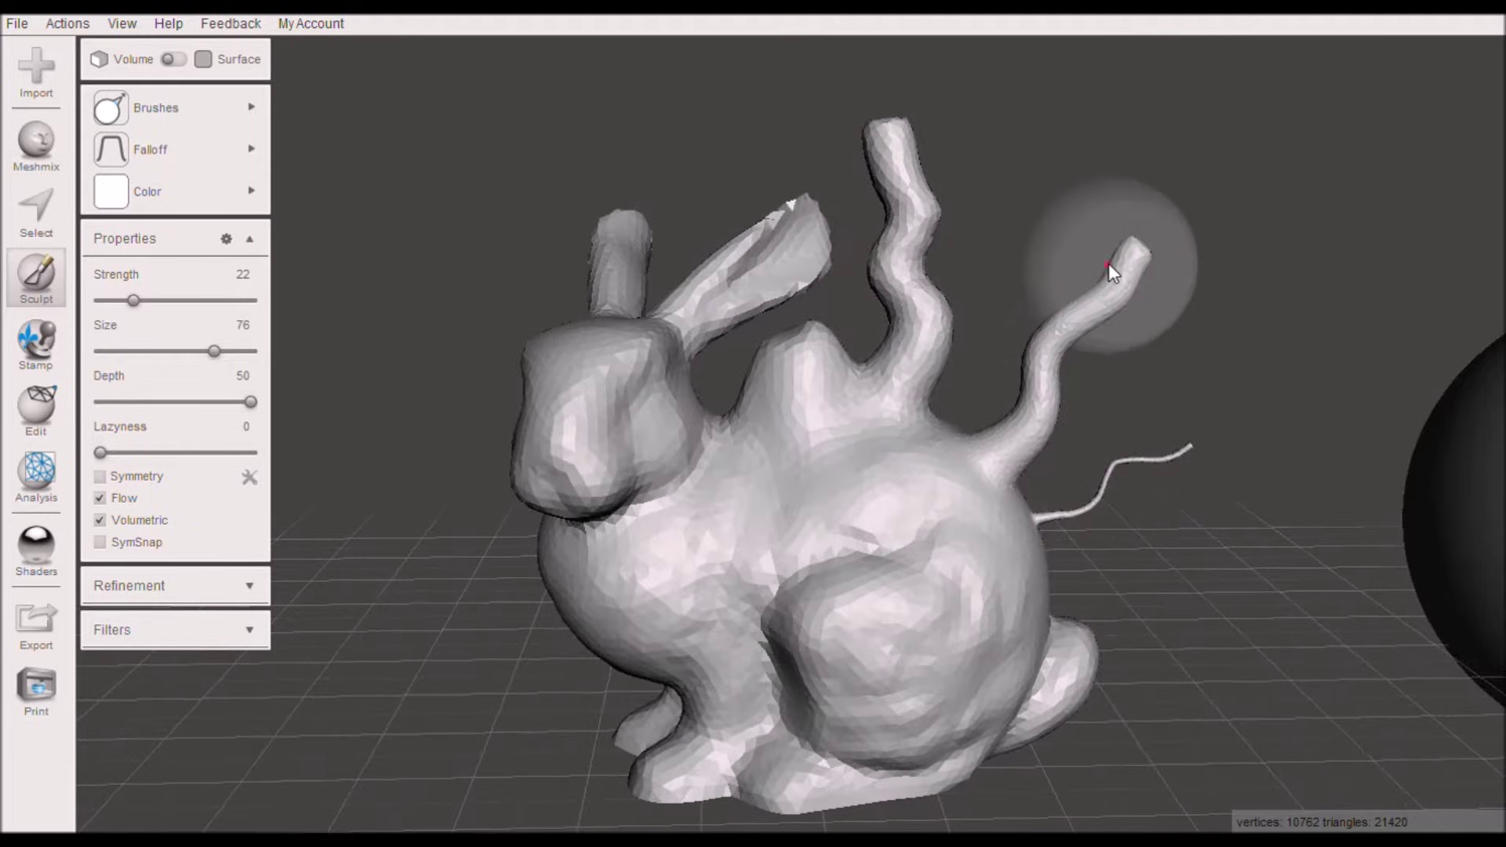
# Step: Stretch the upper end of the second tentacle further upward with the Drag brush
pyautogui.moveTo(1108, 264)
pyautogui.mouseDown()
pyautogui.moveTo(1122, 237)
pyautogui.moveTo(1098, 205)
pyautogui.moveTo(1180, 168)
pyautogui.moveTo(1168, 94)
pyautogui.mouseUp()
pyautogui.moveTo(1065, 297); pyautogui.dragTo(1047, 317, button='middle')
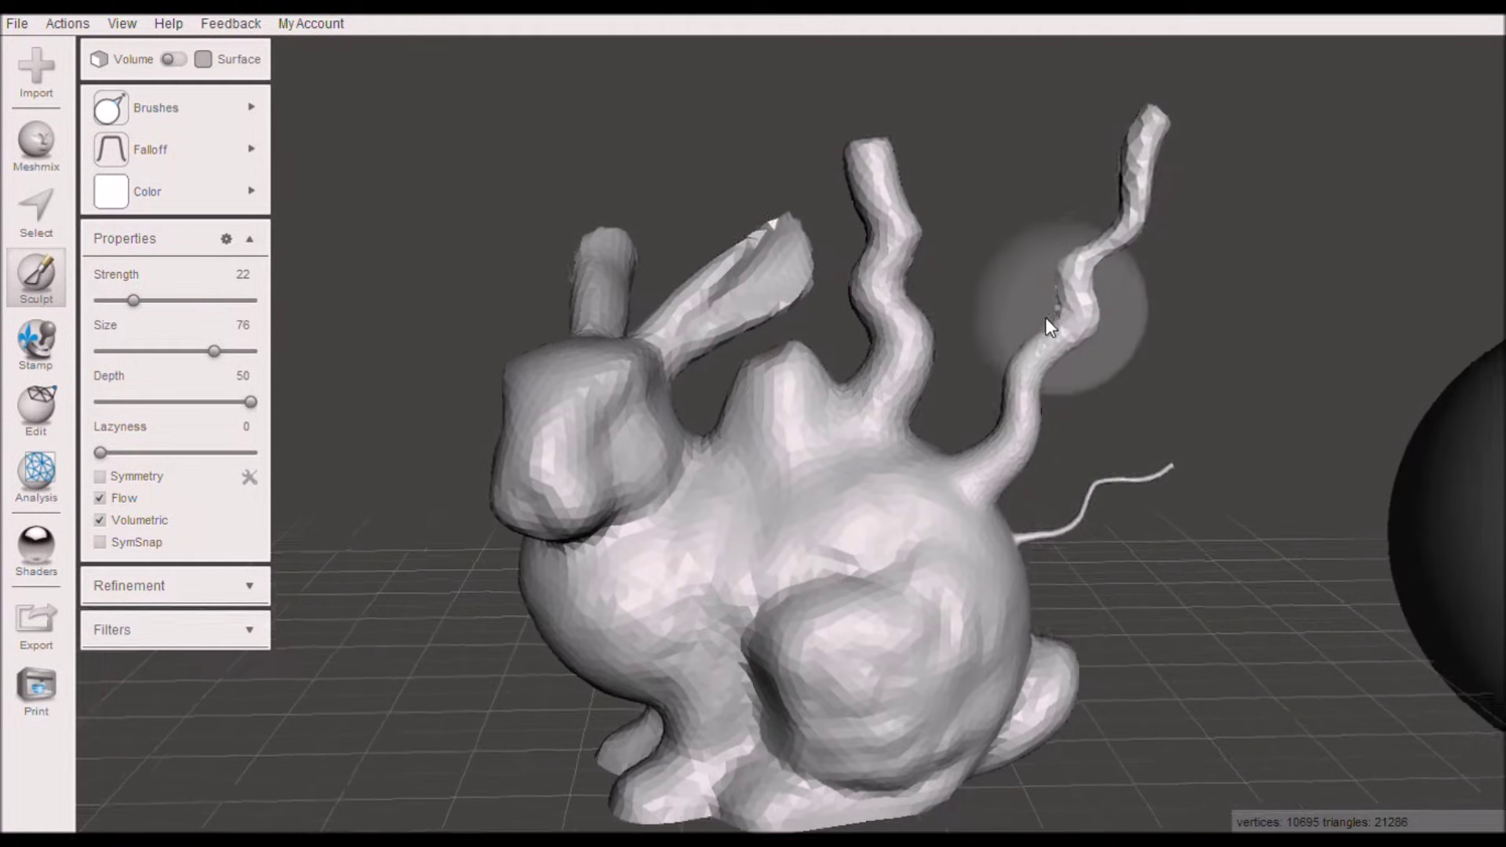
pyautogui.moveTo(1047, 317)
pyautogui.mouseDown(button='right')
pyautogui.moveTo(916, 313)
pyautogui.moveTo(901, 389)
pyautogui.moveTo(982, 374)
pyautogui.moveTo(788, 445)
pyautogui.moveTo(714, 398)
pyautogui.moveTo(658, 461)
pyautogui.moveTo(596, 423)
pyautogui.mouseUp(button='right')
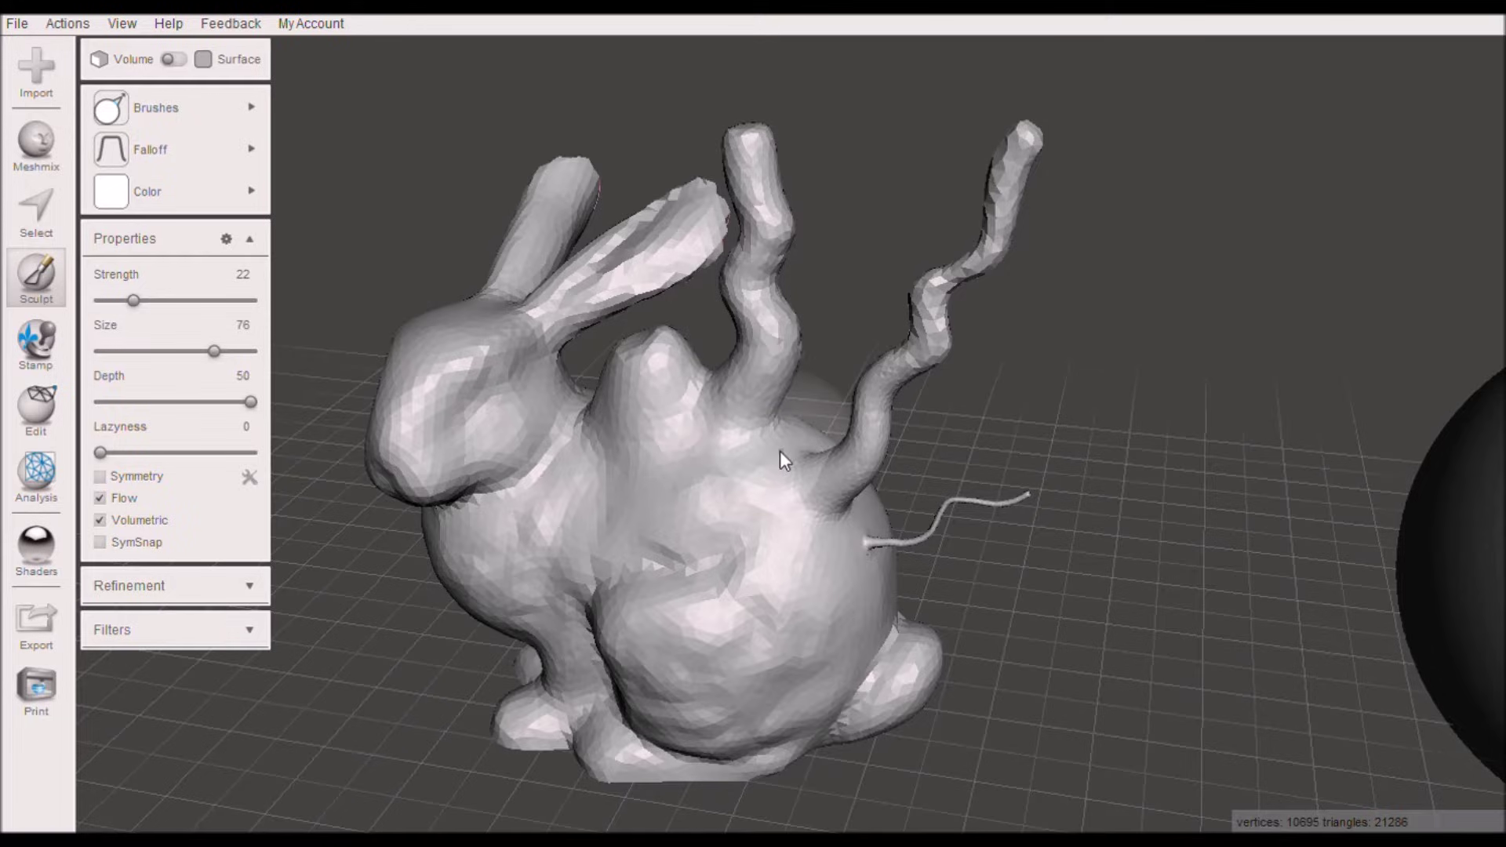
pyautogui.moveTo(780, 451); pyautogui.dragTo(839, 473, button='right')
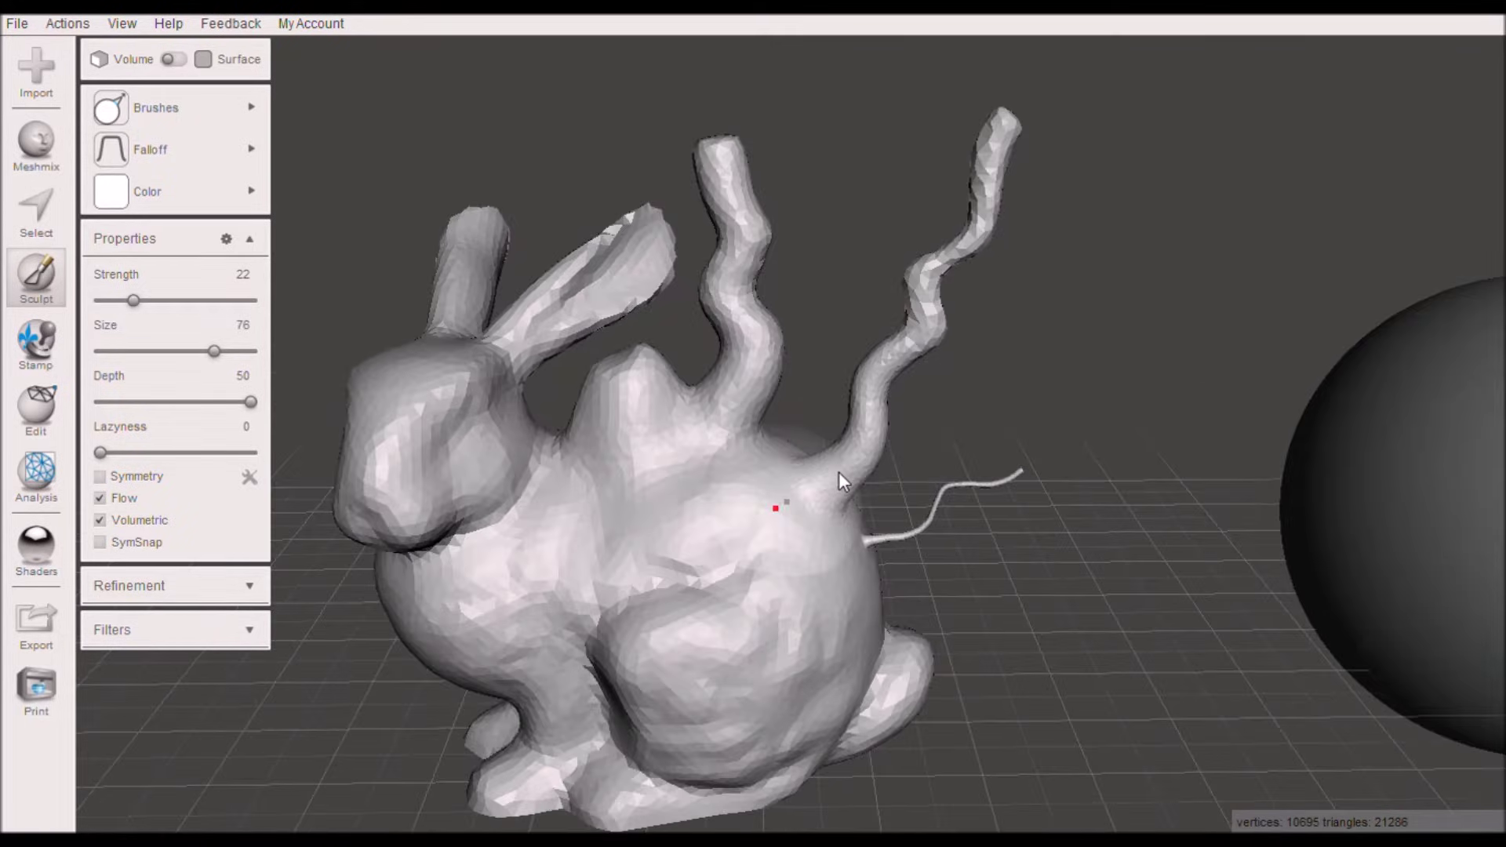
# Step: Undo all the Drag brush strokes on the bunny
pyautogui.hotkey('ctrl', 'z')
pyautogui.hotkey('ctrl', 'z')
pyautogui.hotkey('ctrl', 'z')
pyautogui.hotkey('ctrl', 'z')
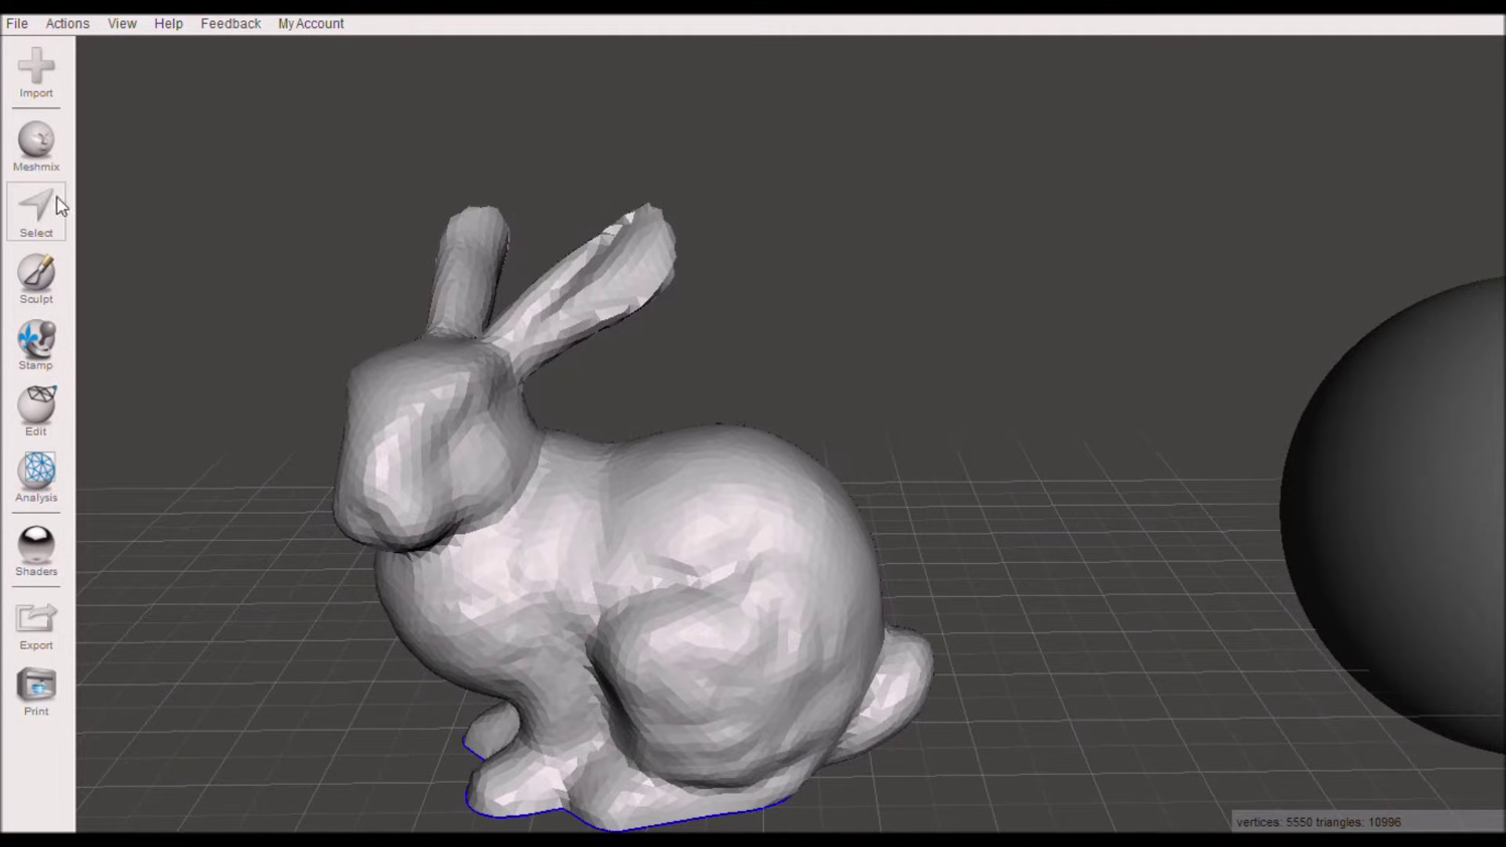
# Step: Start Sculpt on the bunny again and choose the Draw brush
pyautogui.click(36, 275)
pyautogui.moveTo(110, 108)
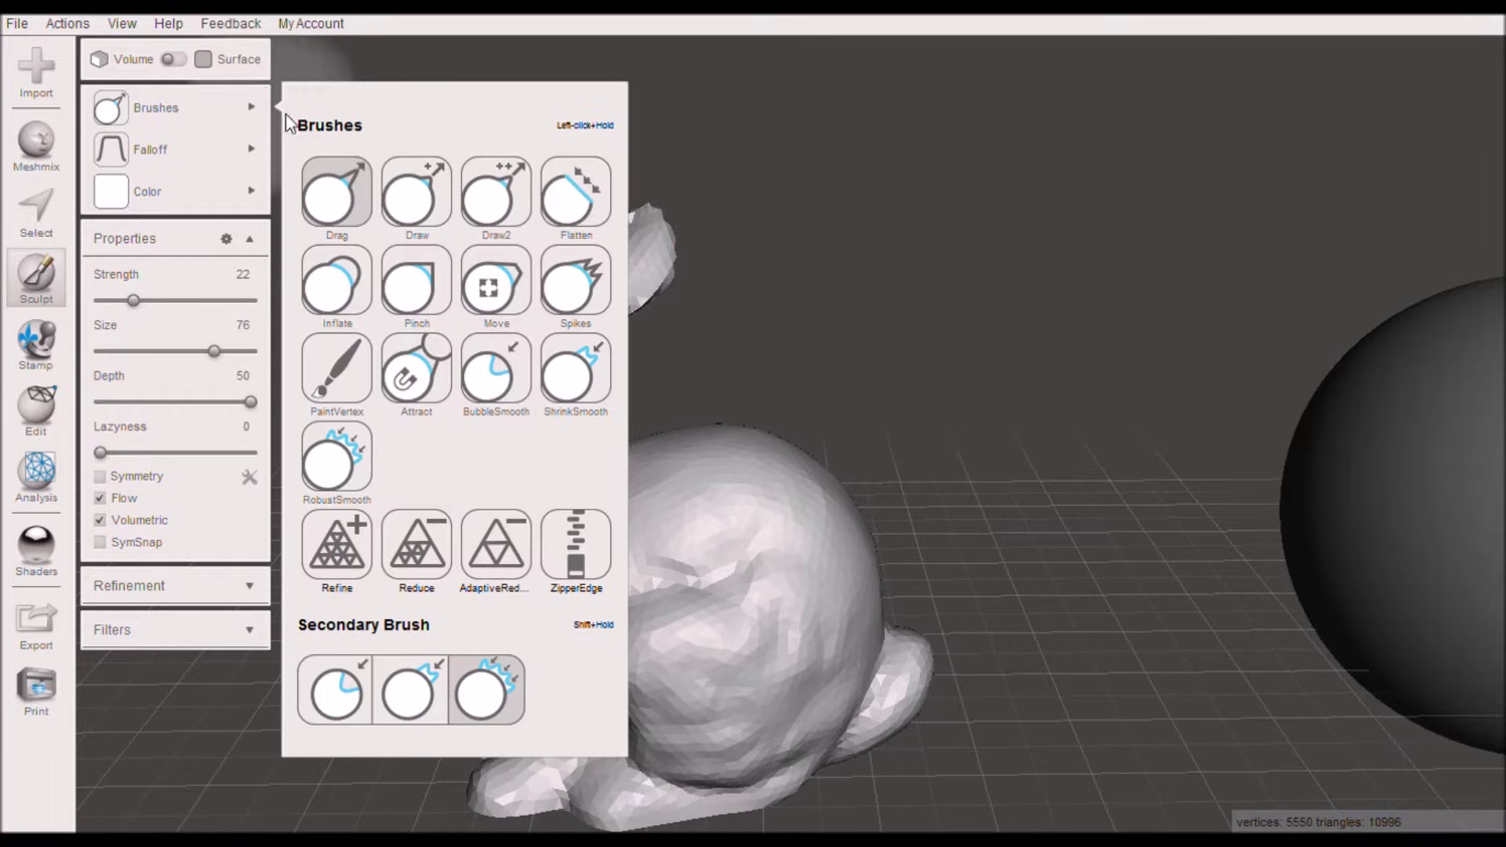
pyautogui.click(402, 197)
# Step: Apply a short Draw brush stroke on top of the bunny's back and discard it
pyautogui.moveTo(766, 384)
pyautogui.mouseDown(button='right')
pyautogui.moveTo(774, 469)
pyautogui.moveTo(820, 433)
pyautogui.moveTo(679, 477)
pyautogui.moveTo(723, 450)
pyautogui.mouseUp(button='right')
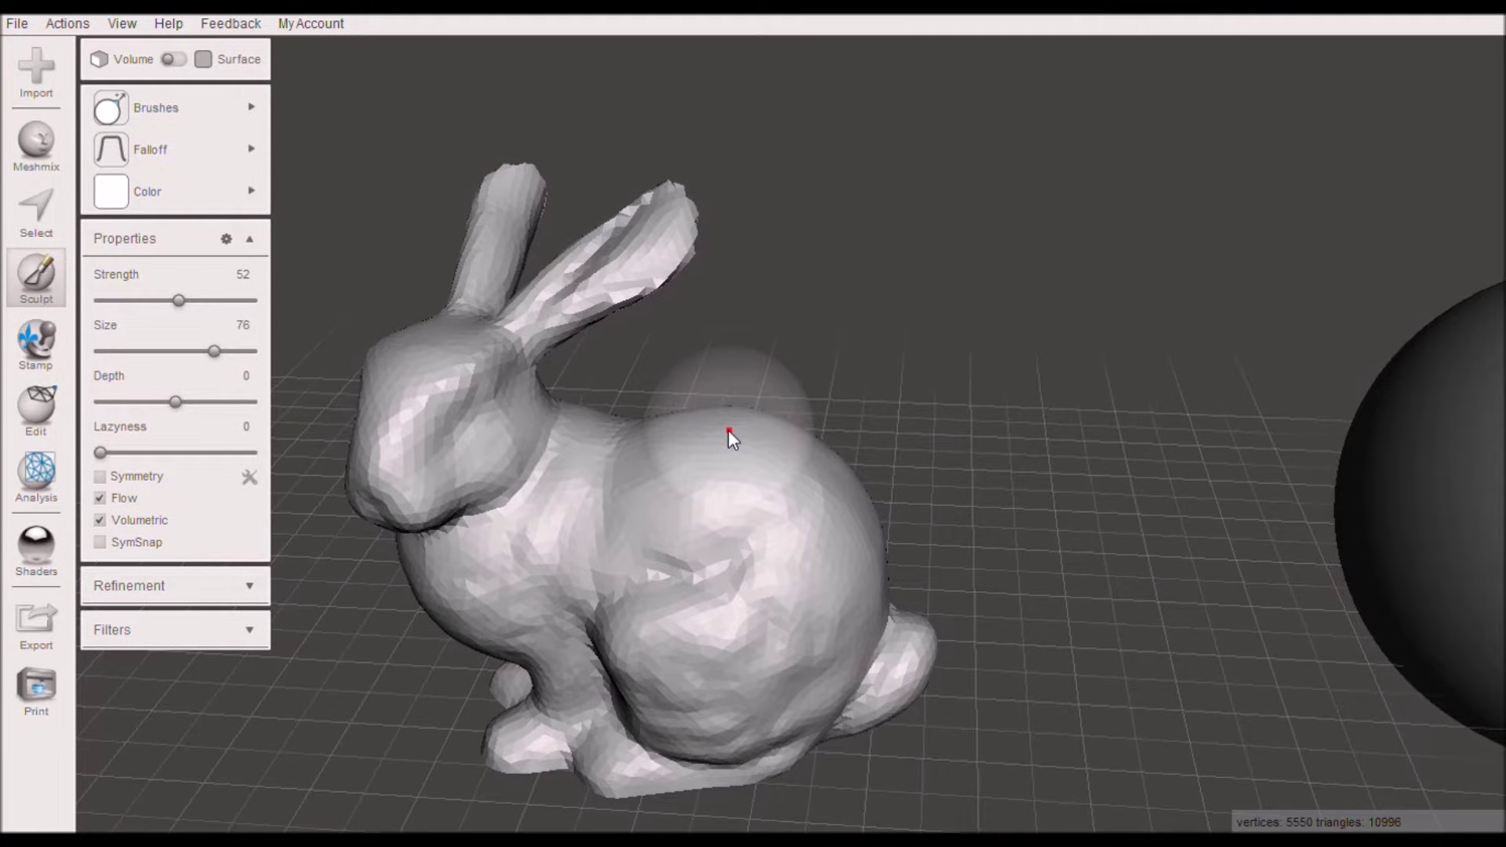
pyautogui.moveTo(728, 430); pyautogui.dragTo(731, 432)
pyautogui.moveTo(1059, 450)
pyautogui.mouseDown(button='right')
pyautogui.moveTo(562, 441)
pyautogui.moveTo(506, 463)
pyautogui.moveTo(581, 481)
pyautogui.moveTo(678, 459)
pyautogui.moveTo(1103, 447)
pyautogui.mouseUp(button='right')
pyautogui.press('Escape')
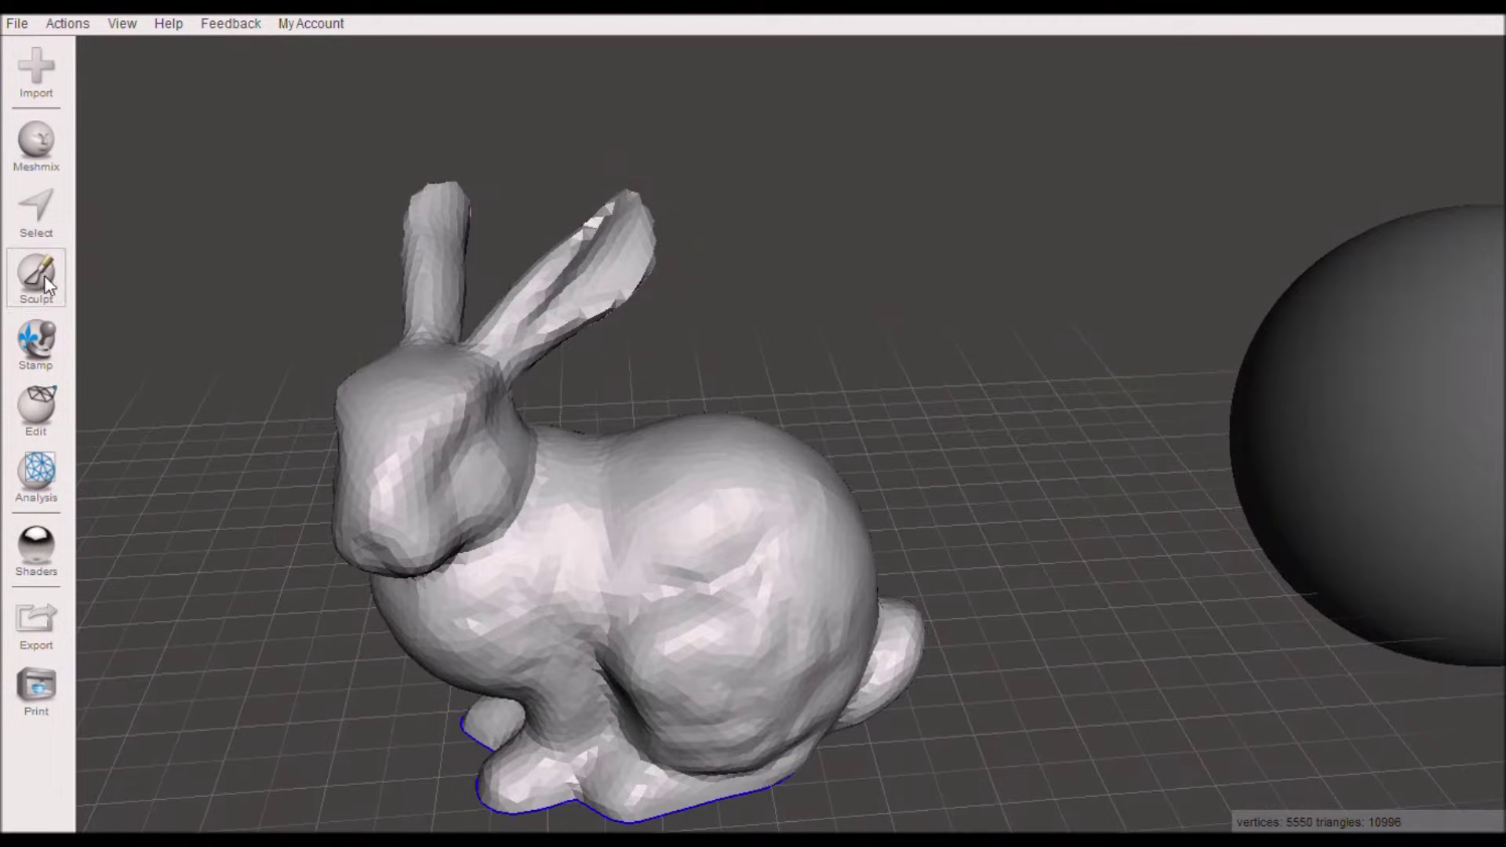
# Step: Start Sculpt again and set the Draw brush strength to 37 and size to 53
pyautogui.click(44, 276)
pyautogui.moveTo(632, 426)
pyautogui.mouseDown(button='right')
pyautogui.moveTo(746, 453)
pyautogui.moveTo(649, 505)
pyautogui.moveTo(706, 471)
pyautogui.mouseUp(button='right')
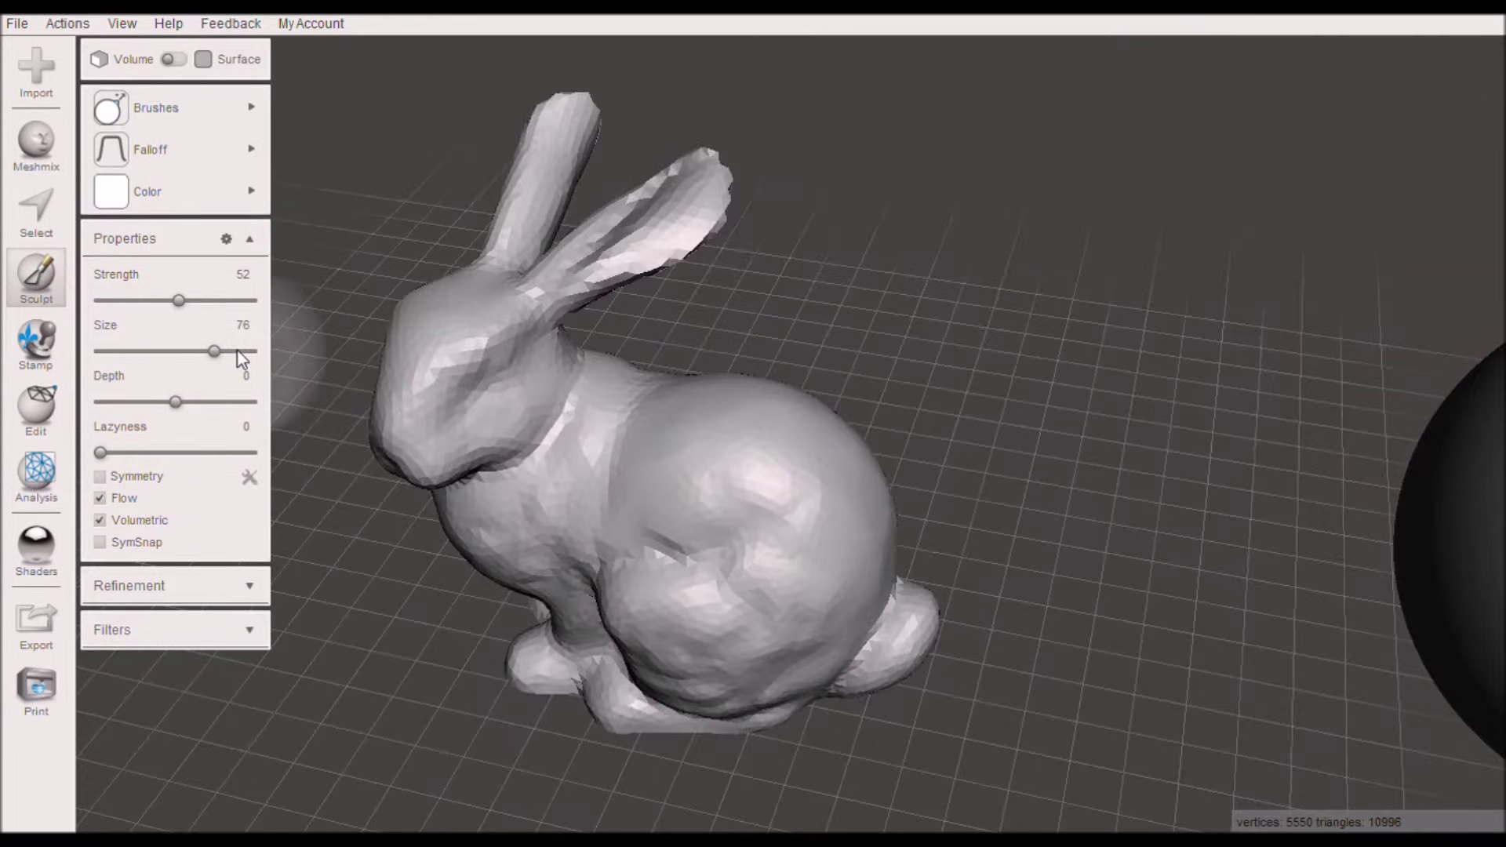
pyautogui.moveTo(214, 353); pyautogui.dragTo(183, 357)
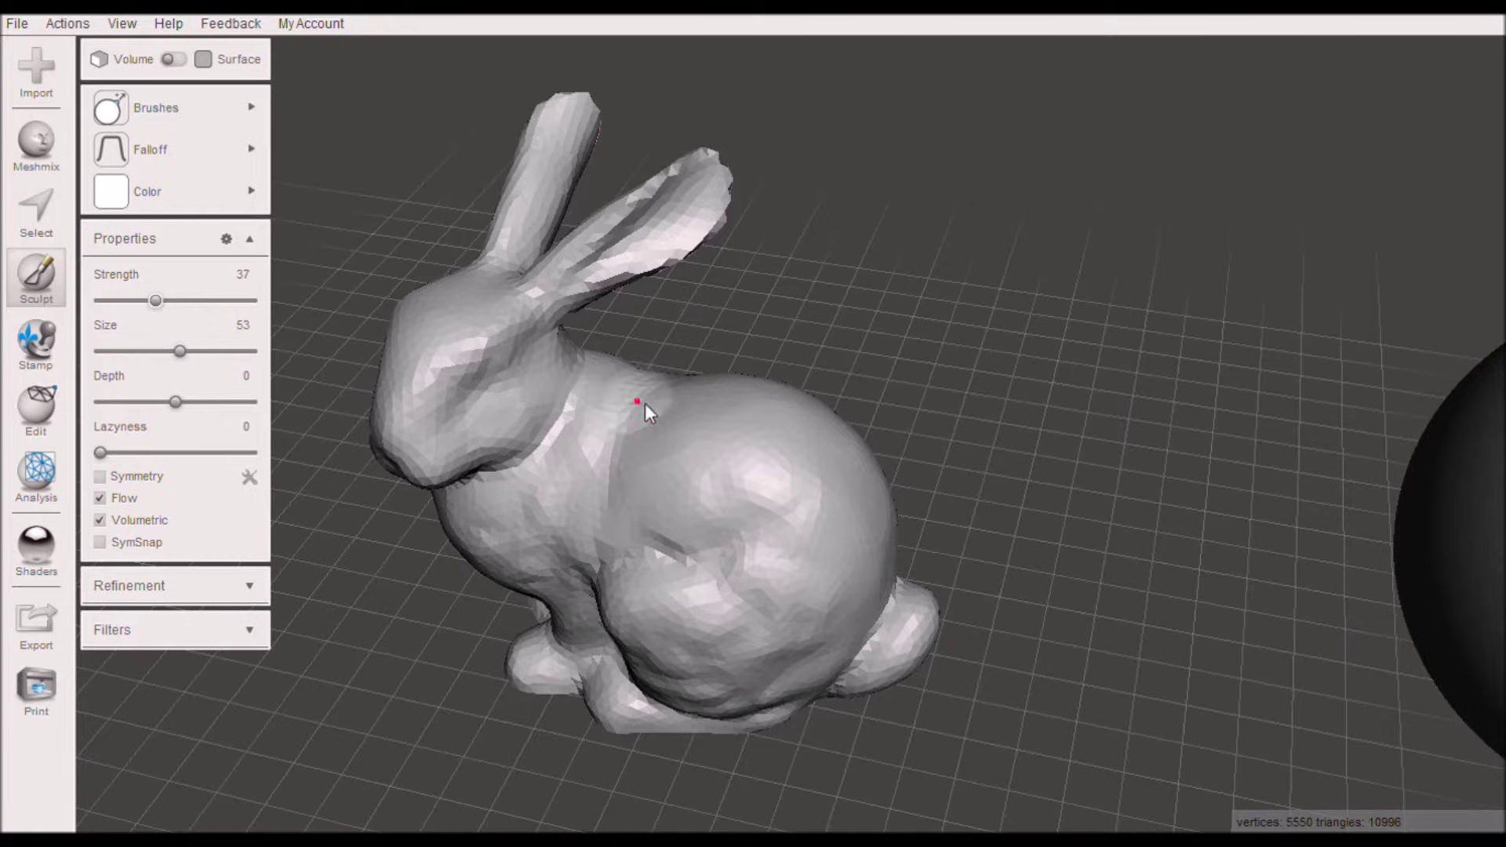
# Step: Build up a small ball on the bunny's back with the Draw brush and discard it
pyautogui.moveTo(769, 392); pyautogui.dragTo(771, 393)
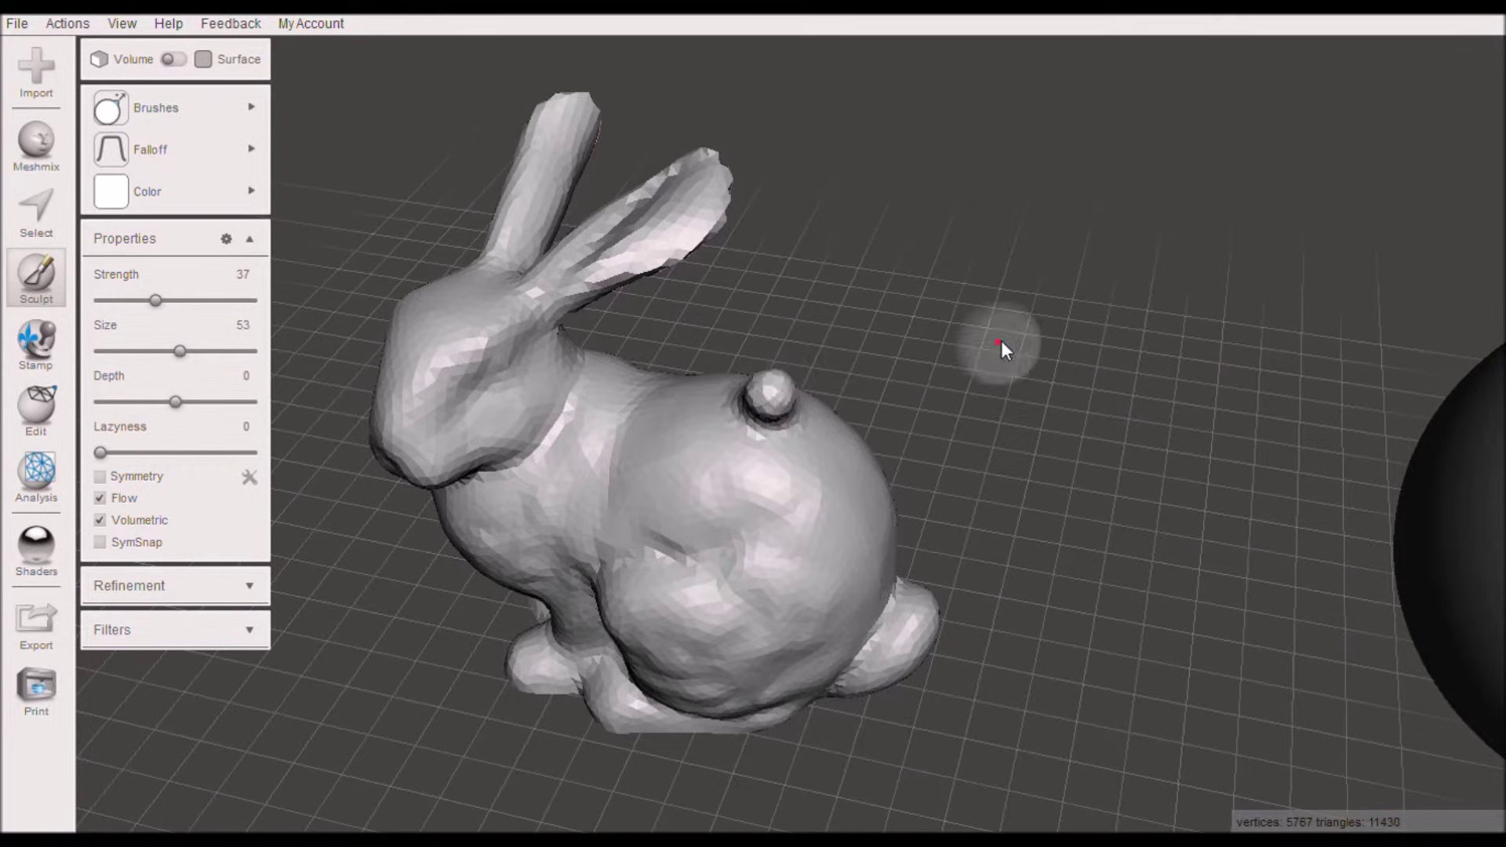
pyautogui.moveTo(1002, 339); pyautogui.dragTo(1119, 281, button='right')
pyautogui.press('Escape')
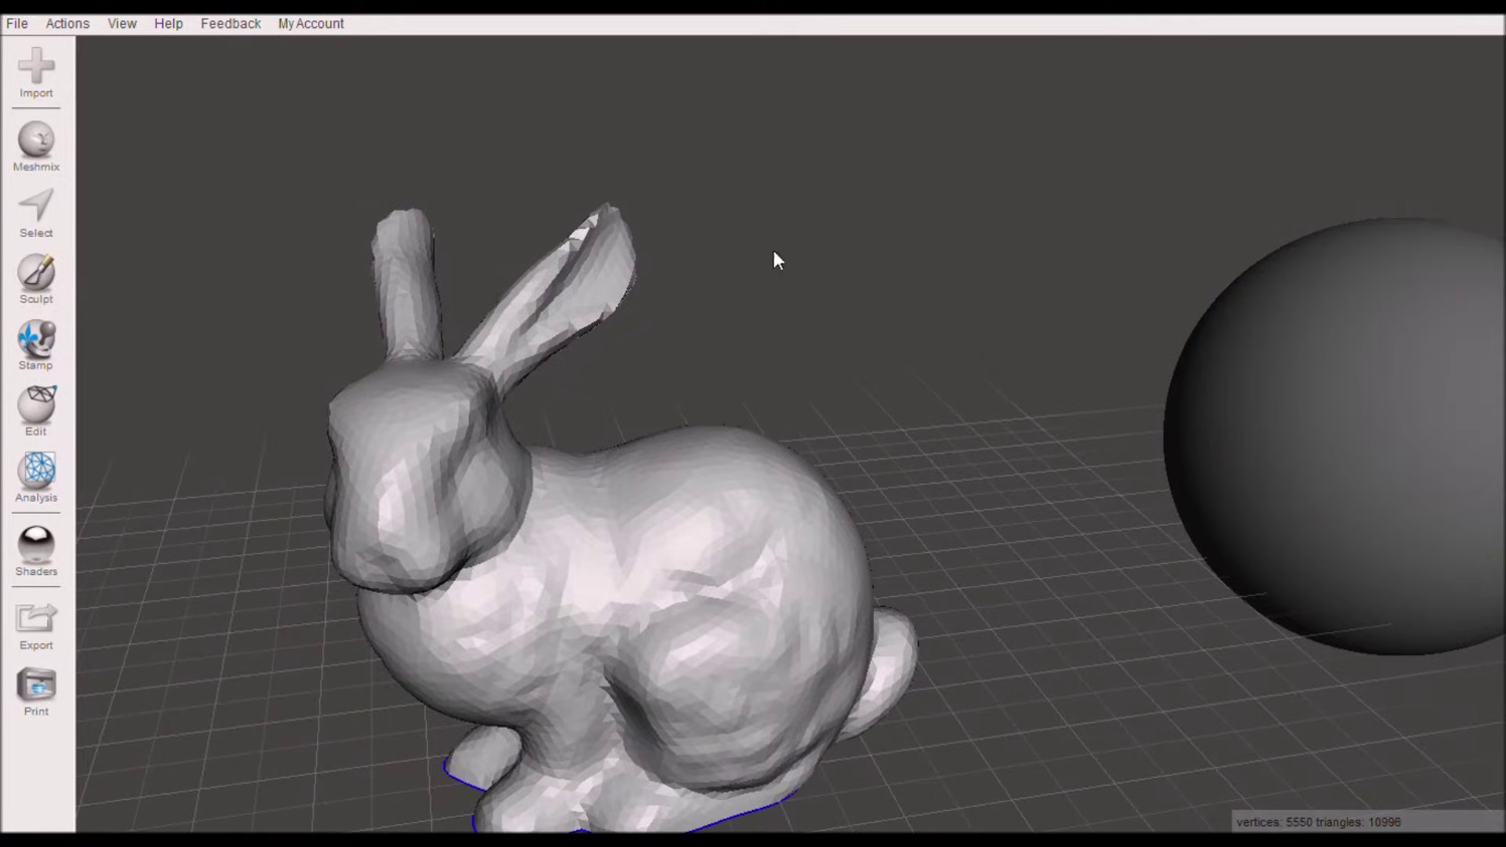
# Step: Start Sculpt again, choose the Flatten brush and set its size to 72
pyautogui.click(40, 269)
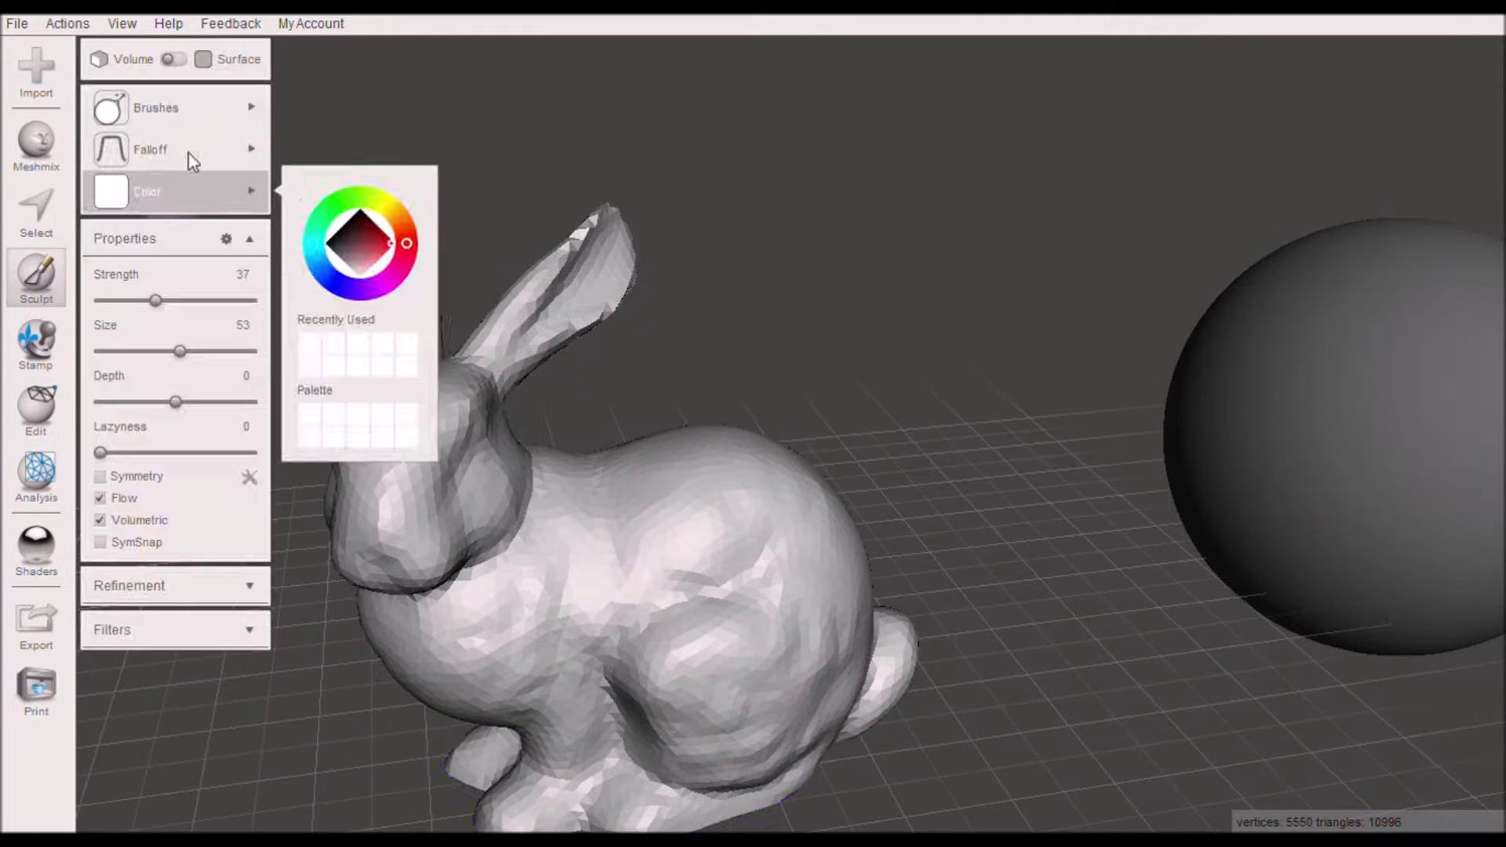
pyautogui.moveTo(235, 110)
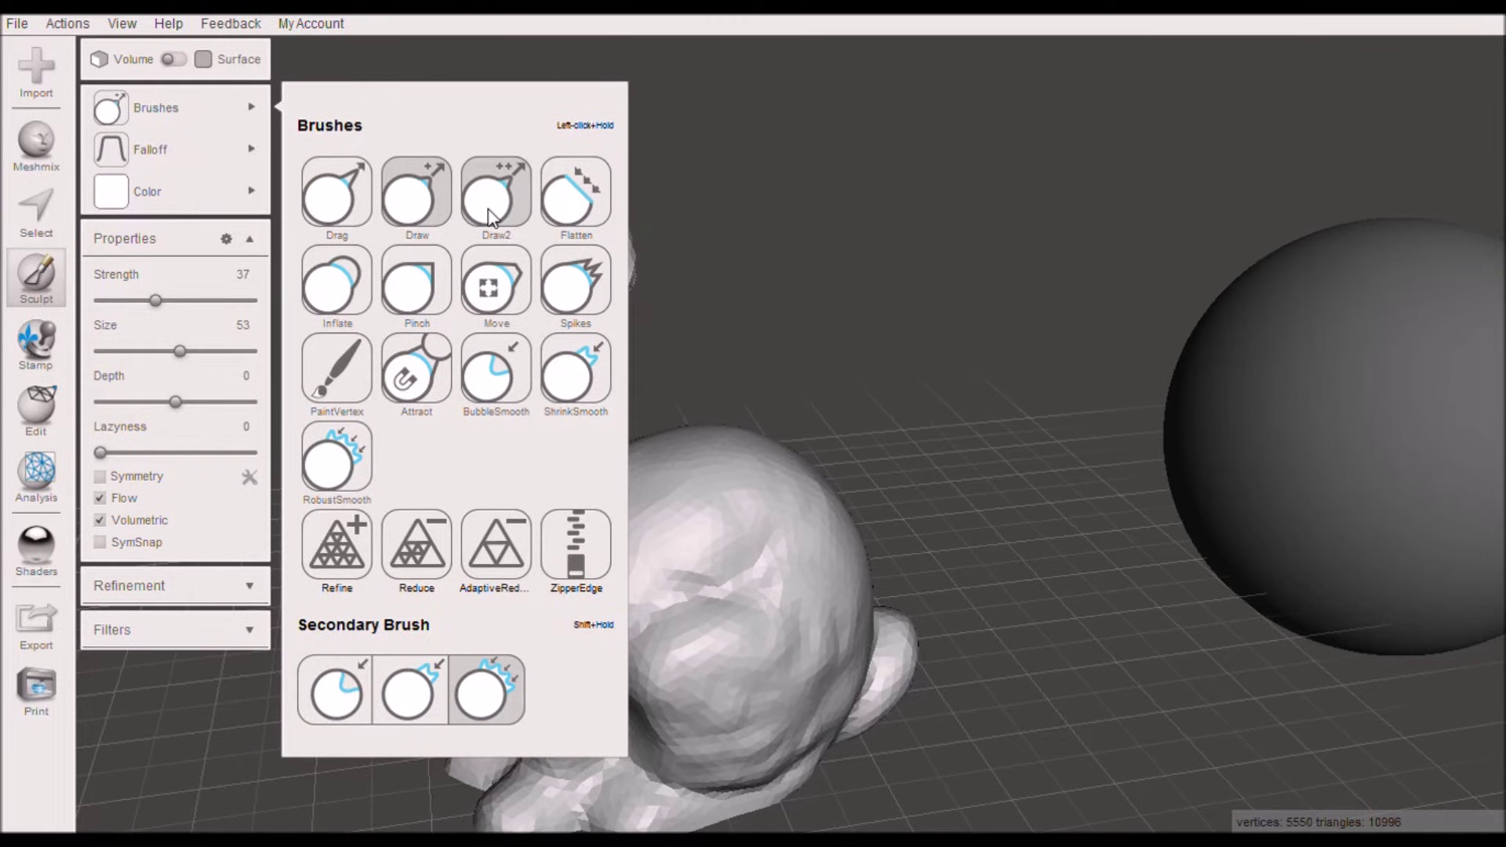
pyautogui.click(579, 206)
pyautogui.moveTo(578, 204)
pyautogui.mouseDown(button='right')
pyautogui.moveTo(706, 488)
pyautogui.moveTo(571, 477)
pyautogui.mouseUp(button='right')
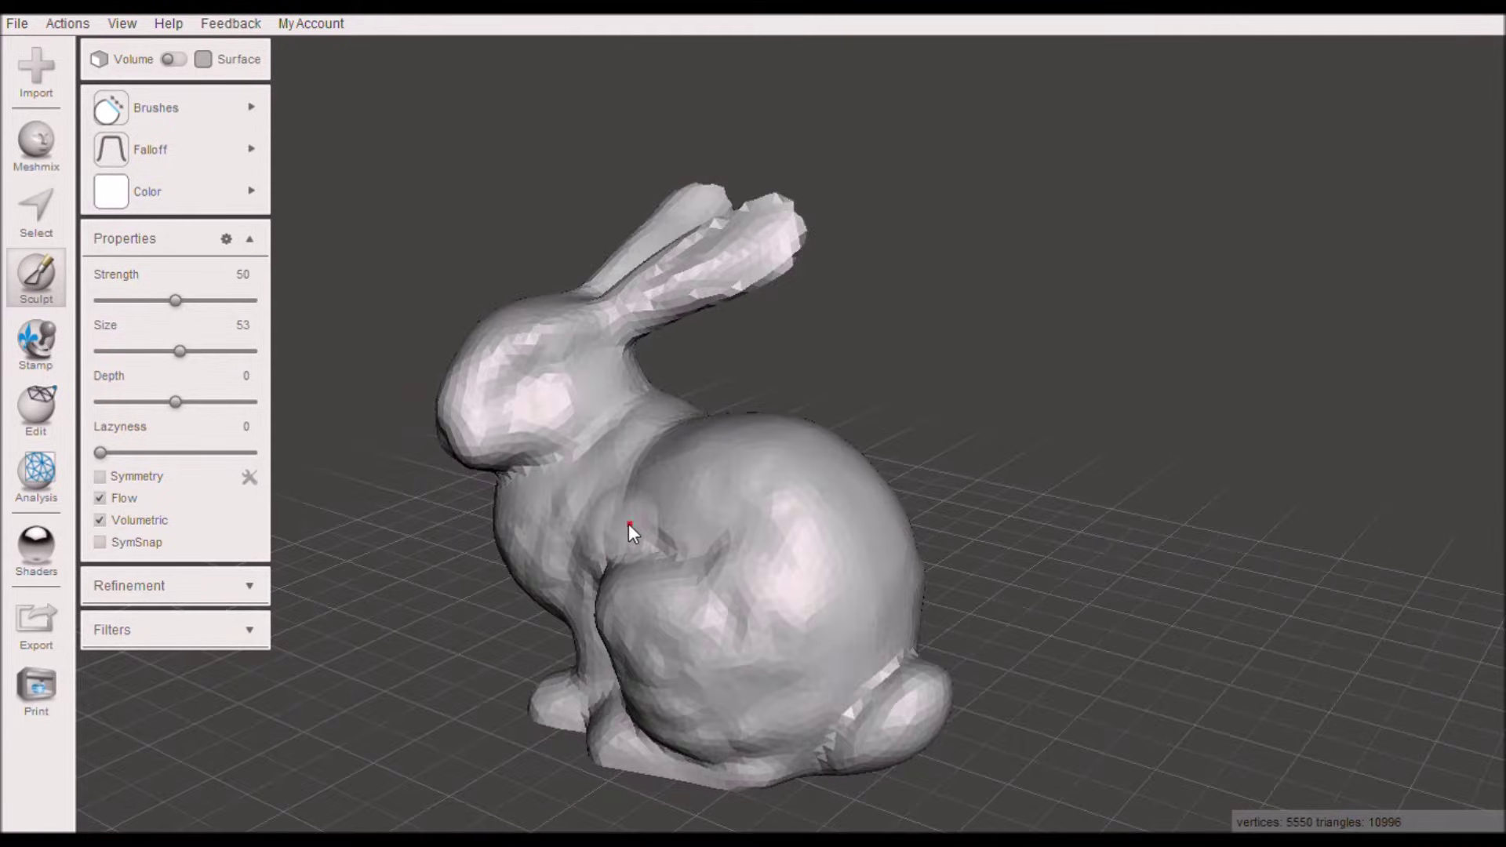
pyautogui.moveTo(630, 526)
pyautogui.mouseDown(button='right')
pyautogui.moveTo(822, 525)
pyautogui.moveTo(873, 472)
pyautogui.moveTo(706, 490)
pyautogui.moveTo(633, 544)
pyautogui.mouseUp(button='right')
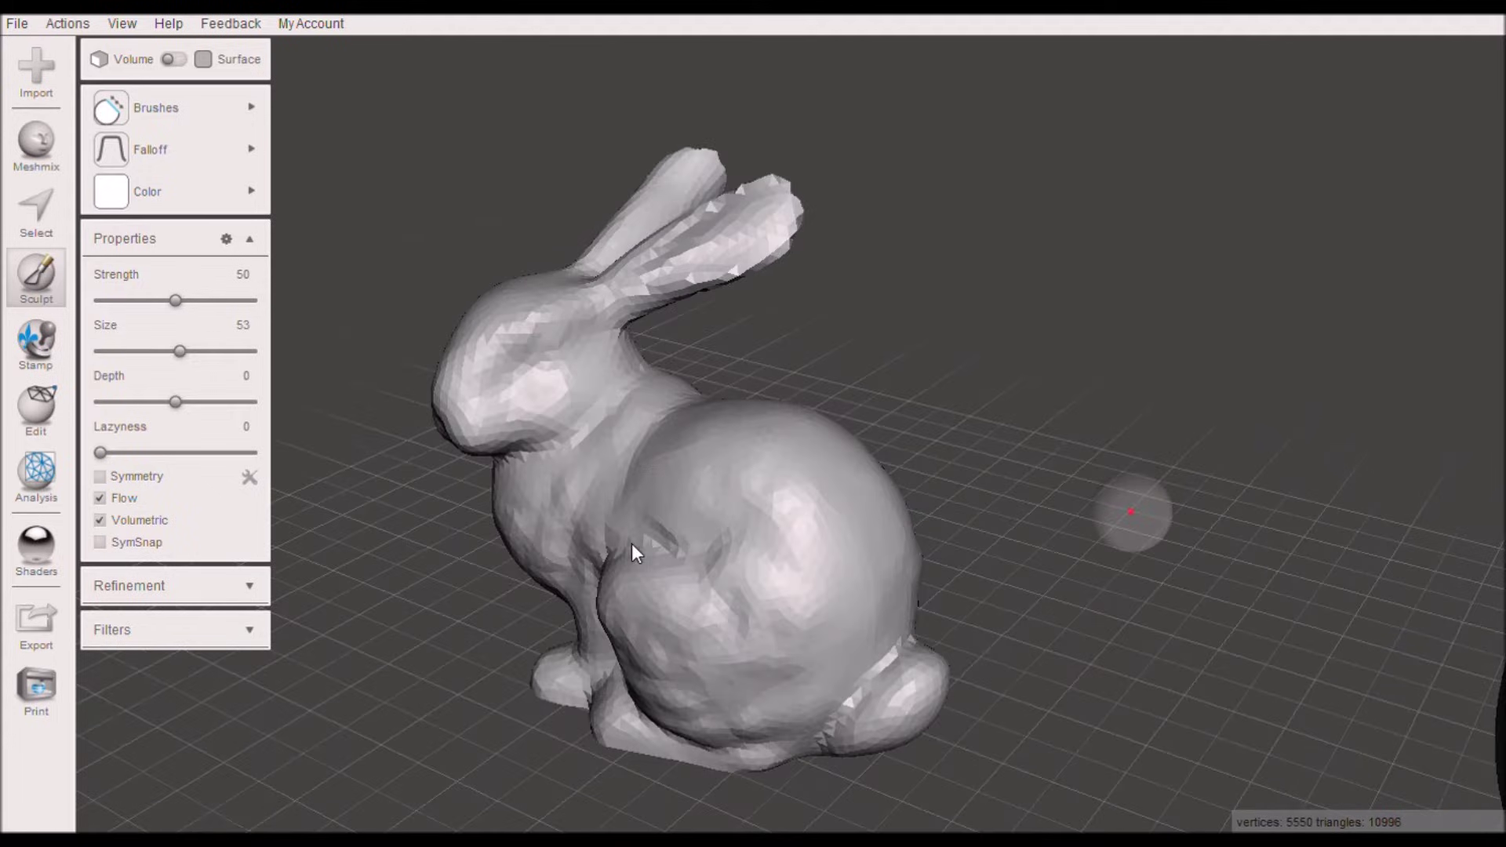
pyautogui.moveTo(730, 514); pyautogui.dragTo(852, 703, button='right')
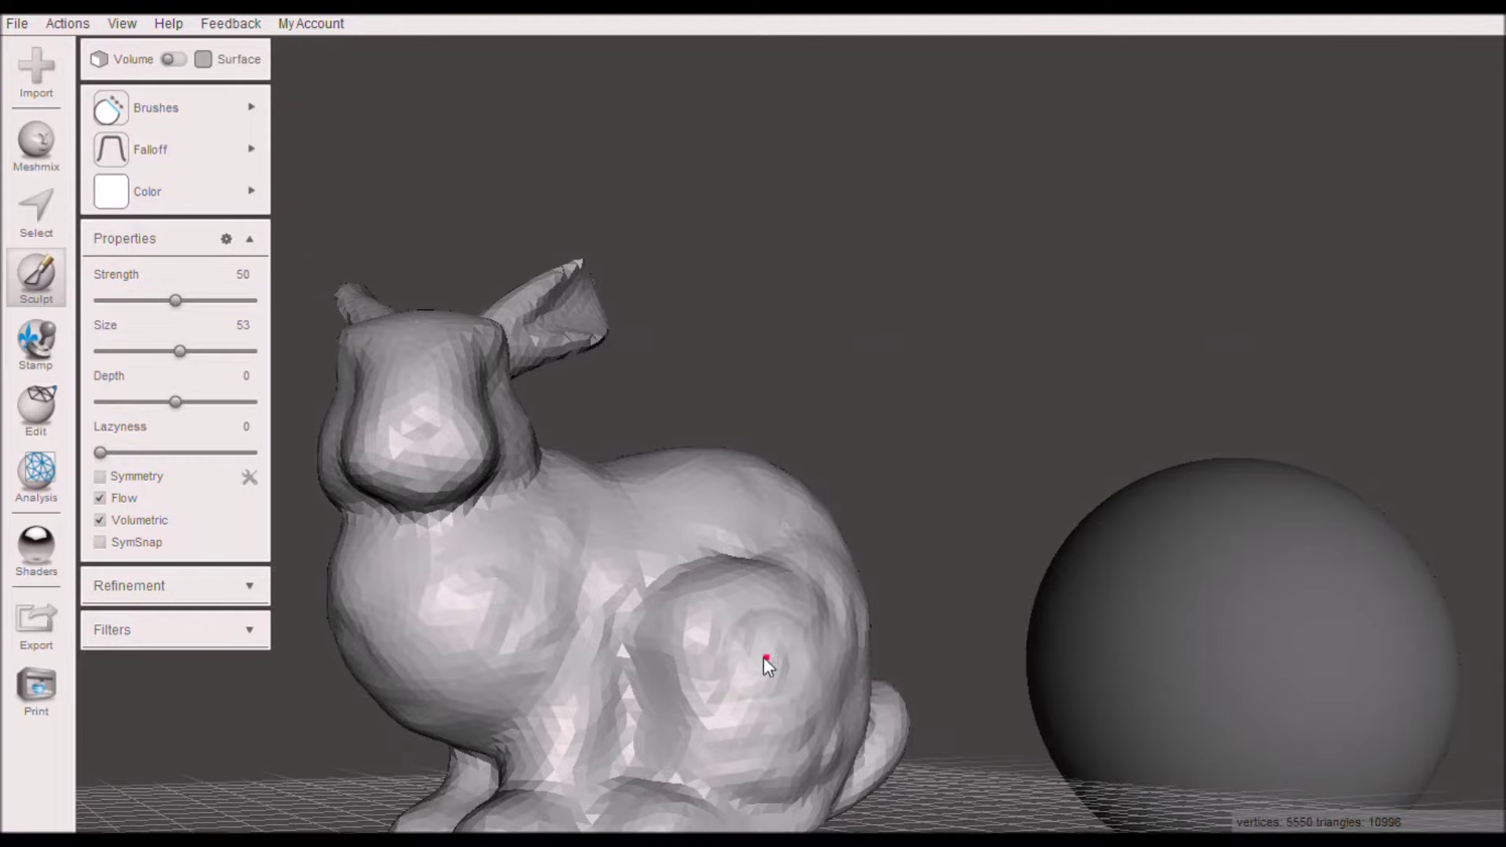
pyautogui.click(221, 352)
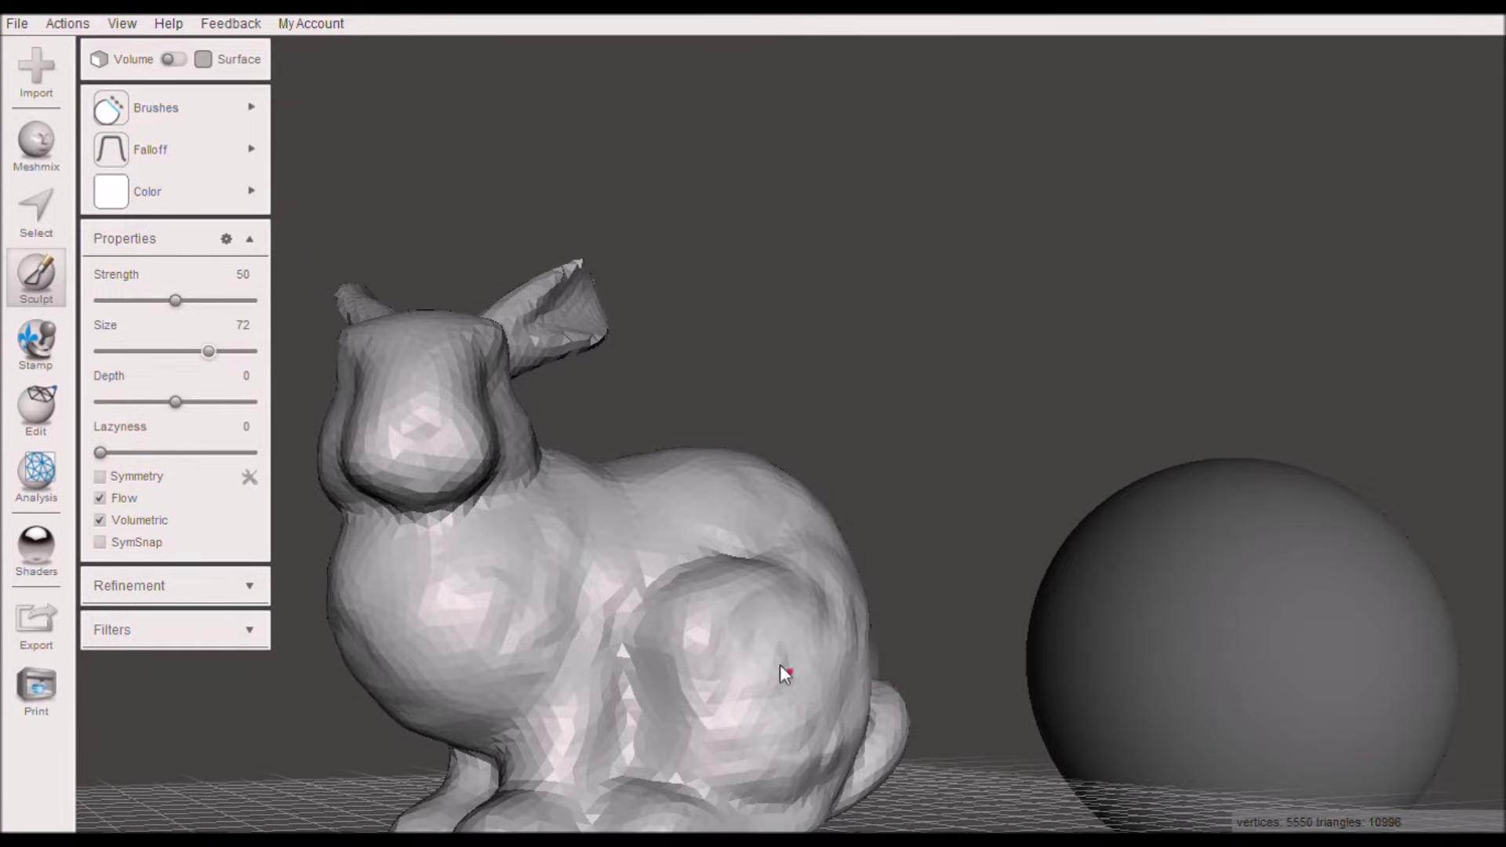
# Step: Flatten areas of the bunny's thigh and tail with the Flatten brush and discard the strokes
pyautogui.moveTo(773, 658)
pyautogui.mouseDown()
pyautogui.moveTo(730, 649)
pyautogui.moveTo(750, 719)
pyautogui.moveTo(726, 661)
pyautogui.moveTo(754, 666)
pyautogui.moveTo(740, 659)
pyautogui.mouseUp()
pyautogui.moveTo(740, 659)
pyautogui.mouseDown(button='right')
pyautogui.moveTo(888, 665)
pyautogui.moveTo(722, 681)
pyautogui.moveTo(639, 748)
pyautogui.moveTo(637, 723)
pyautogui.moveTo(606, 747)
pyautogui.moveTo(858, 684)
pyautogui.mouseUp(button='right')
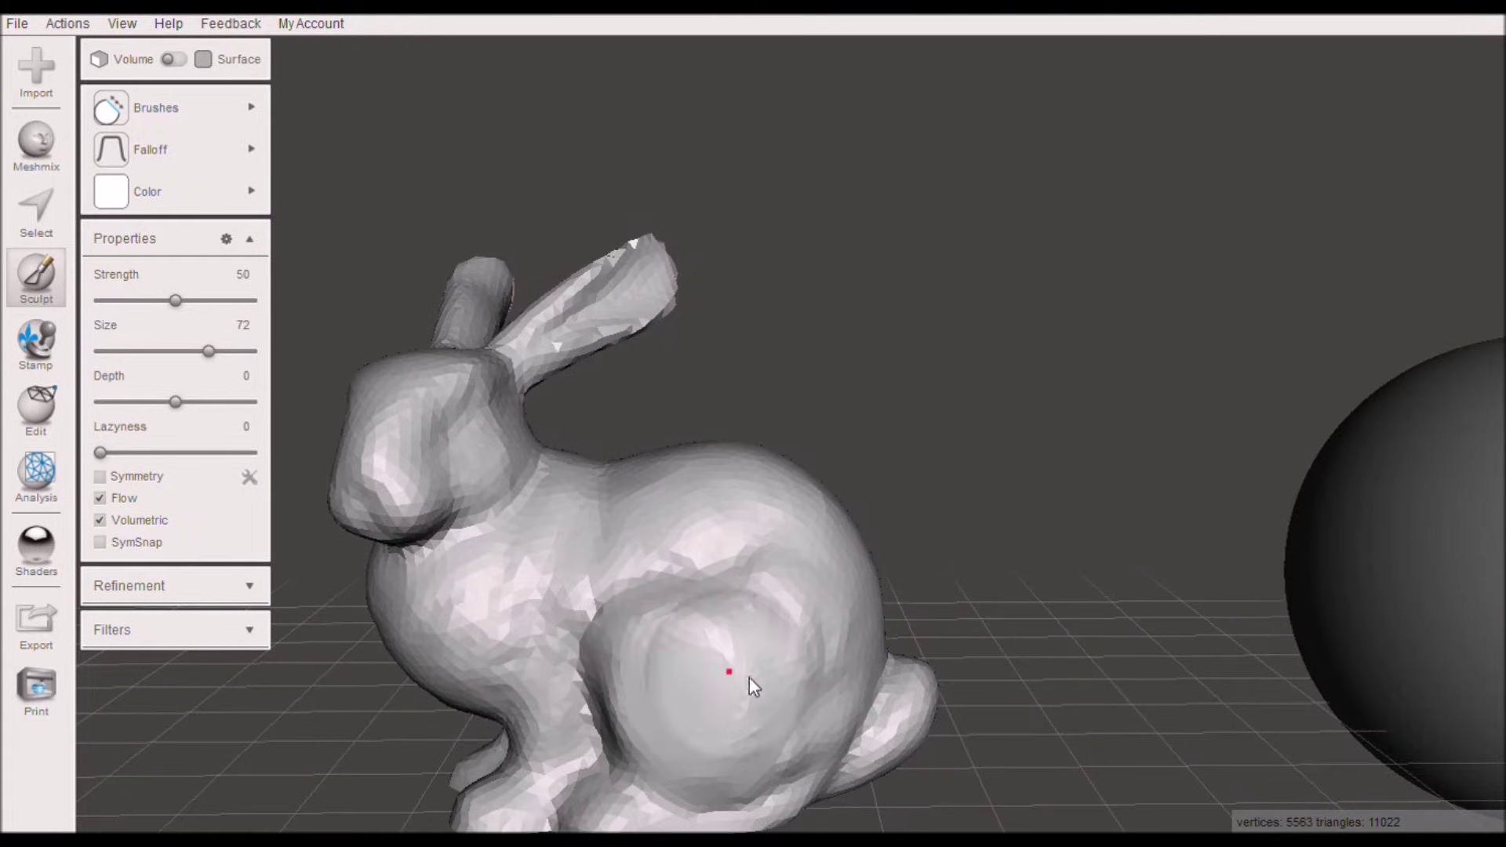
pyautogui.moveTo(749, 676)
pyautogui.mouseDown(button='right')
pyautogui.moveTo(791, 673)
pyautogui.moveTo(651, 706)
pyautogui.moveTo(914, 649)
pyautogui.moveTo(868, 709)
pyautogui.mouseUp(button='right')
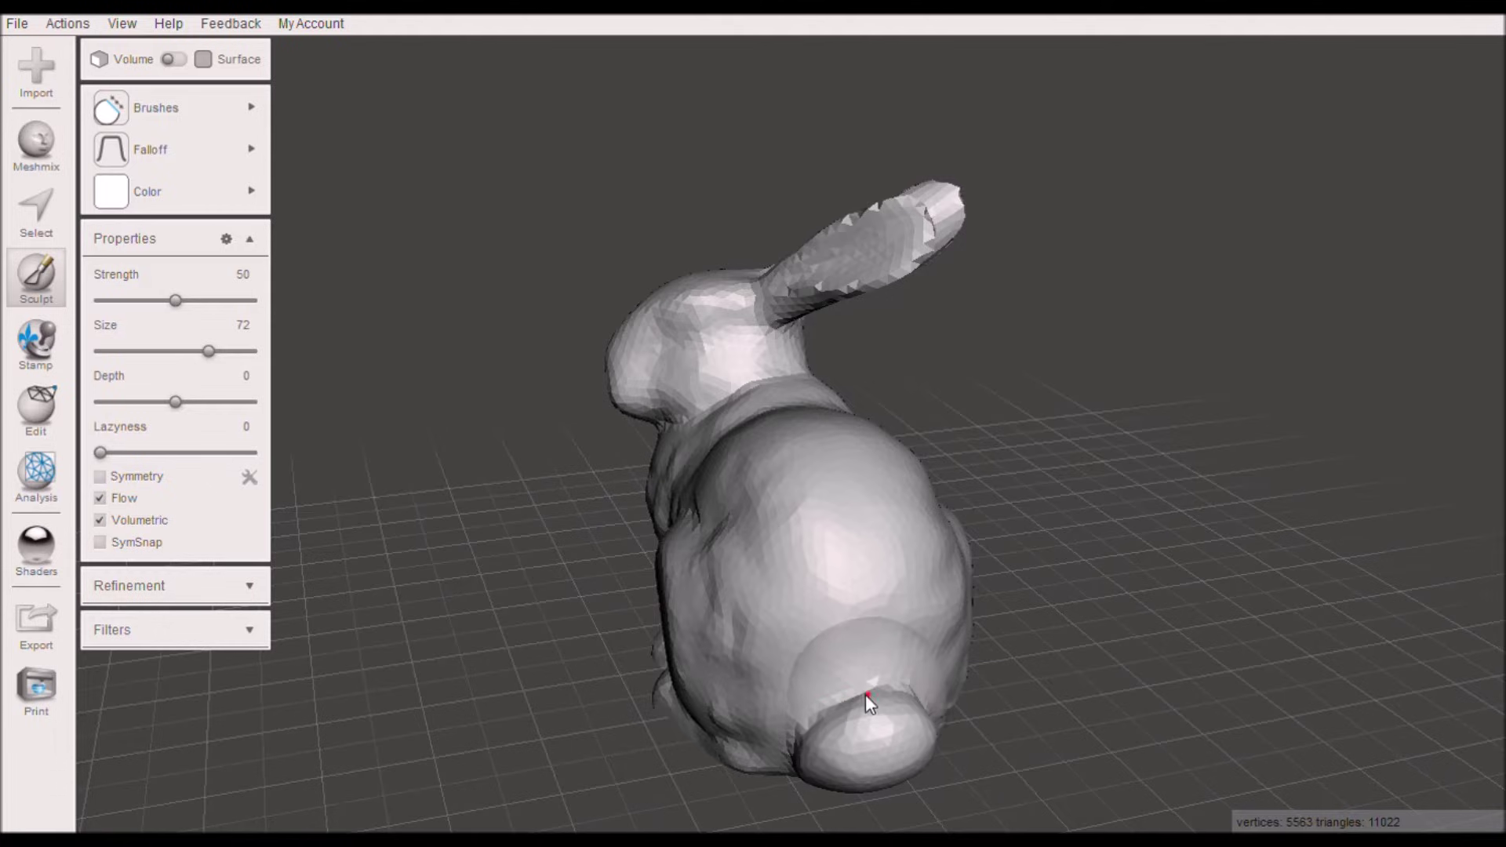
pyautogui.moveTo(864, 694)
pyautogui.mouseDown()
pyautogui.moveTo(796, 732)
pyautogui.moveTo(850, 693)
pyautogui.moveTo(910, 699)
pyautogui.moveTo(835, 710)
pyautogui.moveTo(864, 696)
pyautogui.moveTo(840, 712)
pyautogui.moveTo(854, 703)
pyautogui.mouseUp()
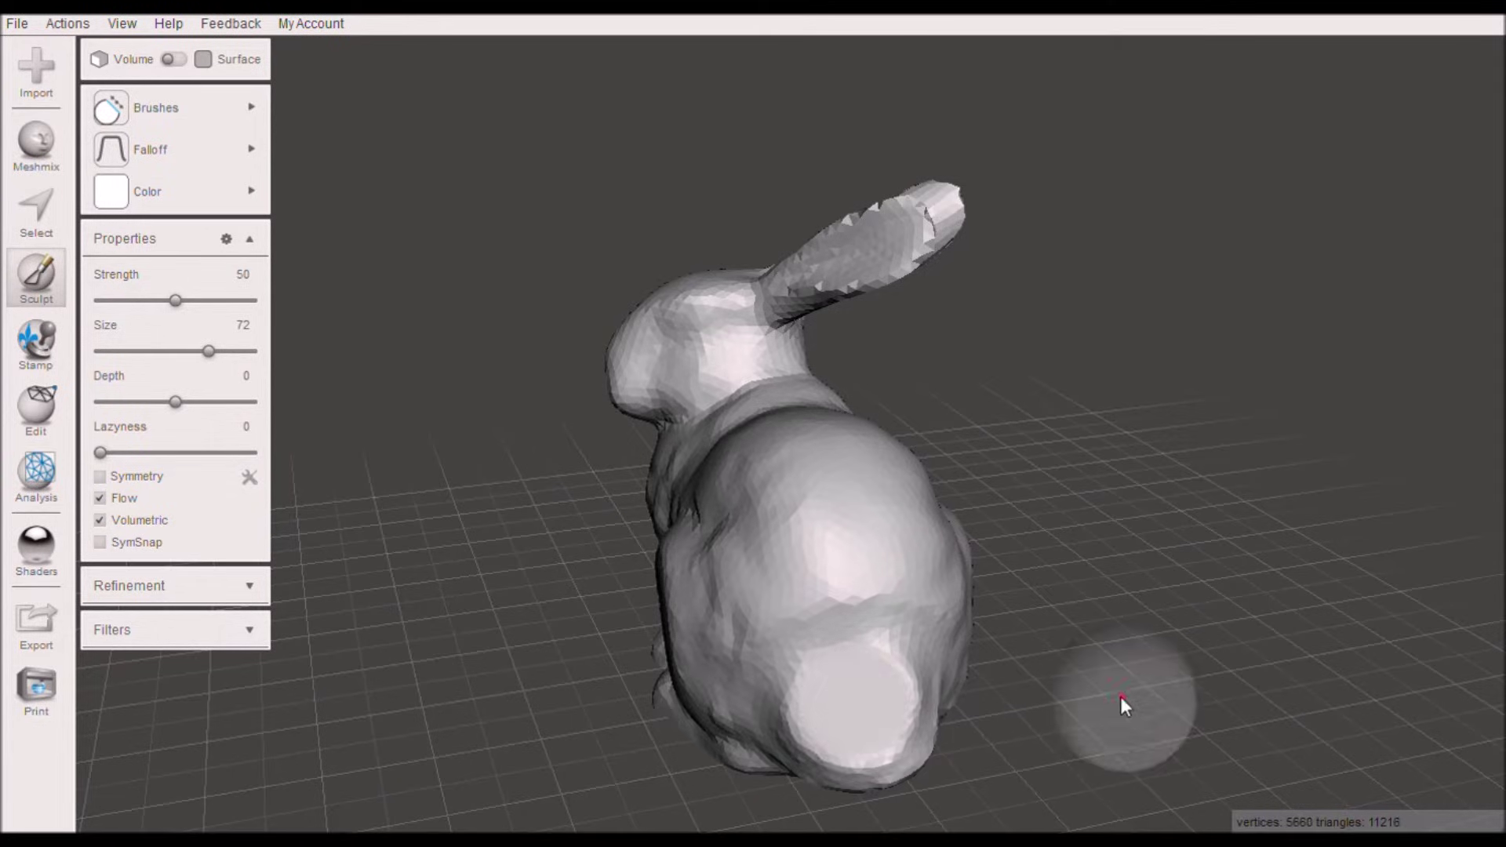
pyautogui.moveTo(1120, 697)
pyautogui.mouseDown(button='right')
pyautogui.moveTo(957, 658)
pyautogui.moveTo(863, 675)
pyautogui.moveTo(992, 712)
pyautogui.moveTo(1244, 716)
pyautogui.moveTo(1038, 628)
pyautogui.moveTo(1083, 629)
pyautogui.mouseUp(button='right')
pyautogui.hotkey('ctrl', 'z')
pyautogui.hotkey('ctrl', 'z')
pyautogui.hotkey('ctrl', 'z')
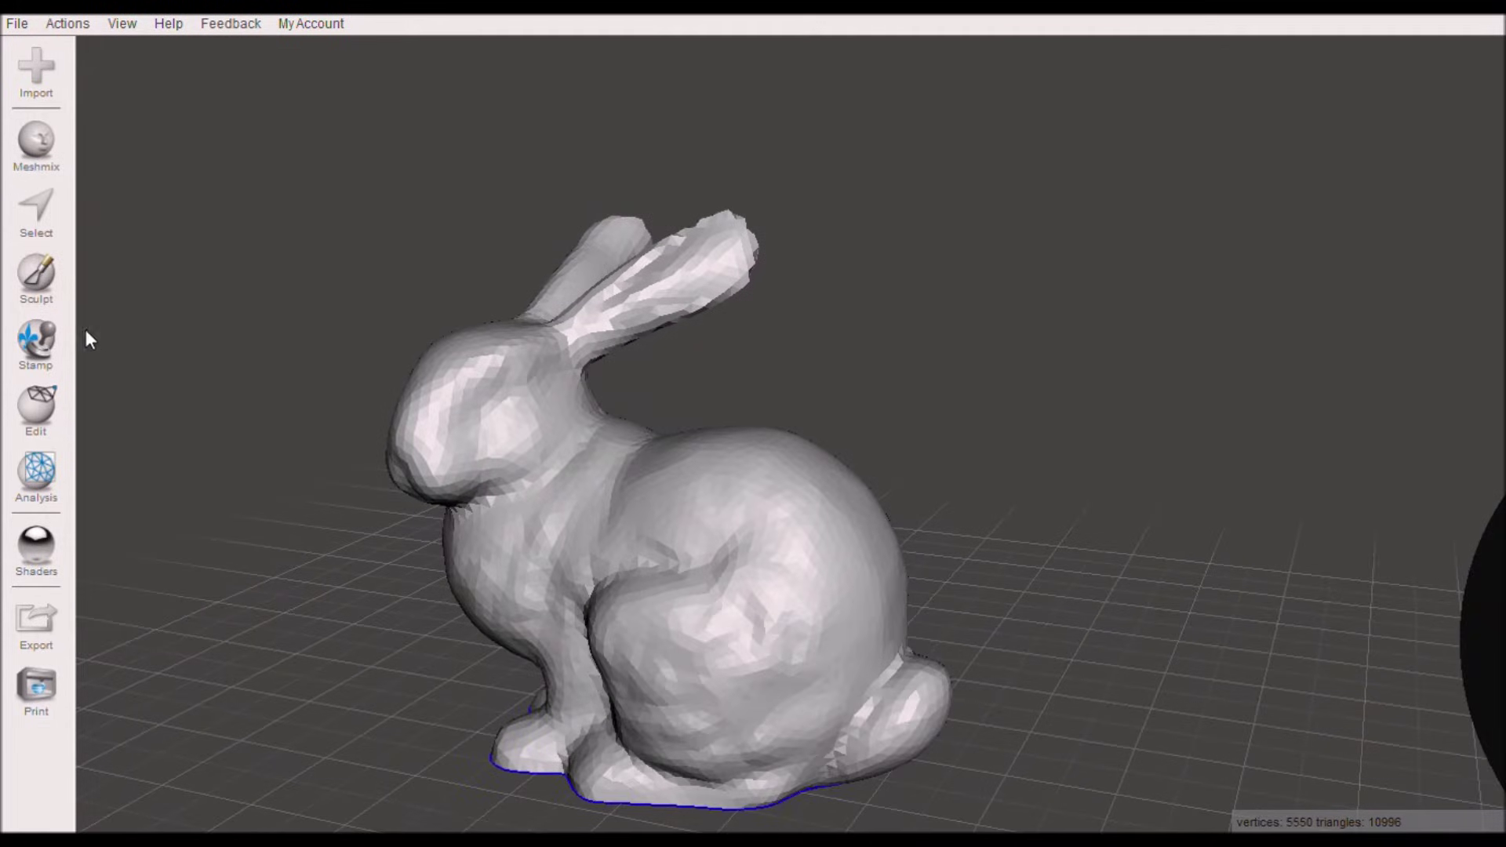
# Step: Start Sculpt with the Inflate brush, try strokes on the bunny's back and thigh, and discard them
pyautogui.click(45, 273)
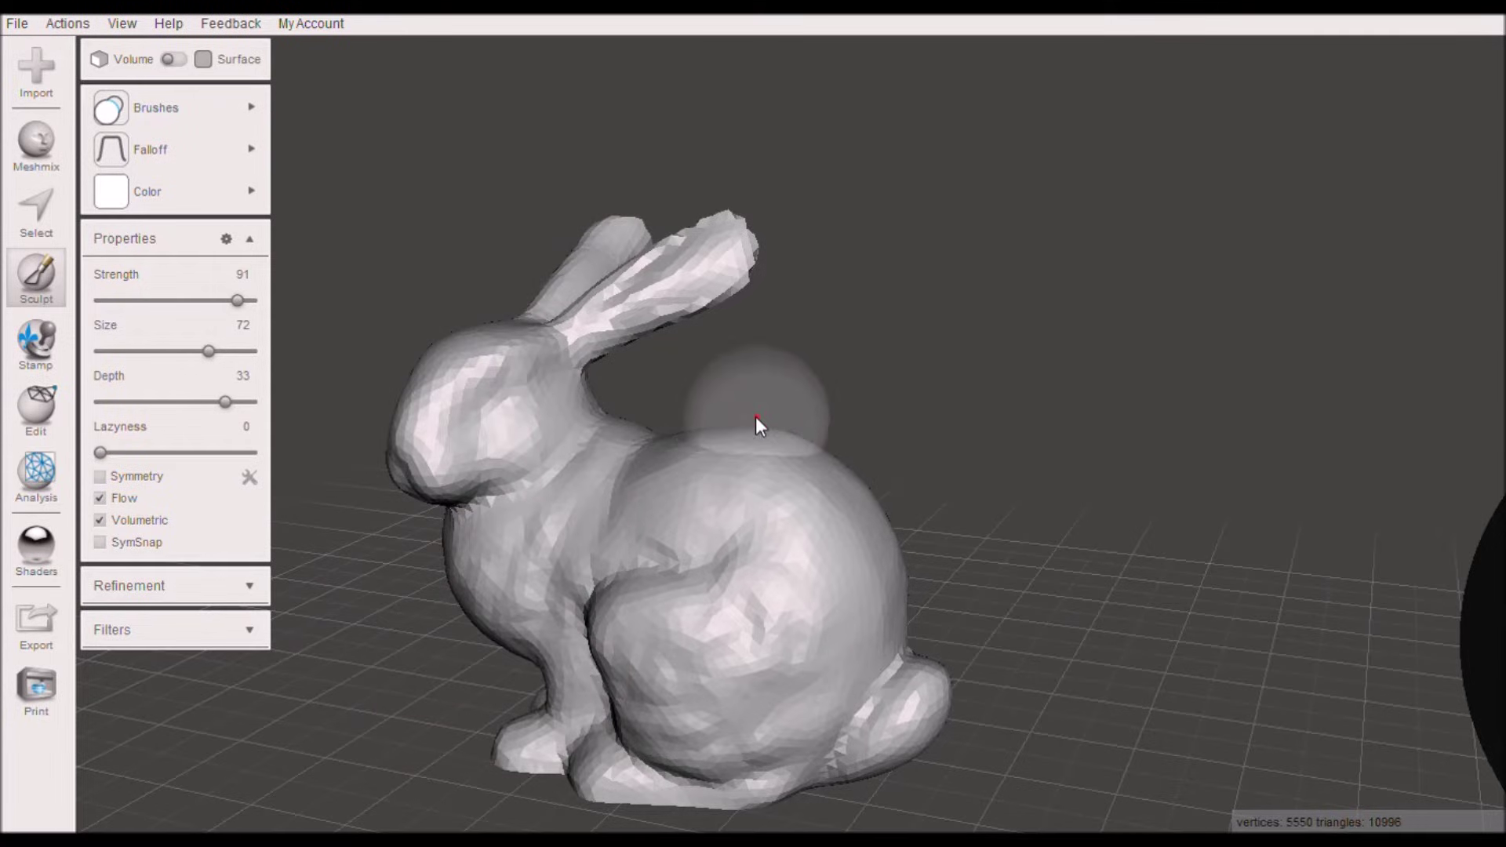
pyautogui.moveTo(768, 389)
pyautogui.mouseDown(button='right')
pyautogui.moveTo(841, 444)
pyautogui.moveTo(854, 406)
pyautogui.mouseUp(button='right')
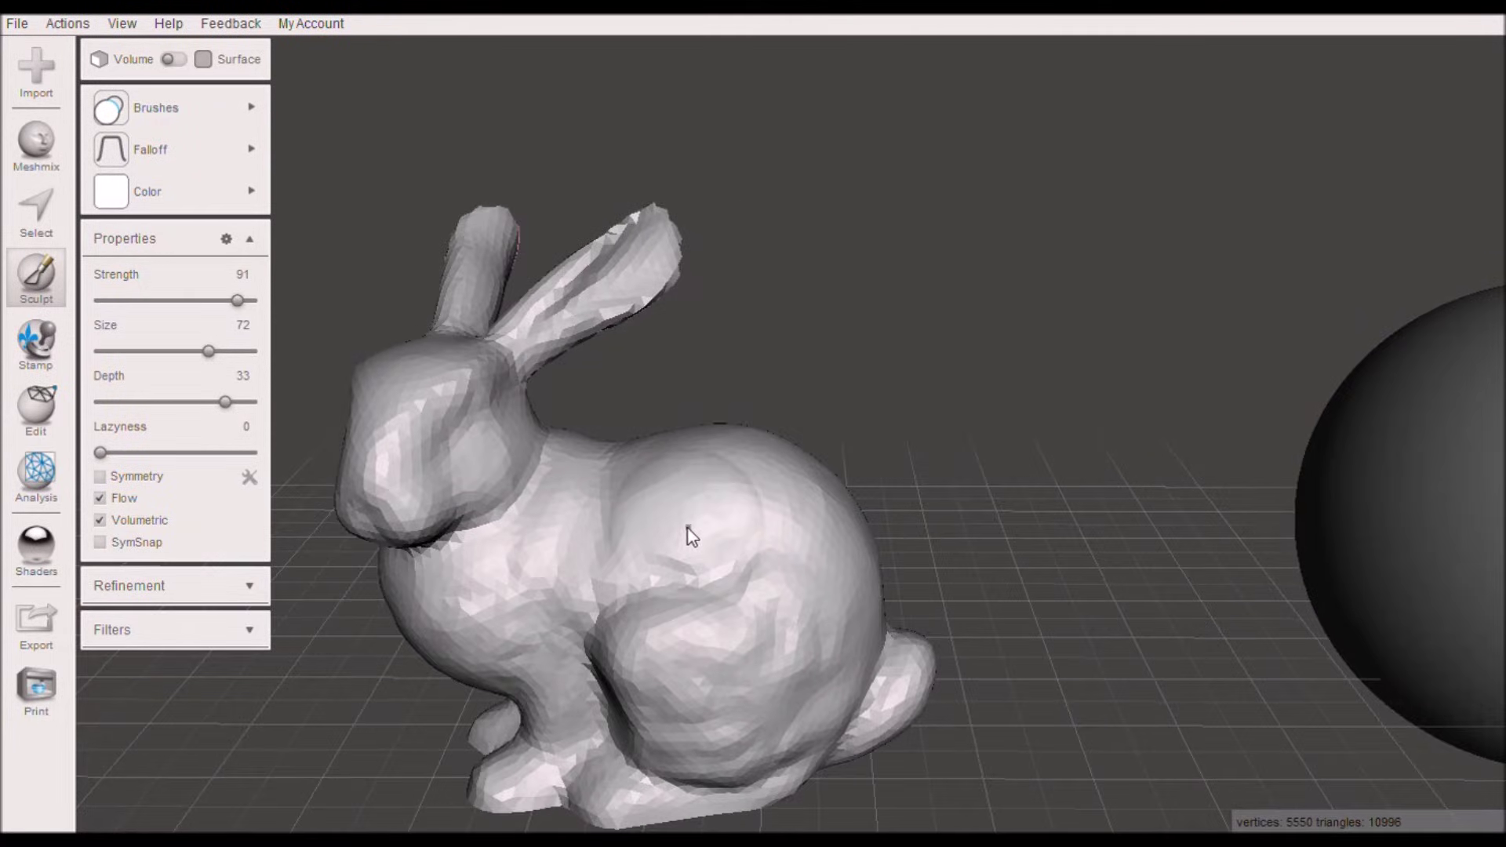
pyautogui.moveTo(732, 480); pyautogui.dragTo(734, 468)
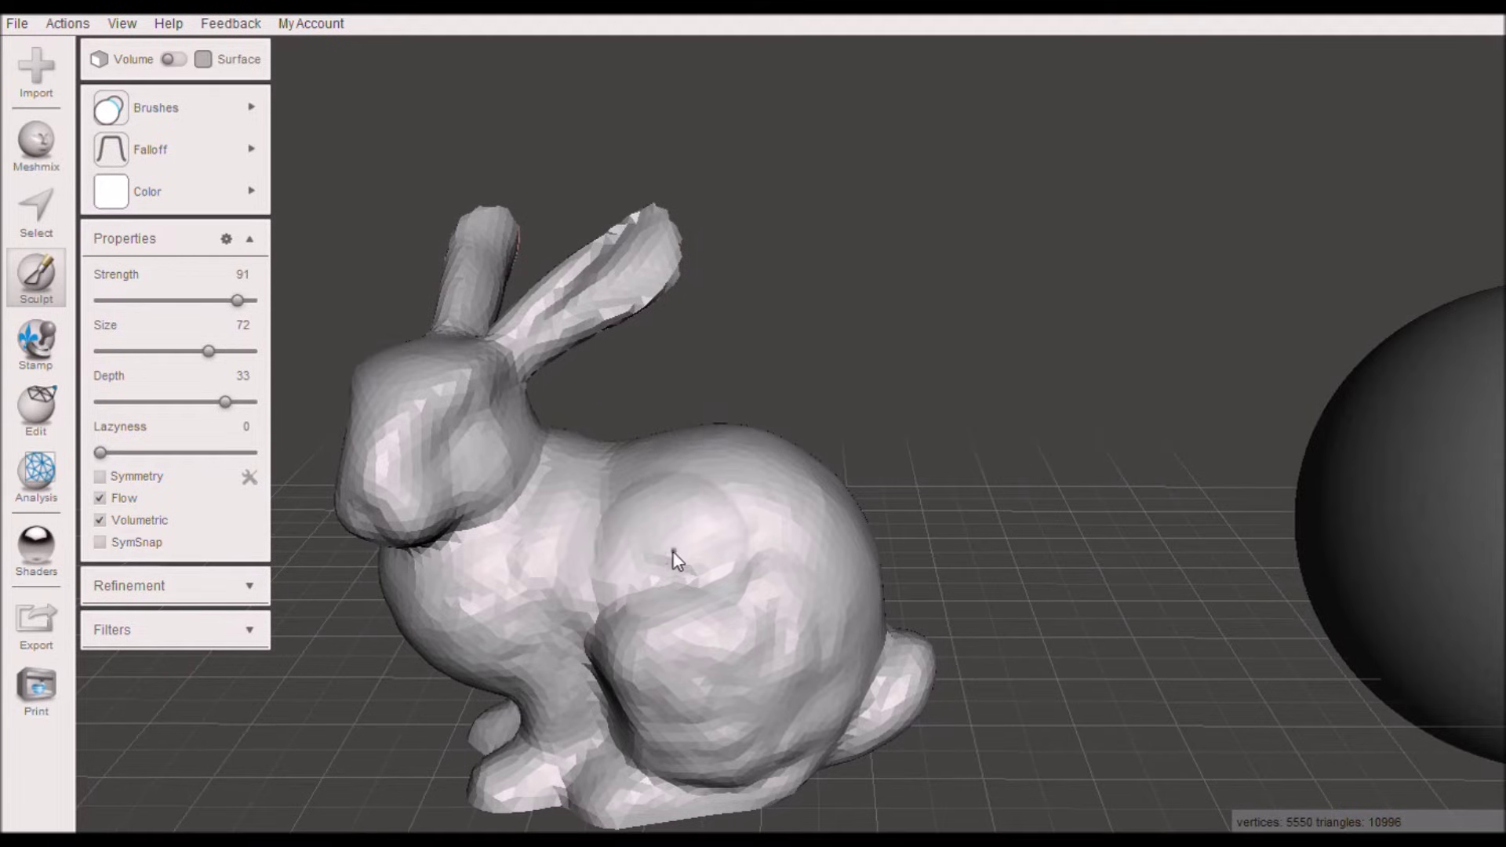
pyautogui.moveTo(706, 560); pyautogui.dragTo(774, 506)
pyautogui.moveTo(775, 506); pyautogui.dragTo(656, 506, button='right')
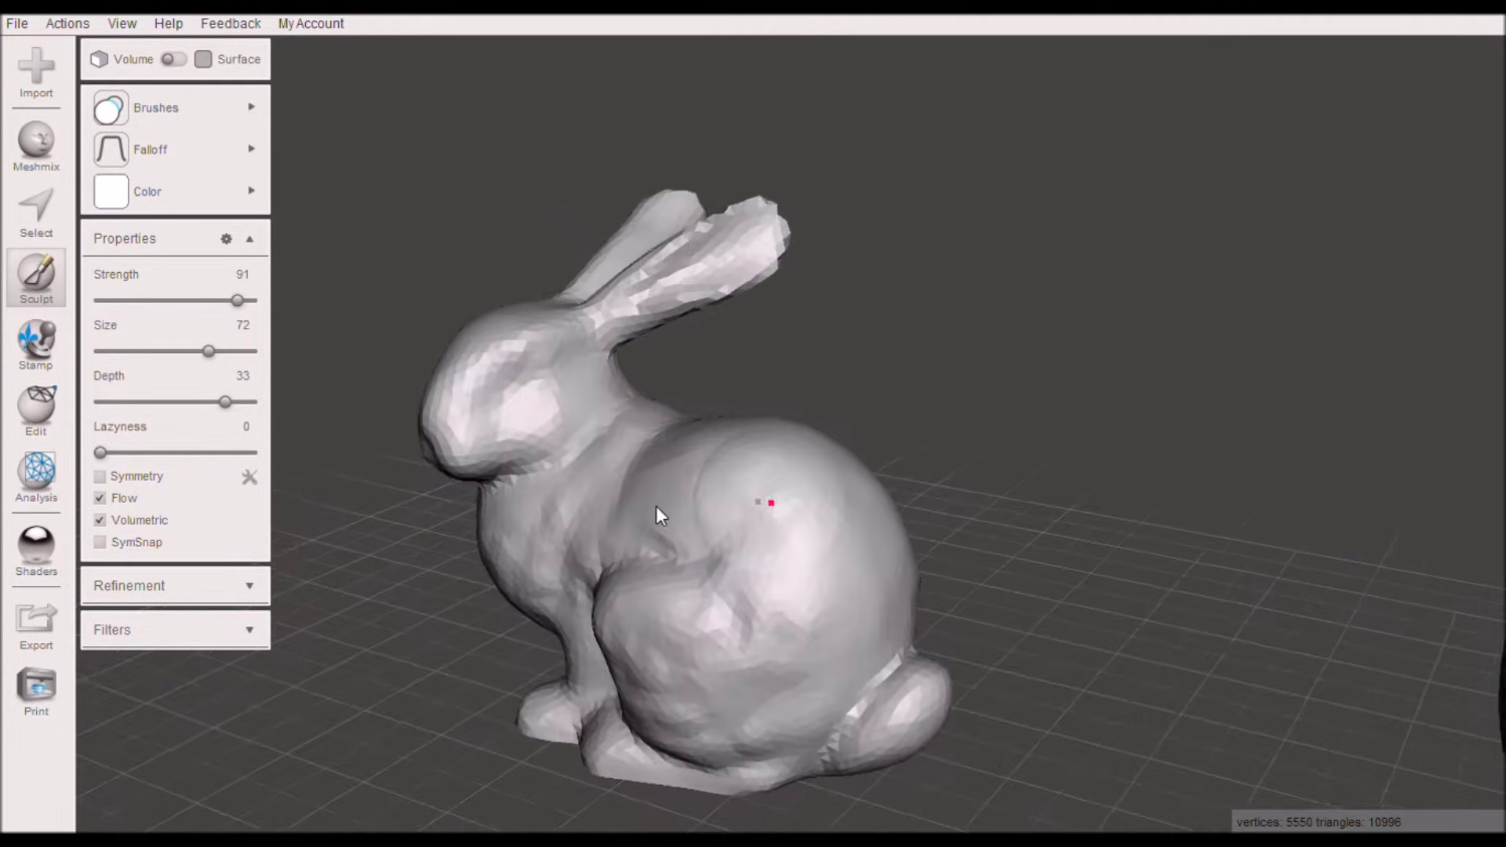
pyautogui.moveTo(567, 539); pyautogui.dragTo(779, 507, button='right')
pyautogui.moveTo(638, 619); pyautogui.dragTo(706, 592)
pyautogui.moveTo(706, 592)
pyautogui.mouseDown(button='right')
pyautogui.moveTo(631, 603)
pyautogui.moveTo(641, 588)
pyautogui.mouseUp(button='right')
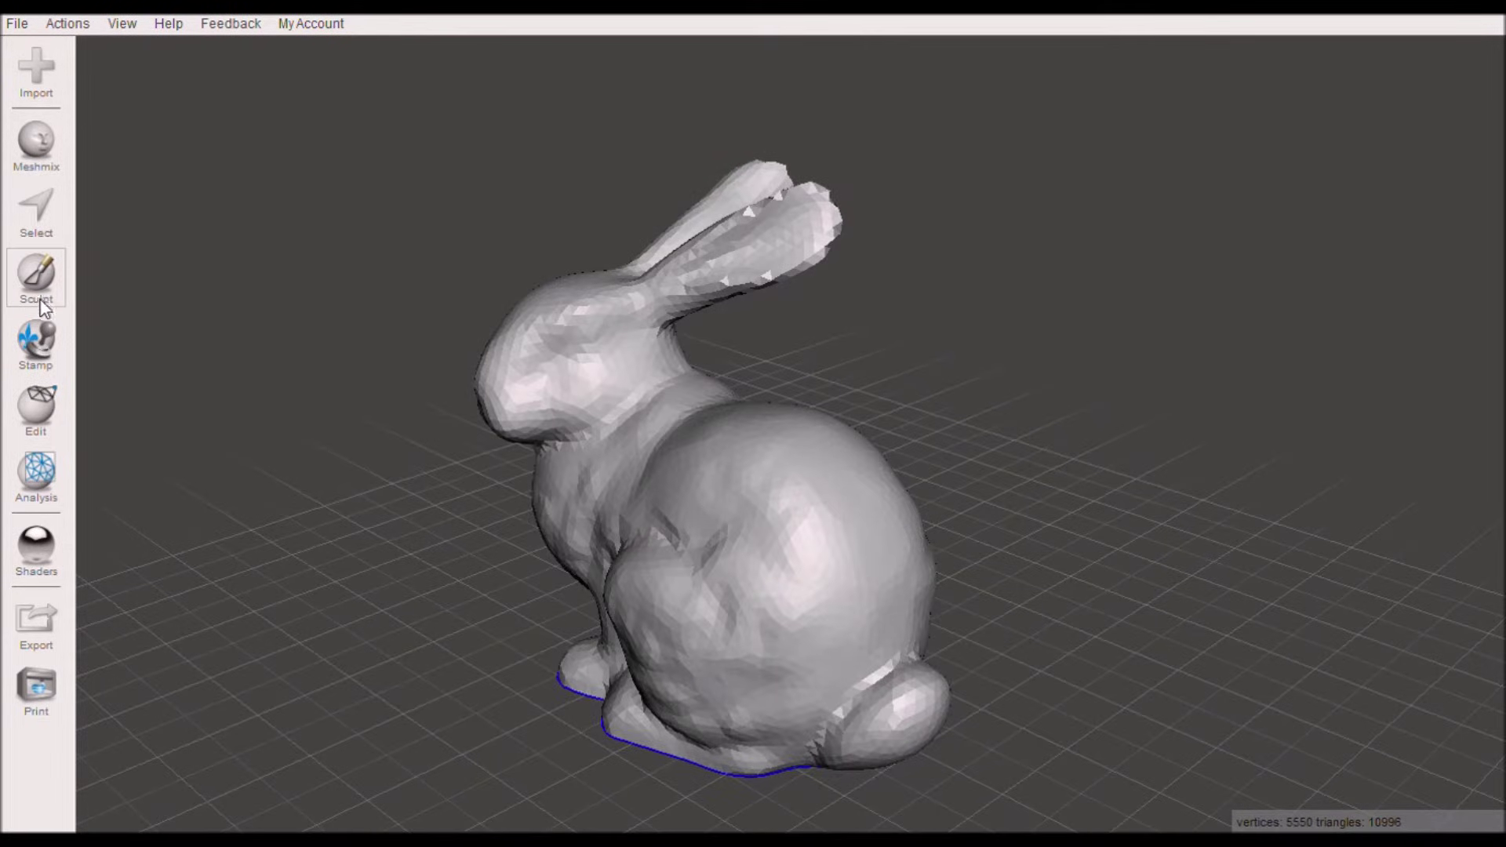
# Step: Start Sculpt again, set the Inflate brush strength to 28 and swell a bump on the bunny's thigh
pyautogui.click(39, 300)
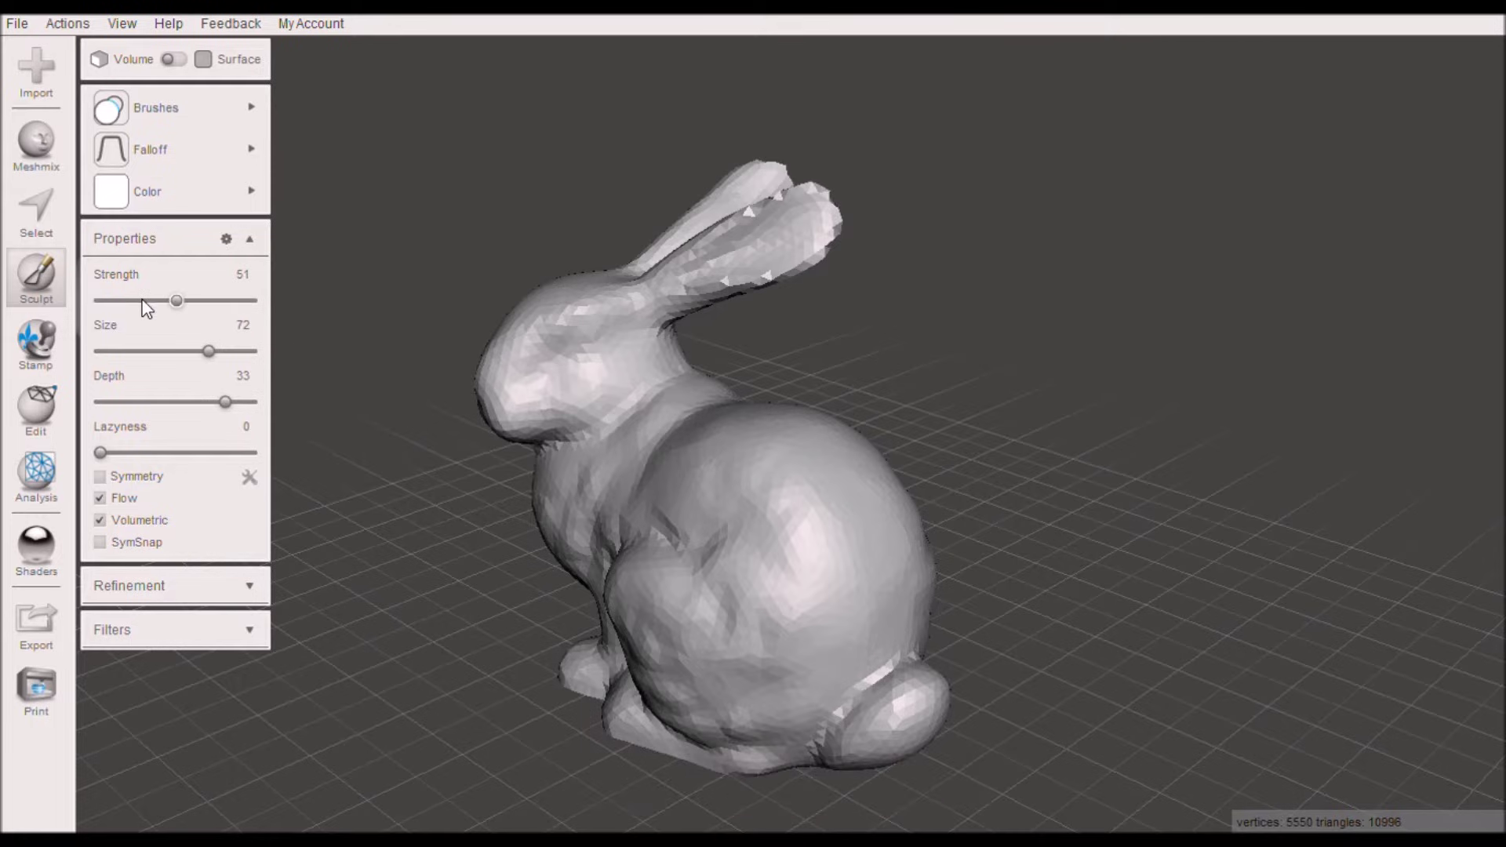
pyautogui.moveTo(737, 524); pyautogui.dragTo(880, 559, button='right')
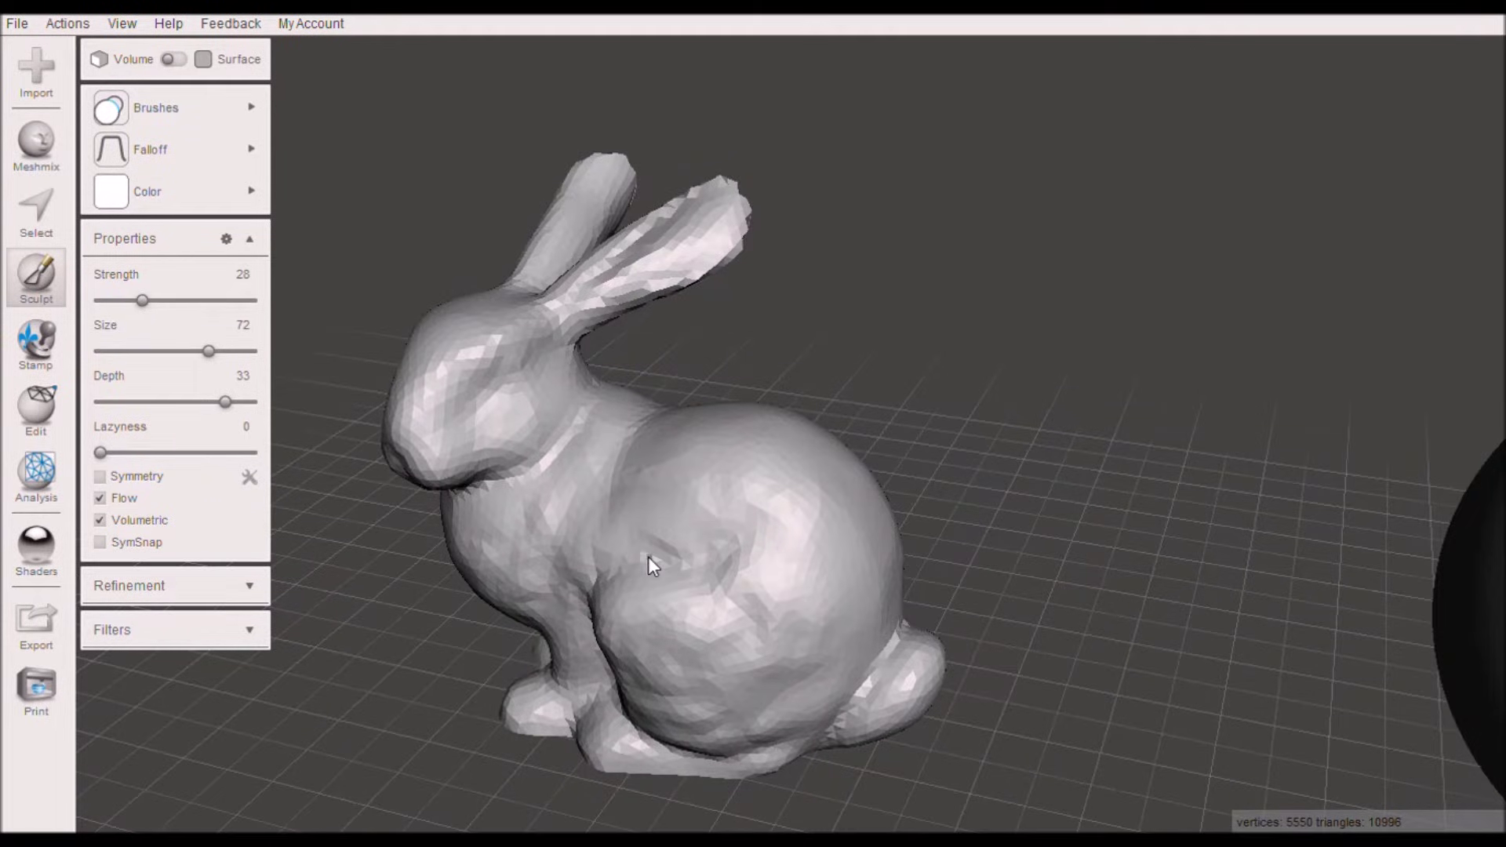
pyautogui.moveTo(648, 557); pyautogui.dragTo(628, 581)
pyautogui.click(648, 557)
pyautogui.moveTo(628, 580); pyautogui.dragTo(780, 580, button='right')
pyautogui.scroll(2, 695, 650)
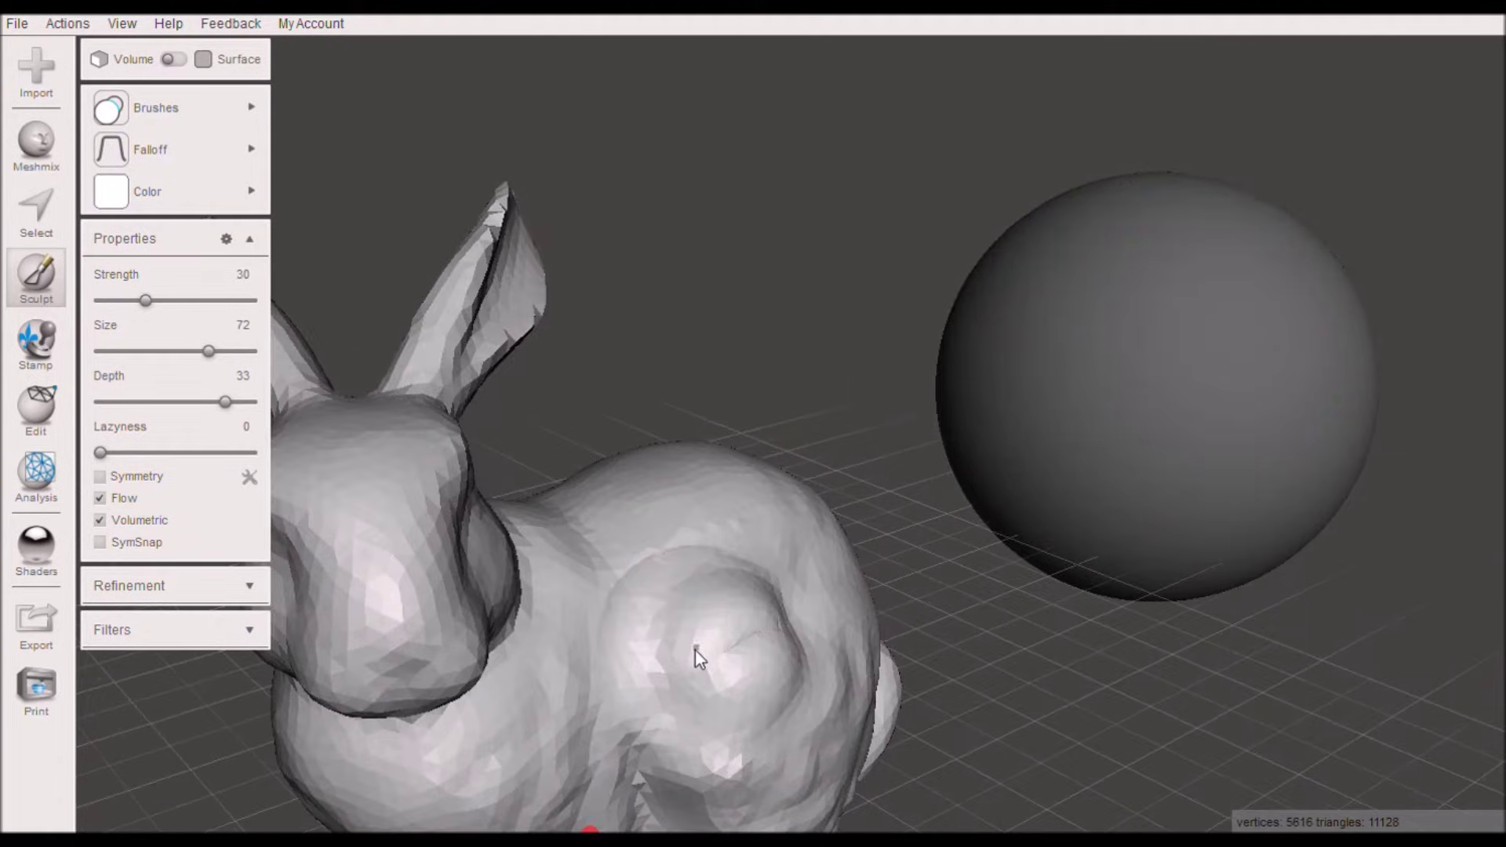
# Step: Raise the Inflate brush strength to 52
pyautogui.press('Right')
pyautogui.press('Right')
pyautogui.press('Right')
pyautogui.press('Right')
pyautogui.press('Right')
pyautogui.scroll(2, 706, 658)
pyautogui.scroll(2, 709, 658)
pyautogui.moveTo(709, 659); pyautogui.dragTo(799, 131, button='middle')
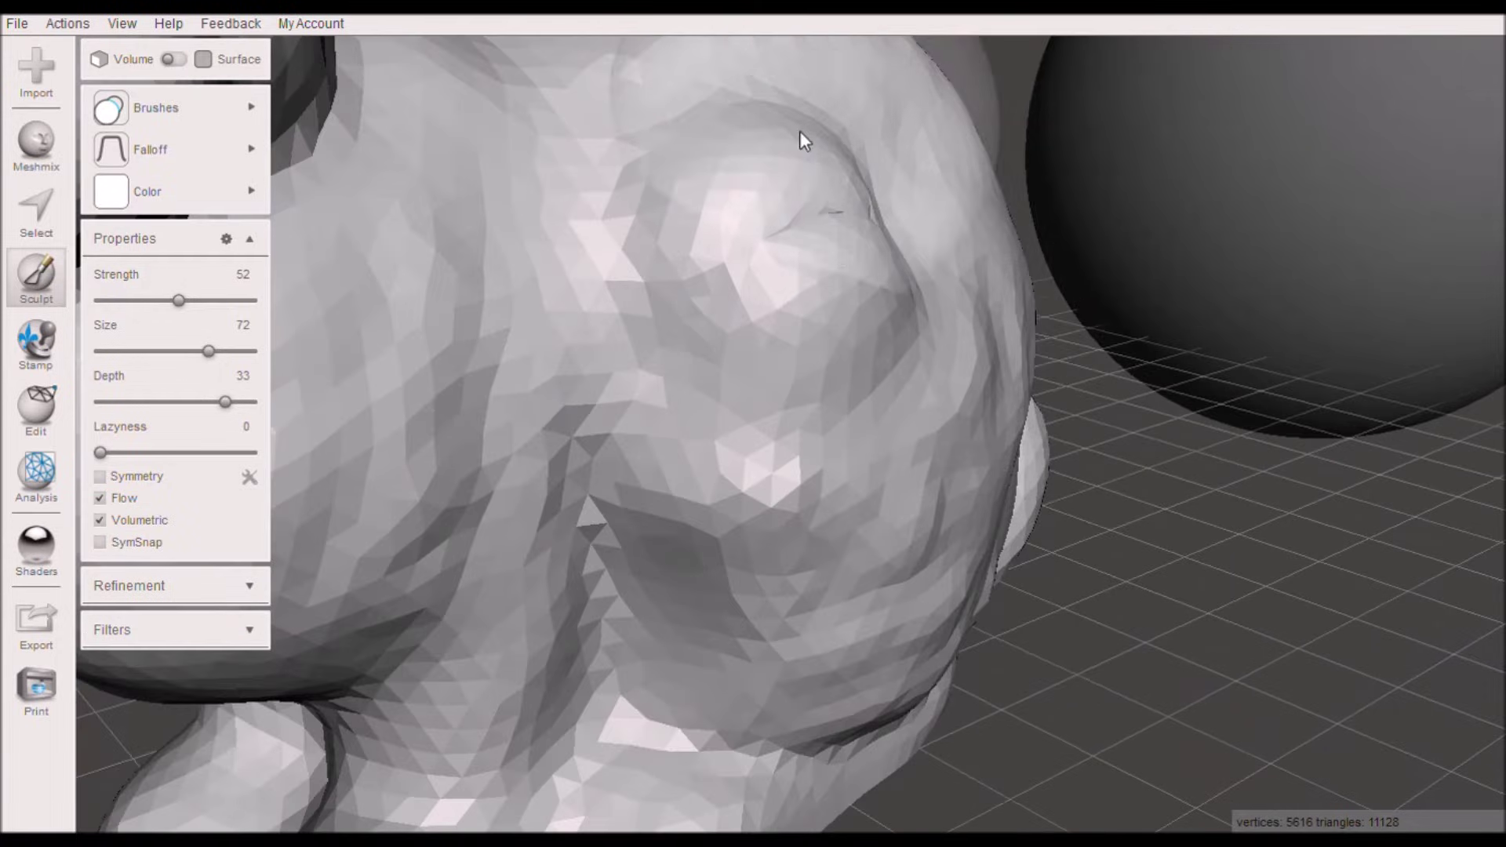
# Step: Examine the inflated thigh bump from several sides and discard it
pyautogui.moveTo(991, 210)
pyautogui.mouseDown(button='right')
pyautogui.moveTo(812, 331)
pyautogui.moveTo(713, 345)
pyautogui.moveTo(671, 288)
pyautogui.moveTo(699, 324)
pyautogui.moveTo(703, 293)
pyautogui.moveTo(722, 390)
pyautogui.moveTo(810, 326)
pyautogui.moveTo(855, 350)
pyautogui.moveTo(815, 302)
pyautogui.mouseUp(button='right')
pyautogui.moveTo(557, 723)
pyautogui.mouseDown()
pyautogui.moveTo(553, 662)
pyautogui.moveTo(521, 652)
pyautogui.mouseUp()
pyautogui.moveTo(1120, 511)
pyautogui.mouseDown(button='right')
pyautogui.moveTo(1001, 498)
pyautogui.moveTo(1089, 477)
pyautogui.moveTo(961, 474)
pyautogui.moveTo(1125, 461)
pyautogui.moveTo(346, 408)
pyautogui.moveTo(696, 401)
pyautogui.moveTo(538, 505)
pyautogui.moveTo(685, 437)
pyautogui.moveTo(693, 538)
pyautogui.moveTo(682, 490)
pyautogui.mouseUp(button='right')
pyautogui.moveTo(683, 492); pyautogui.dragTo(680, 492)
pyautogui.moveTo(896, 456)
pyautogui.mouseDown(button='right')
pyautogui.moveTo(587, 567)
pyautogui.moveTo(505, 570)
pyautogui.mouseUp(button='right')
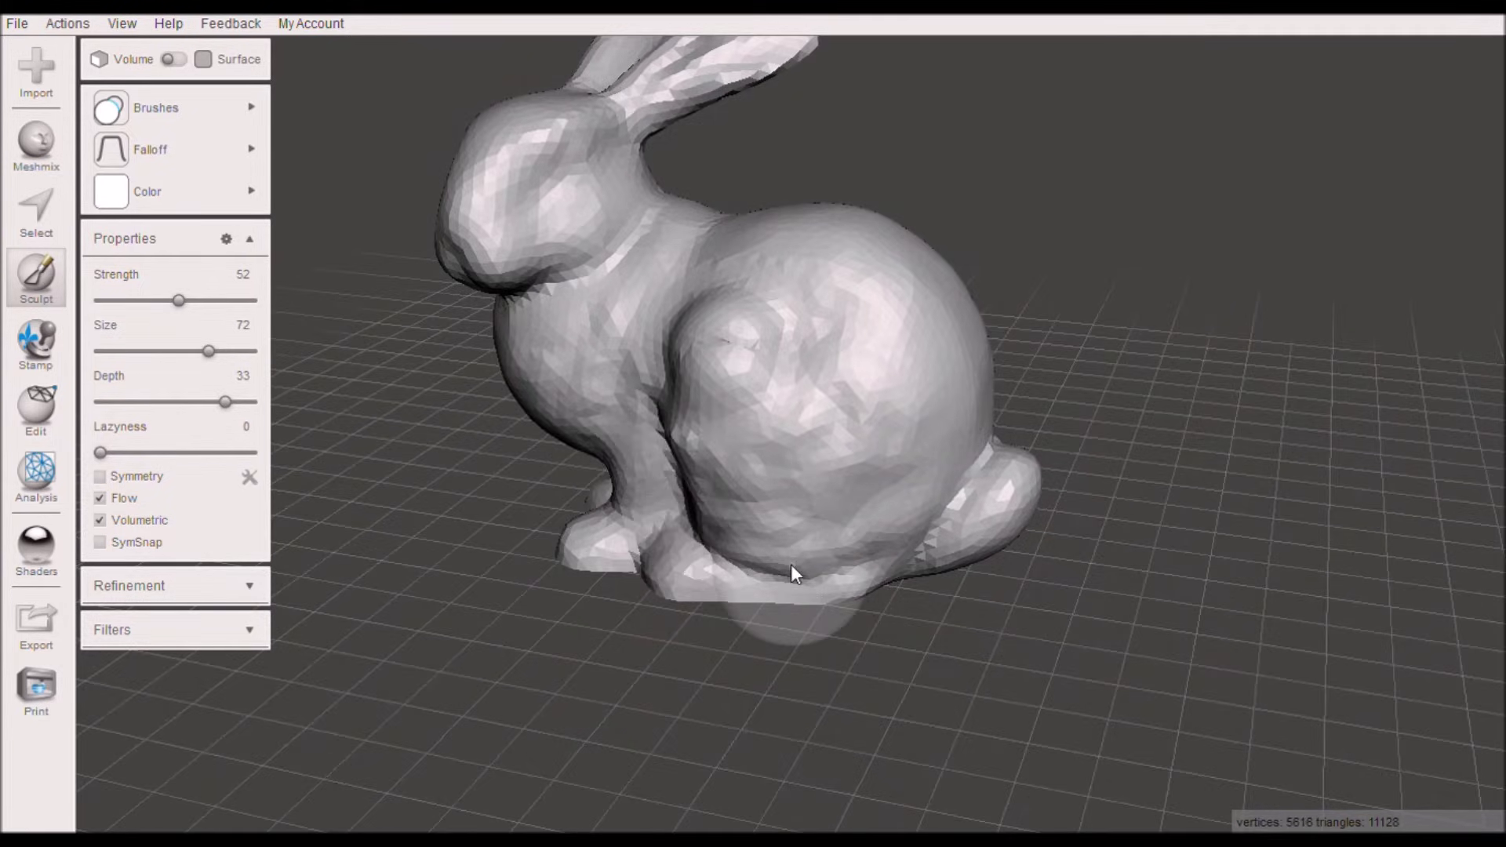
pyautogui.press('Escape')
# Step: Start Sculpt again, choose the Pinch brush and pinch the surface of the bunny's back
pyautogui.click(56, 256)
pyautogui.click(196, 107)
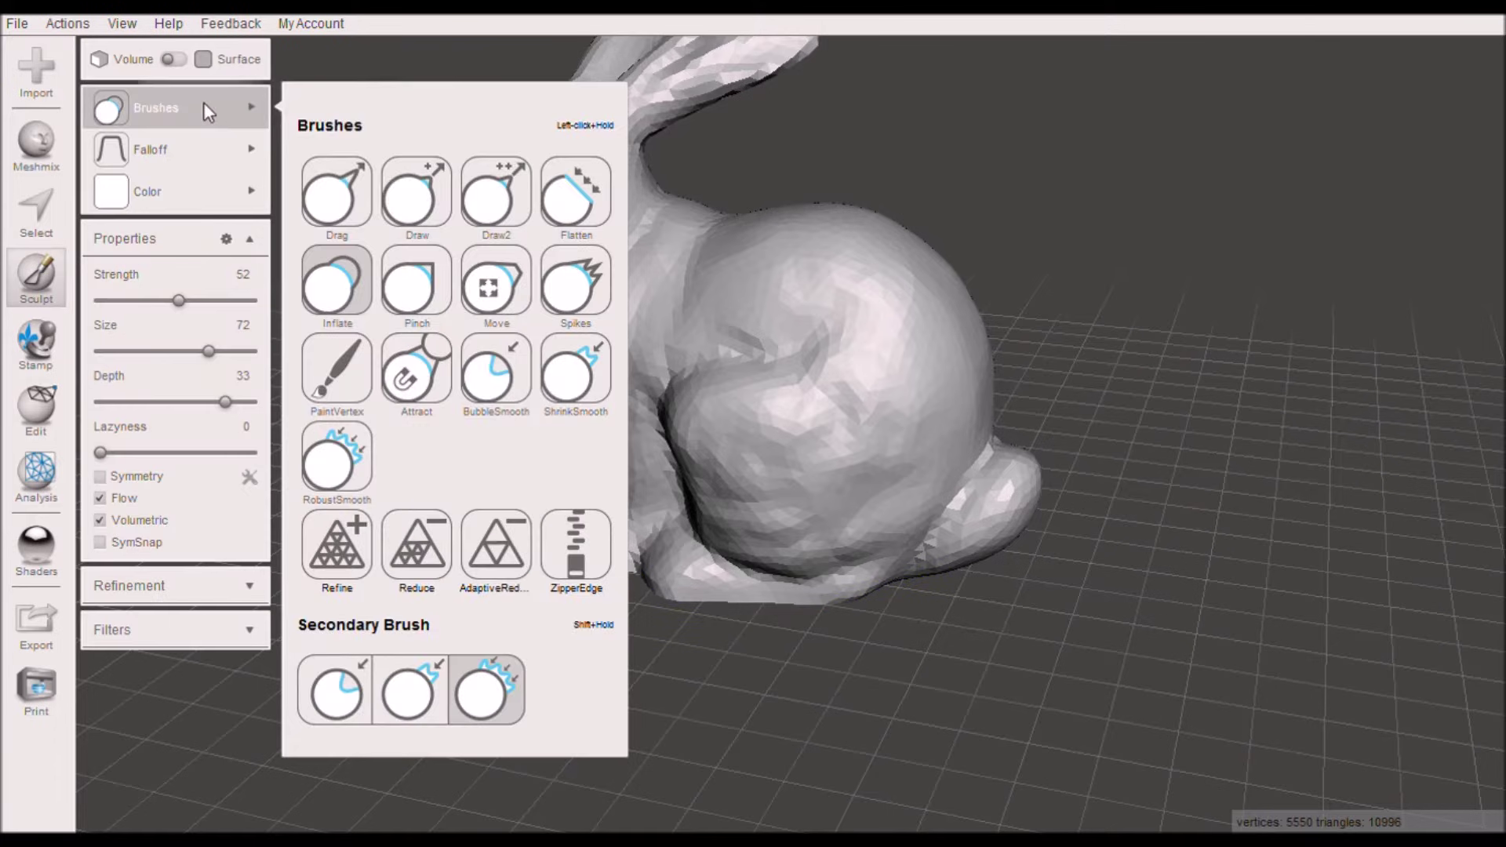
pyautogui.click(416, 282)
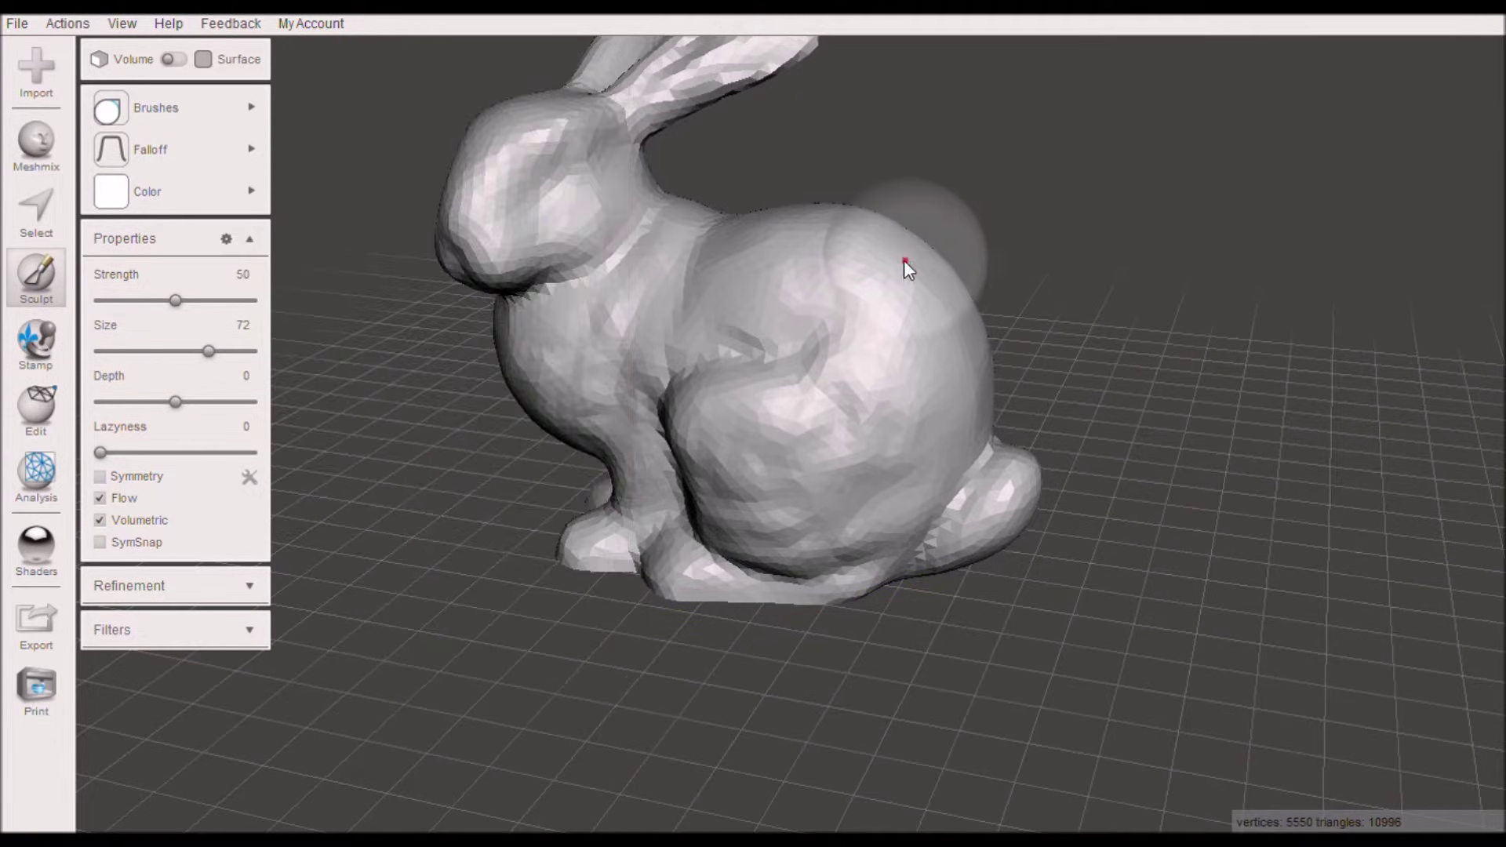
pyautogui.moveTo(903, 260)
pyautogui.mouseDown(button='right')
pyautogui.moveTo(845, 399)
pyautogui.moveTo(784, 302)
pyautogui.moveTo(702, 370)
pyautogui.mouseUp(button='right')
pyautogui.moveTo(703, 362)
pyautogui.mouseDown()
pyautogui.moveTo(784, 286)
pyautogui.moveTo(764, 261)
pyautogui.mouseUp()
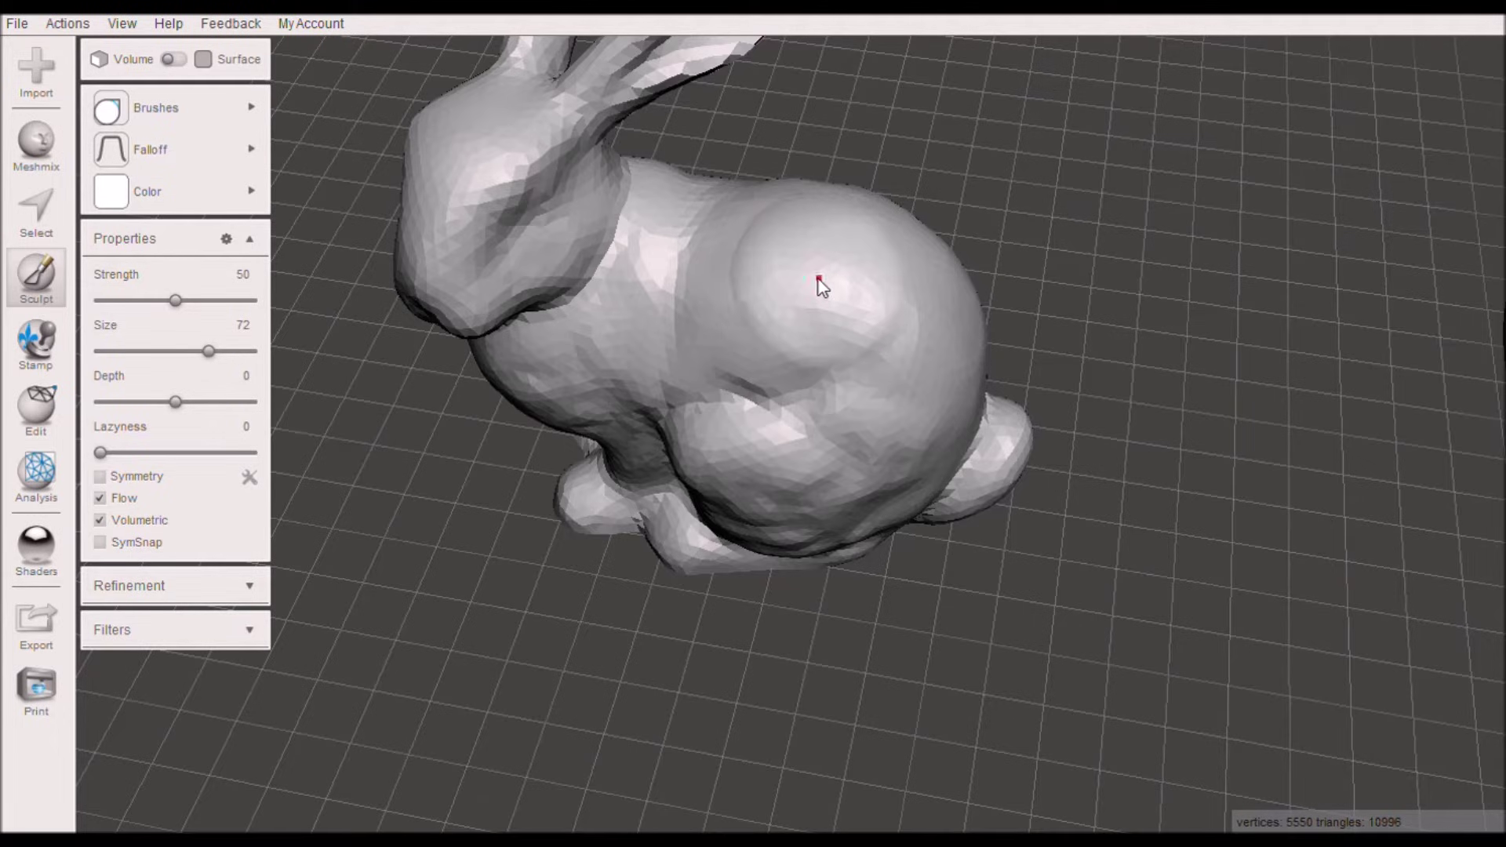
pyautogui.moveTo(818, 276); pyautogui.dragTo(766, 267, button='right')
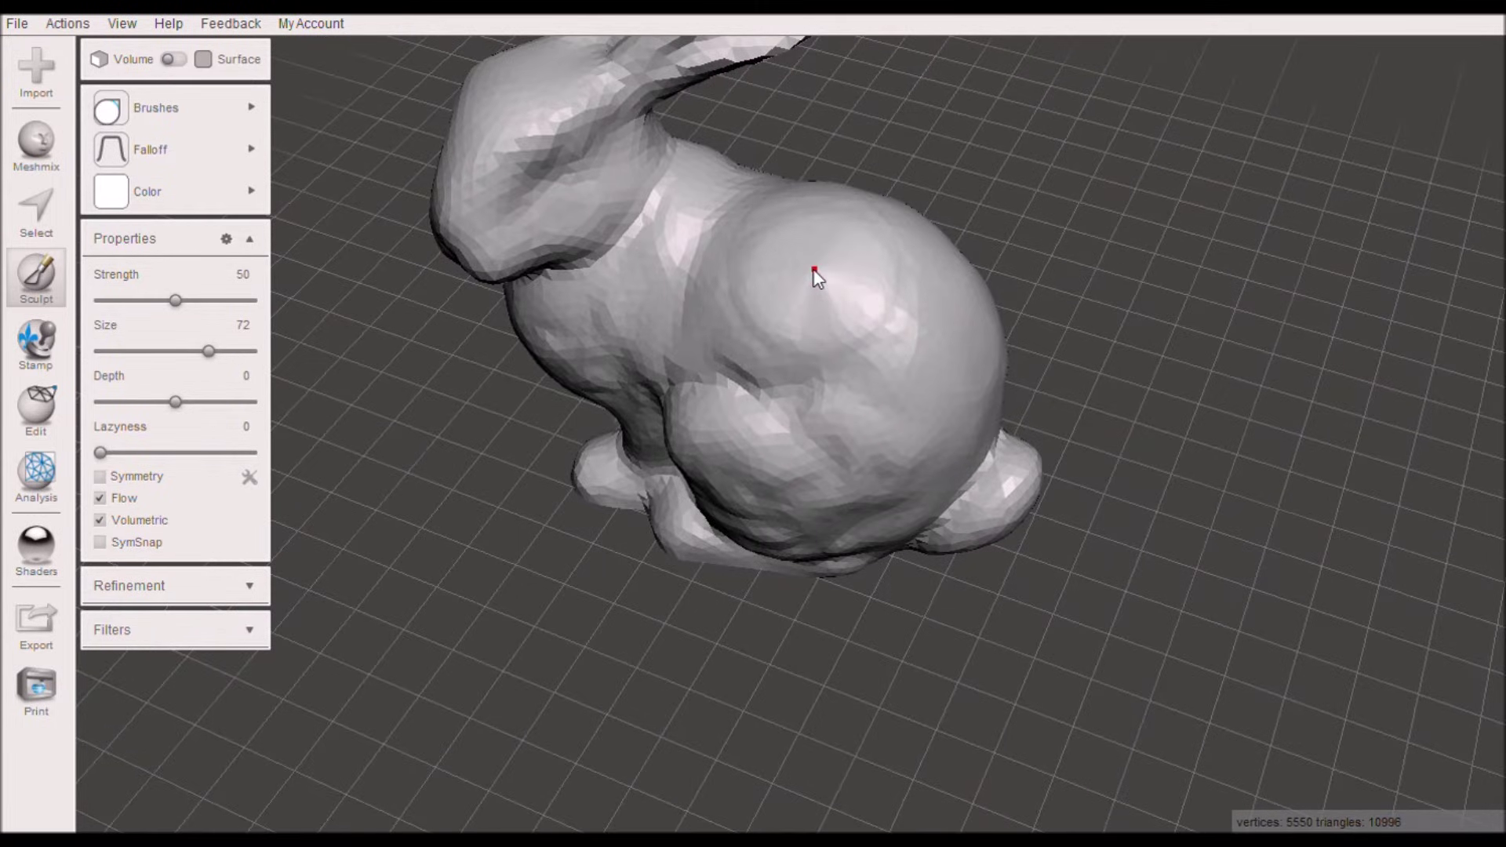
pyautogui.moveTo(814, 270); pyautogui.dragTo(926, 420)
pyautogui.moveTo(926, 420)
pyautogui.mouseDown(button='right')
pyautogui.moveTo(878, 333)
pyautogui.moveTo(925, 275)
pyautogui.mouseUp(button='right')
pyautogui.moveTo(926, 275); pyautogui.dragTo(804, 430)
# Step: Pinch the bunny's rear and tail with the Pinch brush
pyautogui.moveTo(803, 430); pyautogui.dragTo(877, 392, button='right')
pyautogui.moveTo(945, 496)
pyautogui.mouseDown()
pyautogui.moveTo(1014, 496)
pyautogui.moveTo(1048, 469)
pyautogui.mouseUp()
pyautogui.moveTo(1048, 469); pyautogui.dragTo(982, 575, button='right')
pyautogui.moveTo(977, 576)
pyautogui.mouseDown()
pyautogui.moveTo(949, 583)
pyautogui.moveTo(962, 598)
pyautogui.mouseUp()
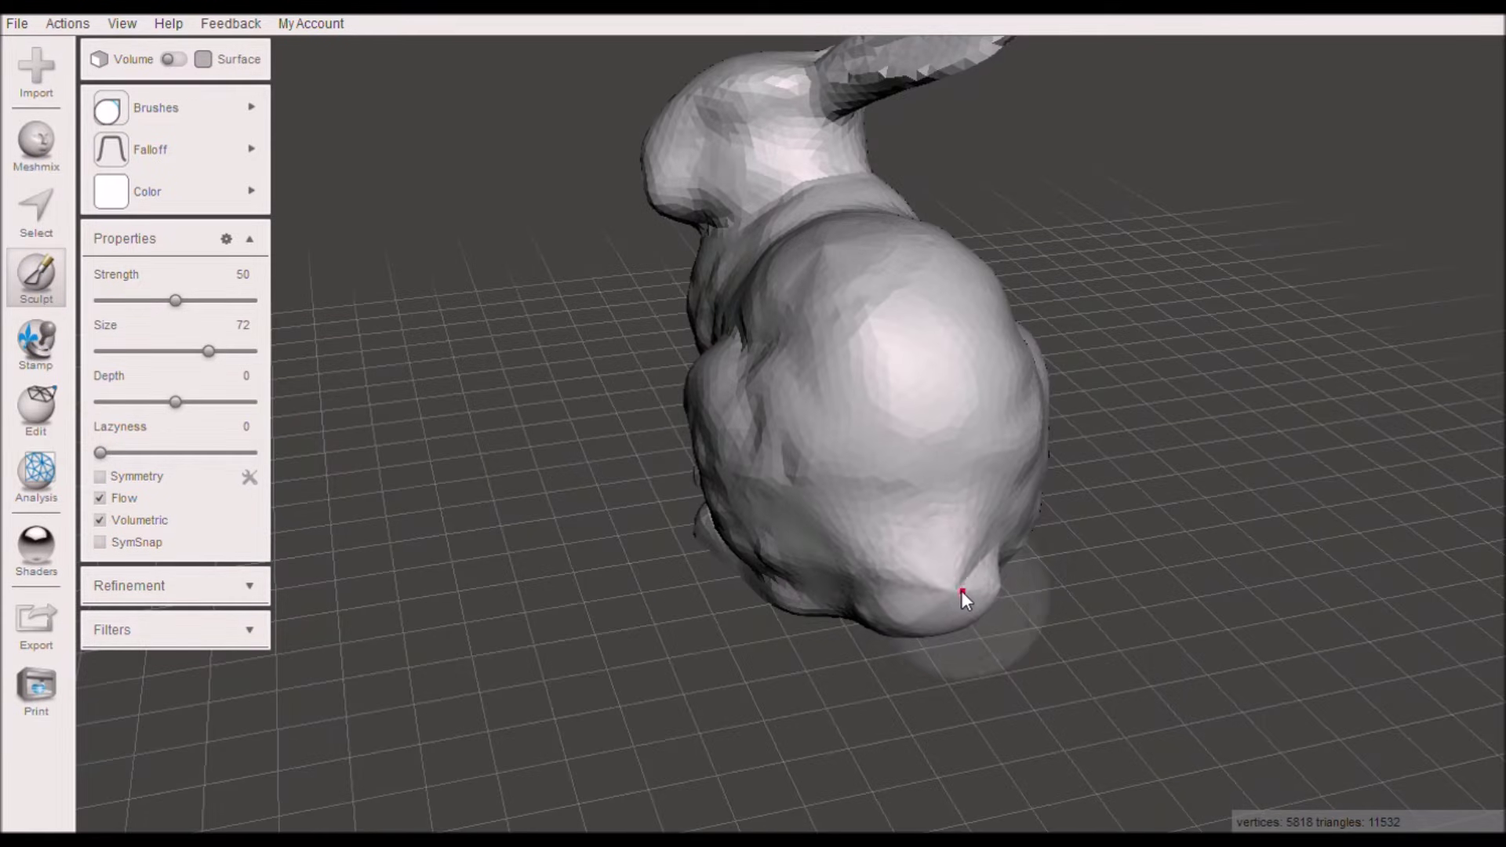
# Step: Pinch along the bunny's lower side, the edge of its thigh and the hind foot
pyautogui.moveTo(1150, 447)
pyautogui.mouseDown(button='right')
pyautogui.moveTo(850, 466)
pyautogui.moveTo(921, 508)
pyautogui.mouseUp(button='right')
pyautogui.moveTo(921, 507)
pyautogui.mouseDown()
pyautogui.moveTo(803, 575)
pyautogui.moveTo(770, 616)
pyautogui.moveTo(680, 586)
pyautogui.moveTo(619, 577)
pyautogui.moveTo(615, 590)
pyautogui.mouseUp()
pyautogui.moveTo(615, 589)
pyautogui.mouseDown(button='right')
pyautogui.moveTo(868, 497)
pyautogui.moveTo(850, 521)
pyautogui.moveTo(894, 543)
pyautogui.mouseUp(button='right')
pyautogui.moveTo(891, 539)
pyautogui.mouseDown()
pyautogui.moveTo(719, 531)
pyautogui.moveTo(793, 521)
pyautogui.moveTo(782, 389)
pyautogui.moveTo(700, 348)
pyautogui.mouseUp()
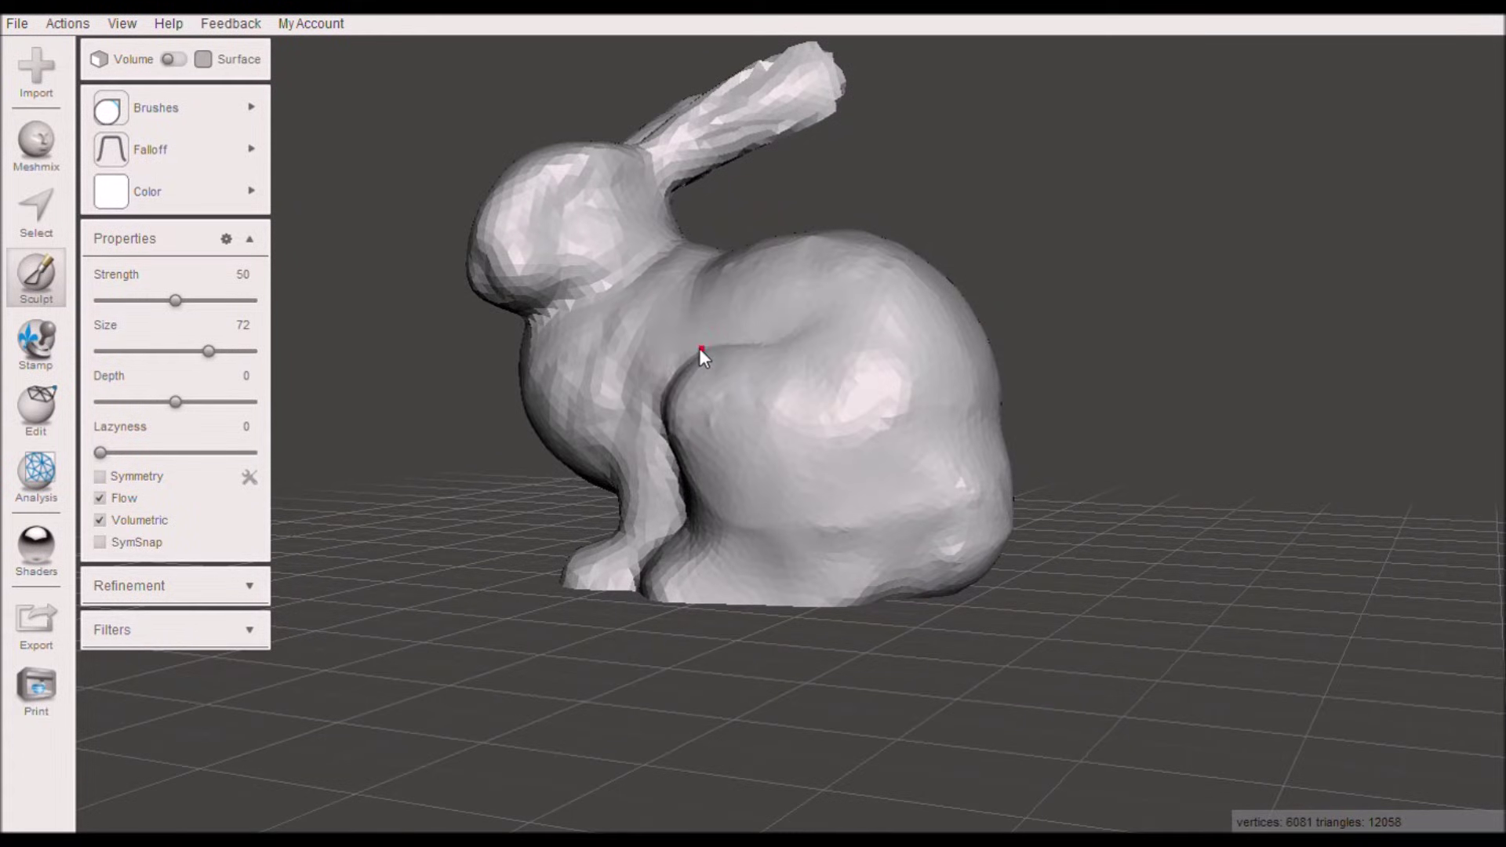
pyautogui.moveTo(669, 408); pyautogui.dragTo(657, 521)
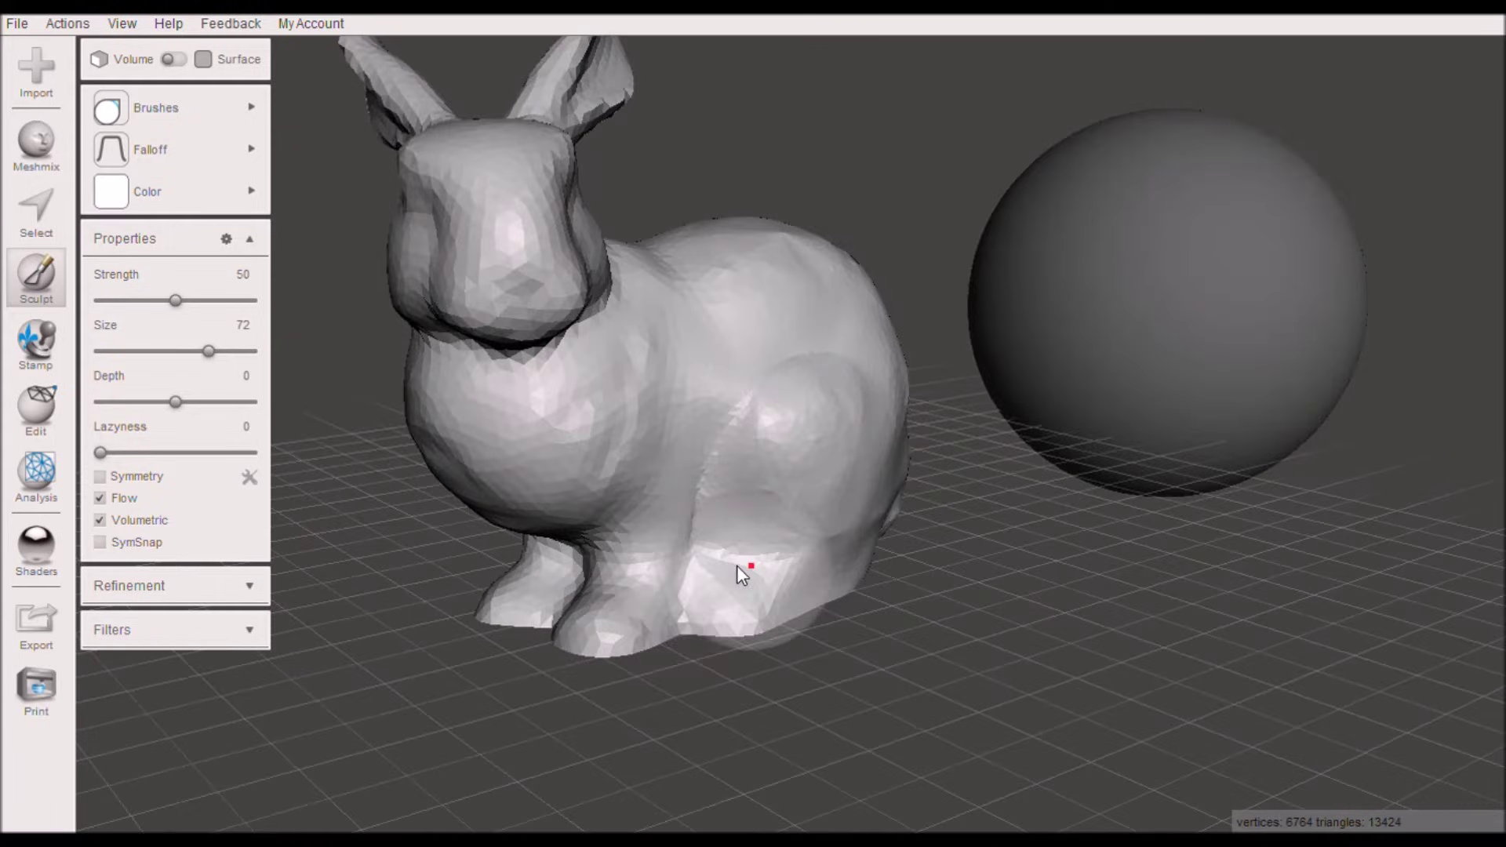
pyautogui.moveTo(743, 571)
pyautogui.mouseDown()
pyautogui.moveTo(684, 605)
pyautogui.moveTo(711, 450)
pyautogui.mouseUp()
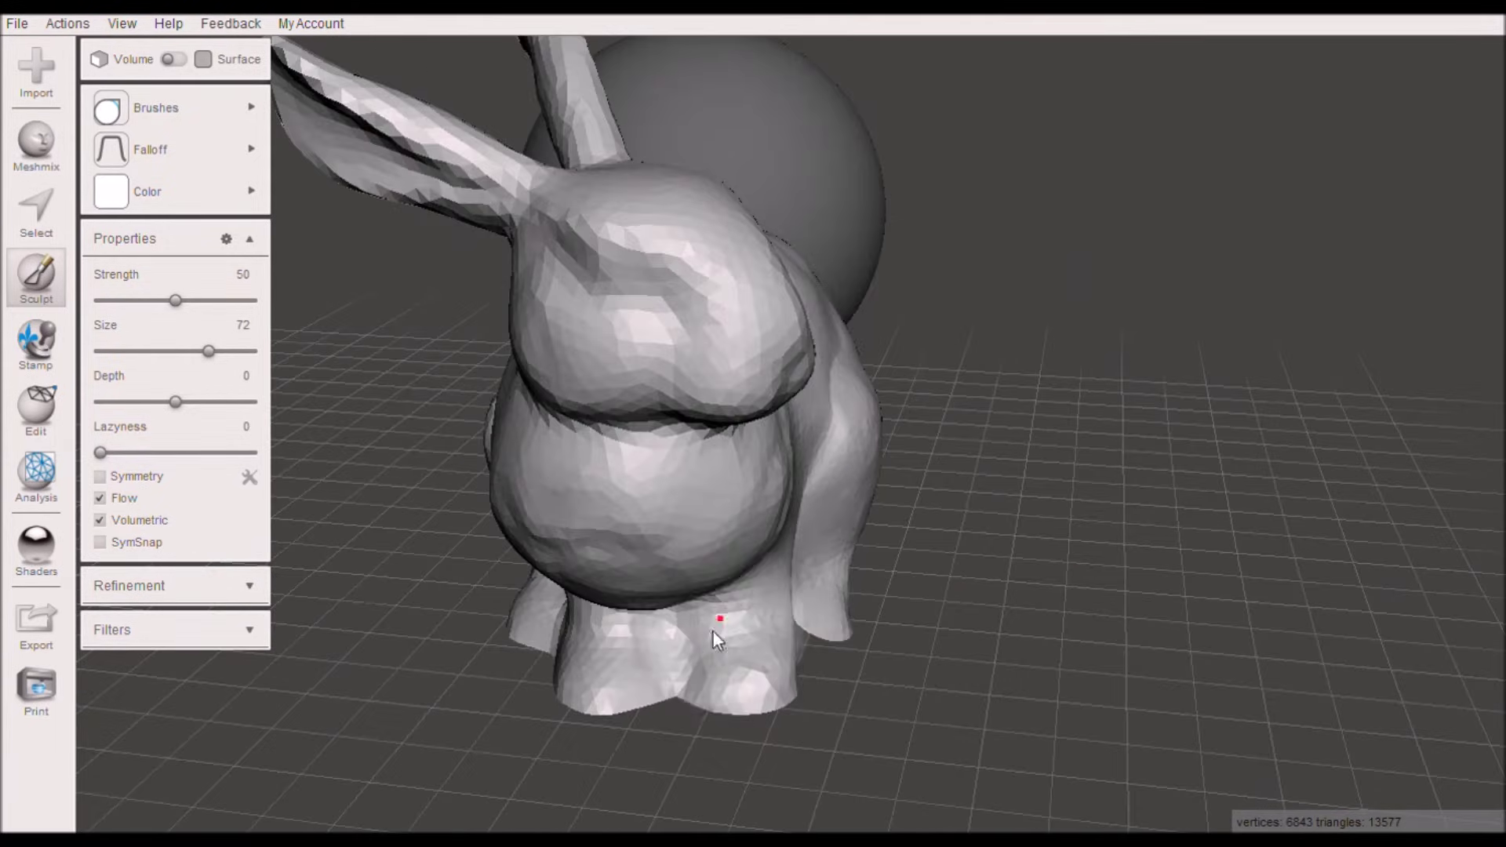
pyautogui.moveTo(713, 632)
pyautogui.mouseDown()
pyautogui.moveTo(683, 676)
pyautogui.moveTo(882, 602)
pyautogui.mouseUp()
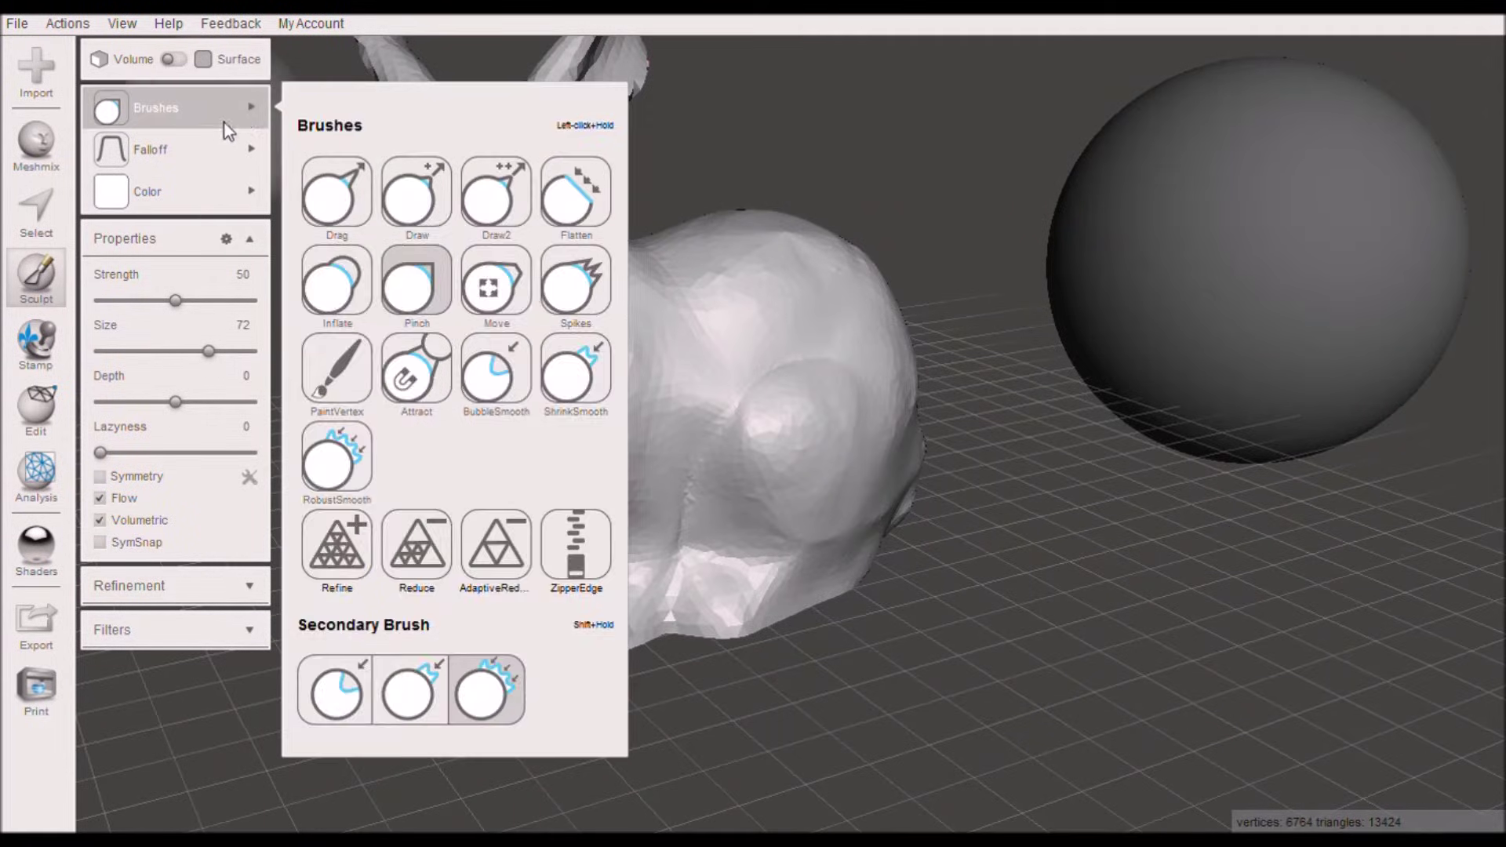
# Step: Switch to the Move brush and set its size to 100
pyautogui.moveTo(251, 149)
pyautogui.moveTo(236, 107)
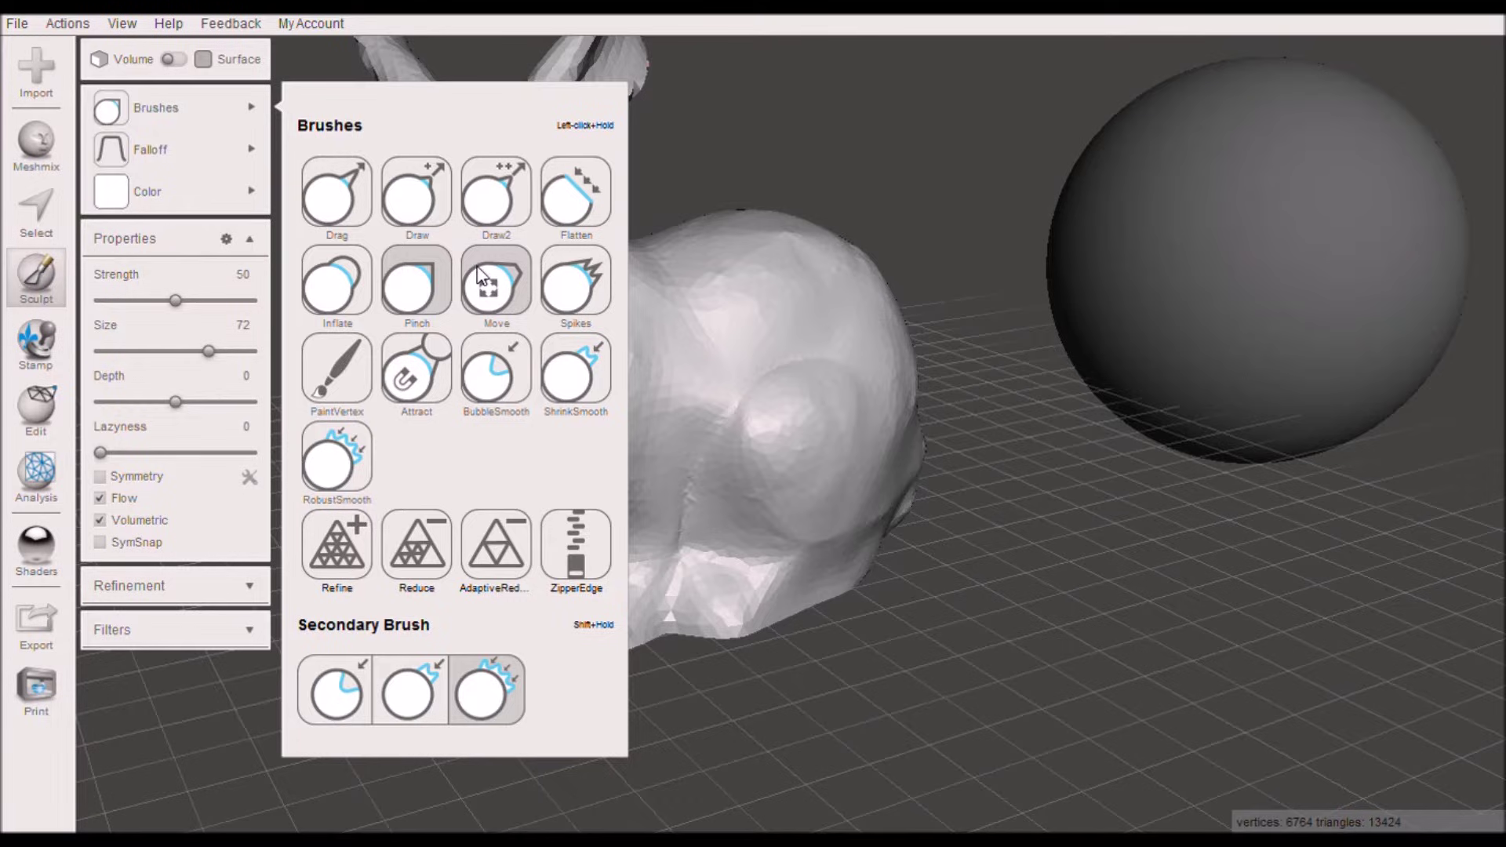
pyautogui.click(499, 292)
pyautogui.scroll(5, 849, 279)
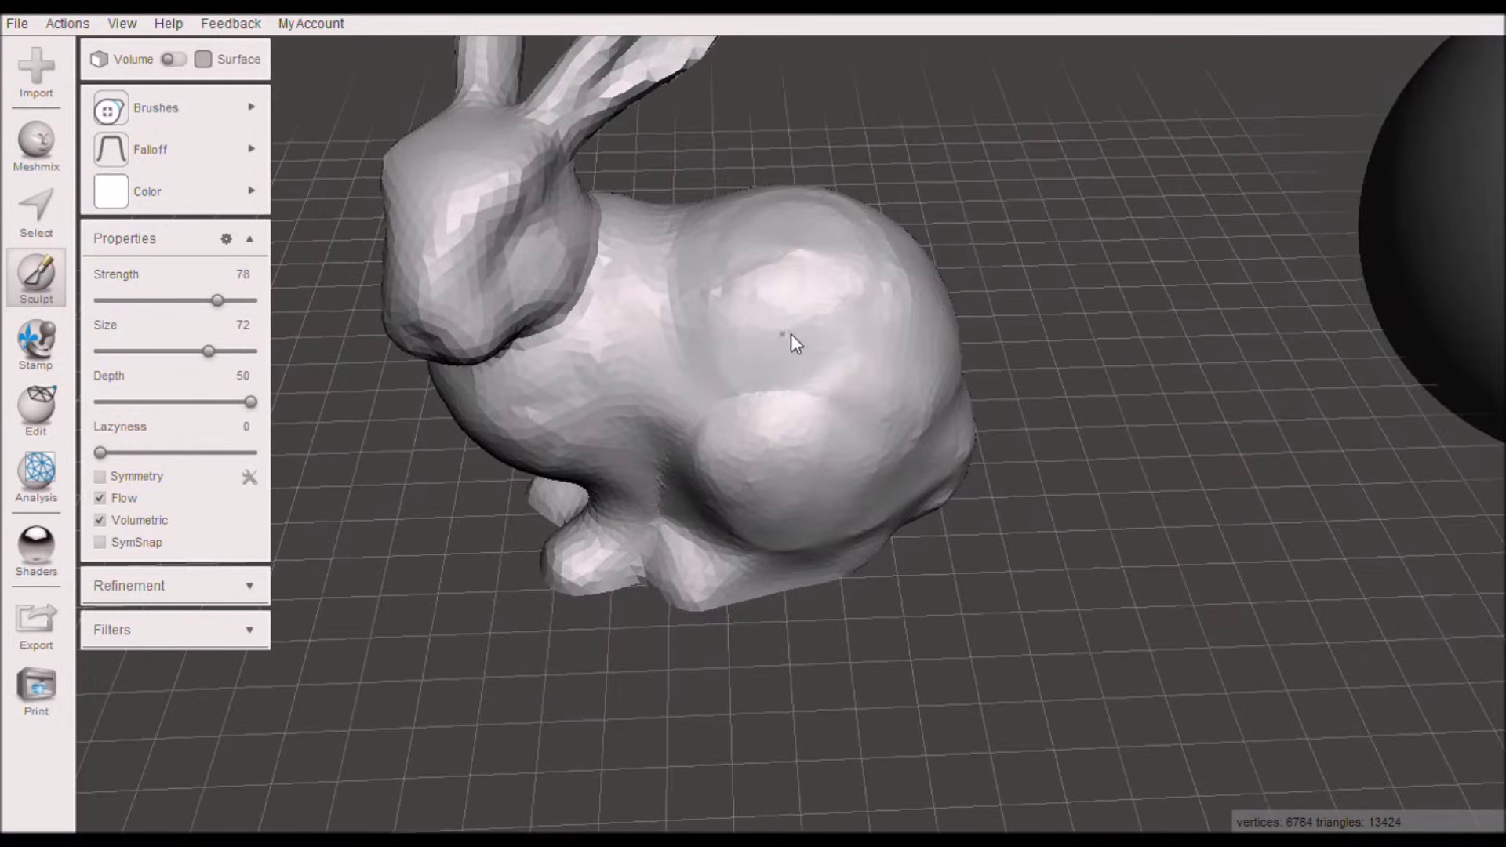
pyautogui.moveTo(822, 328); pyautogui.dragTo(808, 237, button='right')
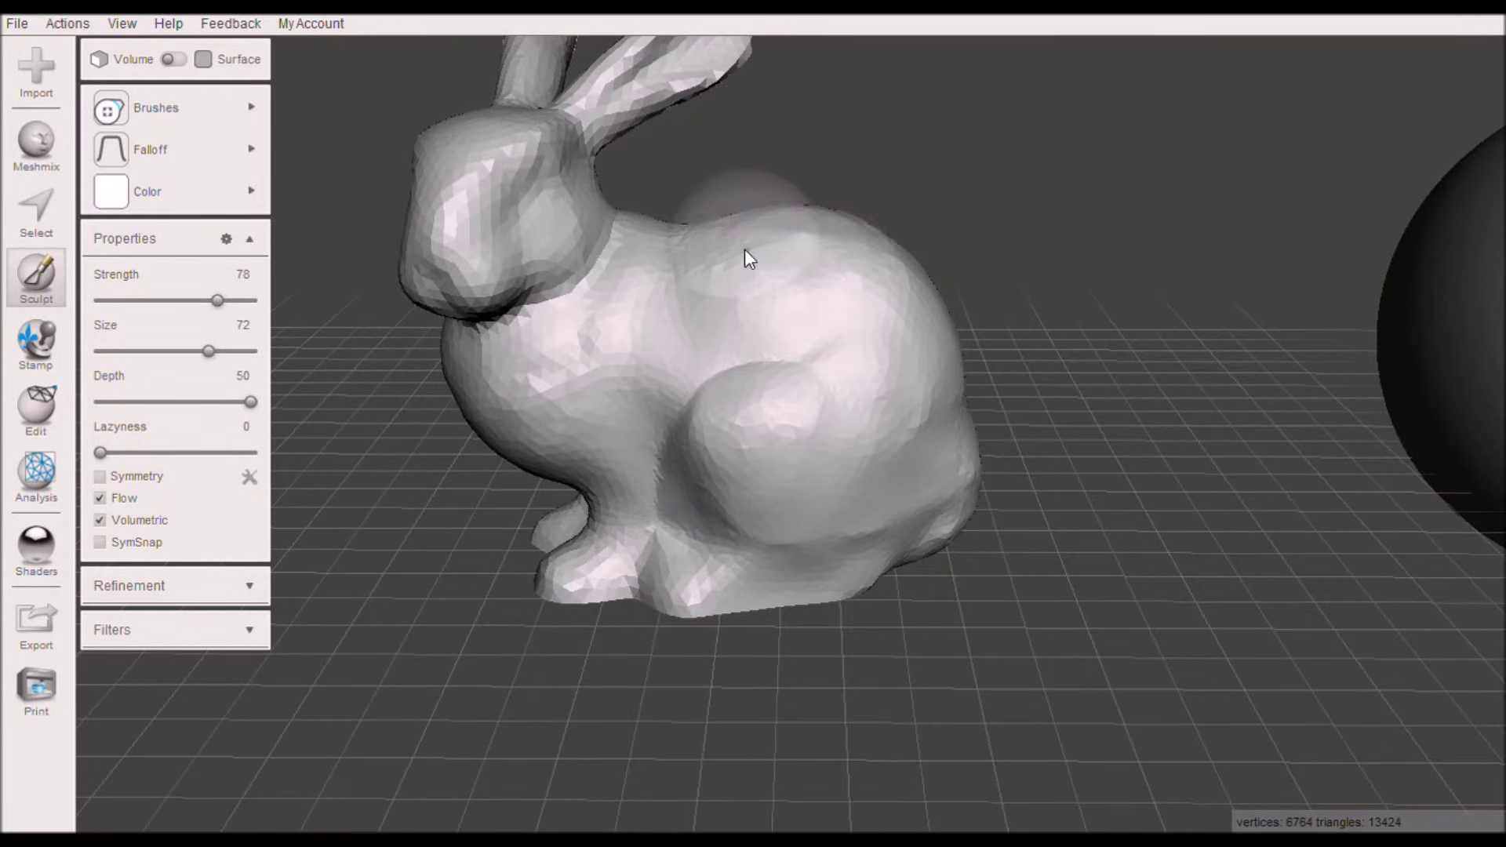
pyautogui.scroll(-3, 741, 249)
pyautogui.moveTo(214, 349); pyautogui.dragTo(261, 351)
pyautogui.moveTo(538, 236)
pyautogui.mouseDown(button='right')
pyautogui.moveTo(467, 248)
pyautogui.moveTo(558, 233)
pyautogui.mouseUp(button='right')
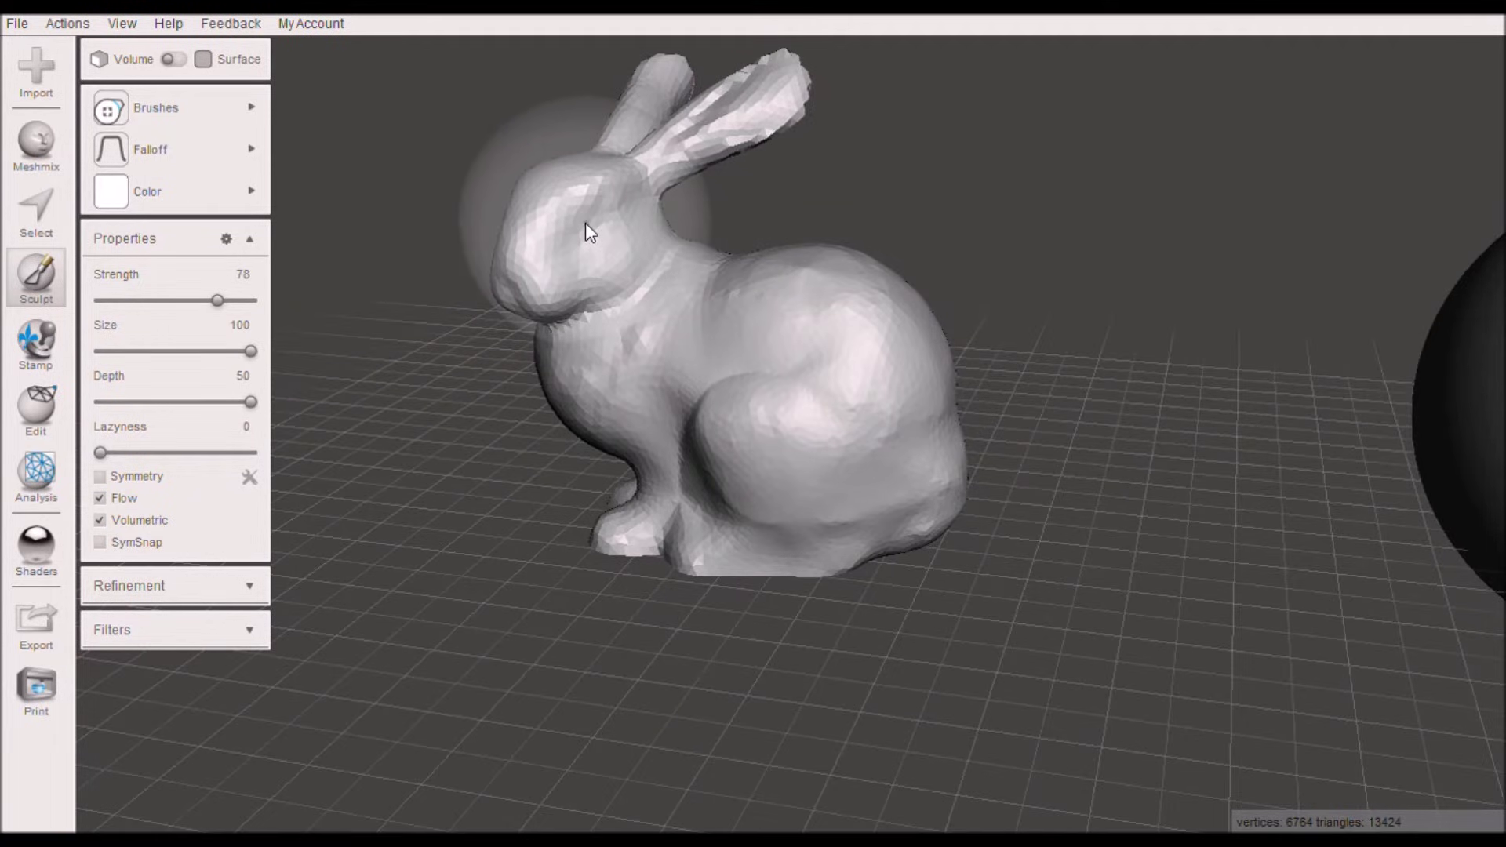
# Step: Pull the bunny's head upward and forward with the Move brush and check the new shape
pyautogui.moveTo(586, 223)
pyautogui.mouseDown()
pyautogui.moveTo(568, 221)
pyautogui.moveTo(539, 268)
pyautogui.moveTo(506, 238)
pyautogui.moveTo(594, 183)
pyautogui.moveTo(533, 108)
pyautogui.mouseUp()
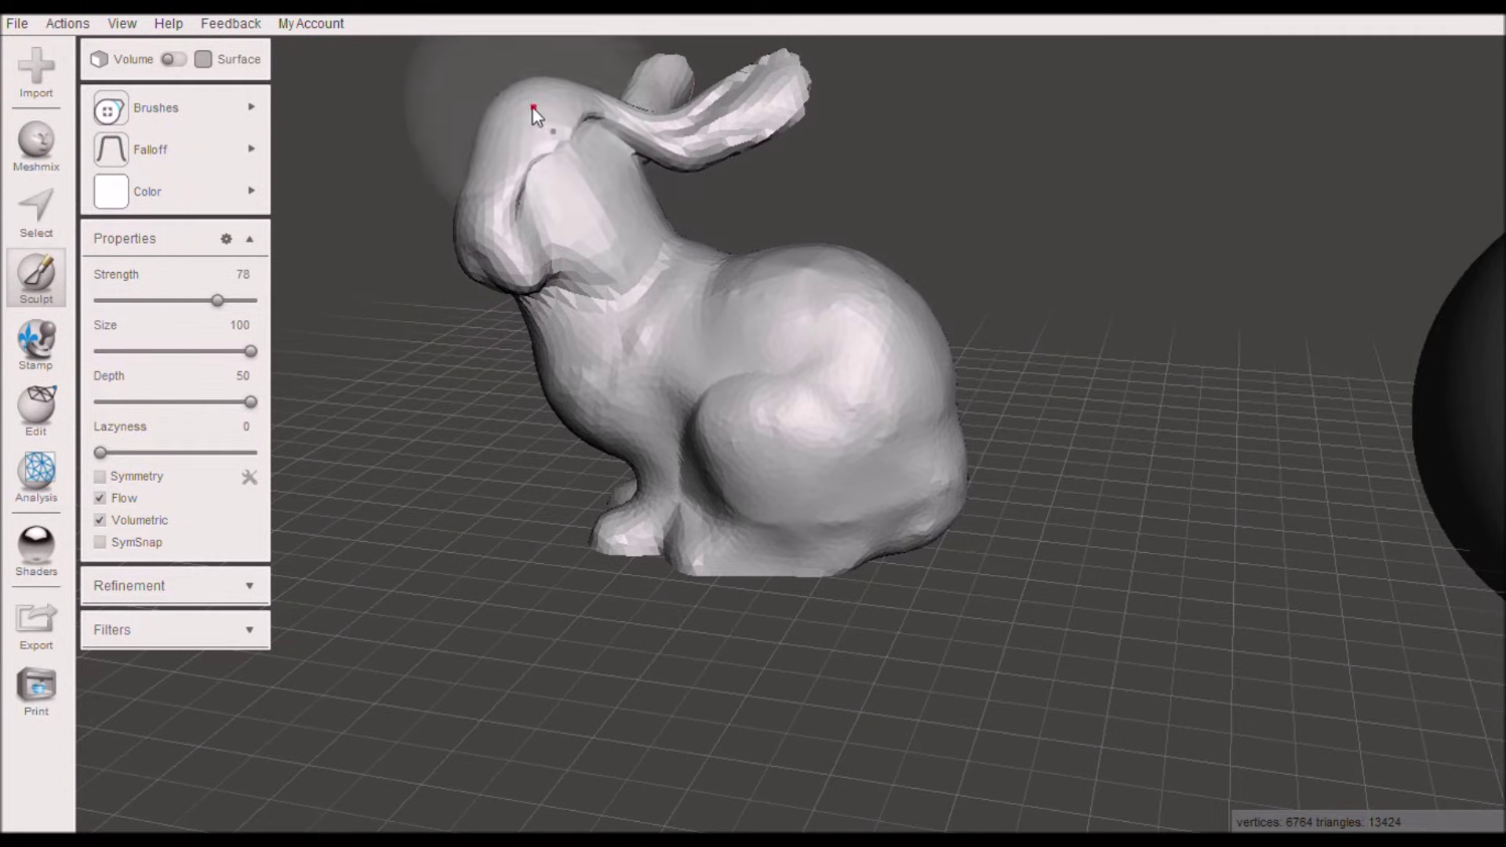
pyautogui.moveTo(544, 360)
pyautogui.mouseDown(button='middle')
pyautogui.moveTo(722, 361)
pyautogui.moveTo(634, 477)
pyautogui.mouseUp(button='middle')
pyautogui.moveTo(656, 469); pyautogui.dragTo(816, 447, button='right')
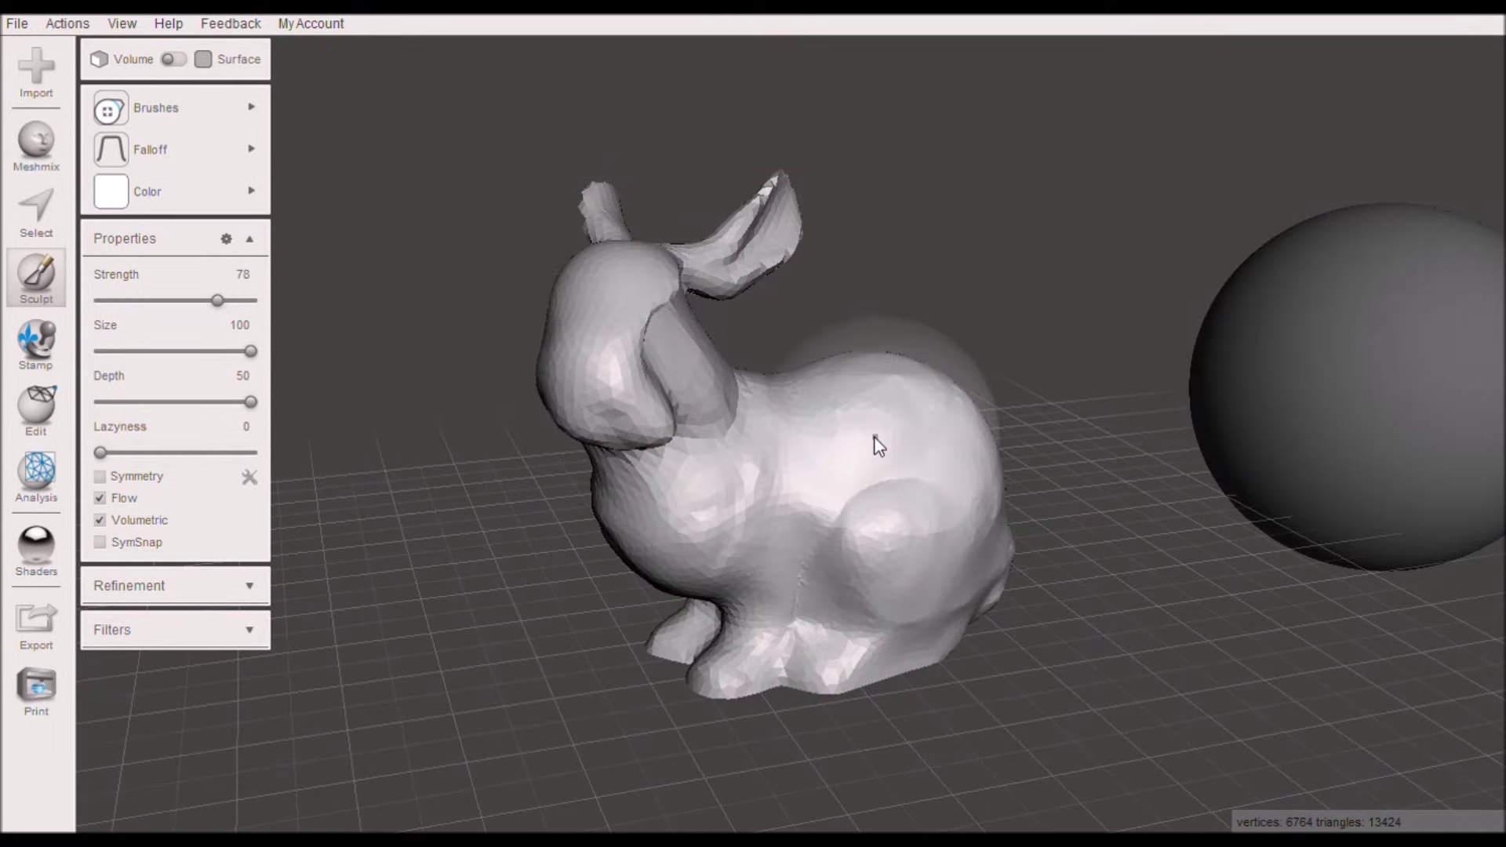
# Step: Undo the Move brush strokes that reshaped the bunny's head, and check its original shape from several sides
pyautogui.hotkey('ctrl', 'z')
pyautogui.hotkey('ctrl', 'z')
pyautogui.hotkey('ctrl', 'z')
pyautogui.hotkey('ctrl', 'z')
pyautogui.moveTo(880, 416); pyautogui.dragTo(753, 387, button='right')
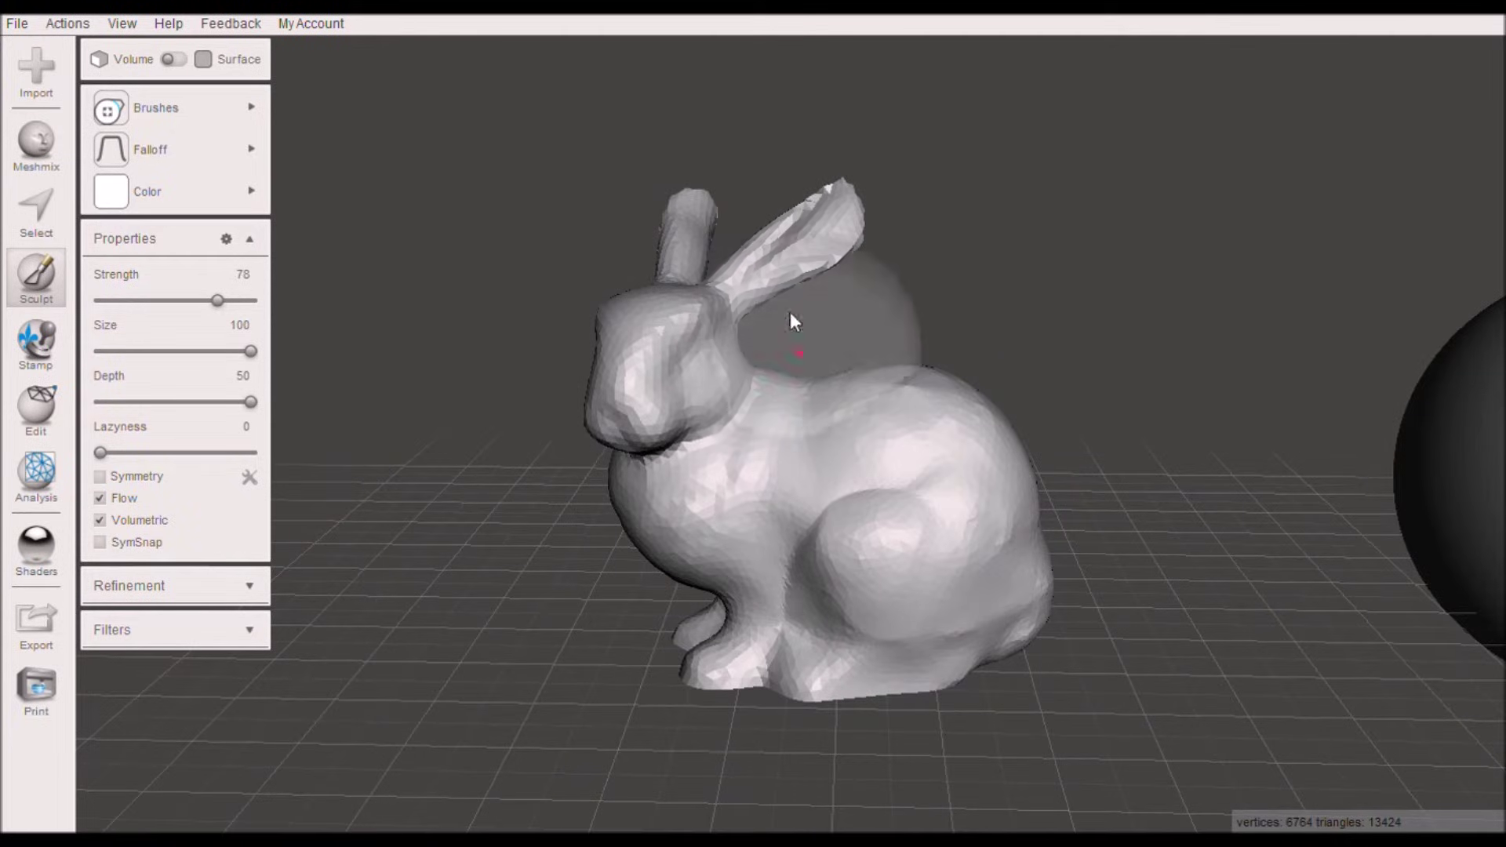
pyautogui.moveTo(789, 312)
pyautogui.mouseDown()
pyautogui.moveTo(823, 221)
pyautogui.moveTo(883, 151)
pyautogui.moveTo(958, 153)
pyautogui.mouseUp()
pyautogui.moveTo(958, 153)
pyautogui.mouseDown(button='right')
pyautogui.moveTo(807, 241)
pyautogui.moveTo(533, 237)
pyautogui.moveTo(987, 327)
pyautogui.moveTo(885, 303)
pyautogui.moveTo(642, 305)
pyautogui.moveTo(659, 267)
pyautogui.mouseUp(button='right')
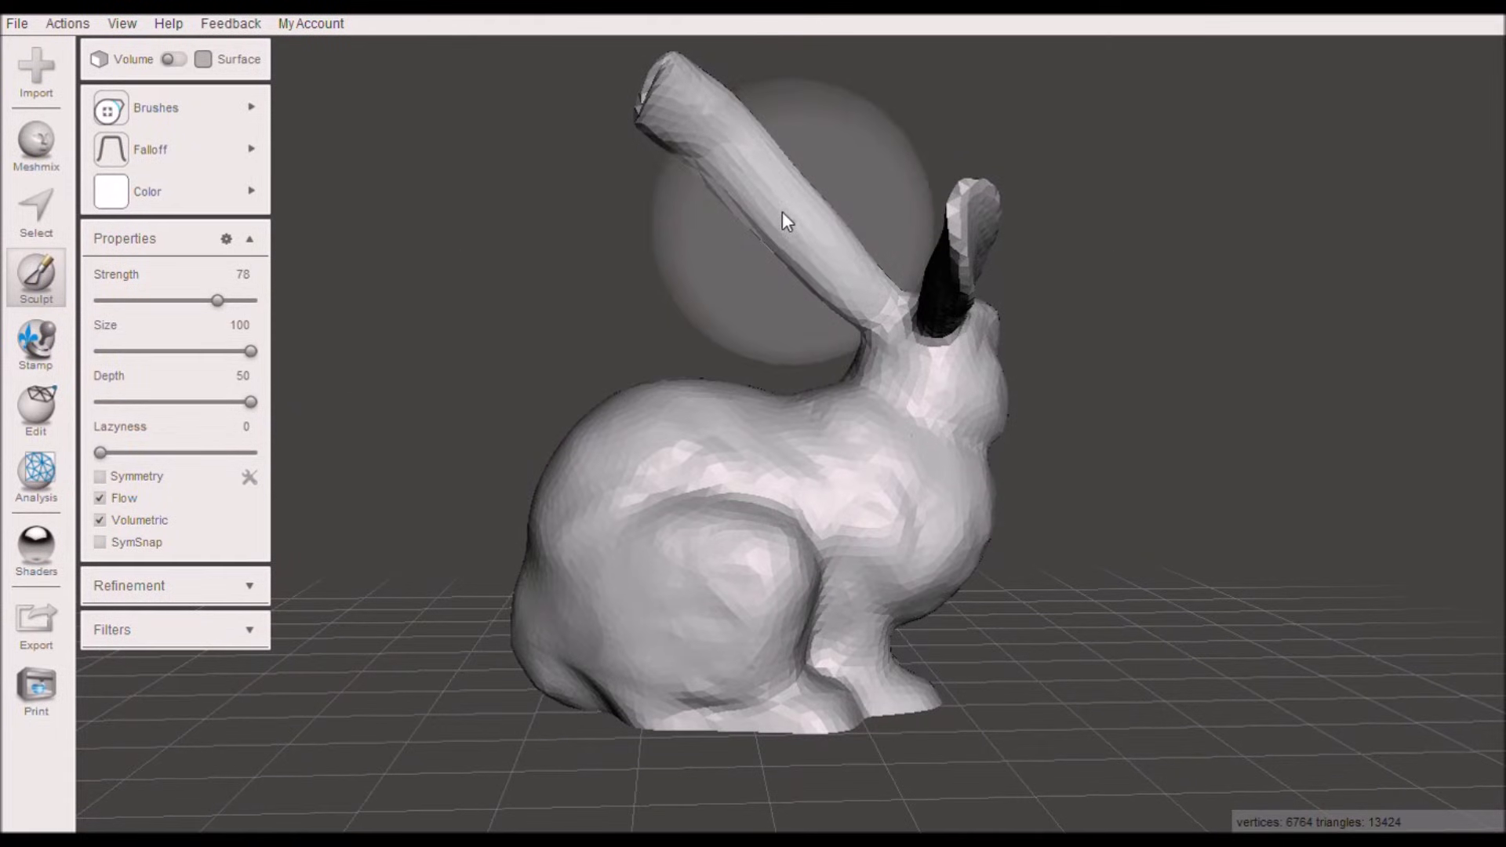
pyautogui.moveTo(641, 245)
pyautogui.mouseDown(button='right')
pyautogui.moveTo(1183, 335)
pyautogui.moveTo(898, 309)
pyautogui.moveTo(919, 139)
pyautogui.moveTo(918, 178)
pyautogui.moveTo(1025, 175)
pyautogui.moveTo(743, 209)
pyautogui.moveTo(800, 214)
pyautogui.moveTo(794, 259)
pyautogui.moveTo(1025, 259)
pyautogui.moveTo(850, 279)
pyautogui.moveTo(1059, 271)
pyautogui.mouseUp(button='right')
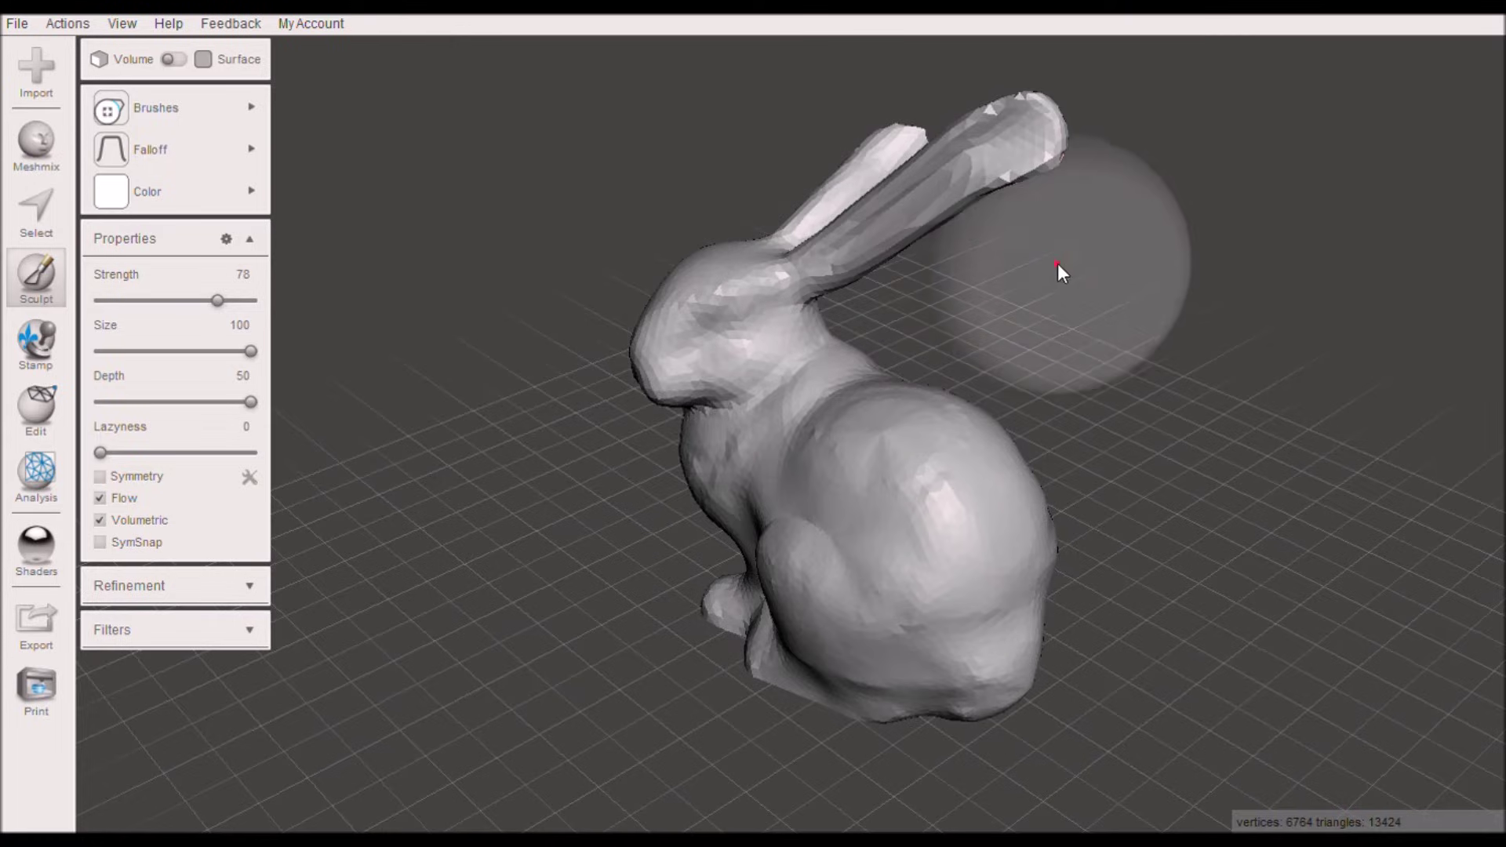
pyautogui.moveTo(749, 369); pyautogui.dragTo(331, 146, button='right')
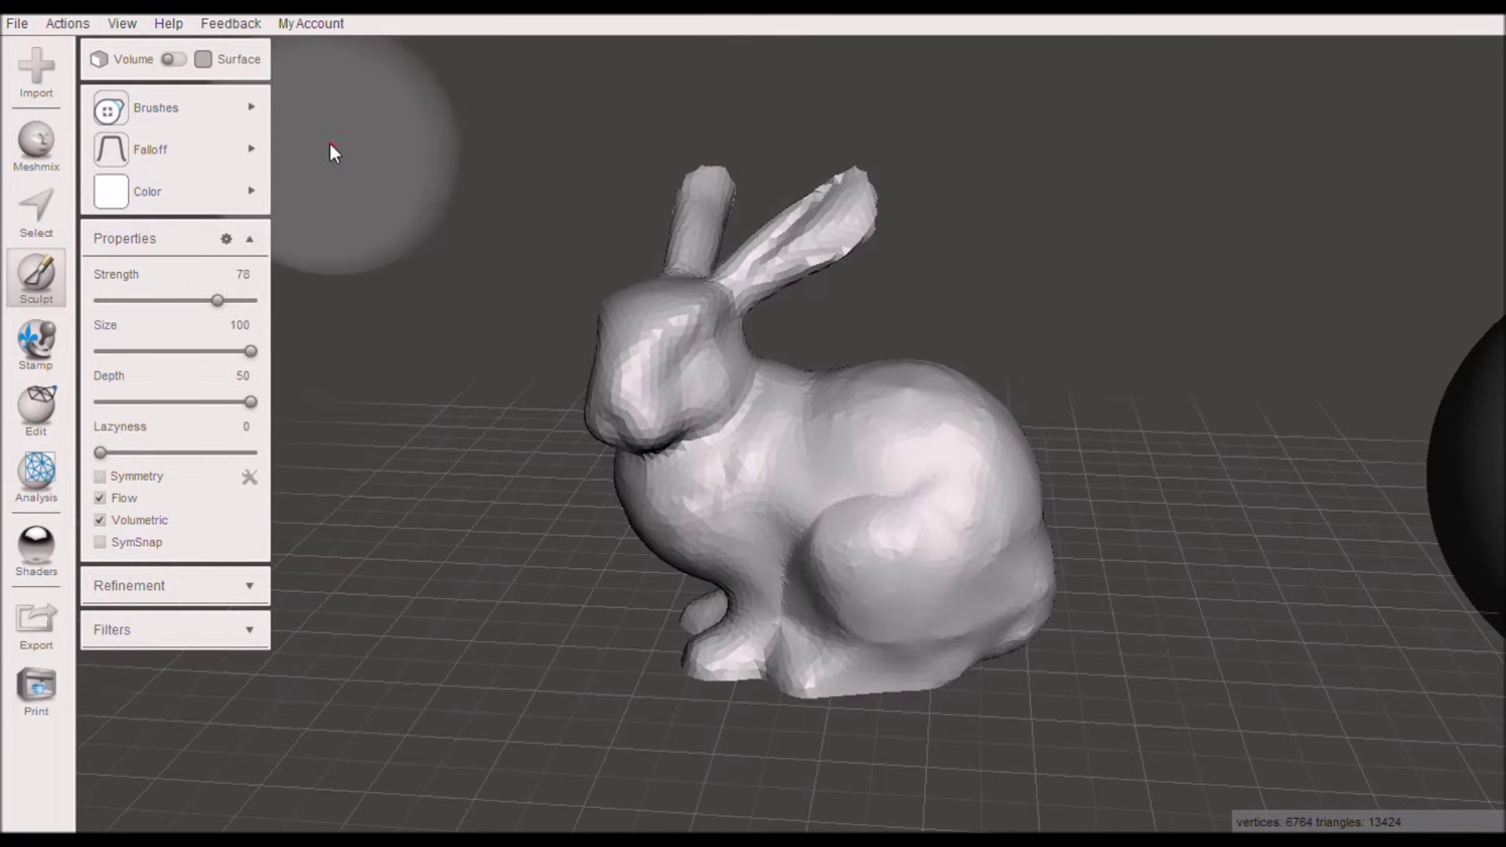
# Step: Switch to the Spikes brush and grow four long, thick spikes from the bunny's back and sides at strength 50 and size 100
pyautogui.click(251, 107)
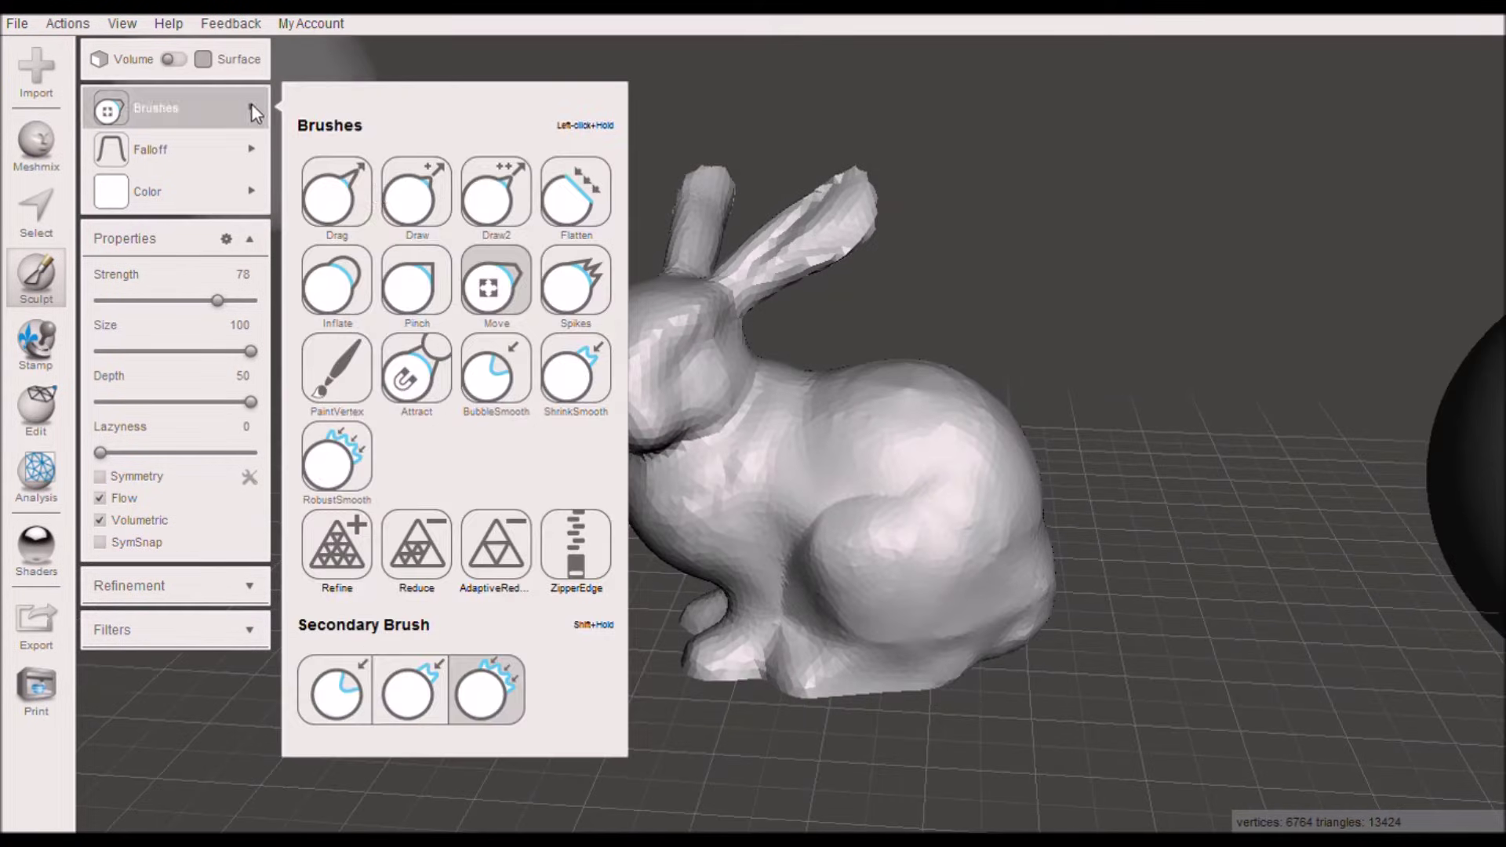
pyautogui.click(577, 298)
pyautogui.click(916, 421)
pyautogui.moveTo(1011, 427); pyautogui.dragTo(758, 435, button='right')
pyautogui.moveTo(959, 453); pyautogui.dragTo(990, 451)
pyautogui.moveTo(1016, 449); pyautogui.dragTo(692, 492, button='right')
pyautogui.moveTo(620, 490); pyautogui.dragTo(618, 491)
pyautogui.moveTo(619, 491)
pyautogui.mouseDown(button='right')
pyautogui.moveTo(633, 498)
pyautogui.moveTo(589, 462)
pyautogui.mouseUp(button='right')
pyautogui.moveTo(637, 422); pyautogui.dragTo(637, 422)
pyautogui.moveTo(637, 422)
pyautogui.mouseDown(button='right')
pyautogui.moveTo(1217, 242)
pyautogui.moveTo(906, 297)
pyautogui.moveTo(816, 265)
pyautogui.mouseUp(button='right')
pyautogui.scroll(-4, 816, 265)
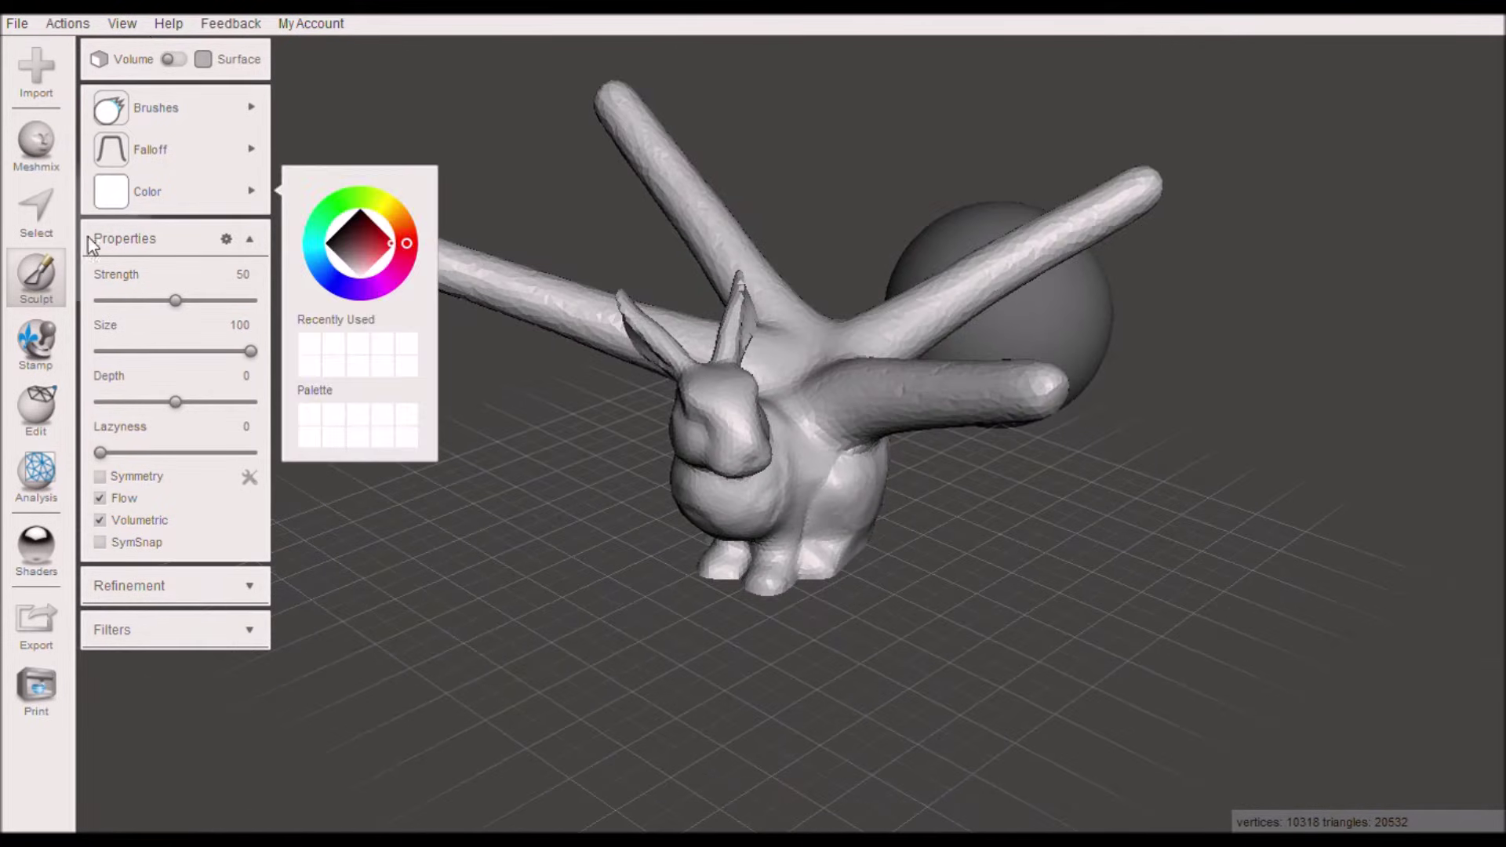
# Step: Lower the Spikes brush to strength 23 and size 48 and add a cluster of small bumps on the bunny's back between the long spikes
pyautogui.click(126, 300)
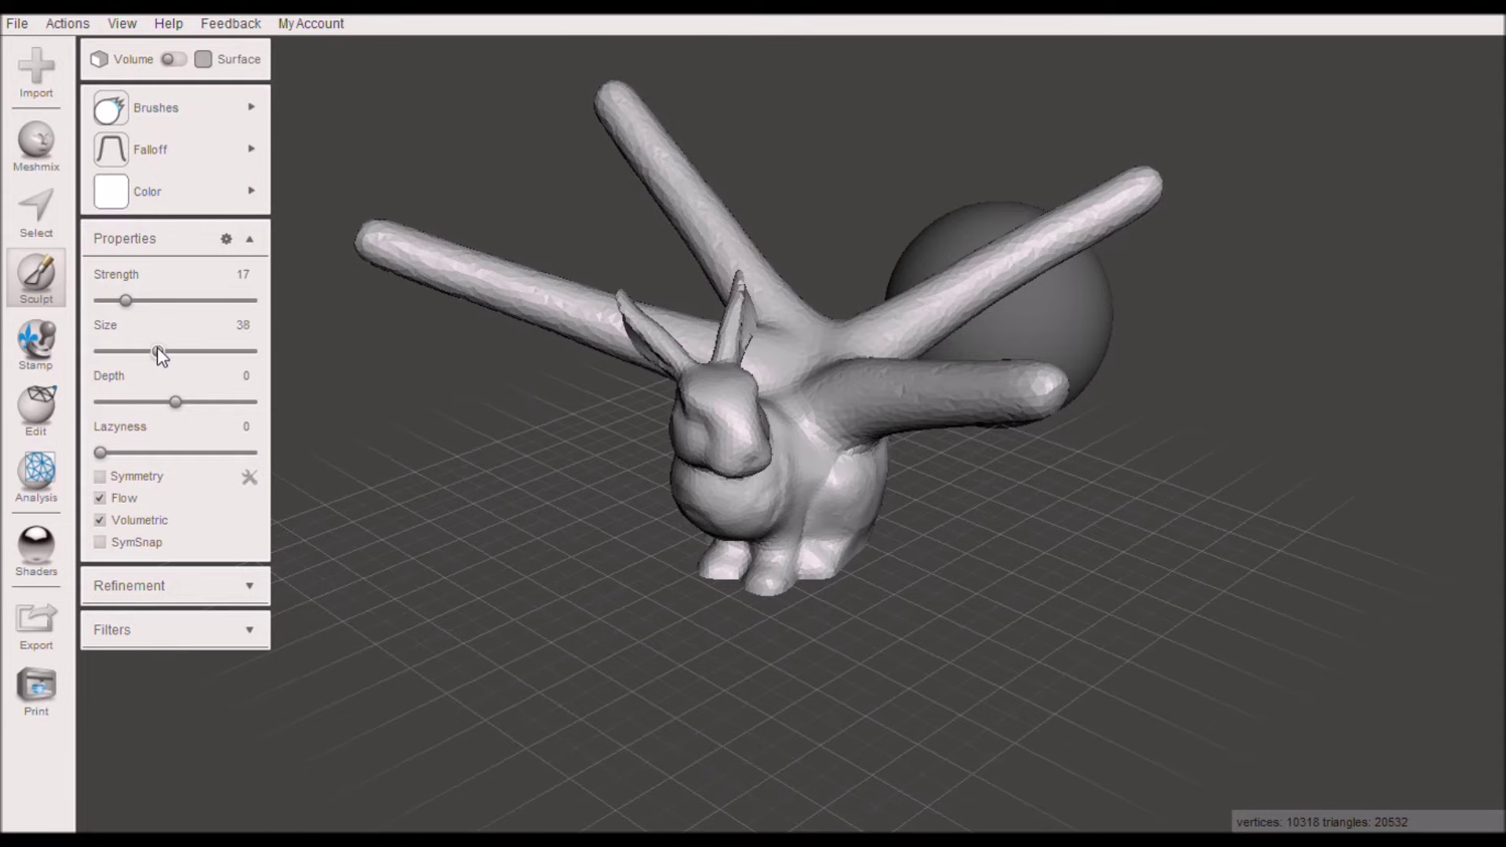
pyautogui.click(157, 351)
pyautogui.scroll(5, 832, 412)
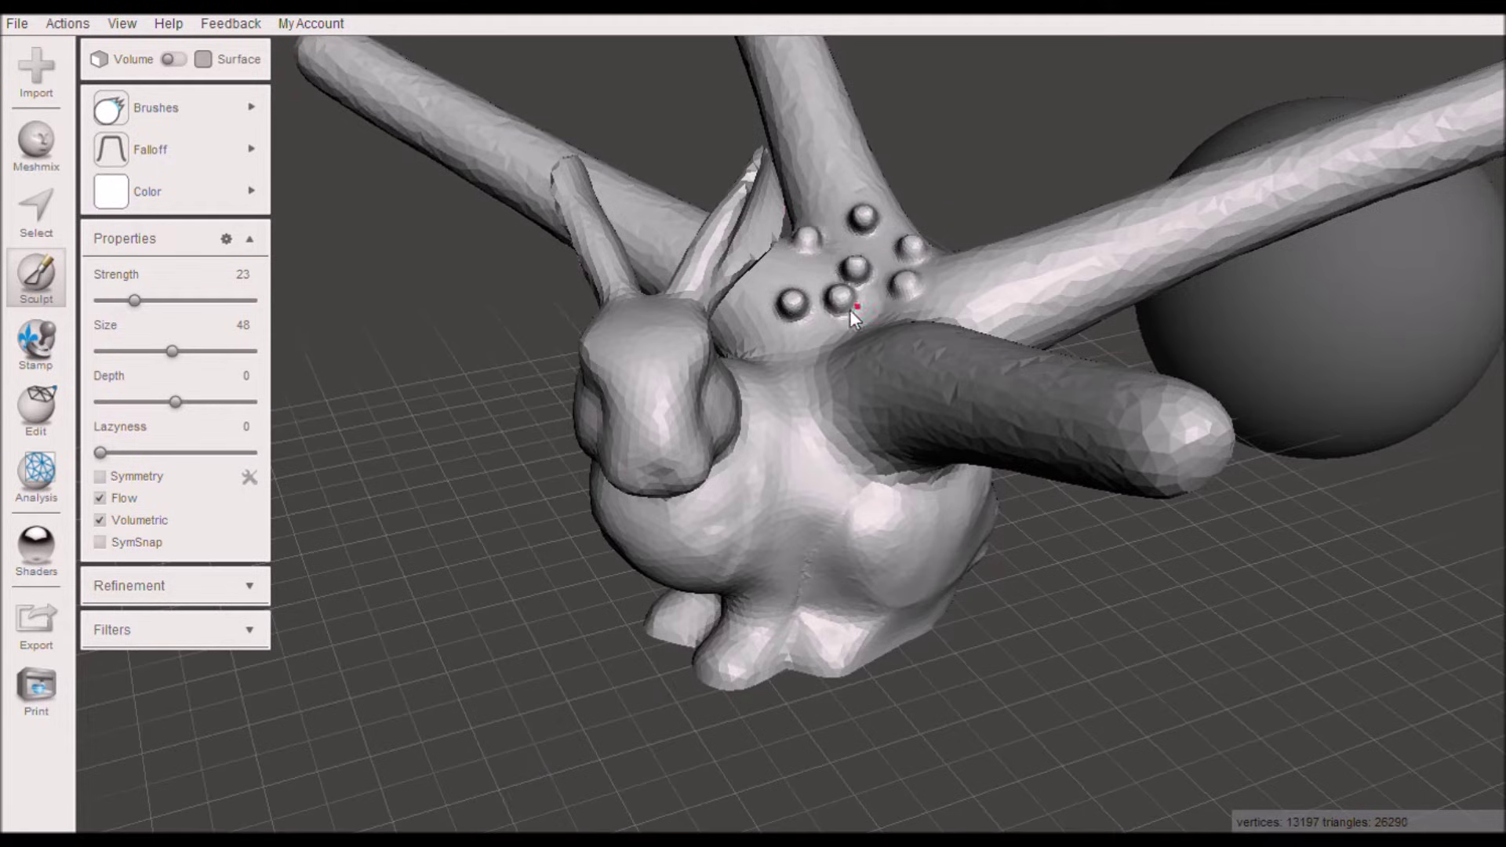
pyautogui.click(815, 326)
# Step: Change the brush falloff to the narrow bell-shaped curve and add a few small pointed spikes to the bunny's shoulder and side
pyautogui.moveTo(255, 160)
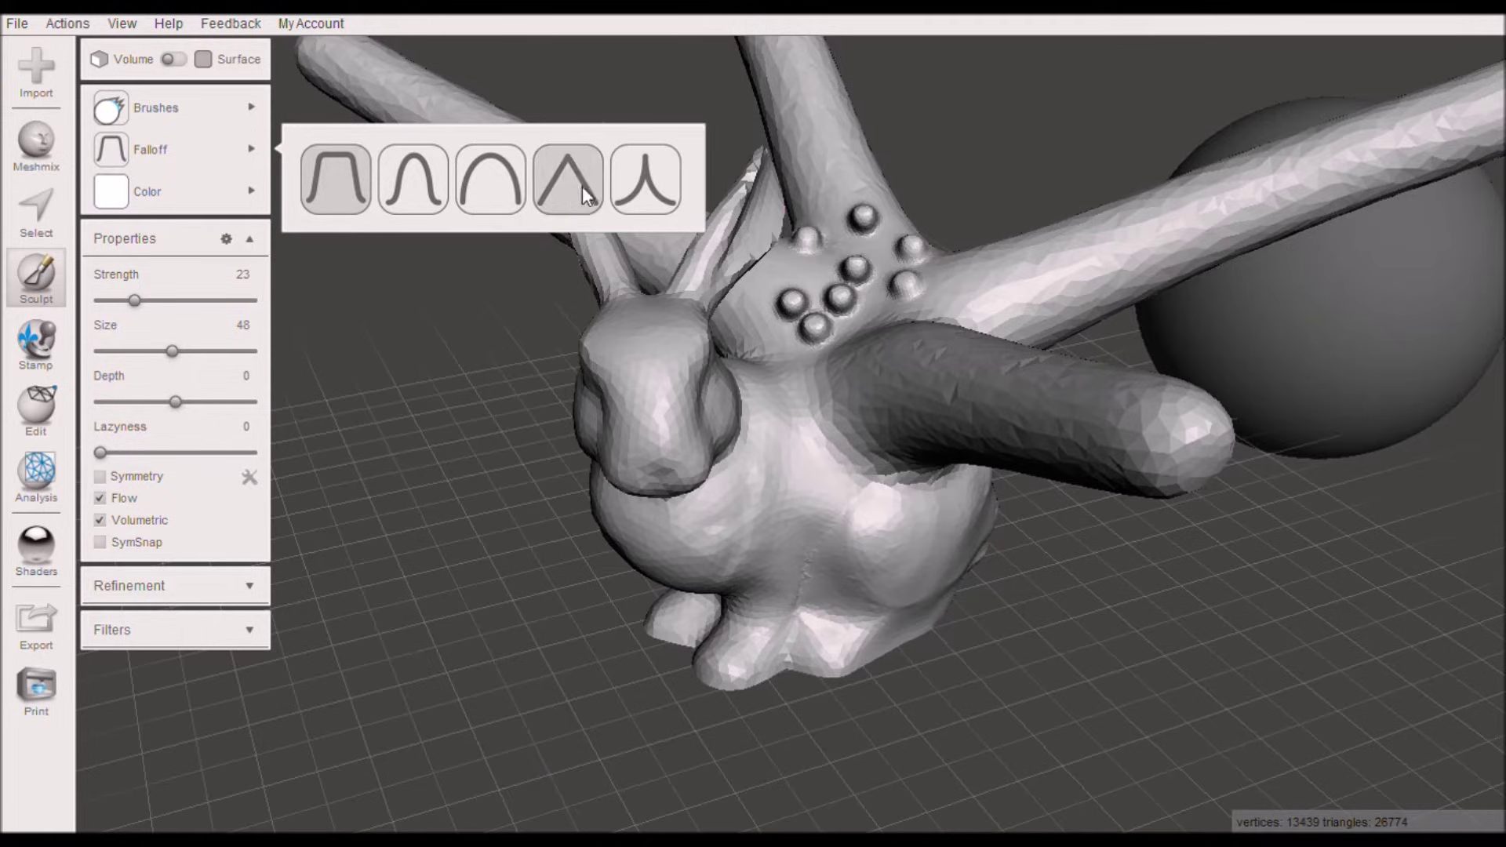
pyautogui.click(423, 178)
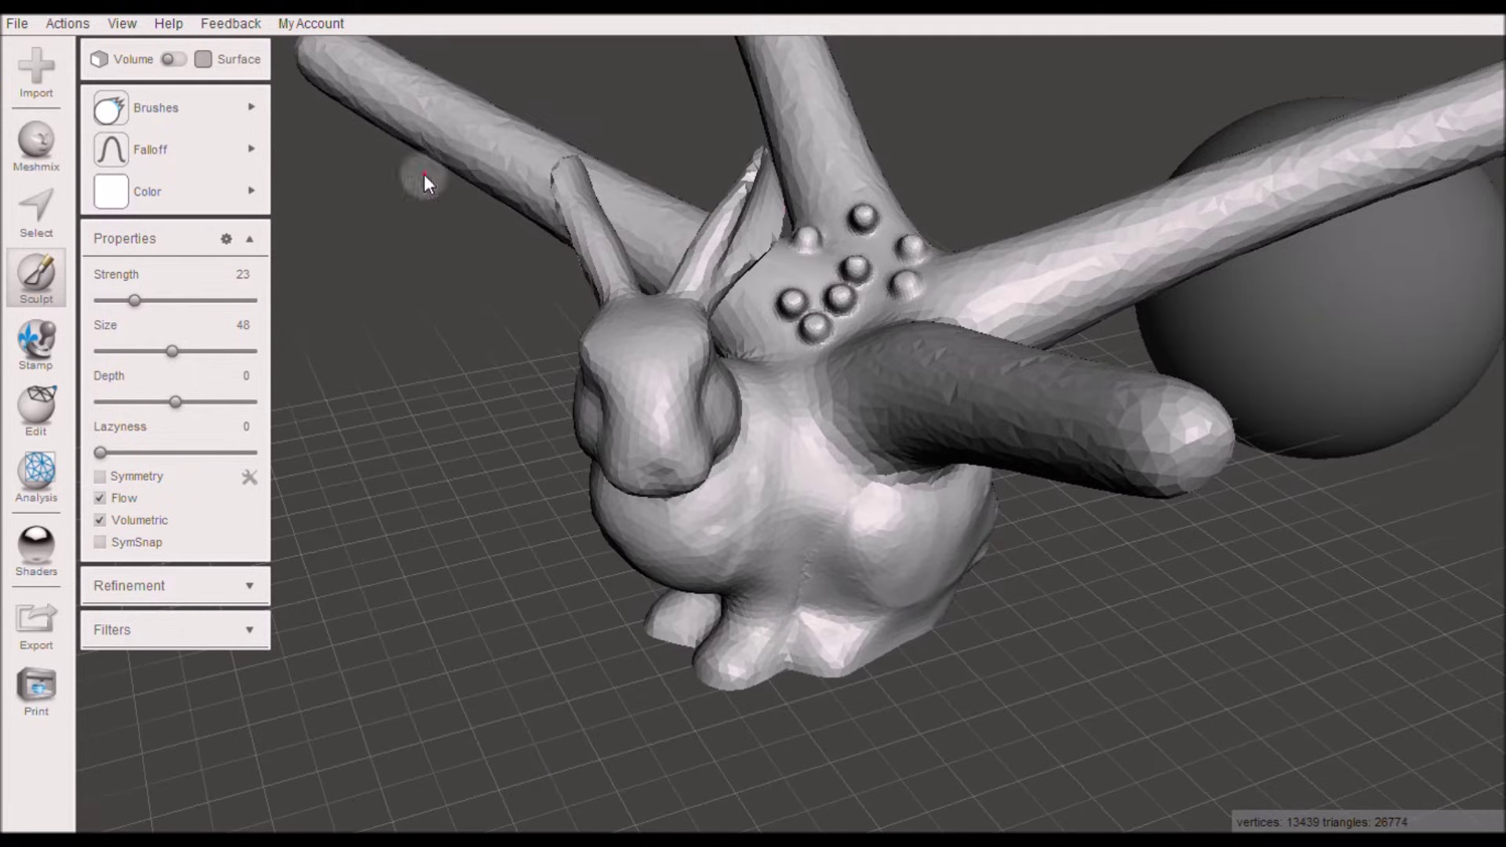
pyautogui.click(785, 426)
pyautogui.click(812, 473)
pyautogui.moveTo(812, 473); pyautogui.dragTo(808, 451, button='right')
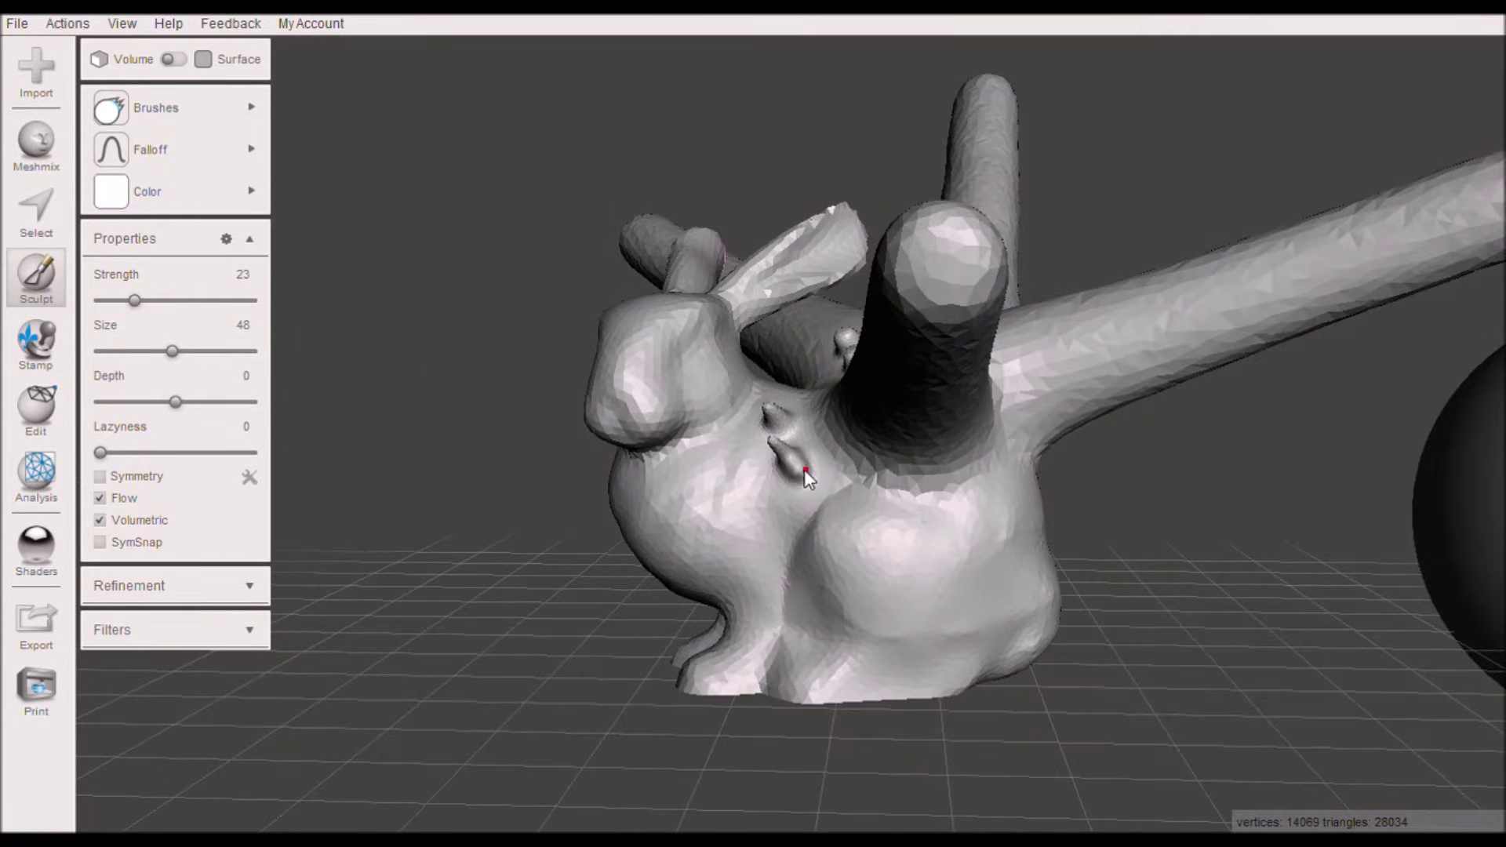
pyautogui.moveTo(805, 453); pyautogui.dragTo(805, 429)
pyautogui.click(747, 453)
pyautogui.moveTo(808, 539)
pyautogui.mouseDown(button='right')
pyautogui.moveTo(906, 582)
pyautogui.moveTo(990, 535)
pyautogui.moveTo(886, 581)
pyautogui.moveTo(957, 563)
pyautogui.mouseUp(button='right')
# Step: Undo all the spike strokes on the bunny, both the small bumps and the four long spikes
pyautogui.hotkey('ctrl', 'z')
pyautogui.hotkey('ctrl', 'z')
pyautogui.hotkey('ctrl', 'z')
pyautogui.hotkey('ctrl', 'z')
pyautogui.hotkey('ctrl', 'z')
pyautogui.hotkey('ctrl', 'z')
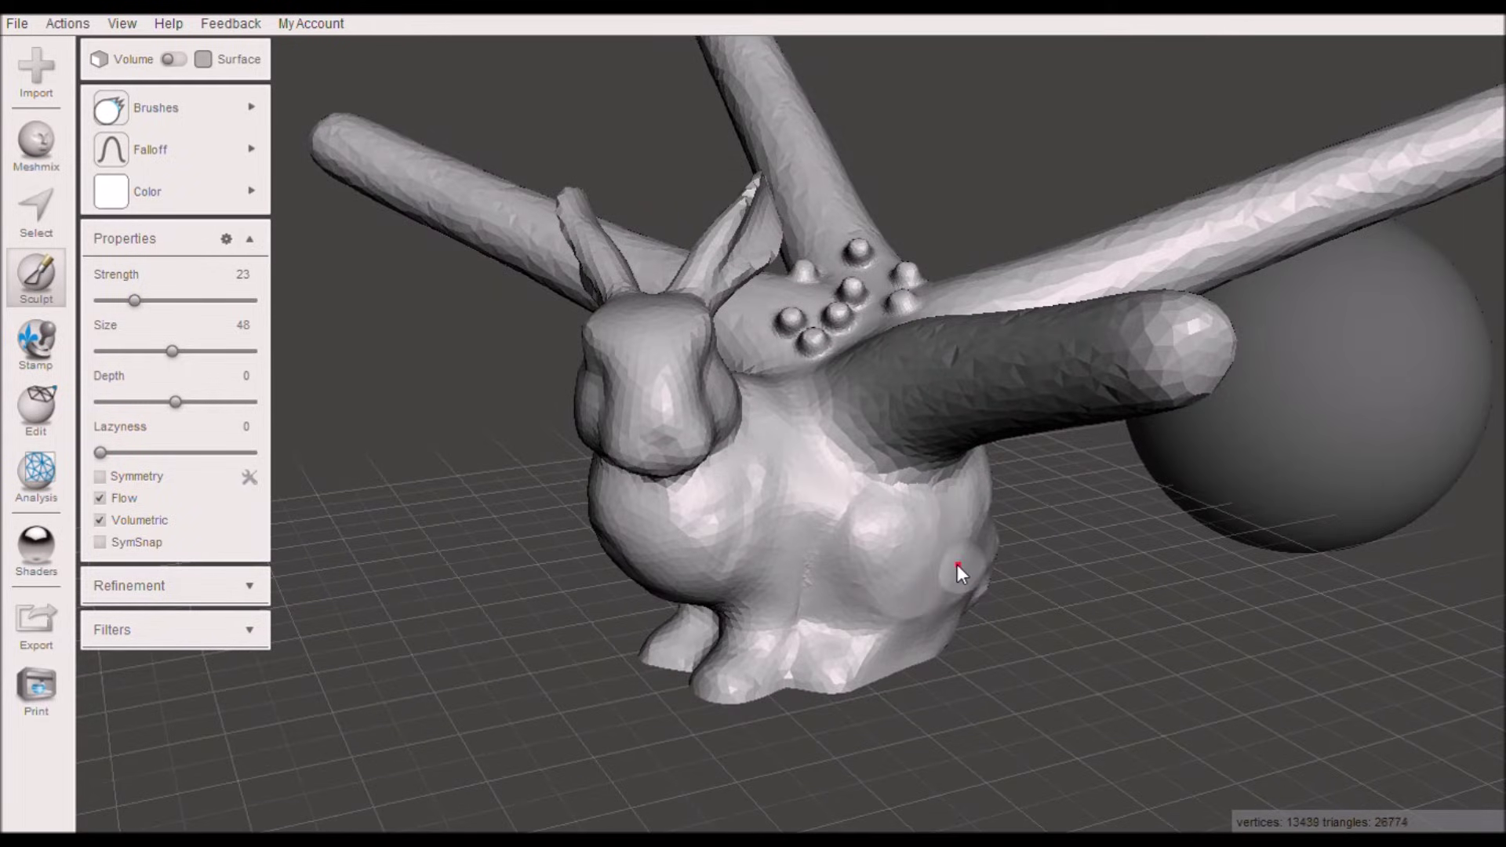
pyautogui.hotkey('ctrl', 'z')
pyautogui.hotkey('ctrl', 'z')
pyautogui.hotkey('ctrl', 'z')
pyautogui.hotkey('ctrl', 'z')
pyautogui.hotkey('ctrl', 'z')
pyautogui.hotkey('ctrl', 'z')
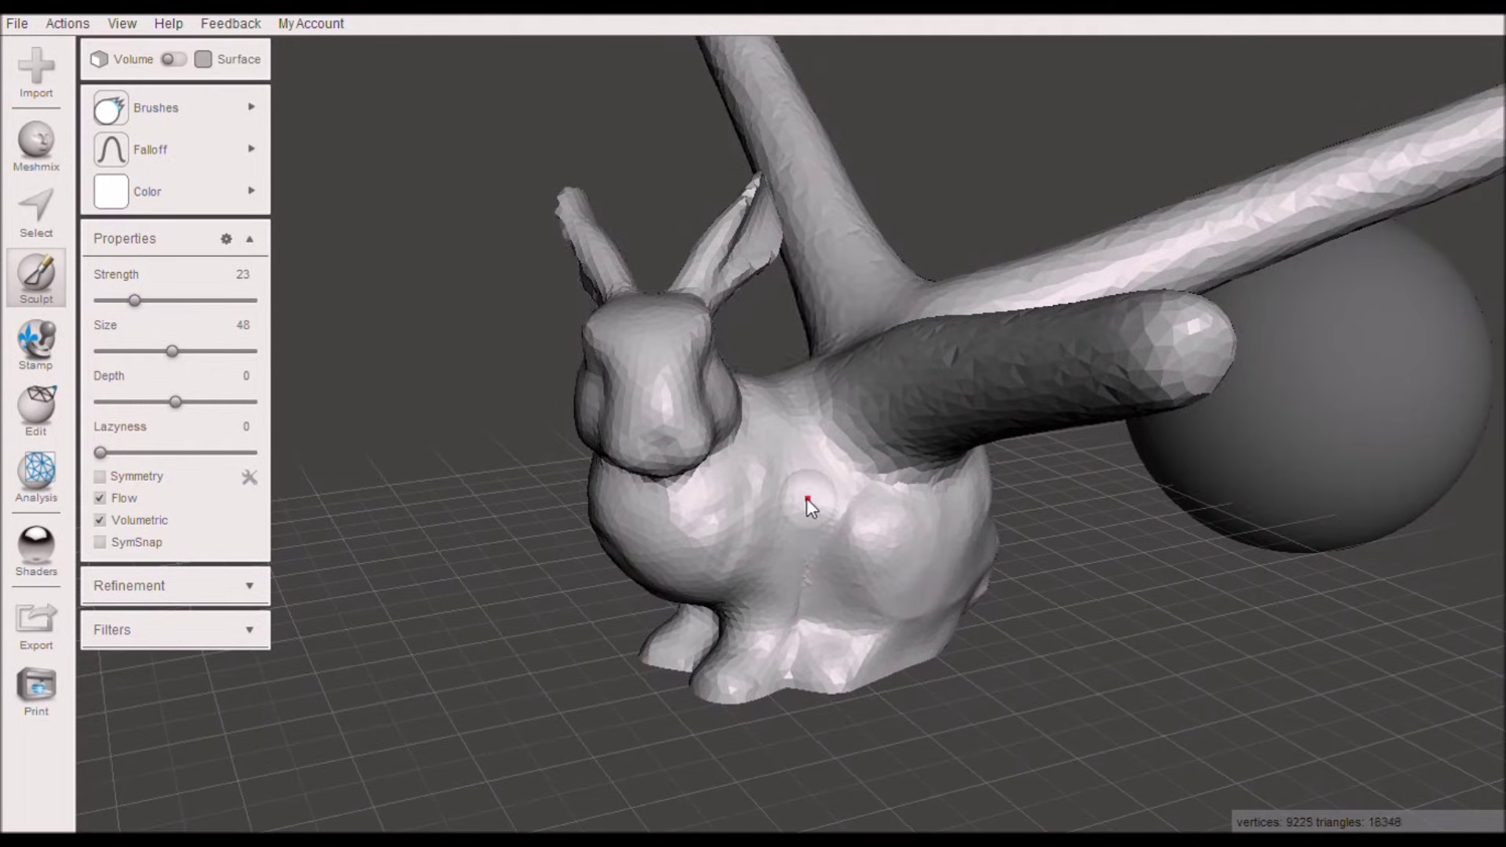
pyautogui.hotkey('ctrl', 'z')
pyautogui.hotkey('ctrl', 'z')
# Step: Choose the Refine brush, leave Sculpt mode and select the sphere beside the bunny as the active object
pyautogui.moveTo(173, 201)
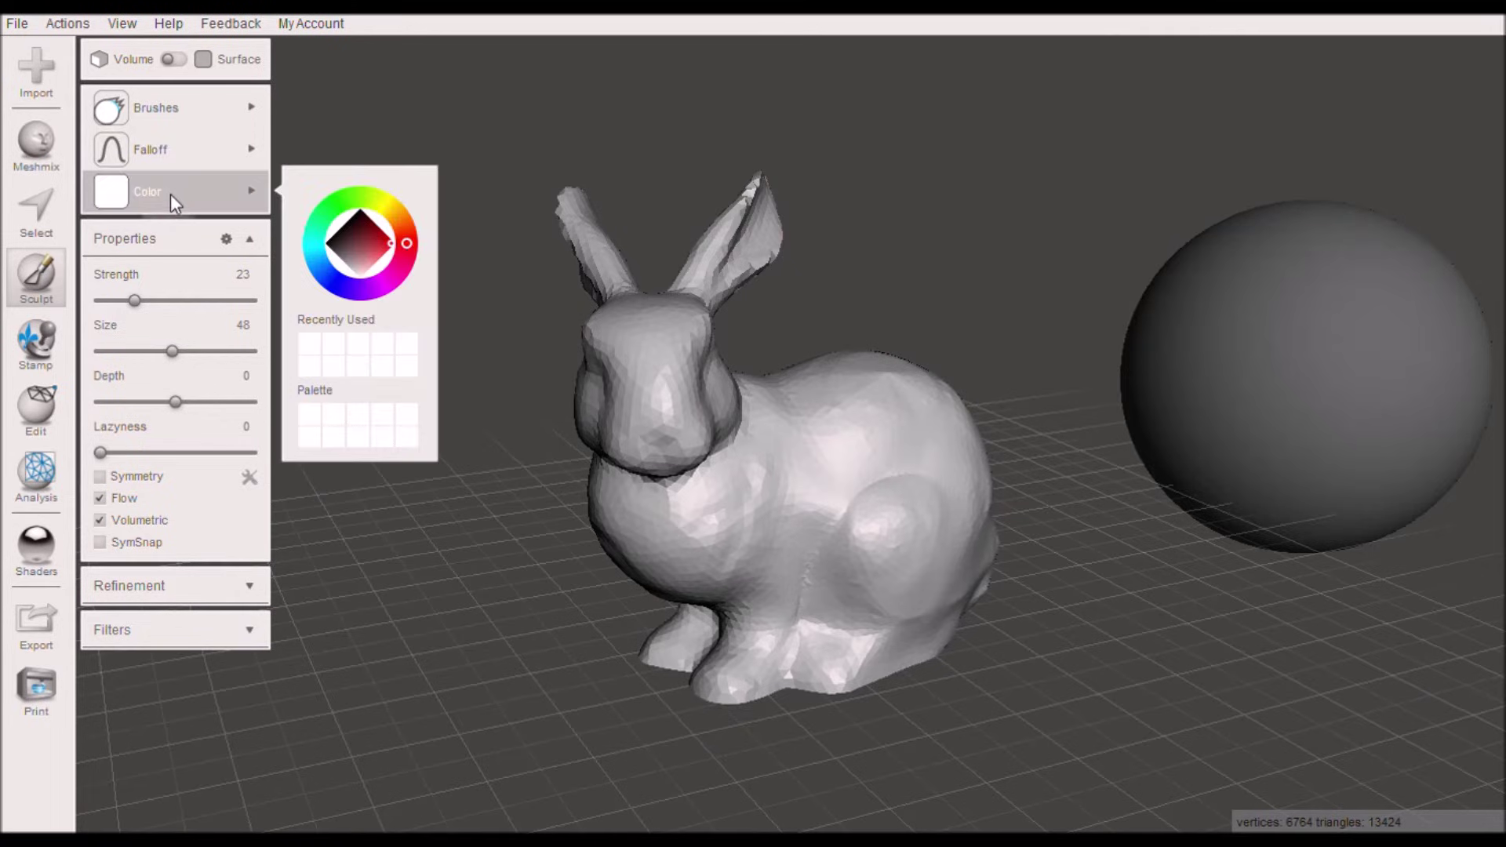
pyautogui.moveTo(187, 125)
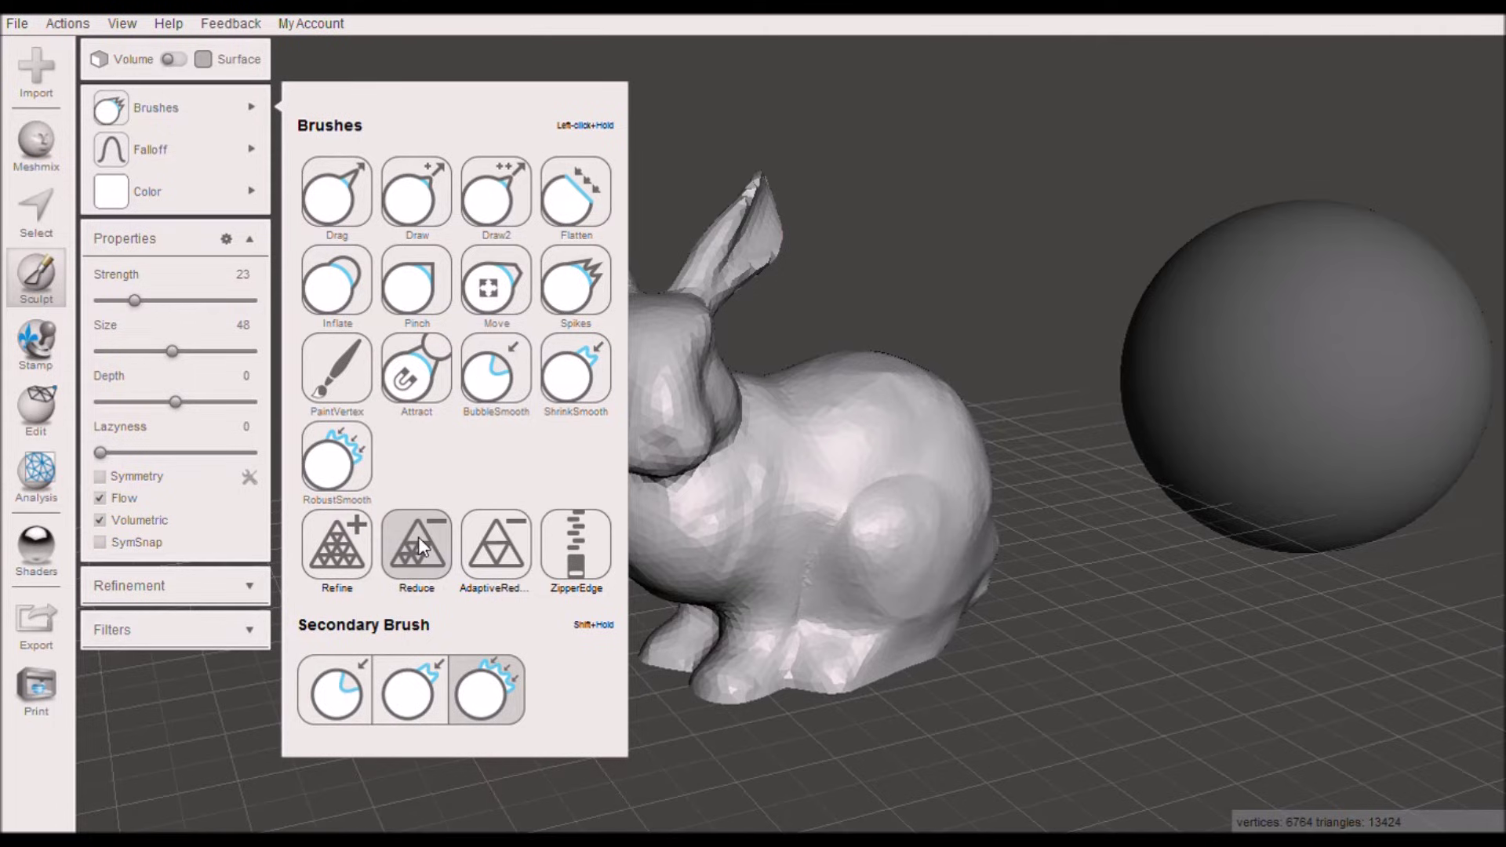
pyautogui.click(345, 543)
pyautogui.moveTo(914, 506); pyautogui.dragTo(766, 517, button='right')
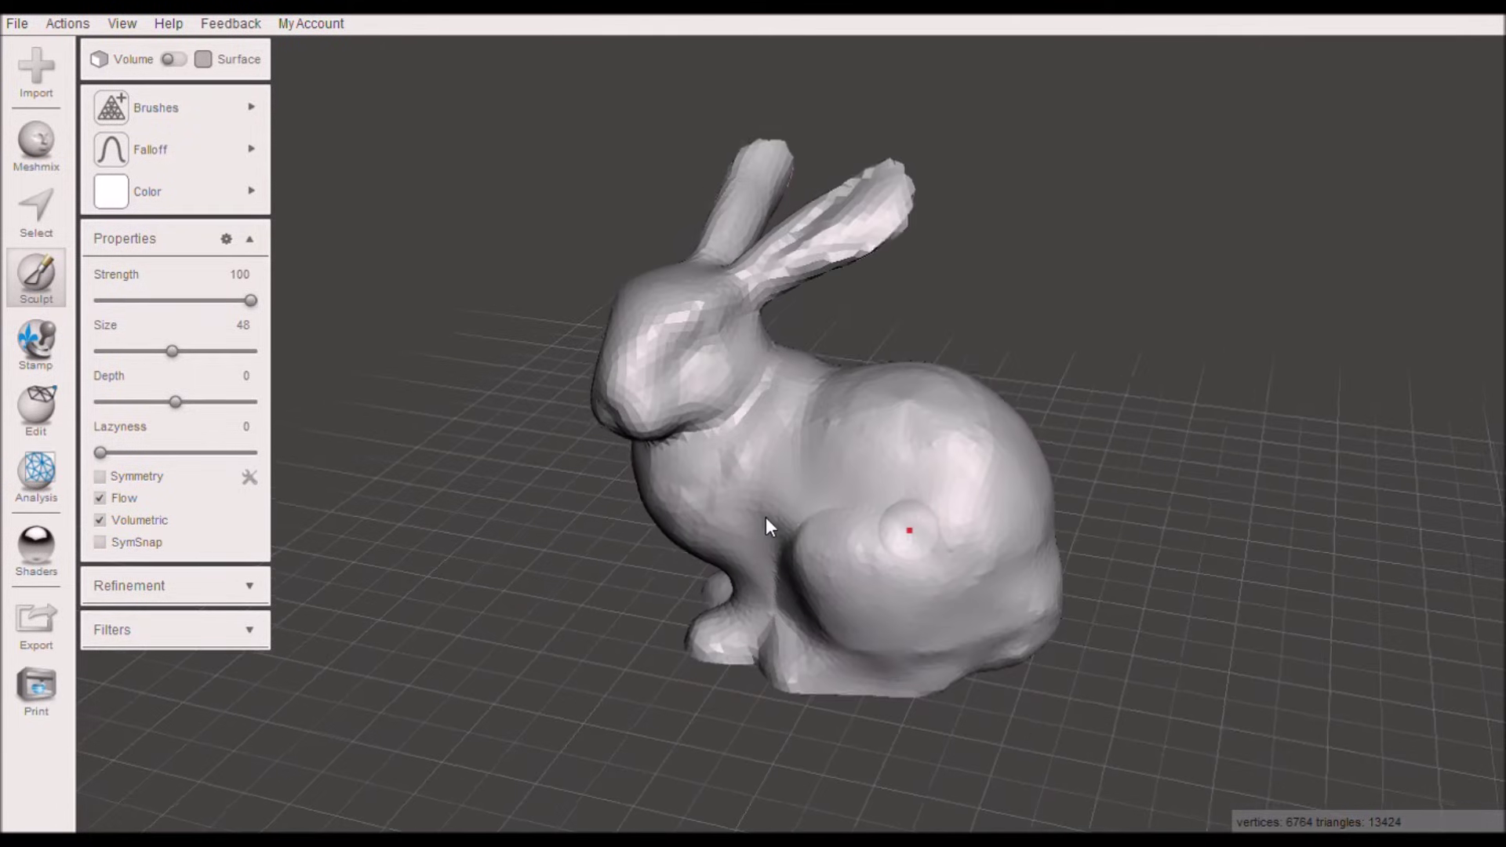
pyautogui.moveTo(1076, 465)
pyautogui.mouseDown(button='middle')
pyautogui.moveTo(670, 362)
pyautogui.moveTo(436, 338)
pyautogui.mouseUp(button='middle')
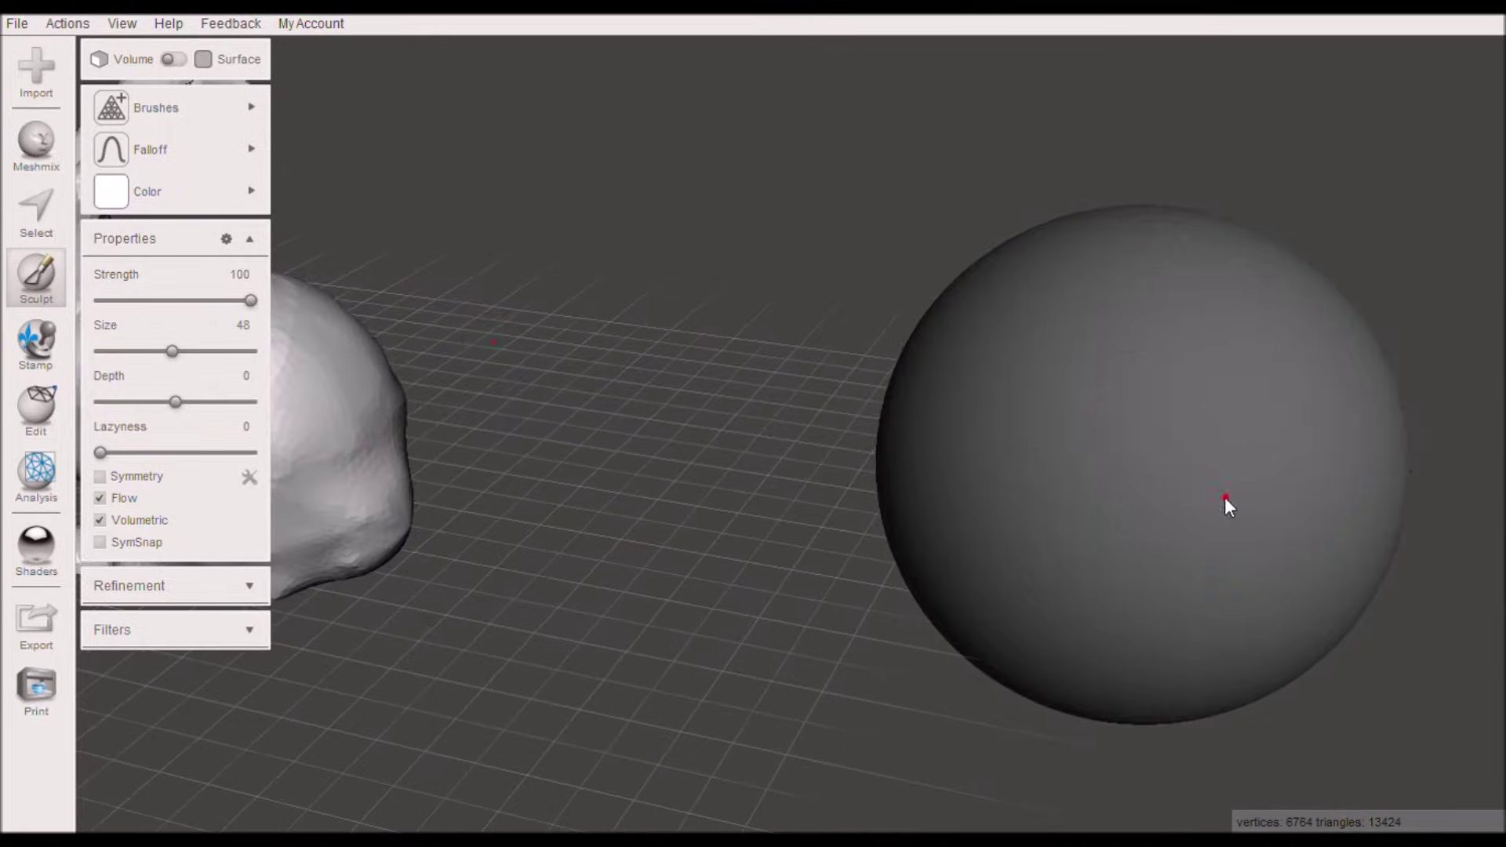
pyautogui.moveTo(1225, 498); pyautogui.dragTo(860, 503, button='middle')
pyautogui.press('Escape')
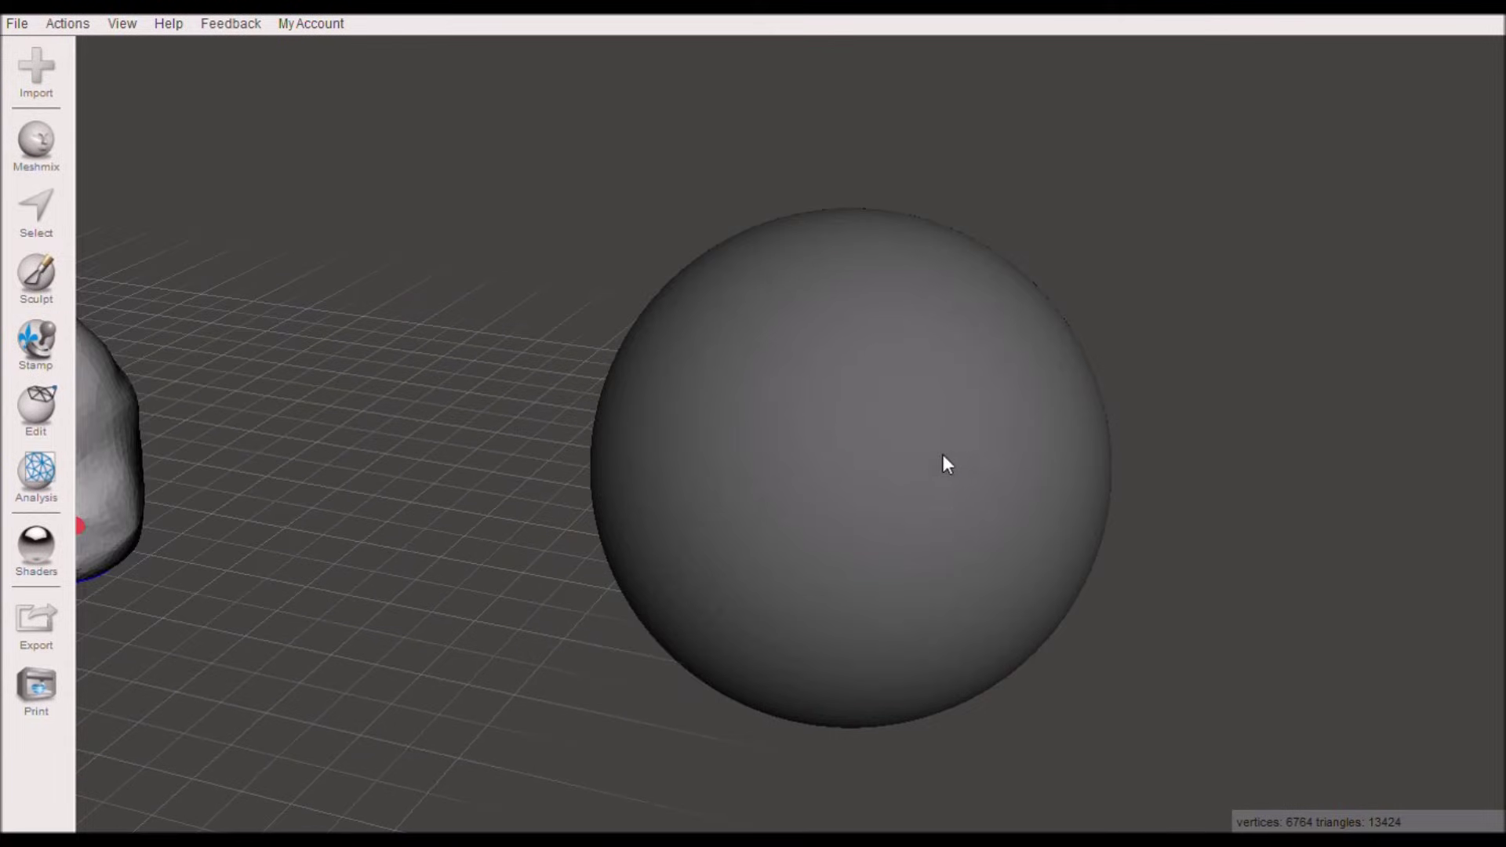
pyautogui.click(943, 454)
# Step: Re-enter Sculpt mode on the sphere, set the Refine brush size to 65 and refine a patch of the sphere's mesh
pyautogui.moveTo(758, 563); pyautogui.dragTo(846, 482, button='right')
pyautogui.scroll(5, 704, 454)
pyautogui.scroll(4, 704, 454)
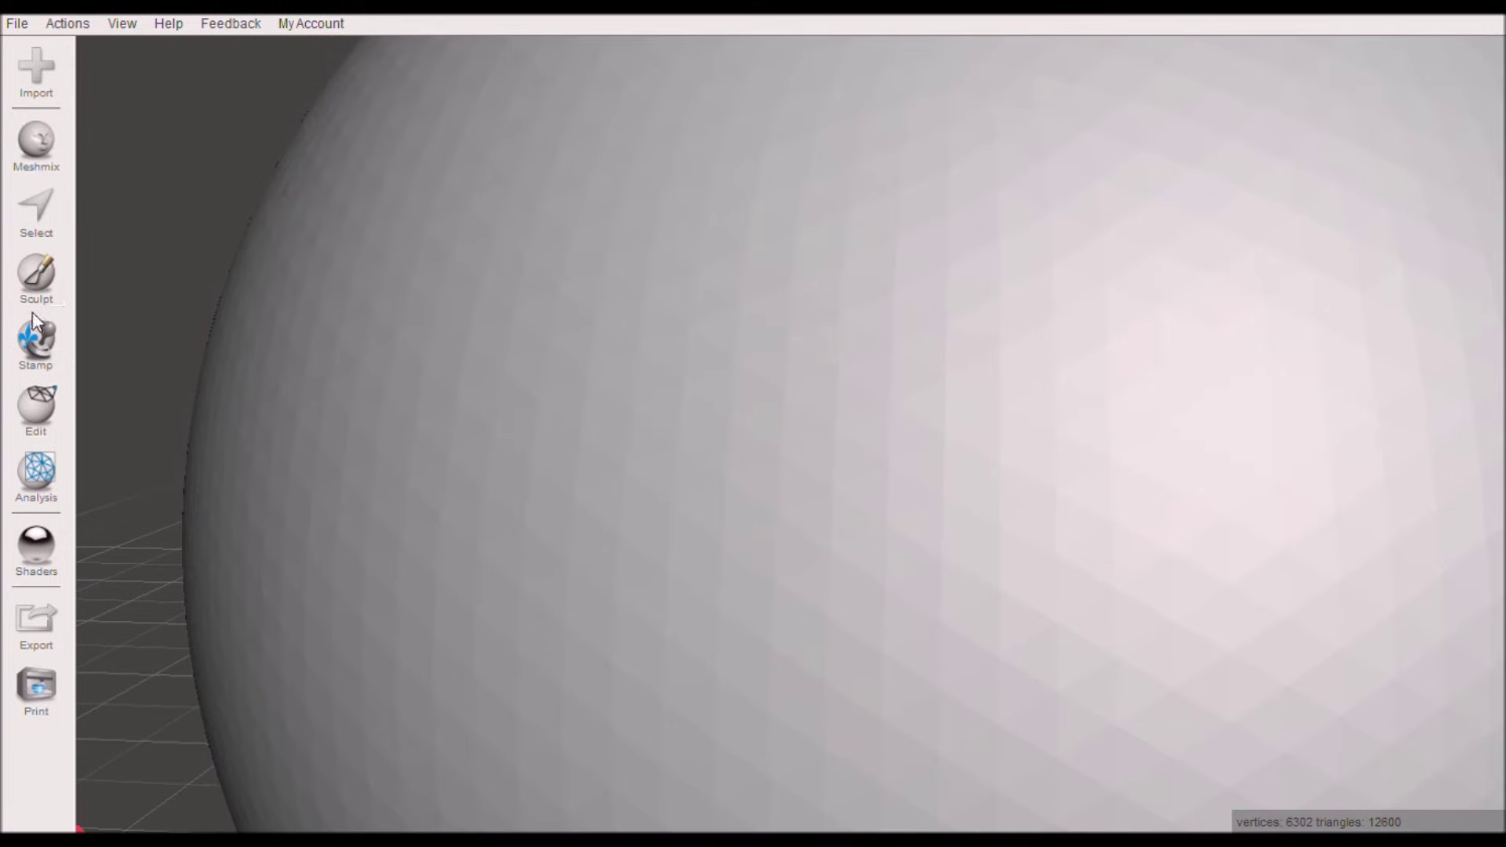
pyautogui.click(44, 284)
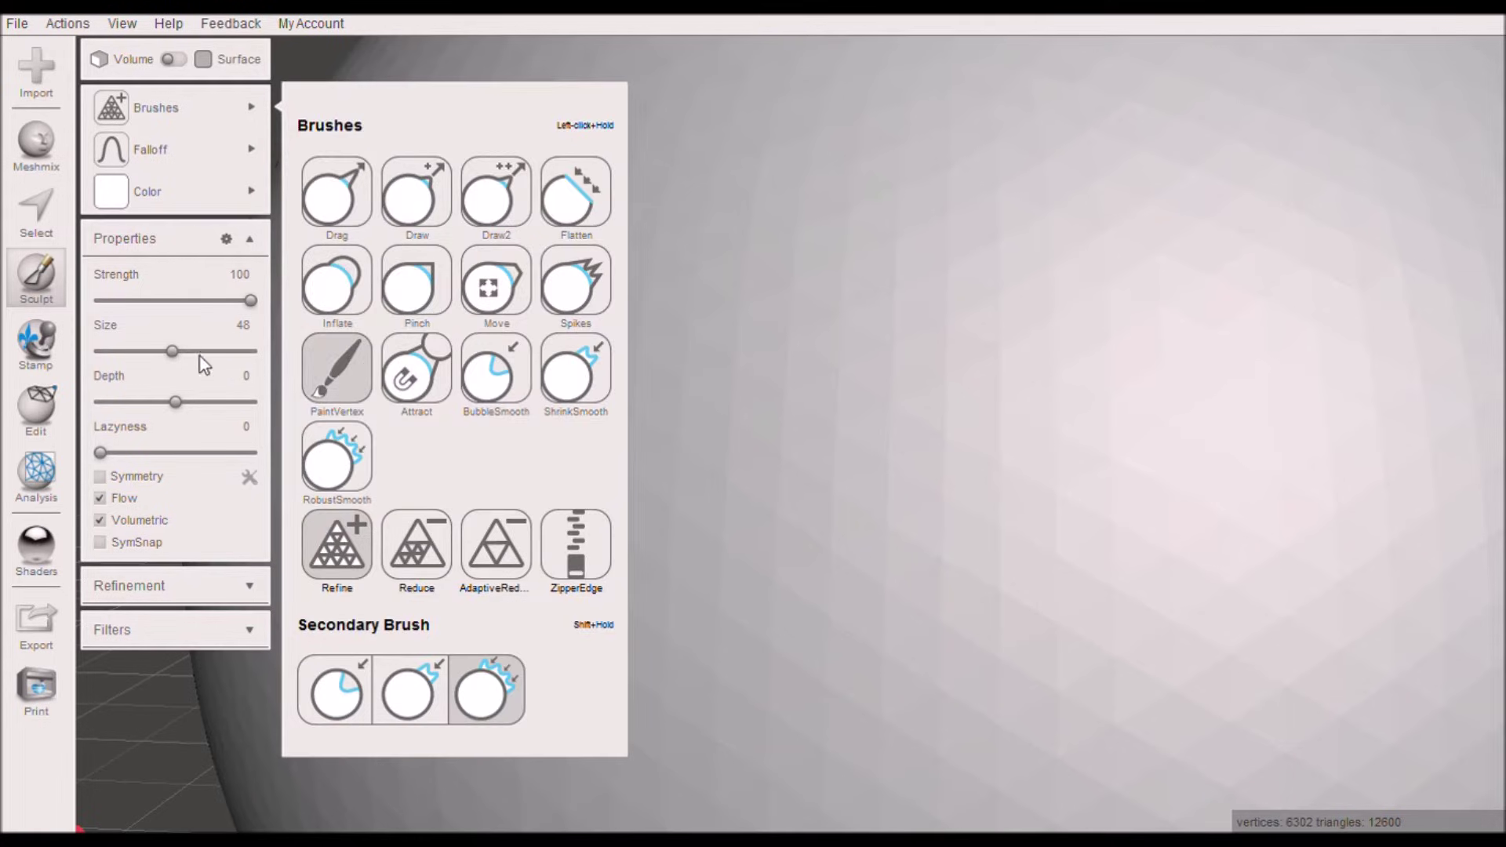
pyautogui.click(198, 352)
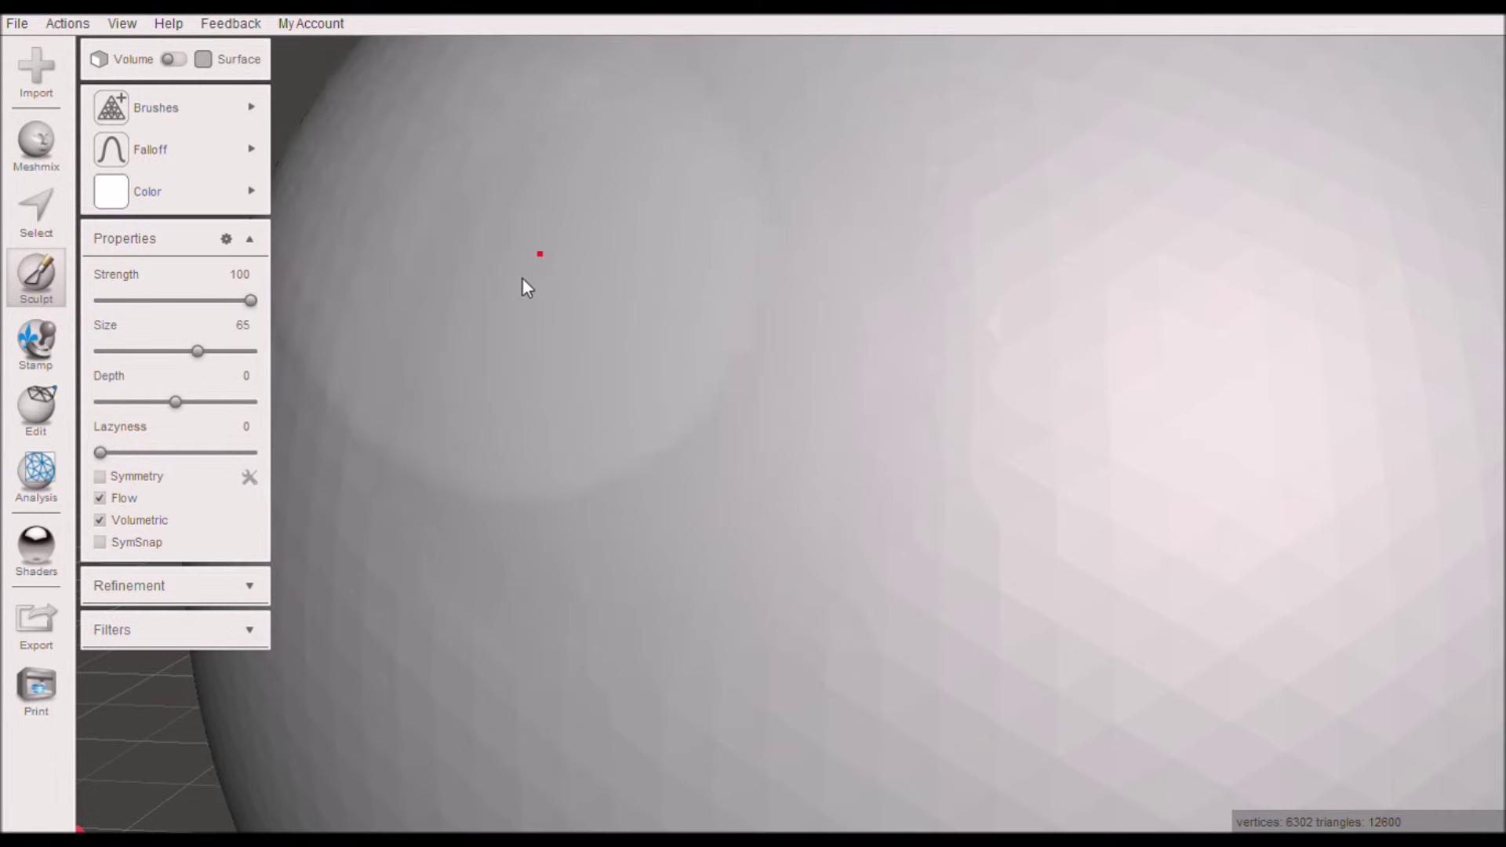
pyautogui.moveTo(537, 453)
pyautogui.mouseDown()
pyautogui.moveTo(733, 327)
pyautogui.moveTo(699, 400)
pyautogui.moveTo(565, 393)
pyautogui.moveTo(614, 417)
pyautogui.mouseUp()
# Step: Switch to the Reduce brush and coarsen a patch of the sphere's mesh beside the refined area at strength 100
pyautogui.scroll(-5, 614, 427)
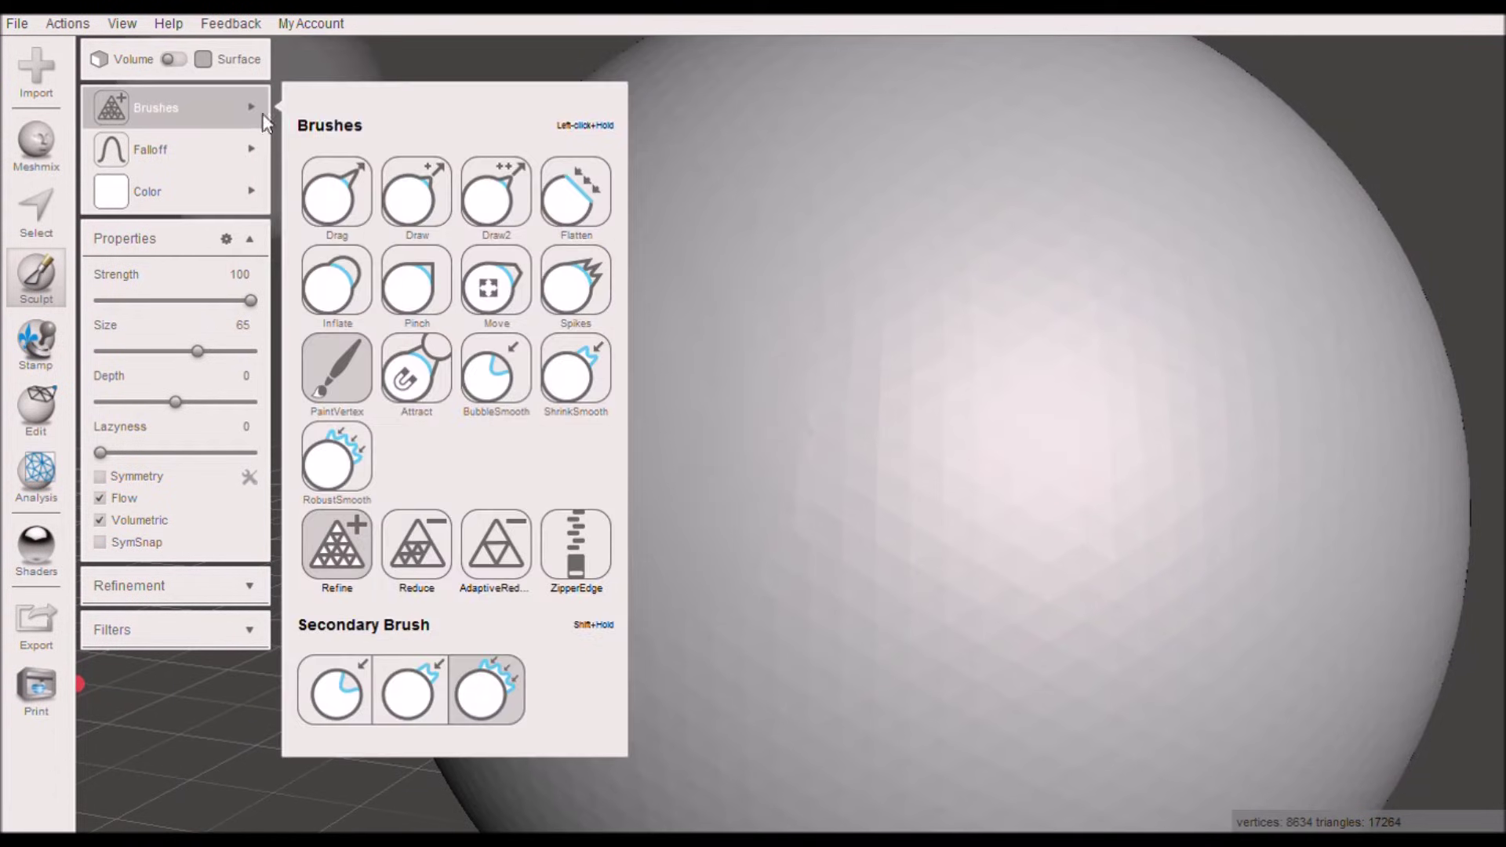
pyautogui.click(439, 530)
pyautogui.moveTo(929, 424)
pyautogui.mouseDown()
pyautogui.moveTo(1002, 407)
pyautogui.moveTo(1015, 369)
pyautogui.moveTo(962, 528)
pyautogui.moveTo(1211, 409)
pyautogui.moveTo(907, 242)
pyautogui.moveTo(1043, 656)
pyautogui.moveTo(1207, 282)
pyautogui.moveTo(1130, 518)
pyautogui.moveTo(1255, 571)
pyautogui.moveTo(989, 431)
pyautogui.mouseUp()
pyautogui.moveTo(973, 433)
pyautogui.mouseDown(button='right')
pyautogui.moveTo(1088, 410)
pyautogui.moveTo(1146, 436)
pyautogui.moveTo(1081, 416)
pyautogui.mouseUp(button='right')
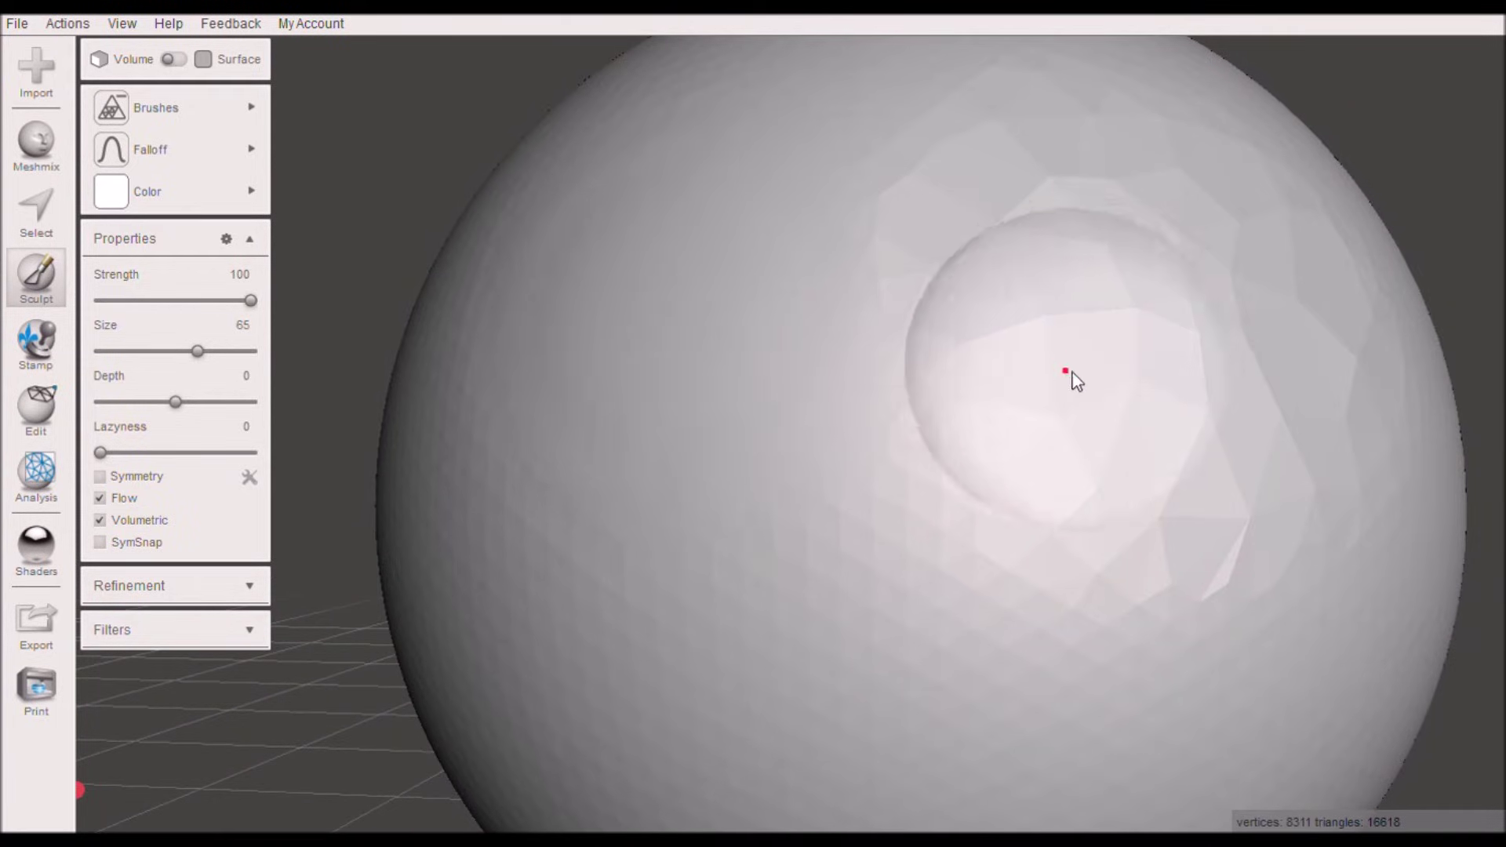
# Step: Switch to the Inflate brush and raise a smooth bump on the sphere's finely meshed area at strength 52 and size 65
pyautogui.moveTo(259, 116)
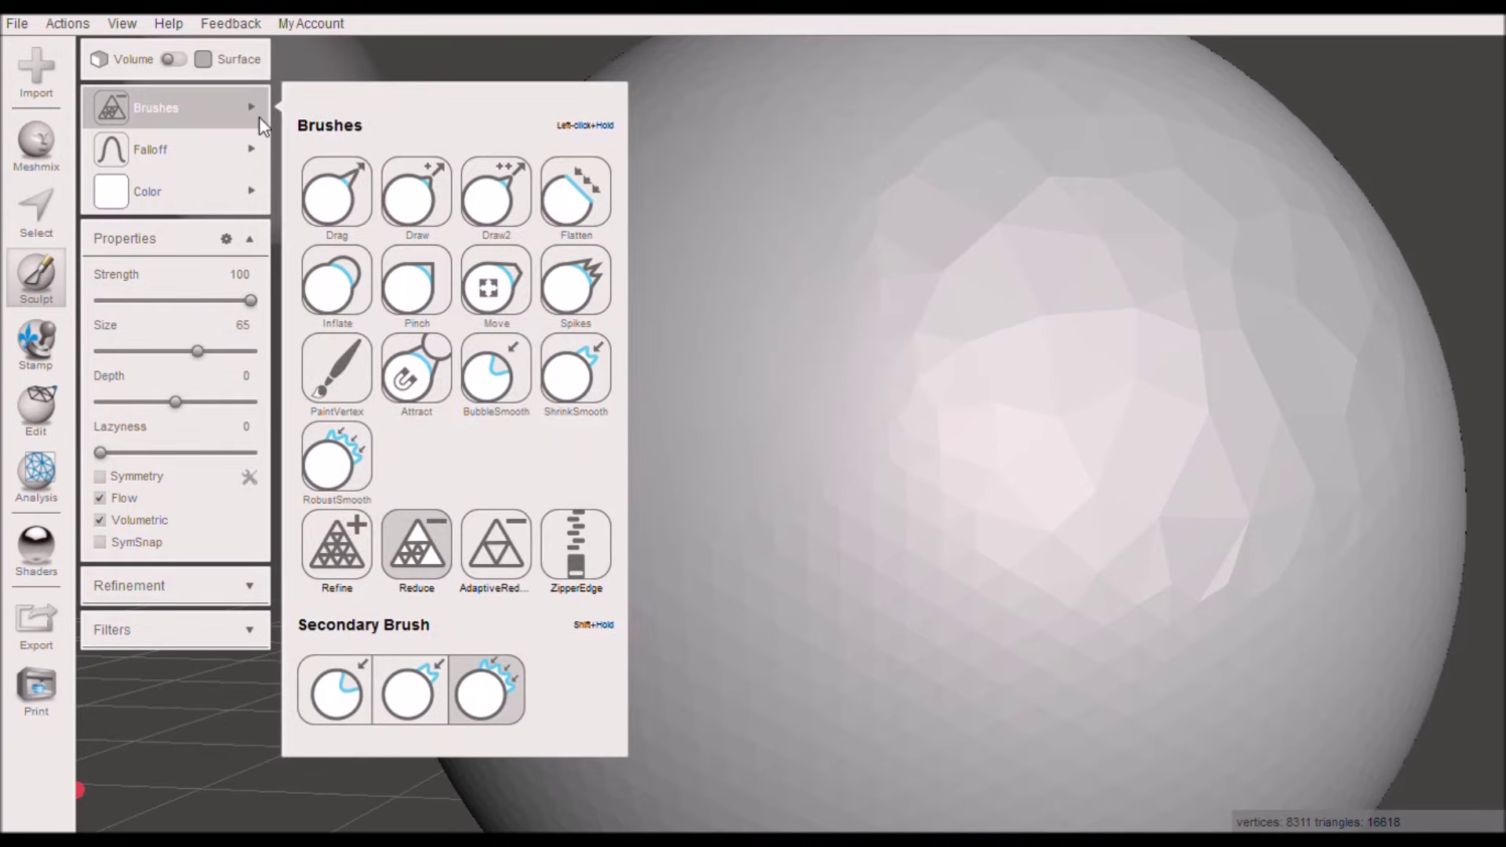
pyautogui.click(352, 276)
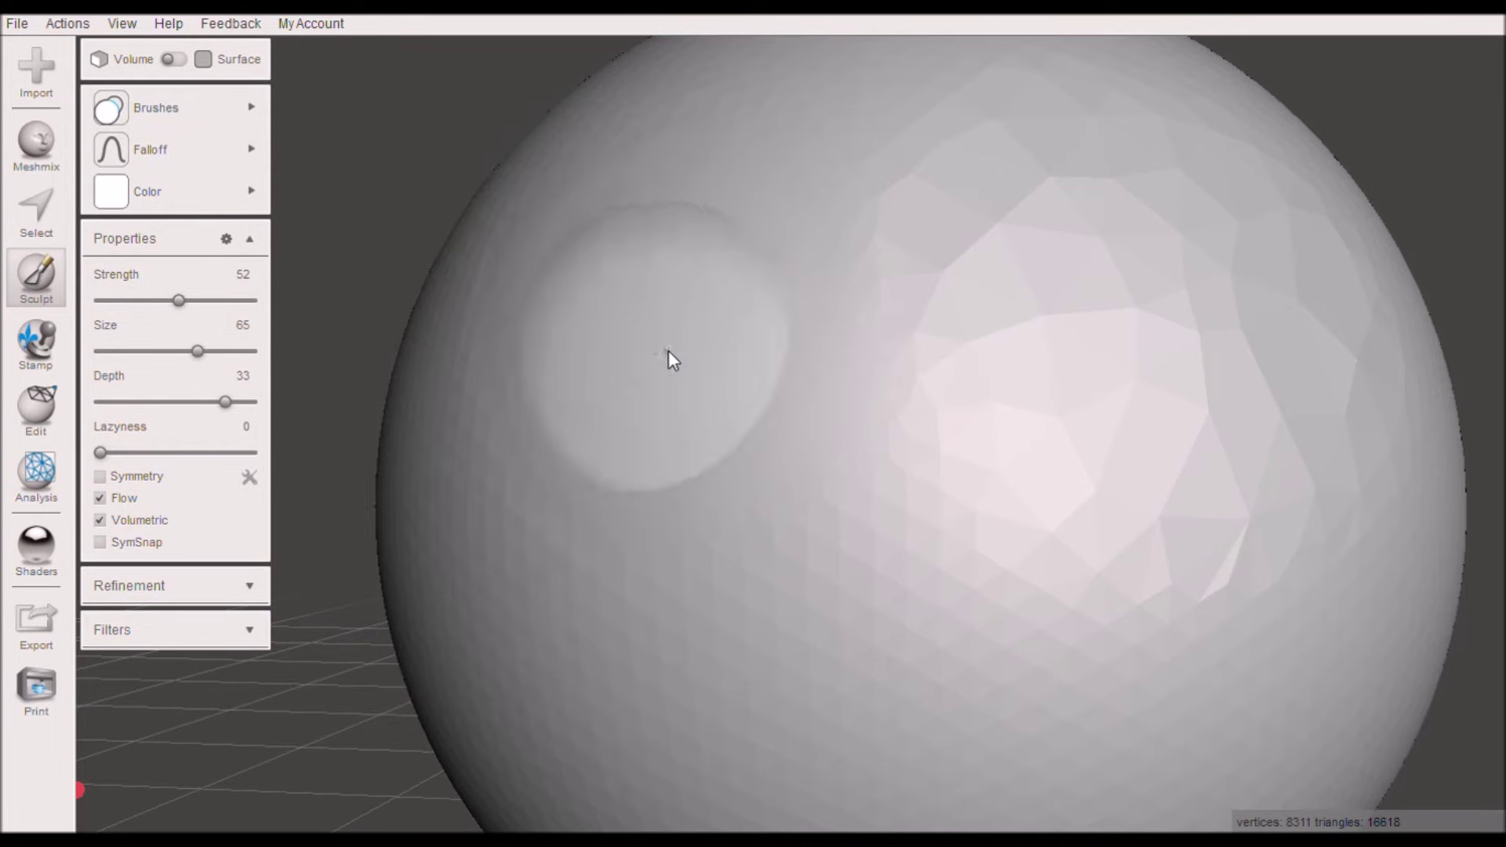
pyautogui.moveTo(670, 350); pyautogui.dragTo(670, 349)
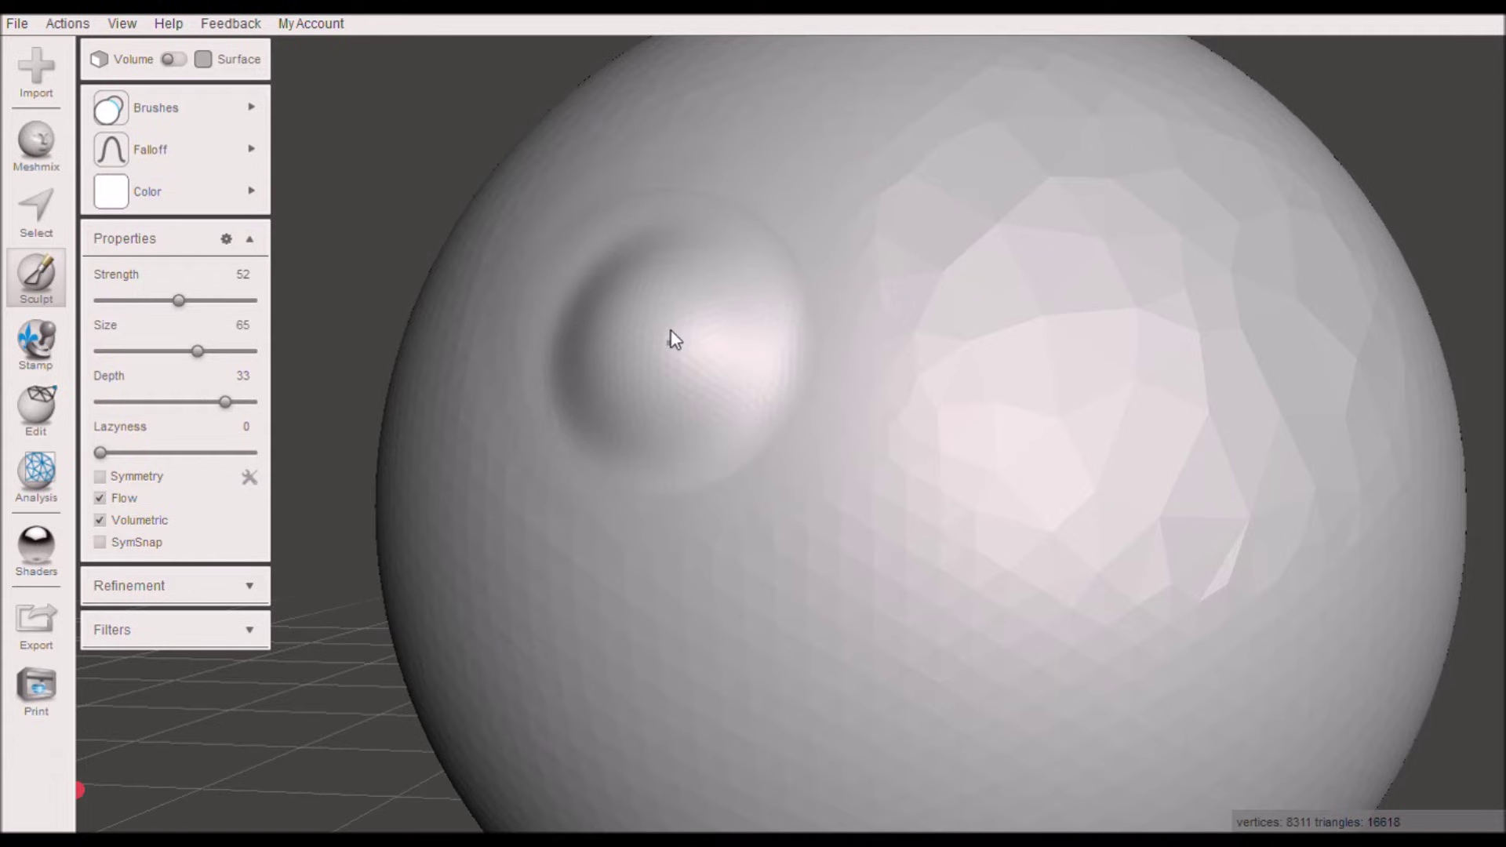
pyautogui.click(758, 443)
# Step: Inflate a second bump on the sphere's coarse patch with the same brush settings and view it from above
pyautogui.moveTo(759, 443)
pyautogui.mouseDown(button='right')
pyautogui.moveTo(803, 470)
pyautogui.moveTo(745, 462)
pyautogui.mouseUp(button='right')
pyautogui.moveTo(1100, 378); pyautogui.dragTo(1099, 375)
pyautogui.moveTo(1028, 406); pyautogui.dragTo(1081, 425, button='right')
pyautogui.moveTo(919, 543)
pyautogui.mouseDown(button='right')
pyautogui.moveTo(858, 636)
pyautogui.moveTo(917, 628)
pyautogui.moveTo(972, 562)
pyautogui.moveTo(945, 604)
pyautogui.moveTo(1025, 595)
pyautogui.mouseUp(button='right')
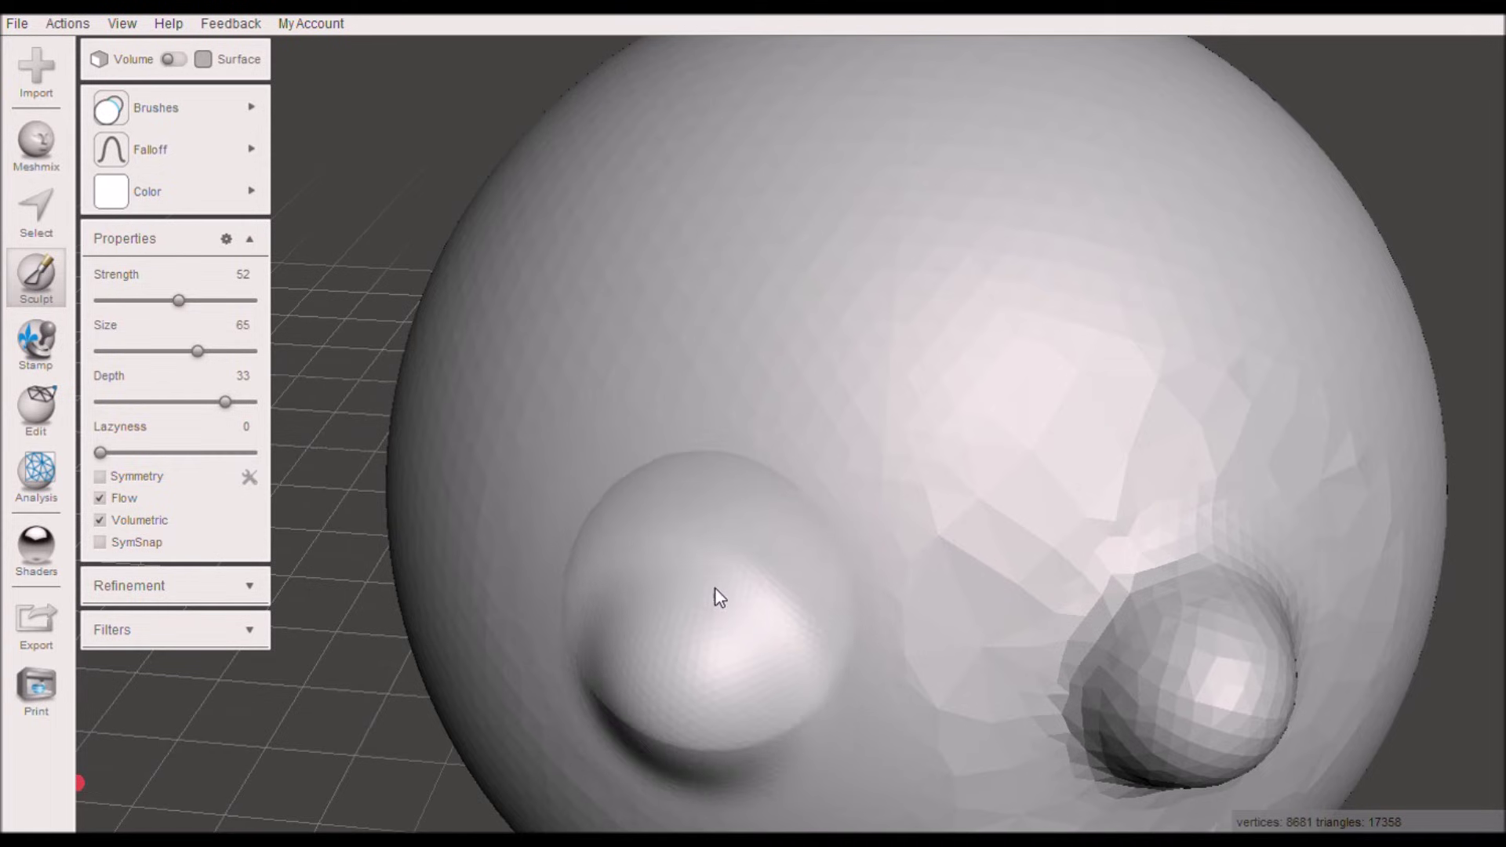
# Step: Examine the two inflated bumps from several angles, comparing the surface on the fine mesh with that on the coarse mesh
pyautogui.moveTo(224, 116)
pyautogui.scroll(-5, 912, 524)
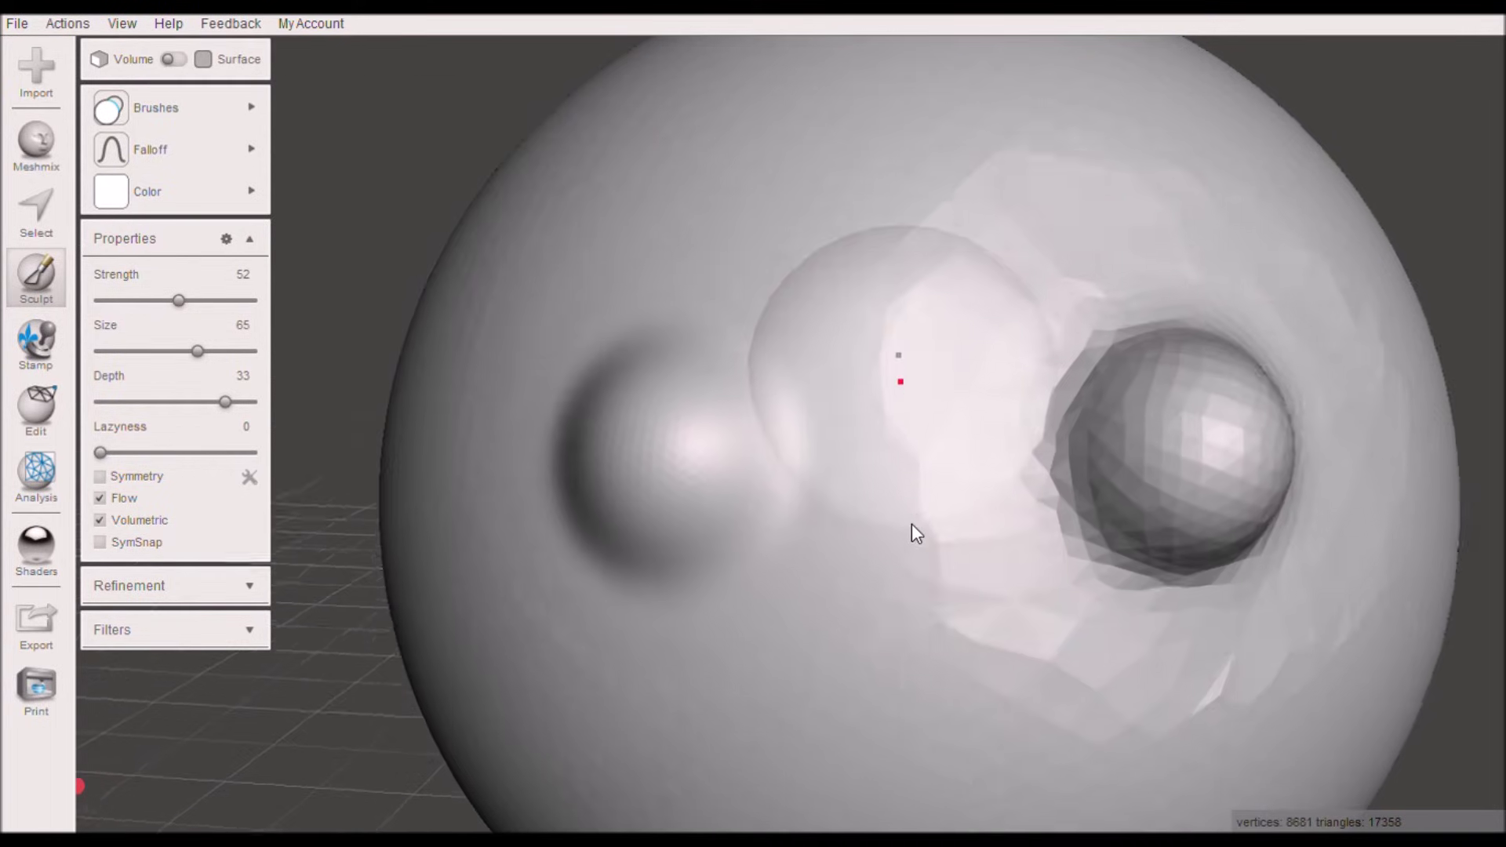
pyautogui.scroll(-3, 920, 481)
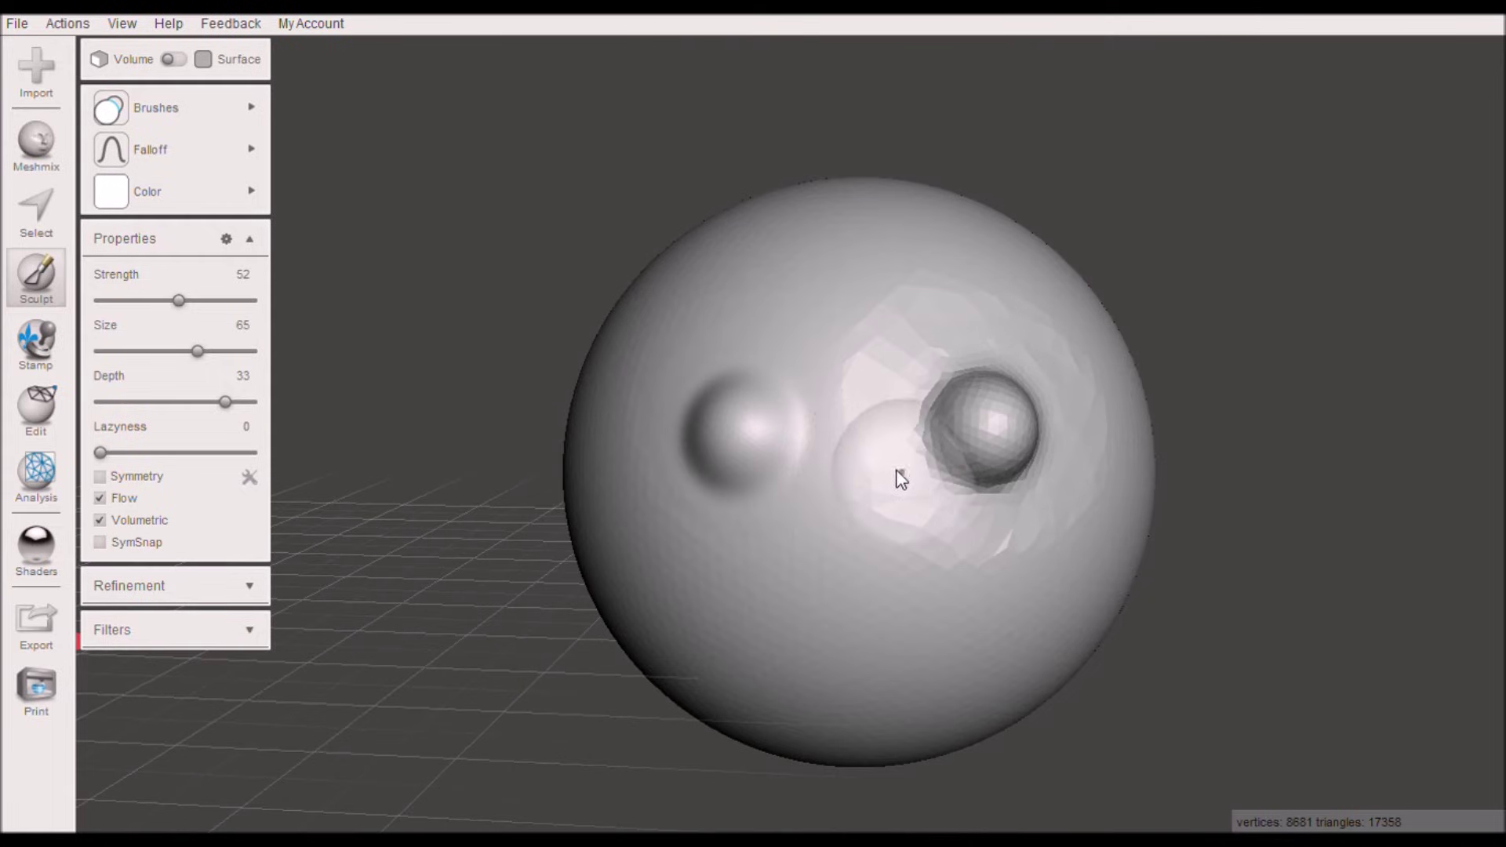
pyautogui.moveTo(898, 472); pyautogui.dragTo(977, 477, button='right')
pyautogui.moveTo(1322, 551); pyautogui.dragTo(1086, 588, button='right')
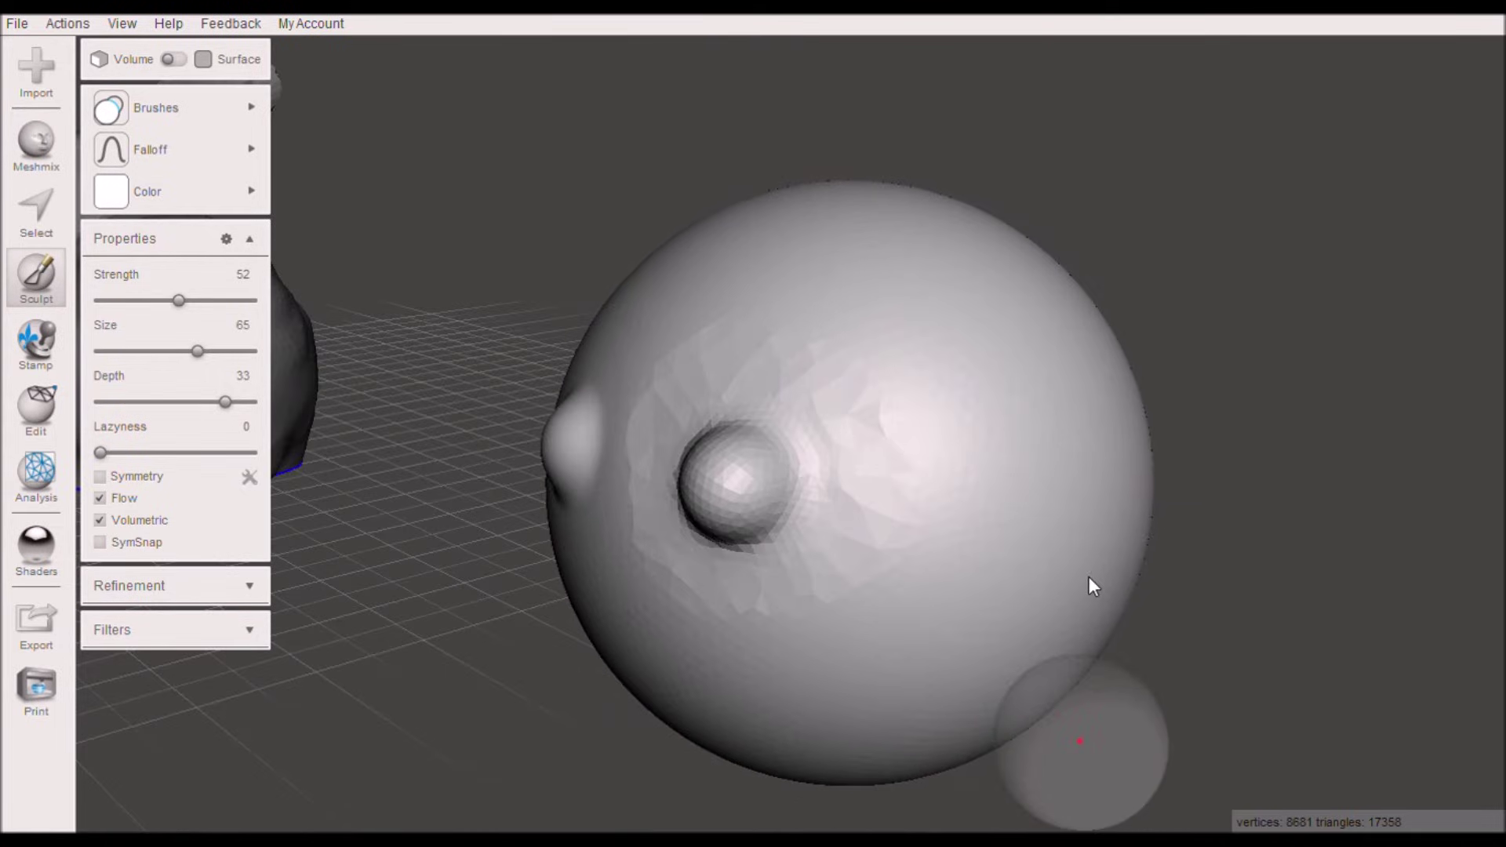
pyautogui.moveTo(729, 447); pyautogui.dragTo(918, 507, button='right')
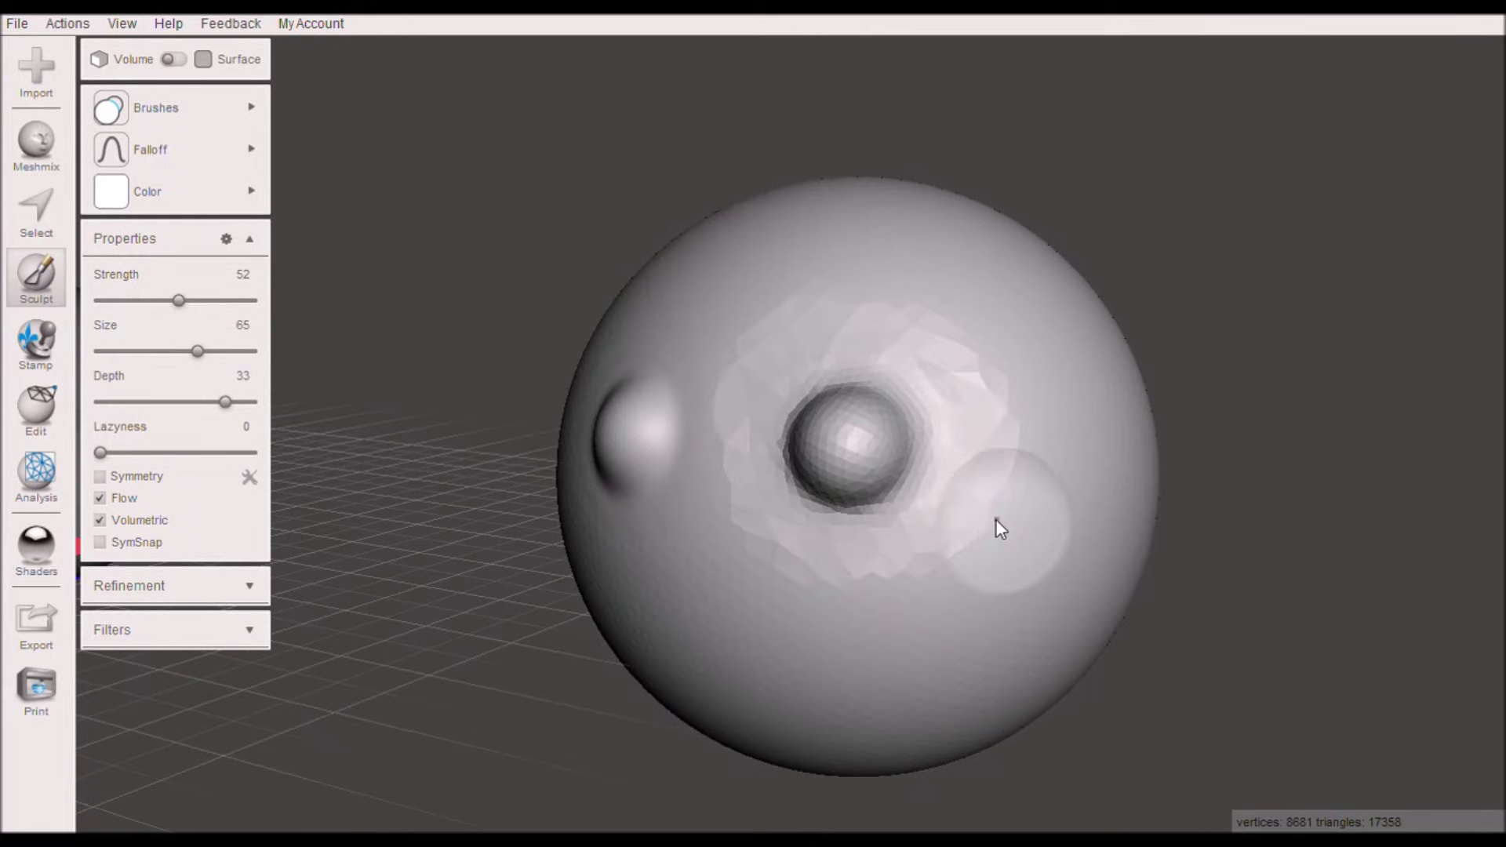
pyautogui.moveTo(729, 597)
pyautogui.mouseDown(button='right')
pyautogui.moveTo(703, 615)
pyautogui.moveTo(822, 570)
pyautogui.mouseUp(button='right')
pyautogui.moveTo(774, 498); pyautogui.dragTo(605, 531, button='right')
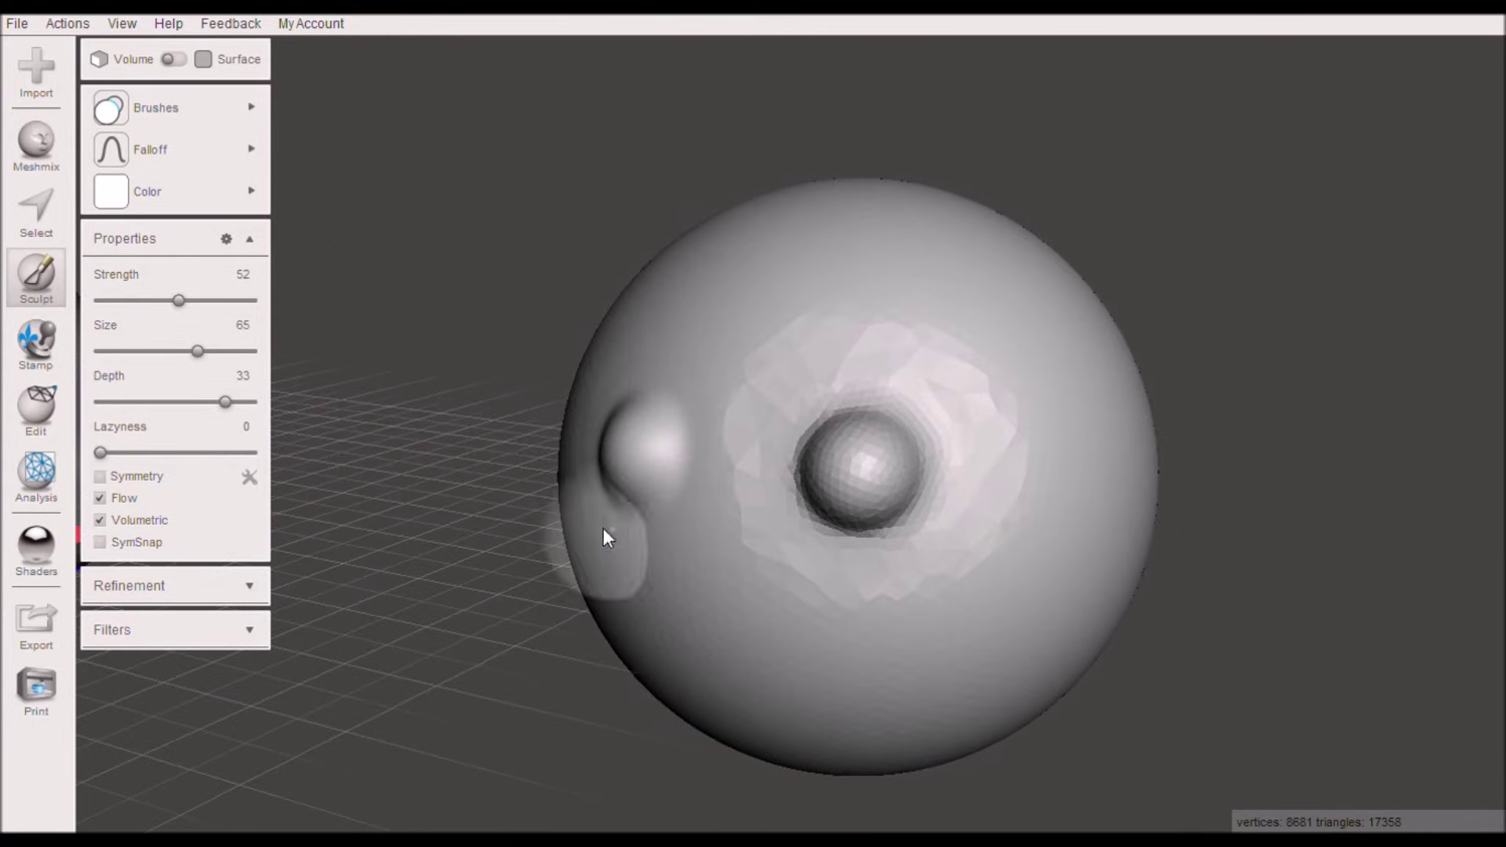
# Step: Undo the Inflate, Reduce and Refine strokes on the sphere
pyautogui.hotkey('ctrl', 'z')
pyautogui.hotkey('ctrl', 'z')
pyautogui.hotkey('ctrl', 'z')
pyautogui.hotkey('ctrl', 'z')
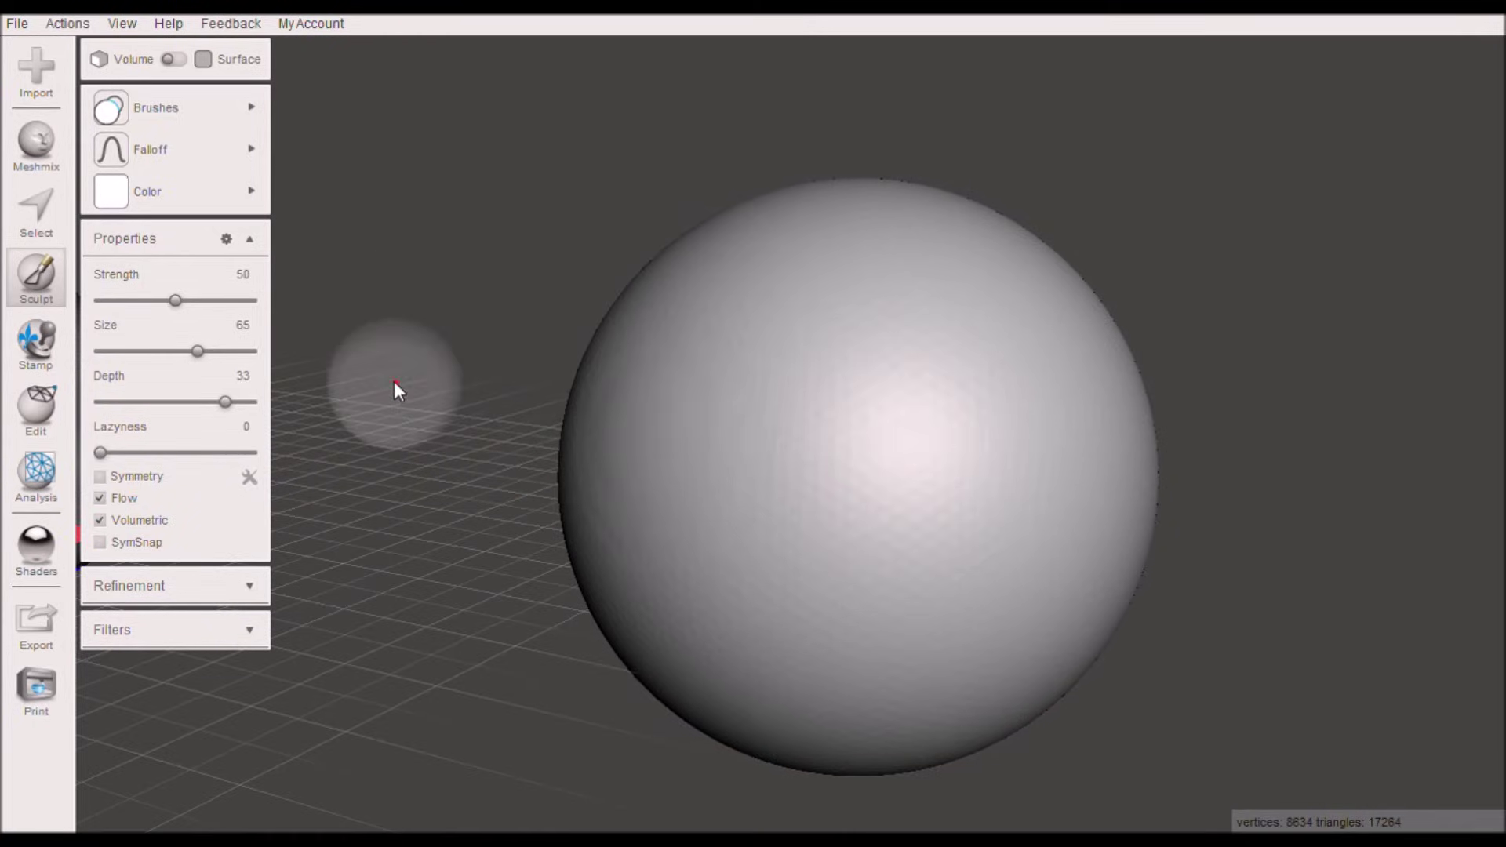
# Step: Set RobustSmooth as the sculpting brush, bring the bunny into view and leave sculpting on the sphere
pyautogui.click(35, 279)
pyautogui.moveTo(185, 174)
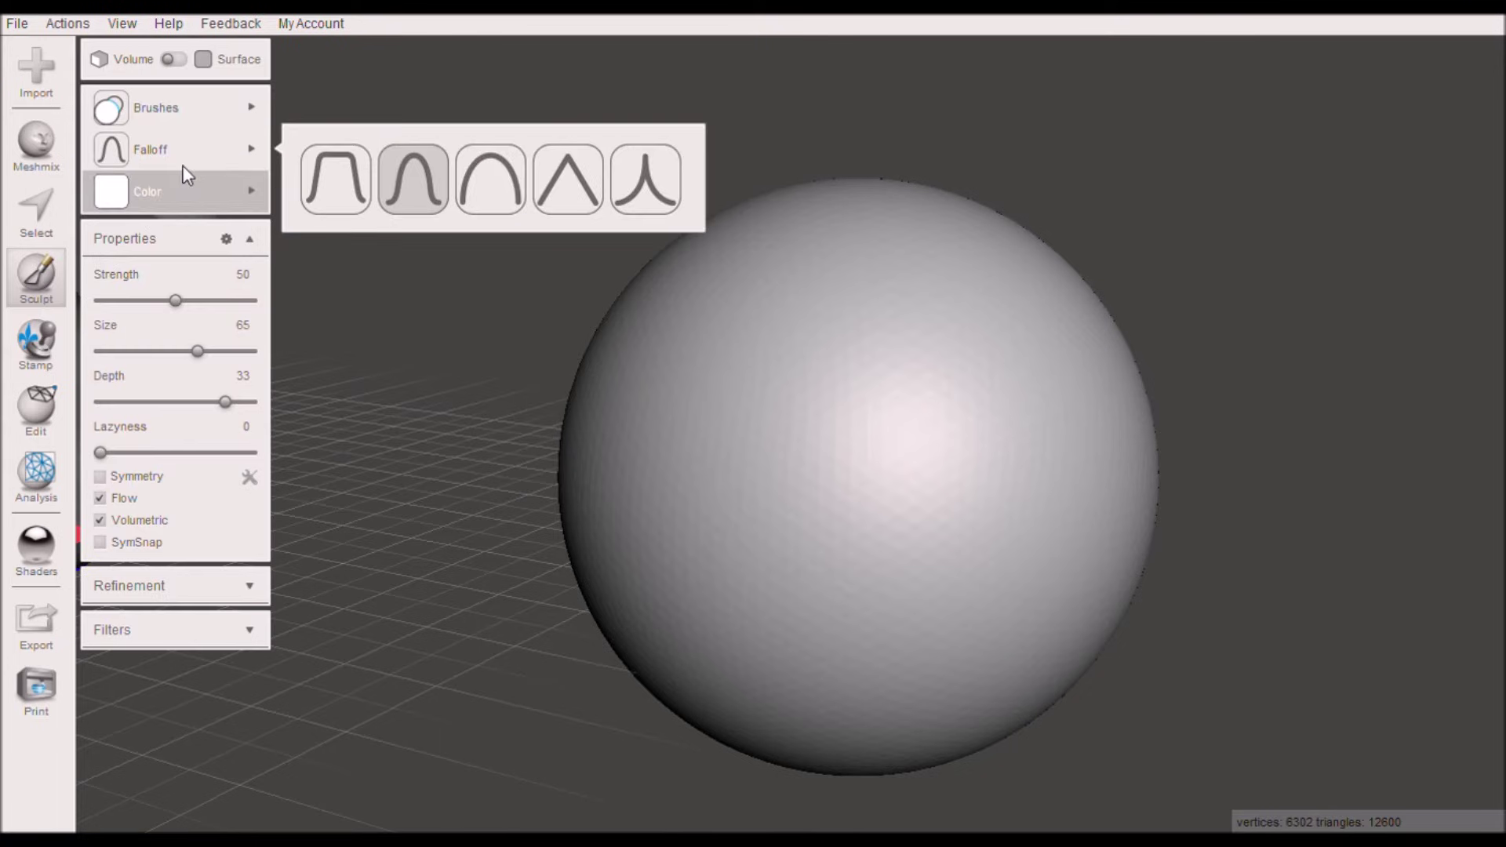
pyautogui.moveTo(251, 105)
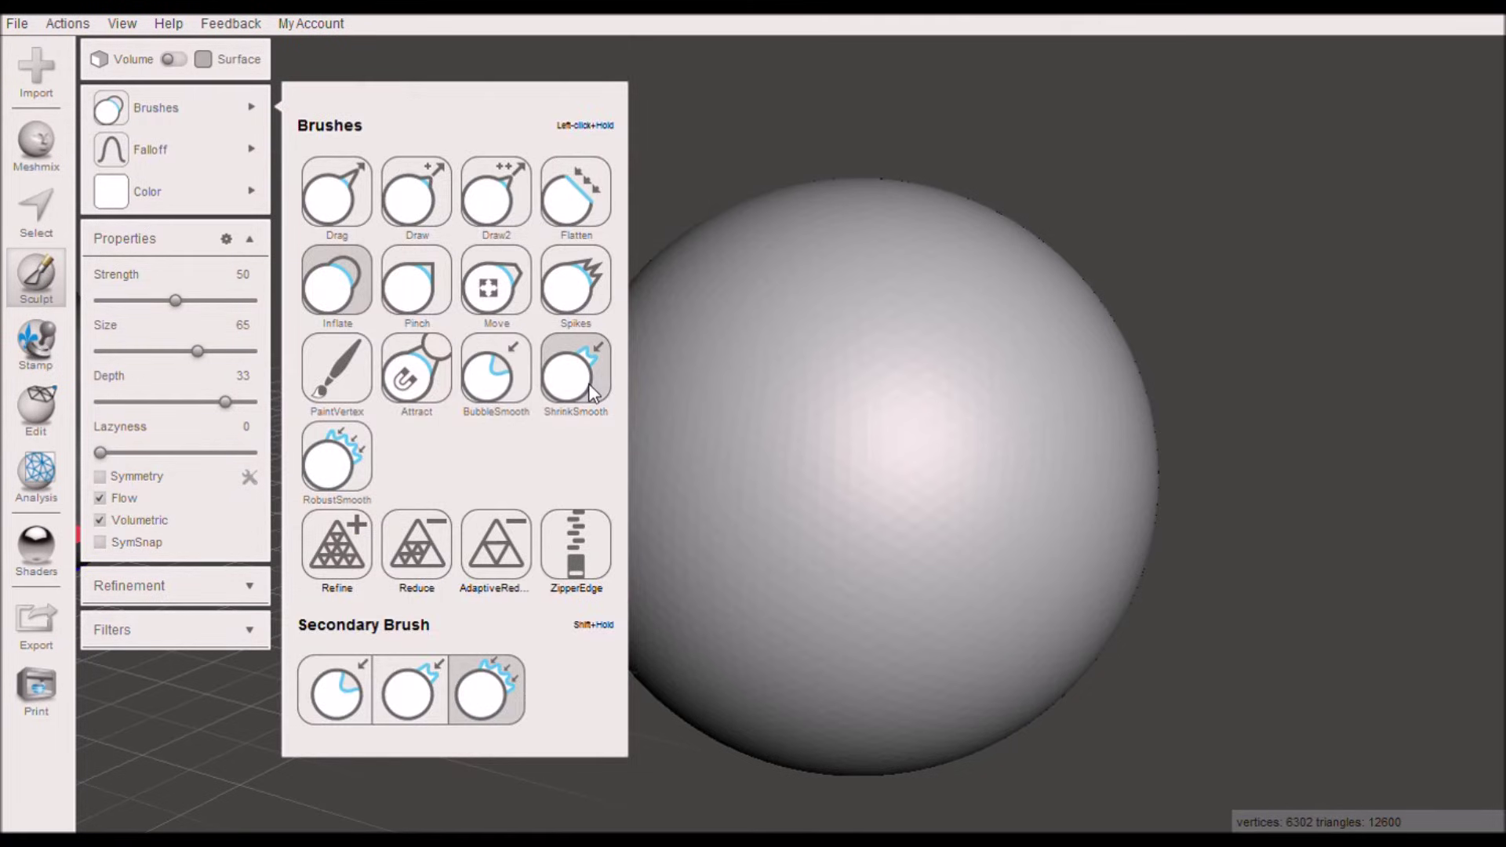
pyautogui.click(355, 451)
pyautogui.moveTo(380, 369)
pyautogui.mouseDown(button='middle')
pyautogui.moveTo(430, 389)
pyautogui.moveTo(1012, 418)
pyautogui.mouseUp(button='middle')
pyautogui.press('Escape')
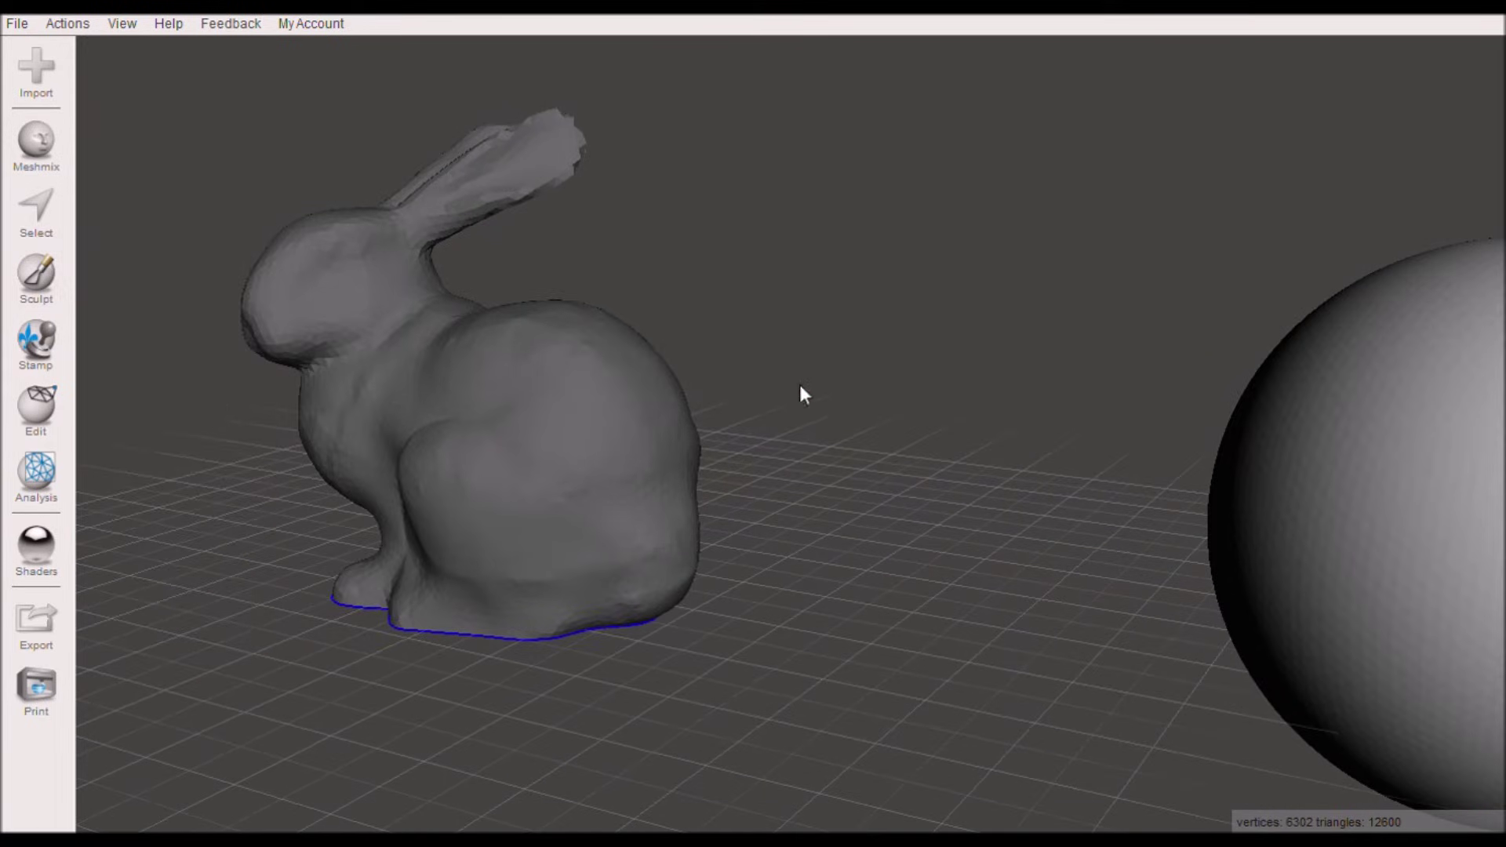
# Step: Make the bunny the active object and smooth its back and haunch with RobustSmooth at strength 89 and size 65
pyautogui.click(602, 436)
pyautogui.click(60, 279)
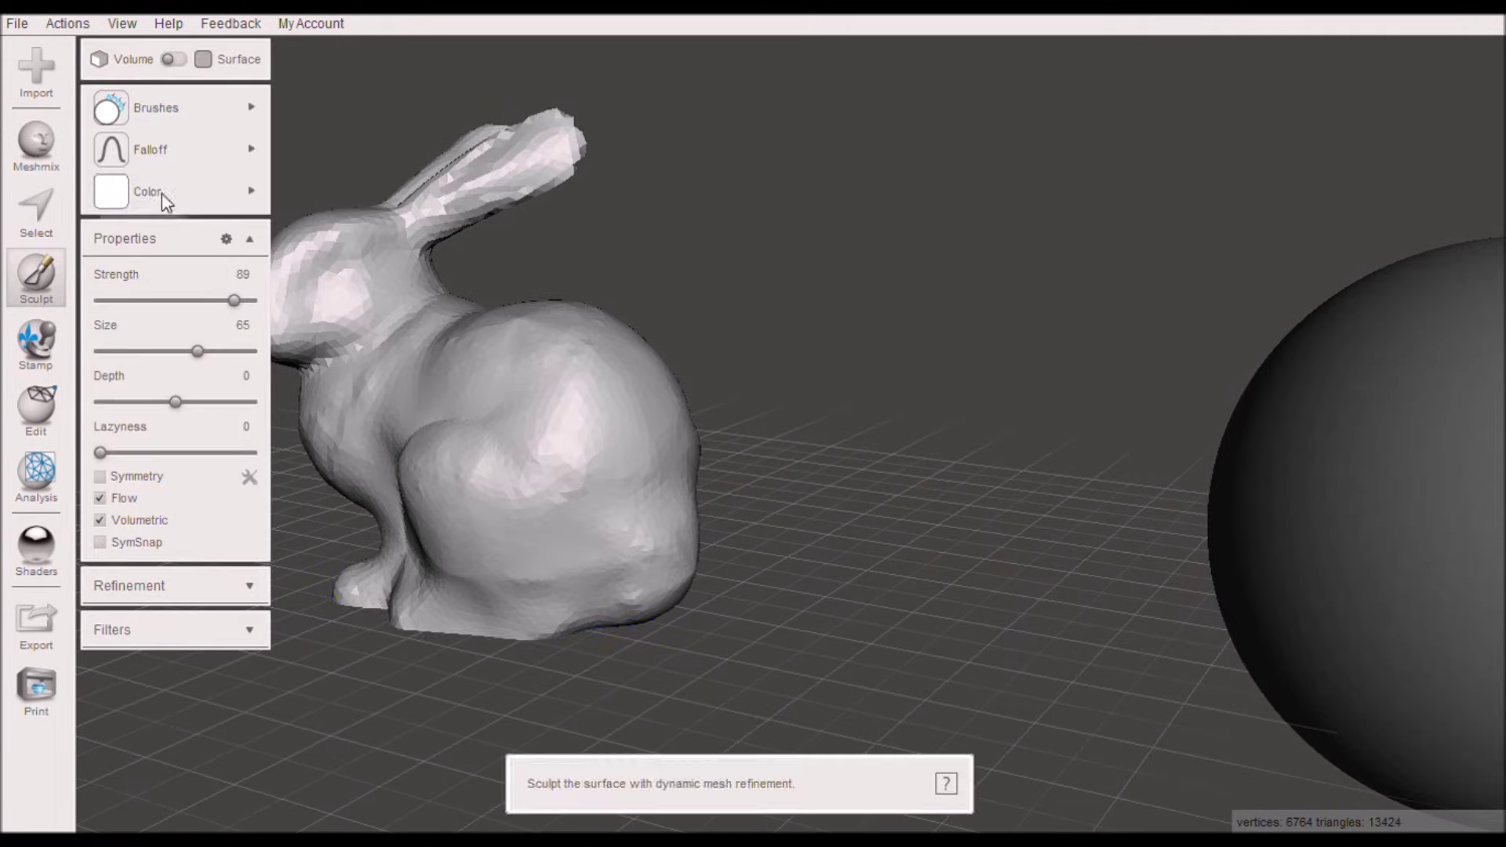
pyautogui.moveTo(301, 153)
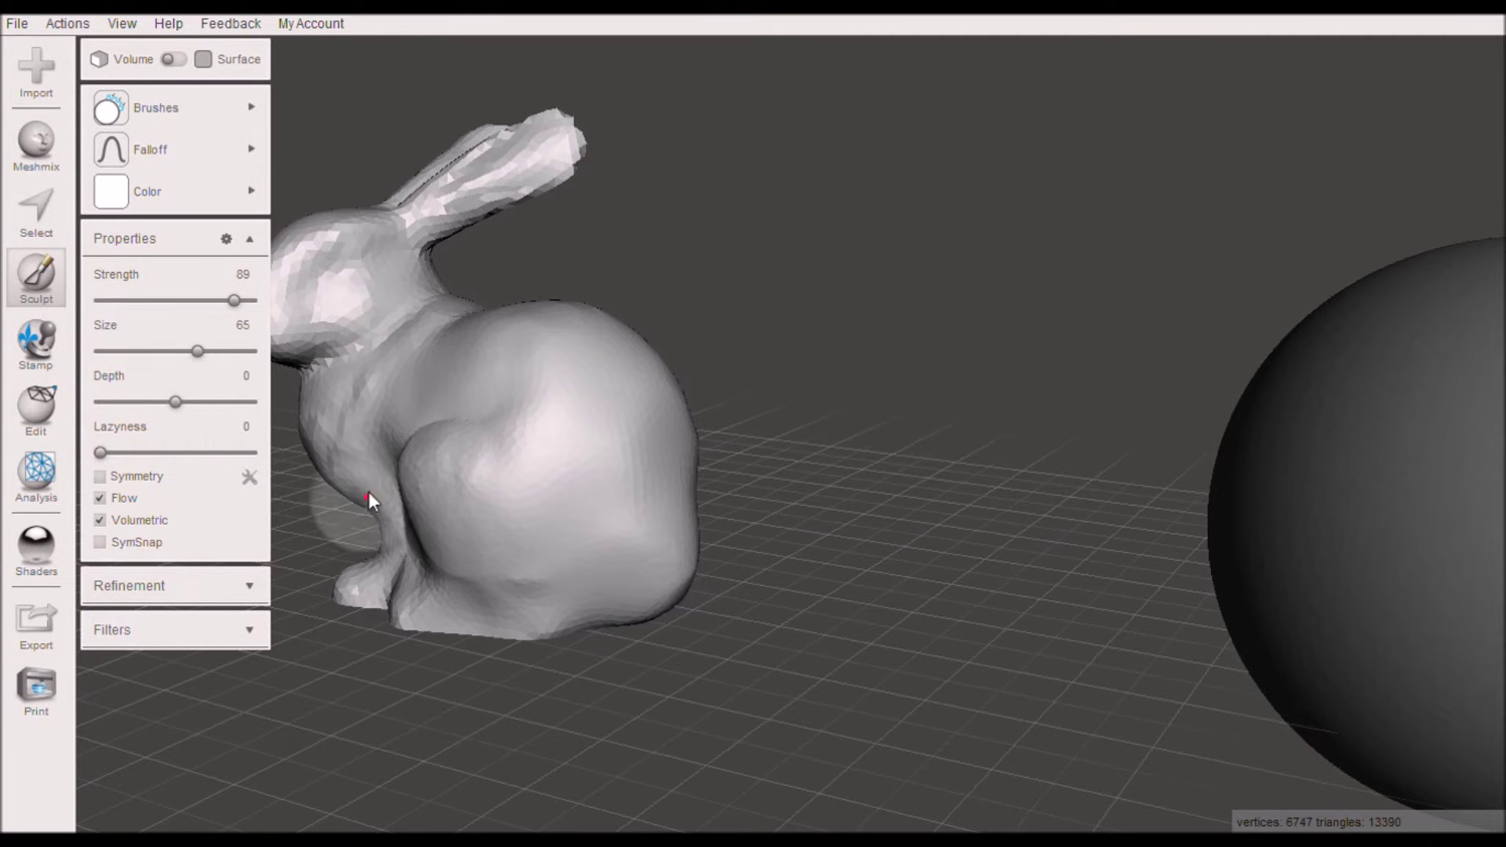
# Step: Try smoothing the bunny's neck, chest and face from several sides with the RobustSmooth brush
pyautogui.moveTo(518, 479); pyautogui.dragTo(729, 494, button='middle')
pyautogui.moveTo(622, 366)
pyautogui.mouseDown()
pyautogui.moveTo(608, 397)
pyautogui.moveTo(679, 327)
pyautogui.mouseUp()
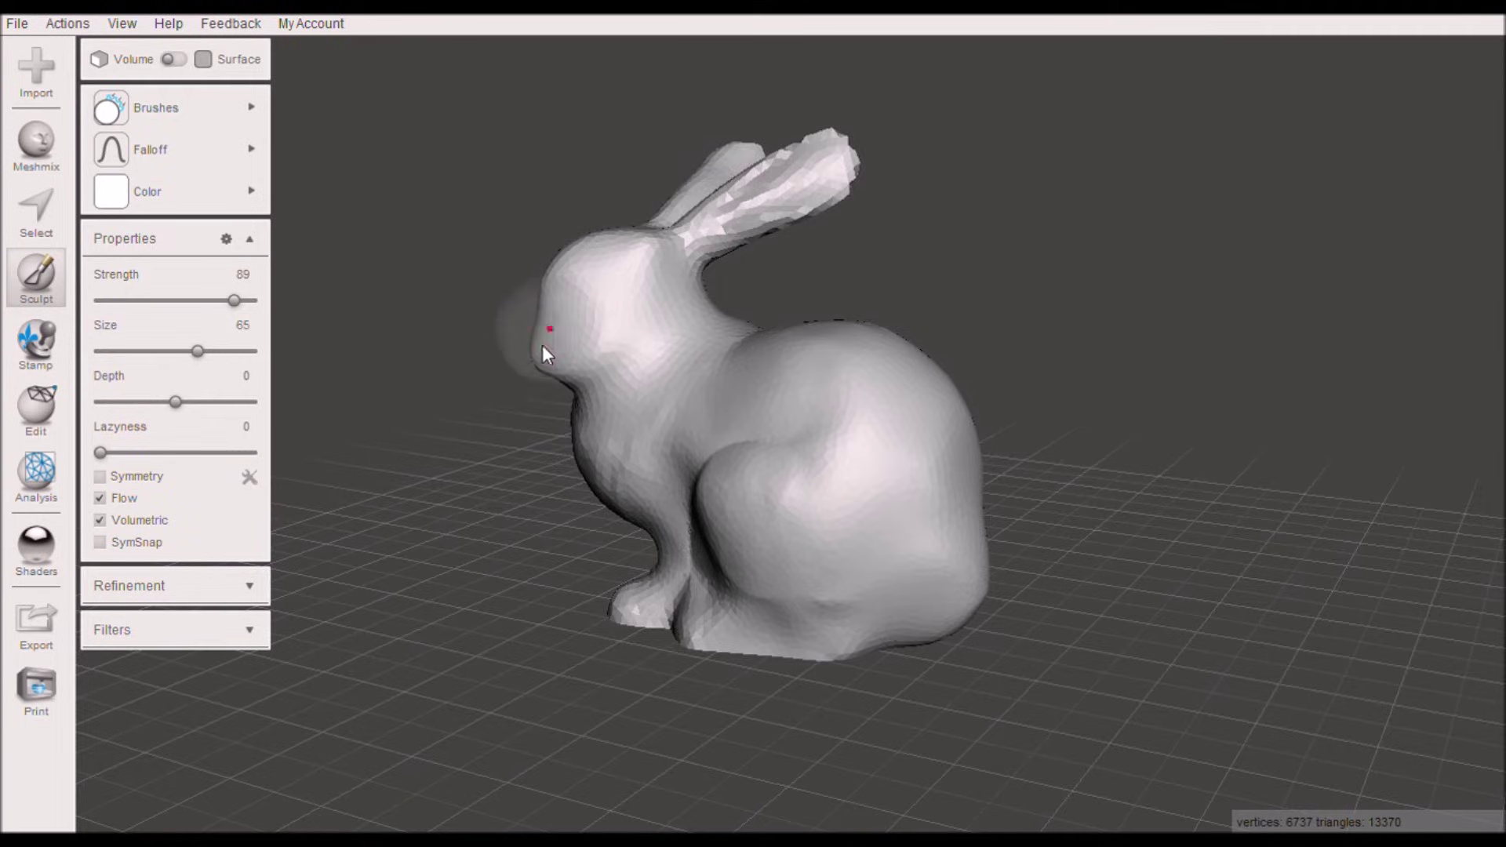
pyautogui.moveTo(543, 345); pyautogui.dragTo(531, 406, button='right')
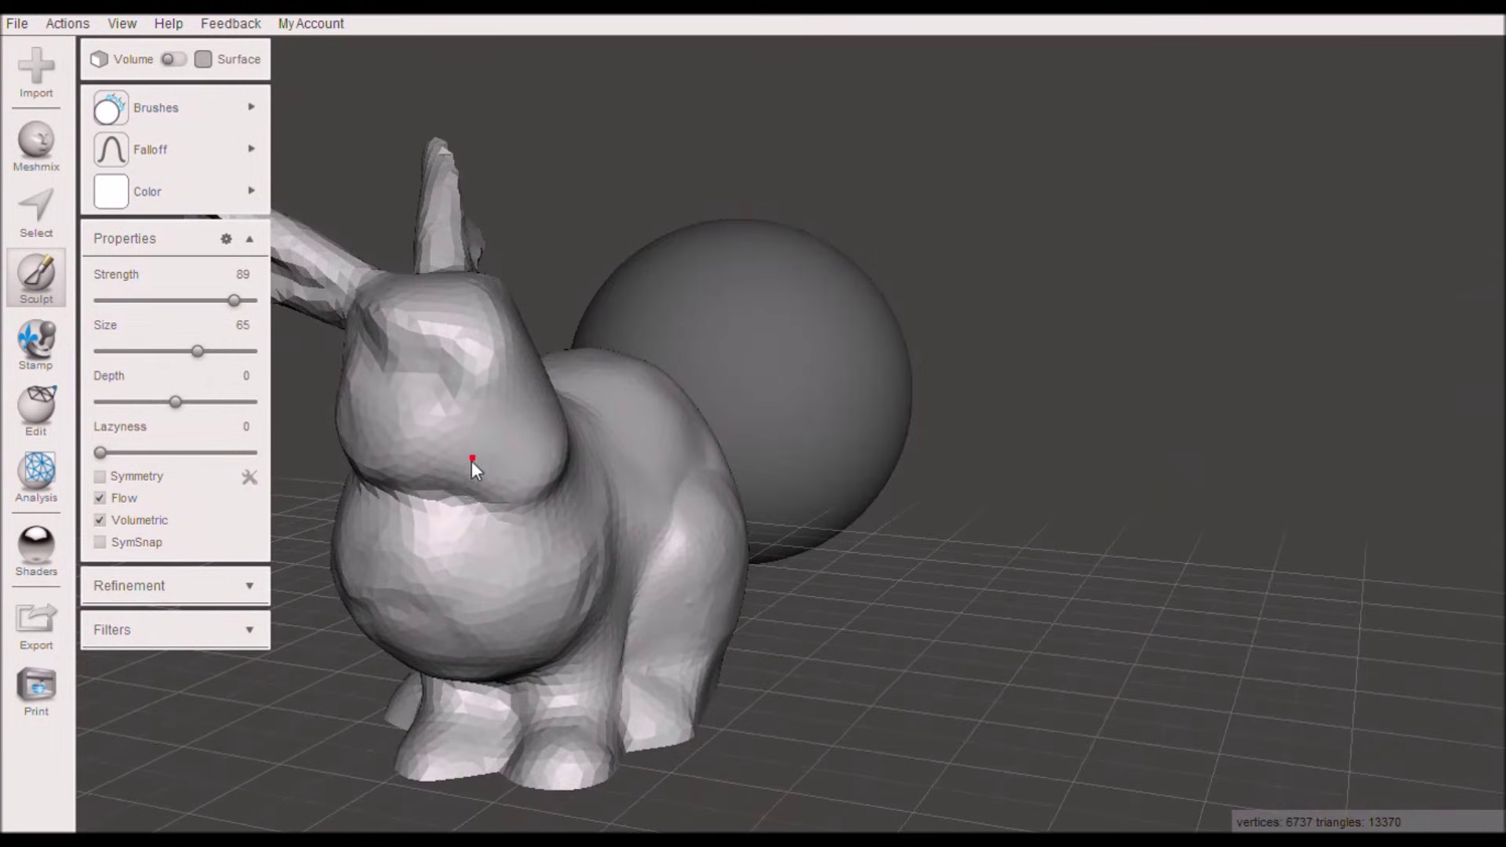
pyautogui.moveTo(531, 469)
pyautogui.mouseDown()
pyautogui.moveTo(495, 361)
pyautogui.moveTo(409, 379)
pyautogui.moveTo(452, 461)
pyautogui.moveTo(481, 422)
pyautogui.mouseUp()
pyautogui.moveTo(481, 422); pyautogui.dragTo(364, 462, button='right')
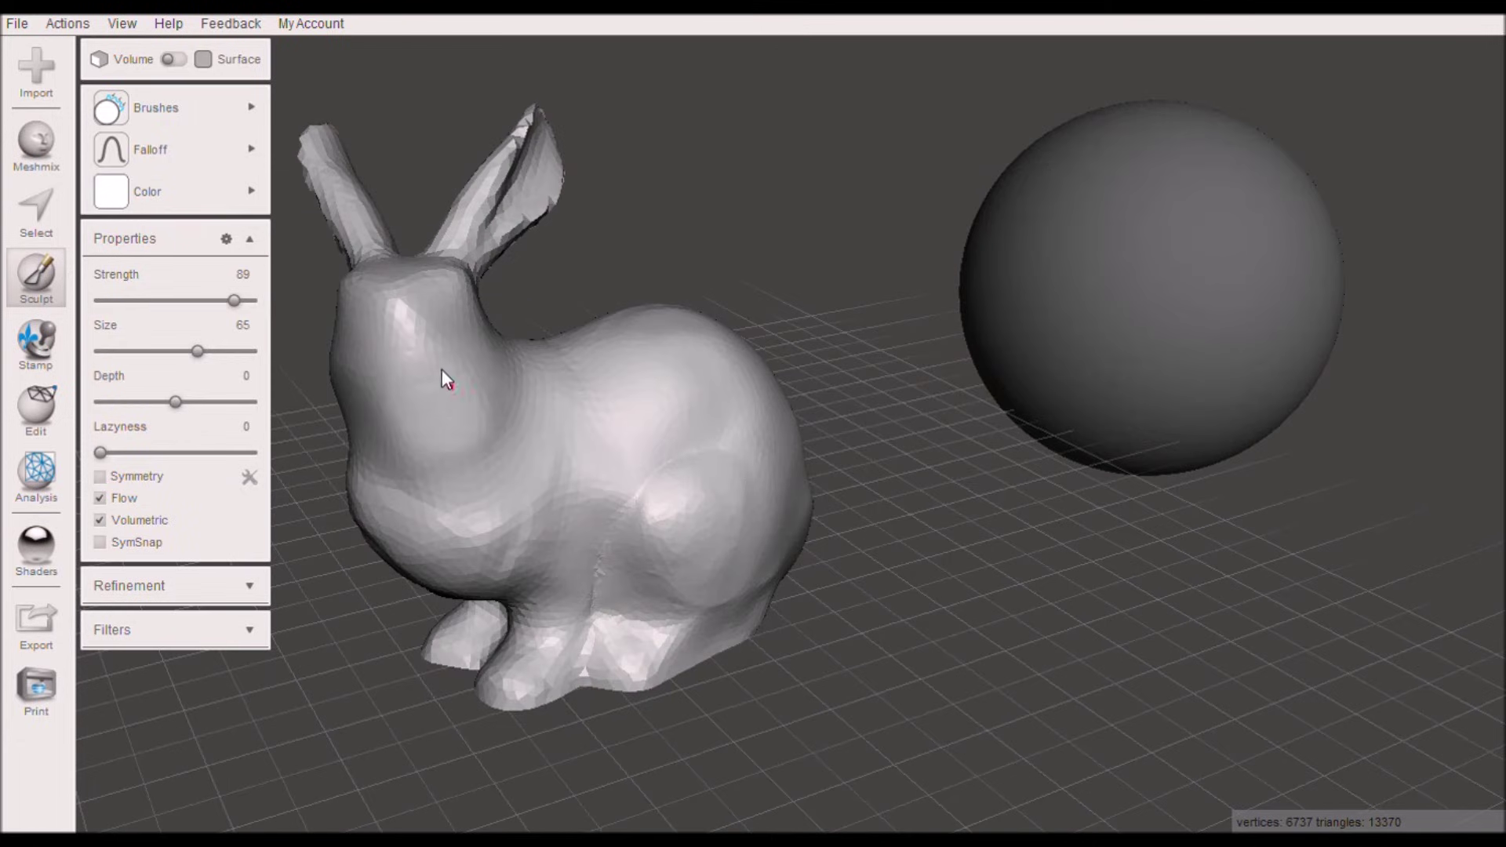
pyautogui.moveTo(442, 370); pyautogui.dragTo(408, 306)
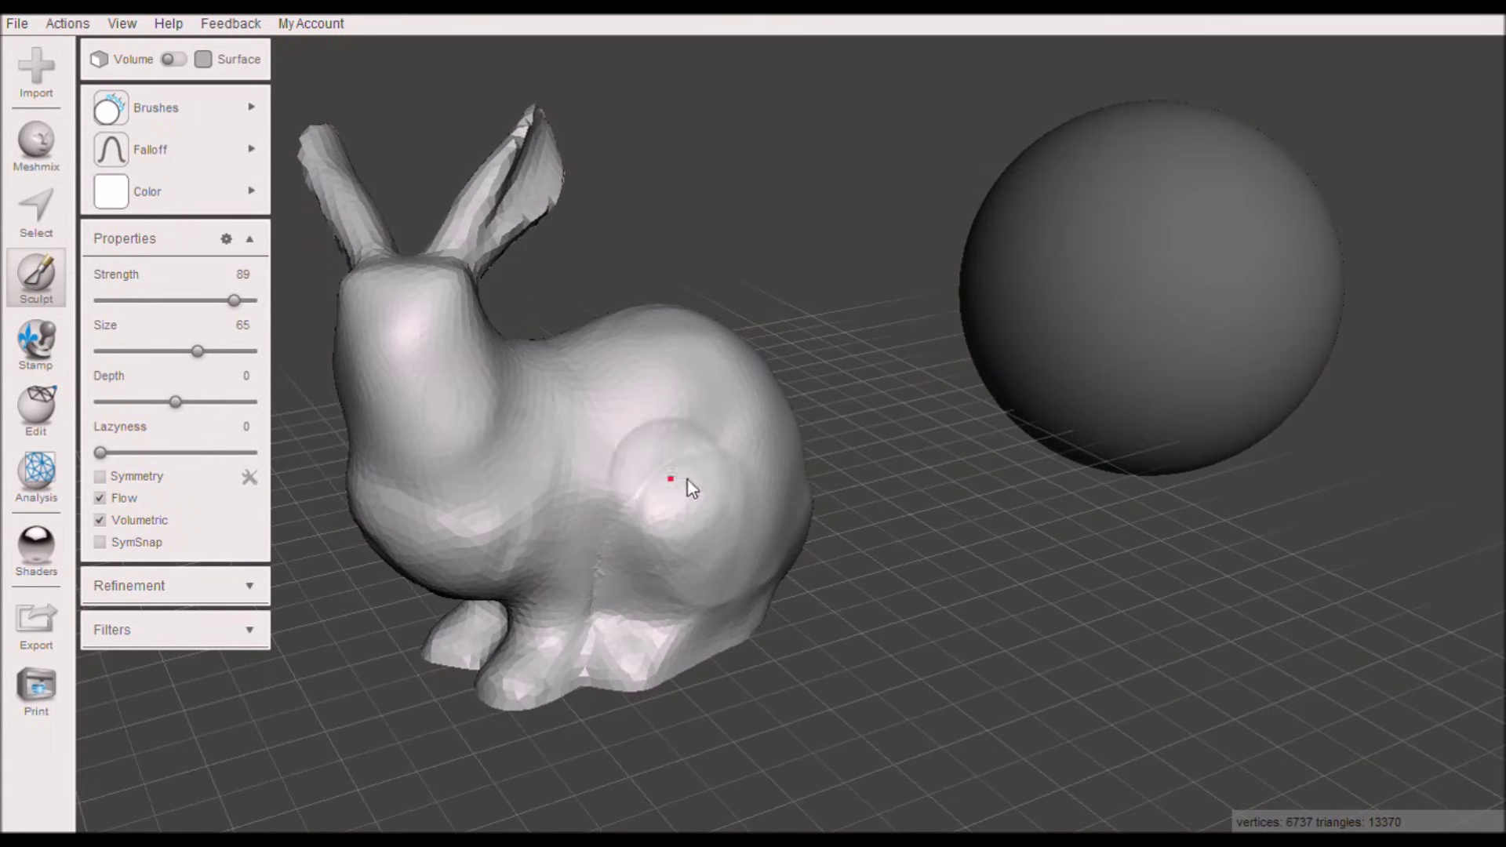
# Step: Undo the RobustSmooth strokes on the bunny's head and chest
pyautogui.moveTo(688, 482); pyautogui.dragTo(591, 431, button='right')
pyautogui.hotkey('ctrl', 'z')
pyautogui.hotkey('ctrl', 'z')
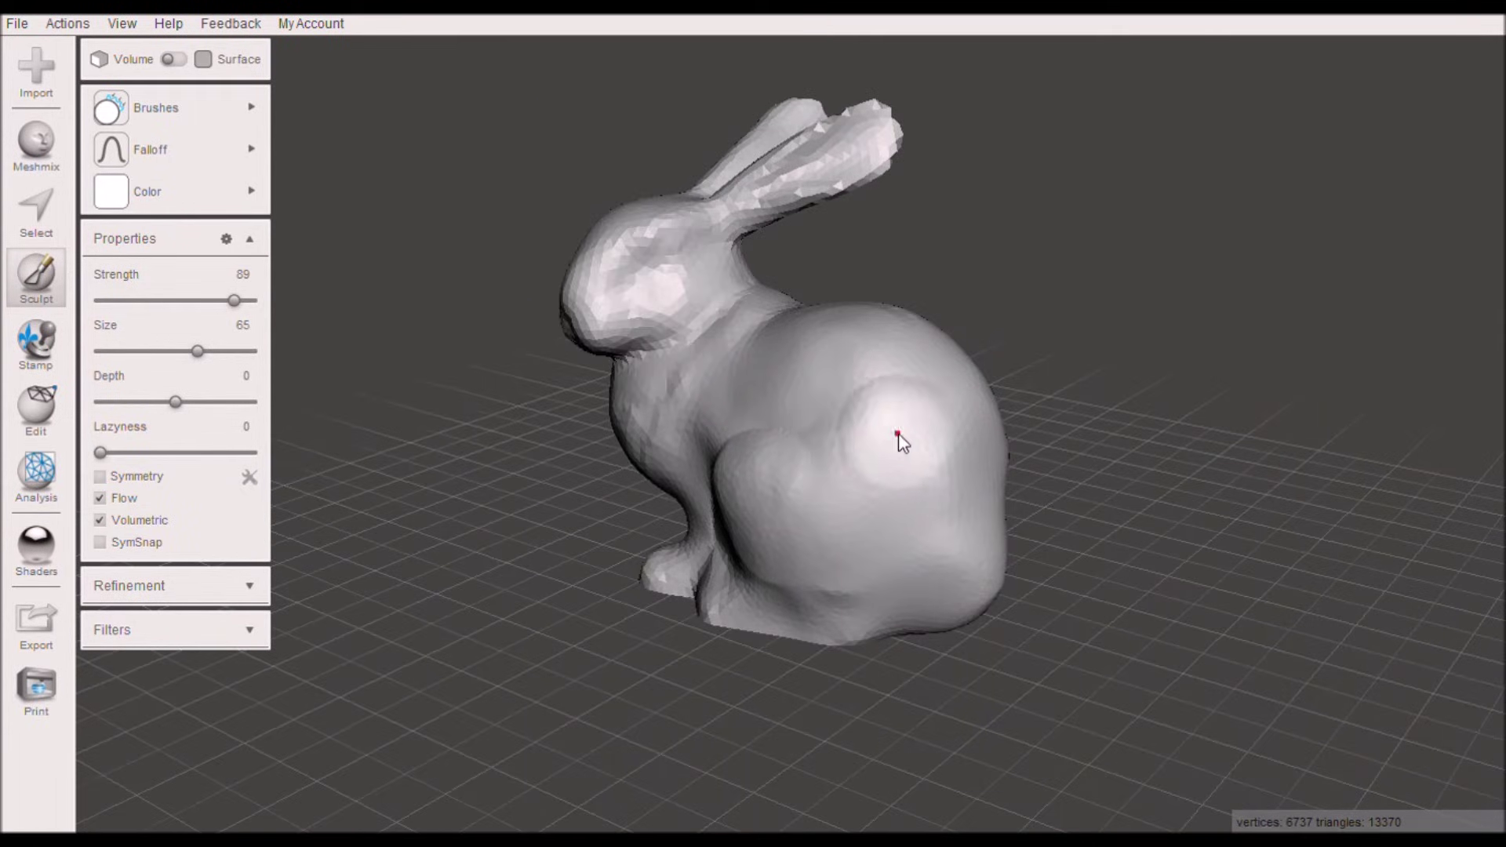
# Step: Smooth the bunny's rump and opposite flank with the RobustSmooth brush at strength 89 and size 65
pyautogui.moveTo(934, 450)
pyautogui.mouseDown(button='right')
pyautogui.moveTo(791, 431)
pyautogui.moveTo(793, 504)
pyautogui.moveTo(917, 608)
pyautogui.mouseUp(button='right')
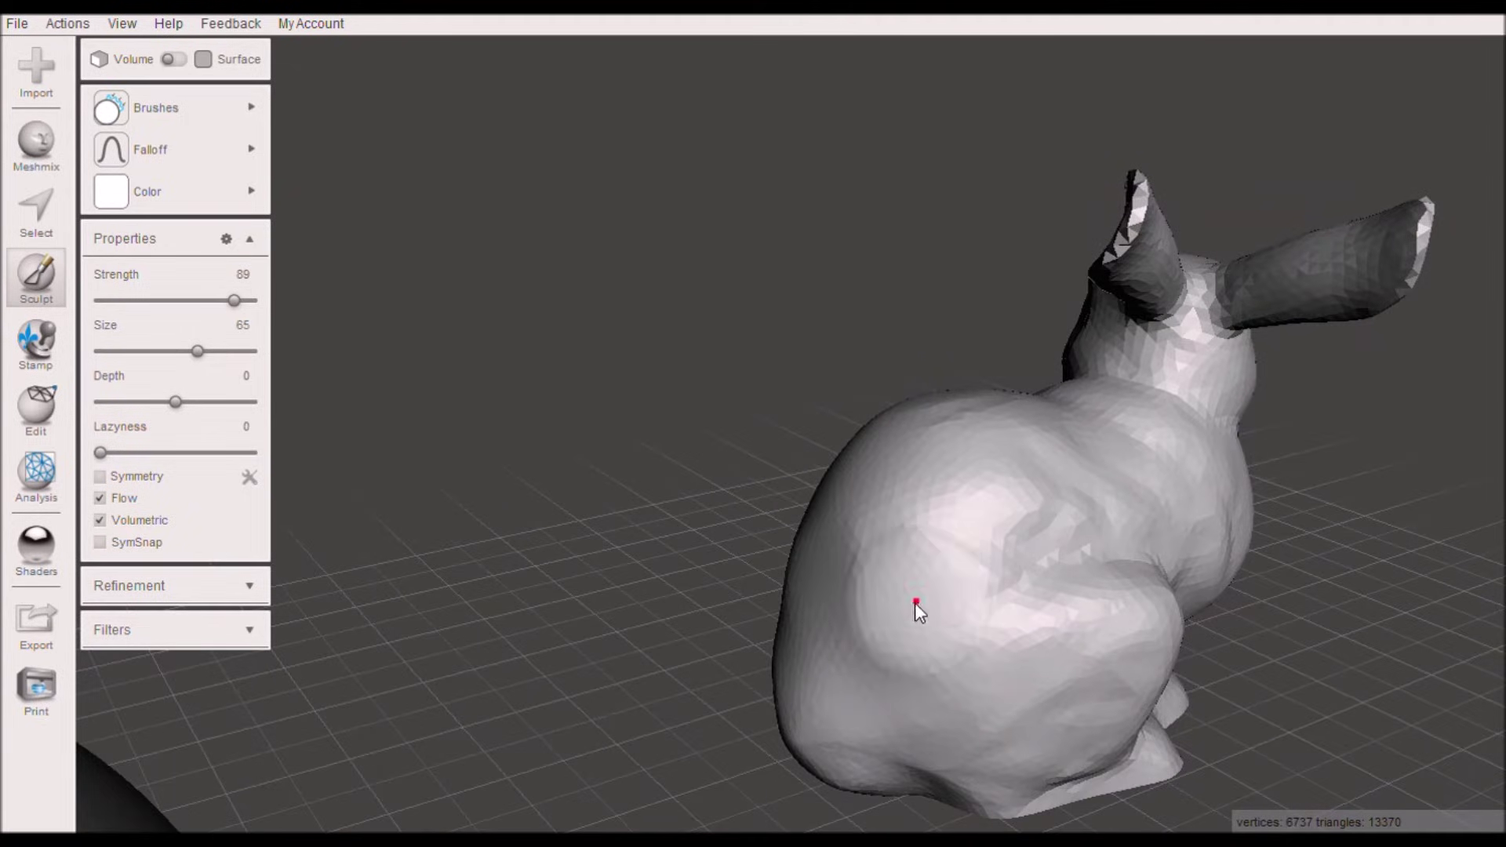
pyautogui.moveTo(798, 553); pyautogui.dragTo(1069, 552)
pyautogui.moveTo(1043, 568); pyautogui.dragTo(797, 510, button='right')
pyautogui.moveTo(797, 510)
pyautogui.mouseDown()
pyautogui.moveTo(627, 728)
pyautogui.moveTo(591, 624)
pyautogui.moveTo(665, 549)
pyautogui.moveTo(689, 577)
pyautogui.mouseUp()
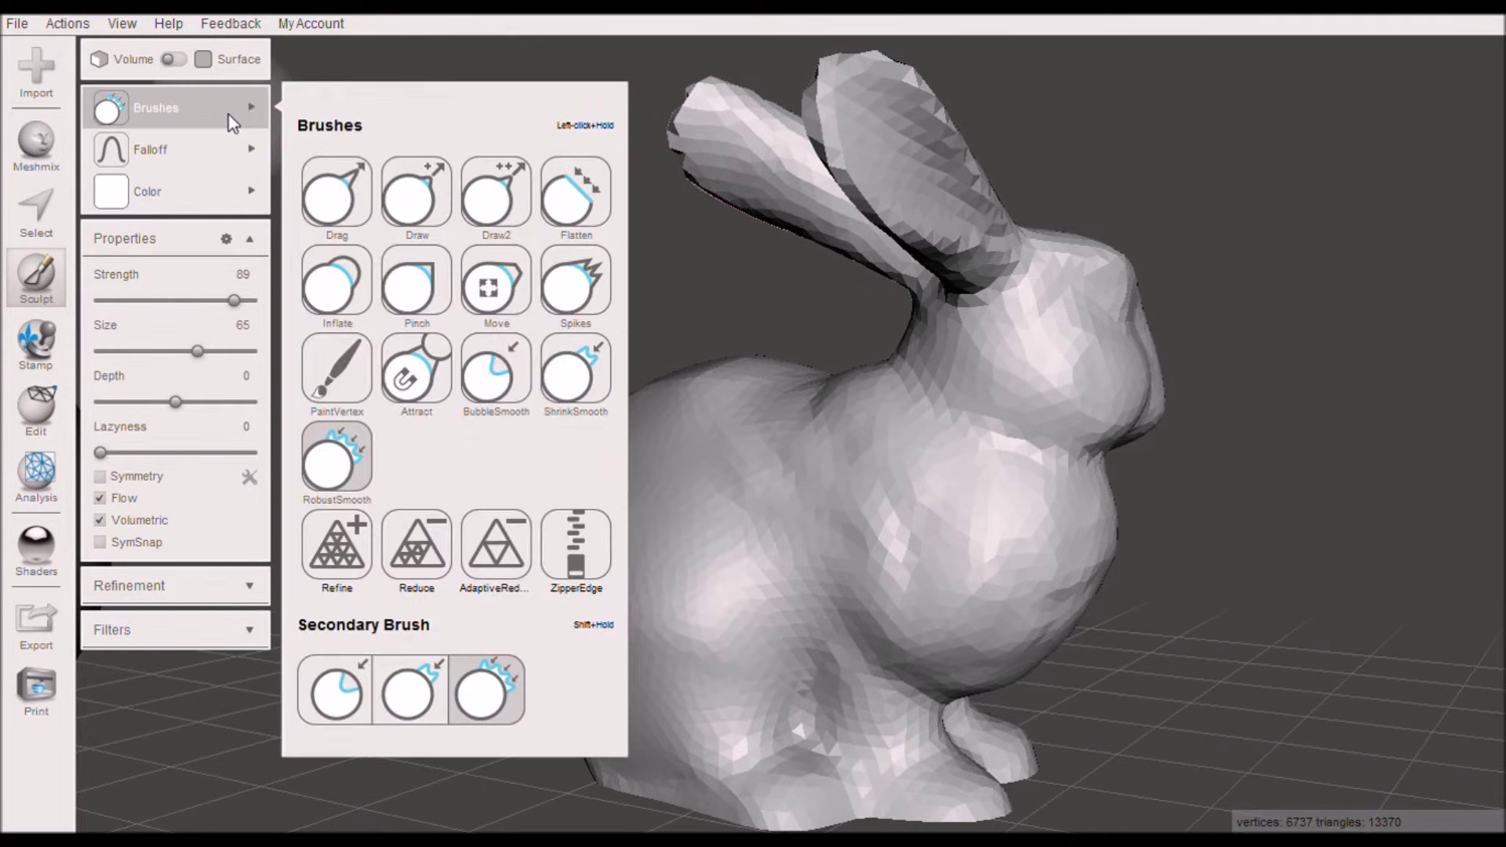
# Step: Switch to the ShrinkSmooth brush and smooth the bunny's chest at strength 21 and size 65
pyautogui.click(562, 384)
pyautogui.moveTo(1145, 537); pyautogui.dragTo(942, 528, button='right')
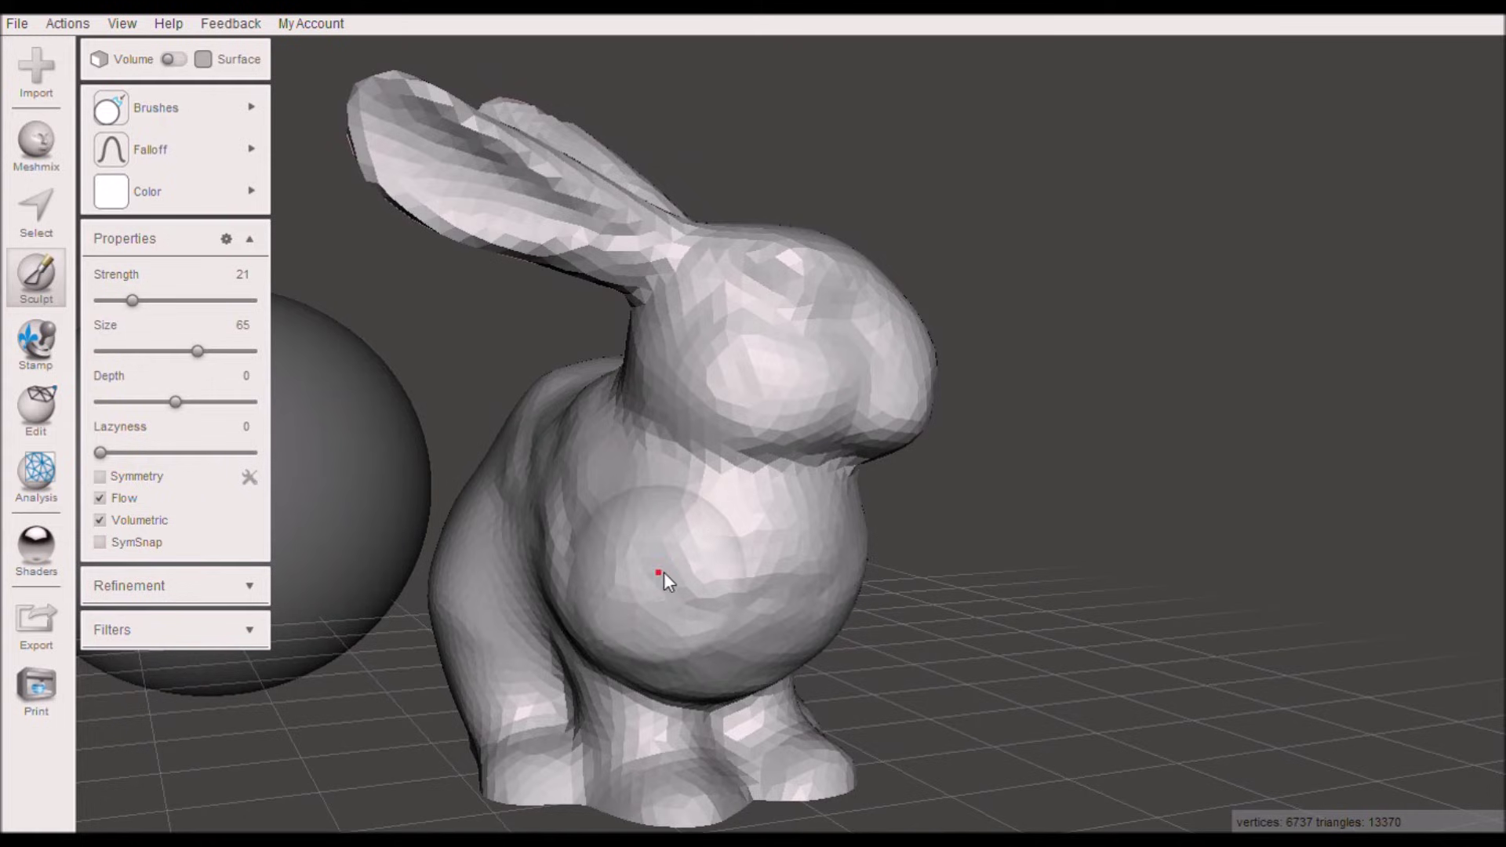
pyautogui.moveTo(664, 572); pyautogui.dragTo(827, 564, button='right')
pyautogui.moveTo(992, 555)
pyautogui.mouseDown()
pyautogui.moveTo(908, 590)
pyautogui.moveTo(996, 607)
pyautogui.moveTo(1048, 549)
pyautogui.mouseUp()
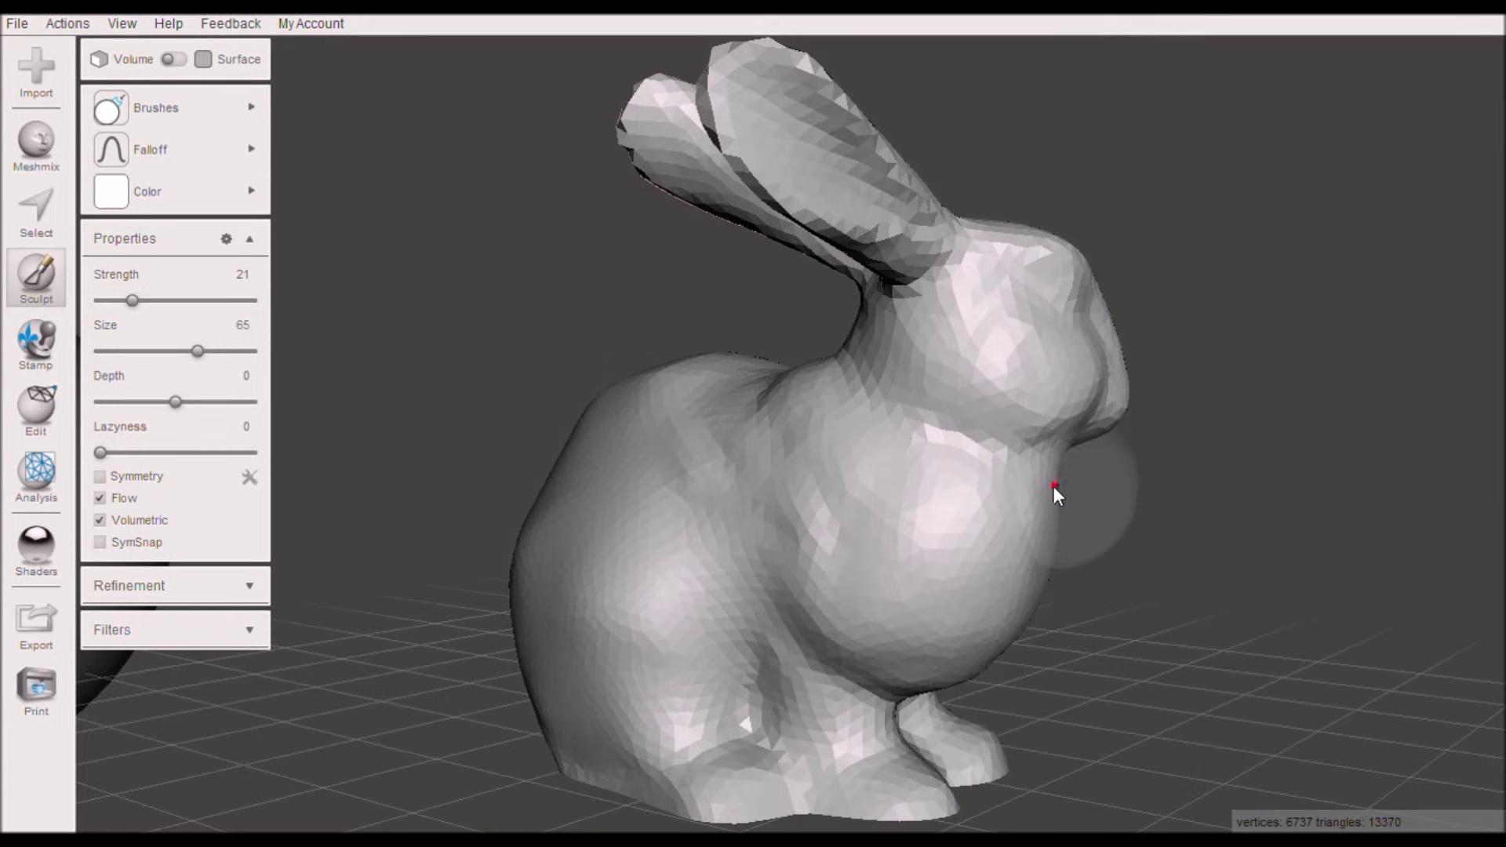
pyautogui.moveTo(1054, 485)
pyautogui.mouseDown()
pyautogui.moveTo(1033, 579)
pyautogui.moveTo(973, 666)
pyautogui.mouseUp()
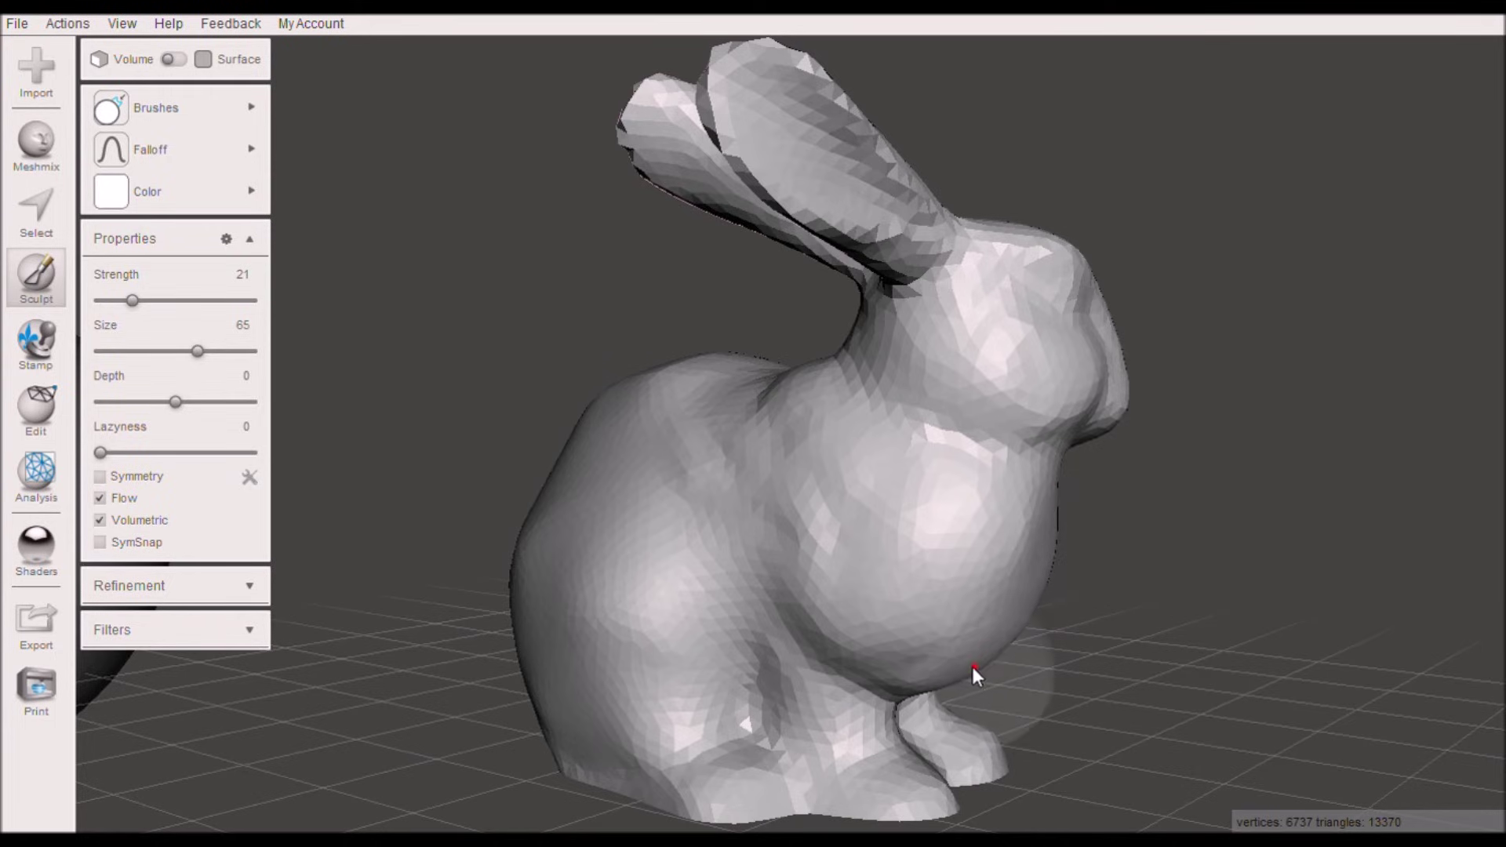
# Step: Raise the ShrinkSmooth strength to 63 and smooth along the bunny's back and upper flank
pyautogui.moveTo(752, 423); pyautogui.dragTo(800, 411, button='right')
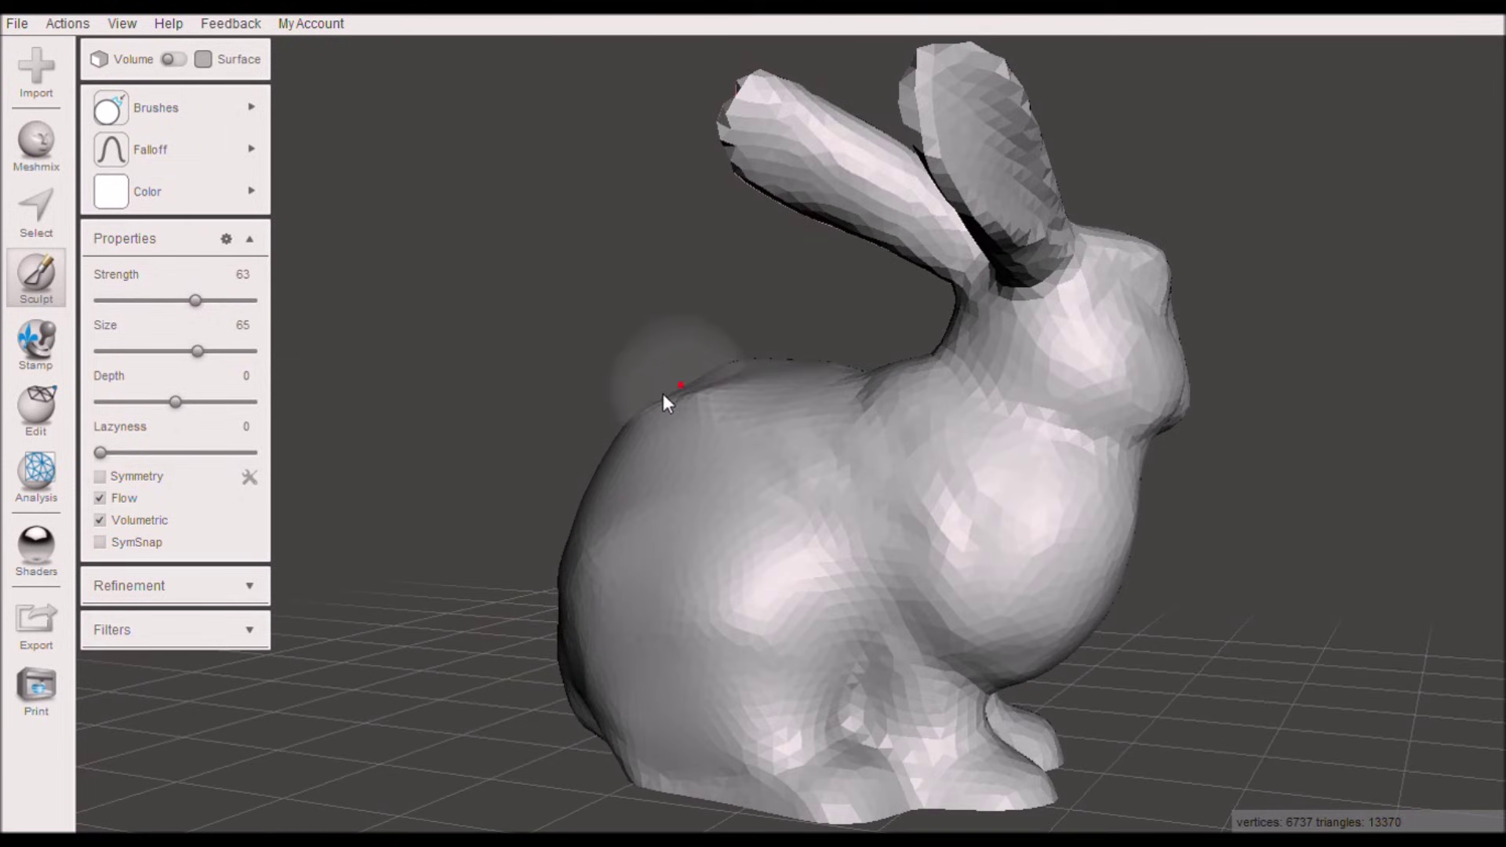
pyautogui.moveTo(662, 393)
pyautogui.mouseDown()
pyautogui.moveTo(628, 426)
pyautogui.moveTo(774, 367)
pyautogui.moveTo(740, 365)
pyautogui.moveTo(698, 389)
pyautogui.moveTo(822, 371)
pyautogui.moveTo(670, 406)
pyautogui.moveTo(564, 541)
pyautogui.moveTo(625, 511)
pyautogui.moveTo(662, 528)
pyautogui.moveTo(642, 471)
pyautogui.mouseUp()
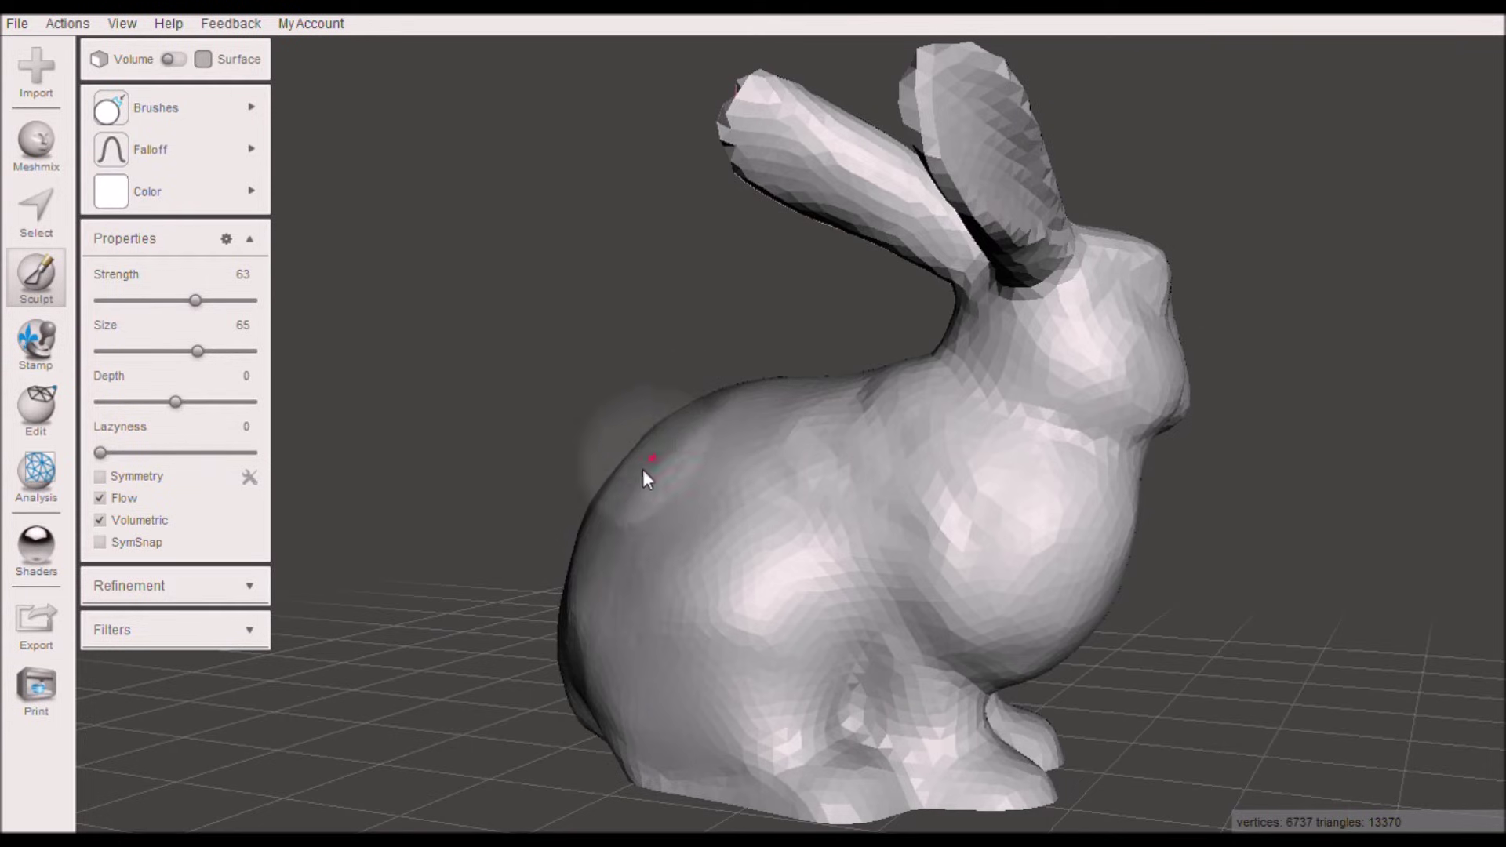
pyautogui.moveTo(777, 390); pyautogui.dragTo(1057, 423, button='right')
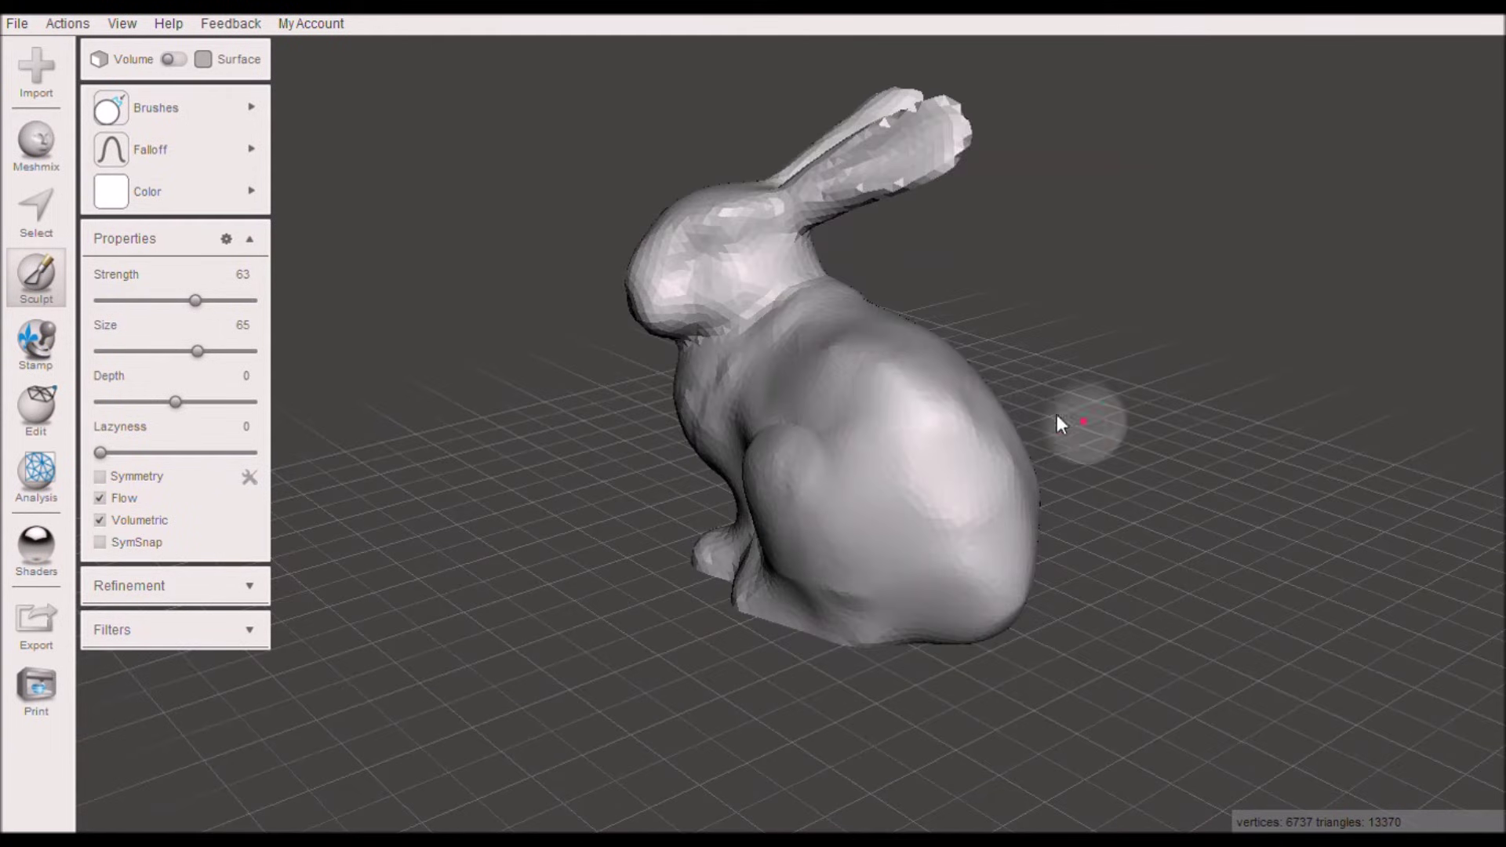
pyautogui.moveTo(871, 369); pyautogui.dragTo(932, 424)
# Step: Switch to the BubbleSmooth brush and smooth the bunny's flank, haunch and chest at strength 48 and size 65
pyautogui.moveTo(242, 113)
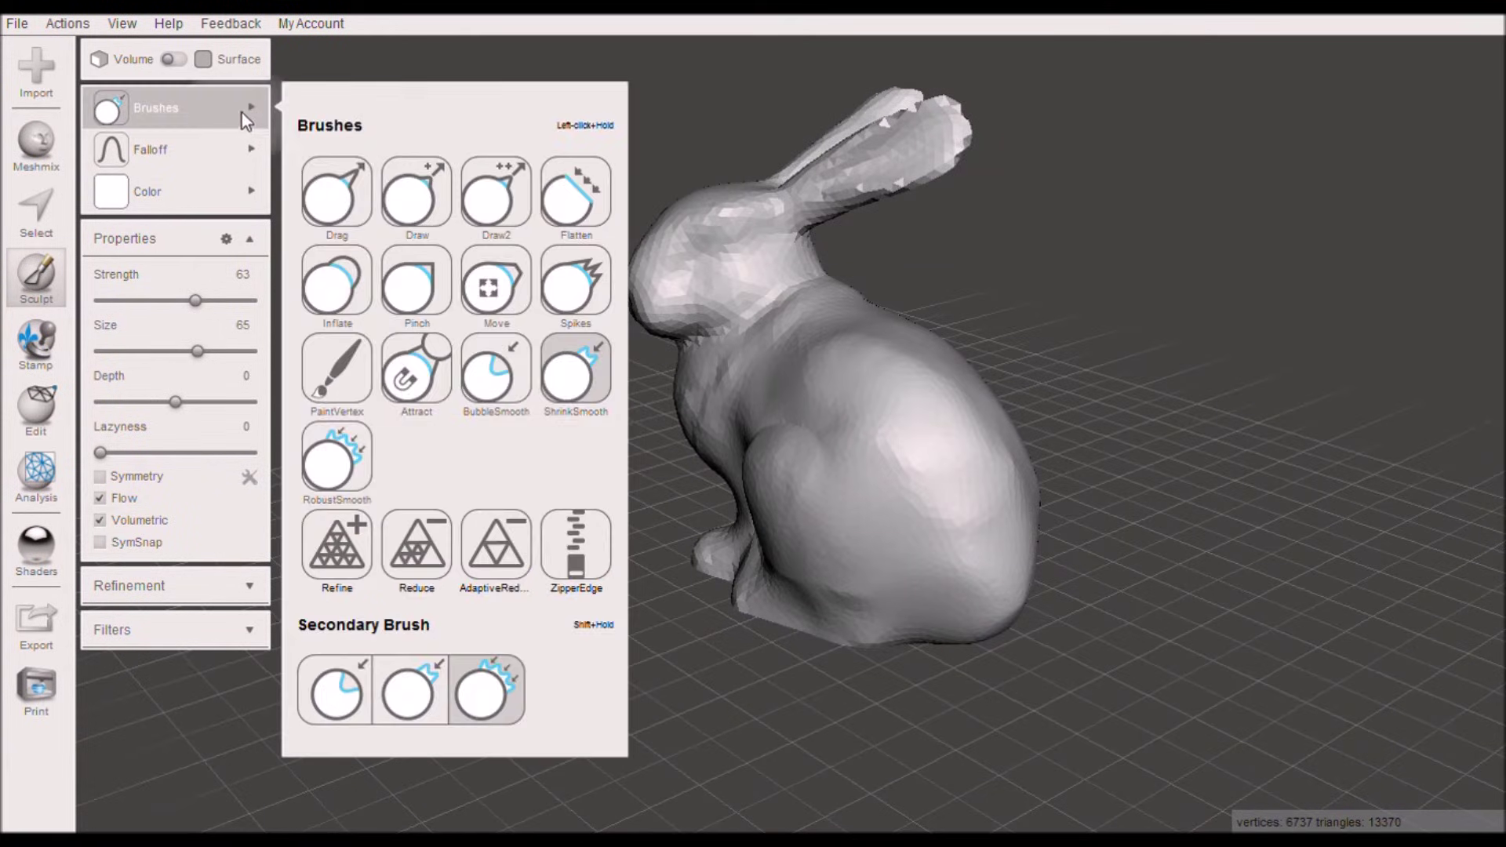
pyautogui.click(495, 369)
pyautogui.moveTo(830, 365); pyautogui.dragTo(812, 367, button='right')
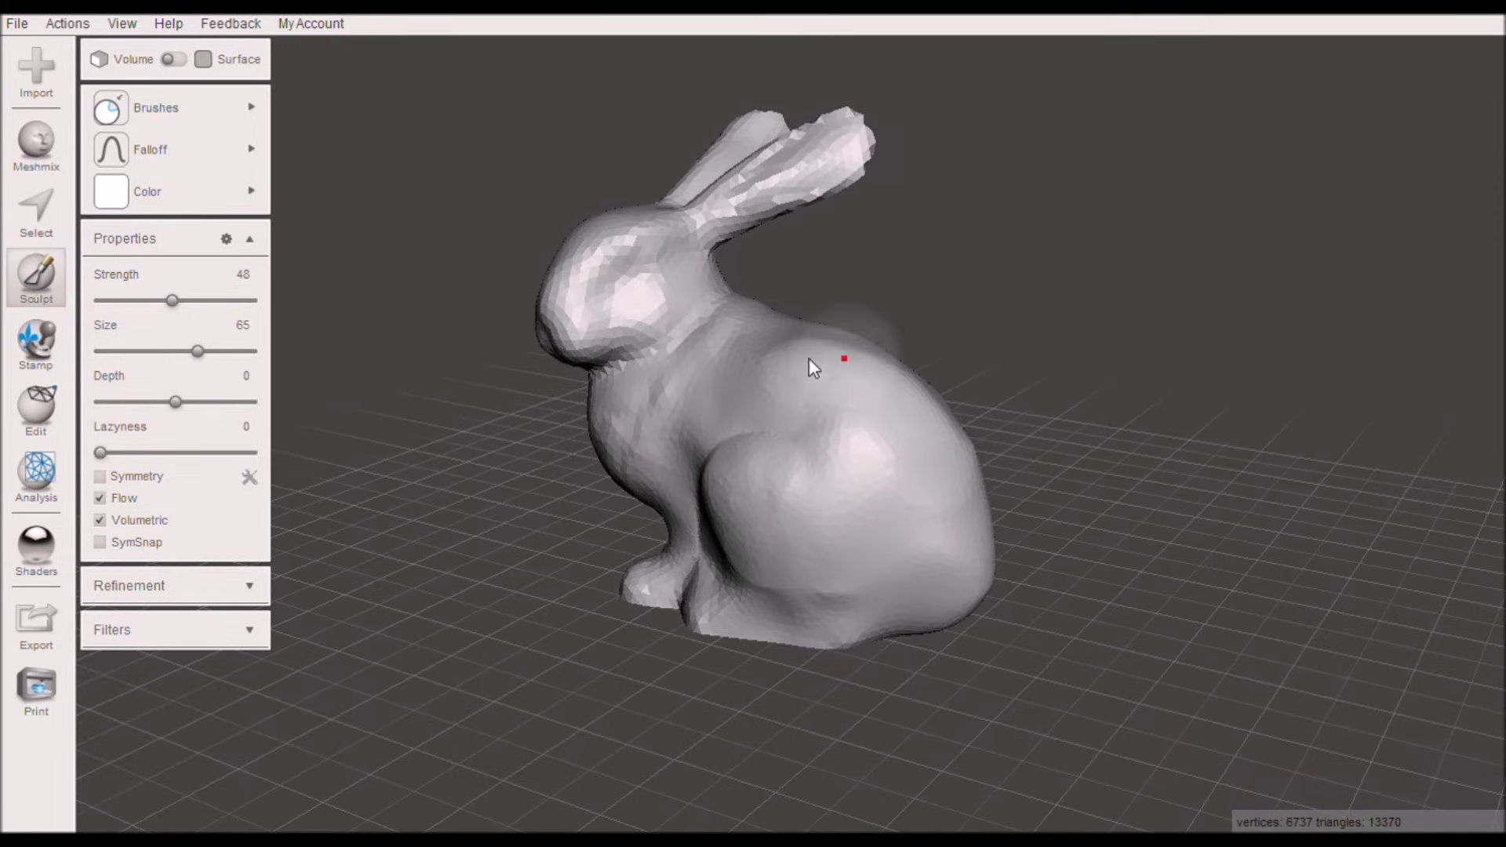
pyautogui.moveTo(809, 359)
pyautogui.mouseDown()
pyautogui.moveTo(774, 360)
pyautogui.moveTo(811, 358)
pyautogui.moveTo(811, 427)
pyautogui.moveTo(723, 440)
pyautogui.mouseUp()
pyautogui.moveTo(723, 440); pyautogui.dragTo(940, 400, button='right')
pyautogui.moveTo(653, 480)
pyautogui.mouseDown()
pyautogui.moveTo(591, 596)
pyautogui.moveTo(528, 499)
pyautogui.mouseUp()
pyautogui.moveTo(742, 379); pyautogui.dragTo(515, 378, button='right')
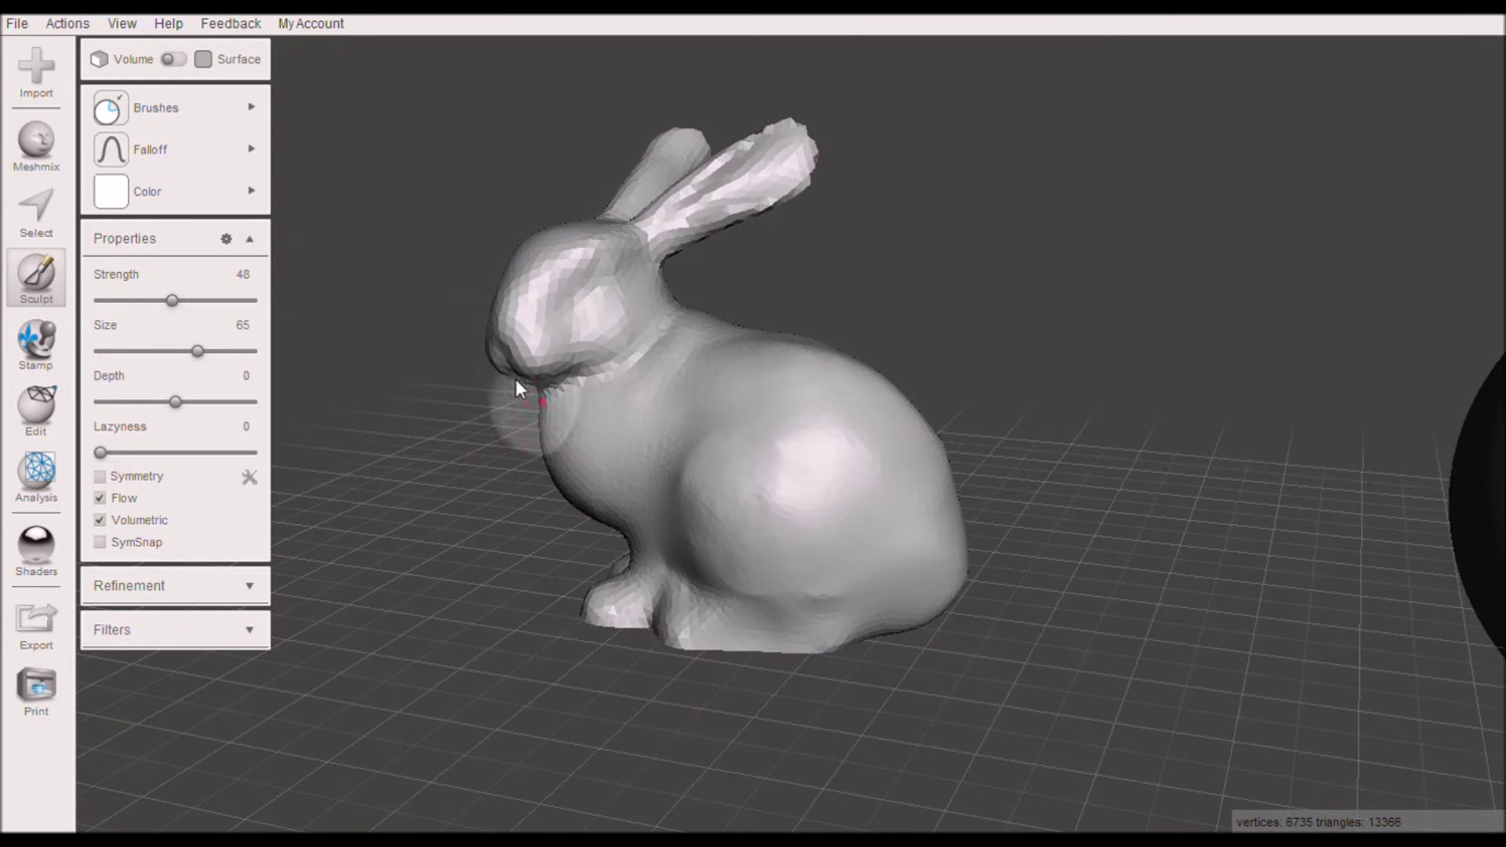
# Step: Try smoothing the bunny's ears with the RobustSmooth brush at strength 89 and size 65
pyautogui.click(194, 101)
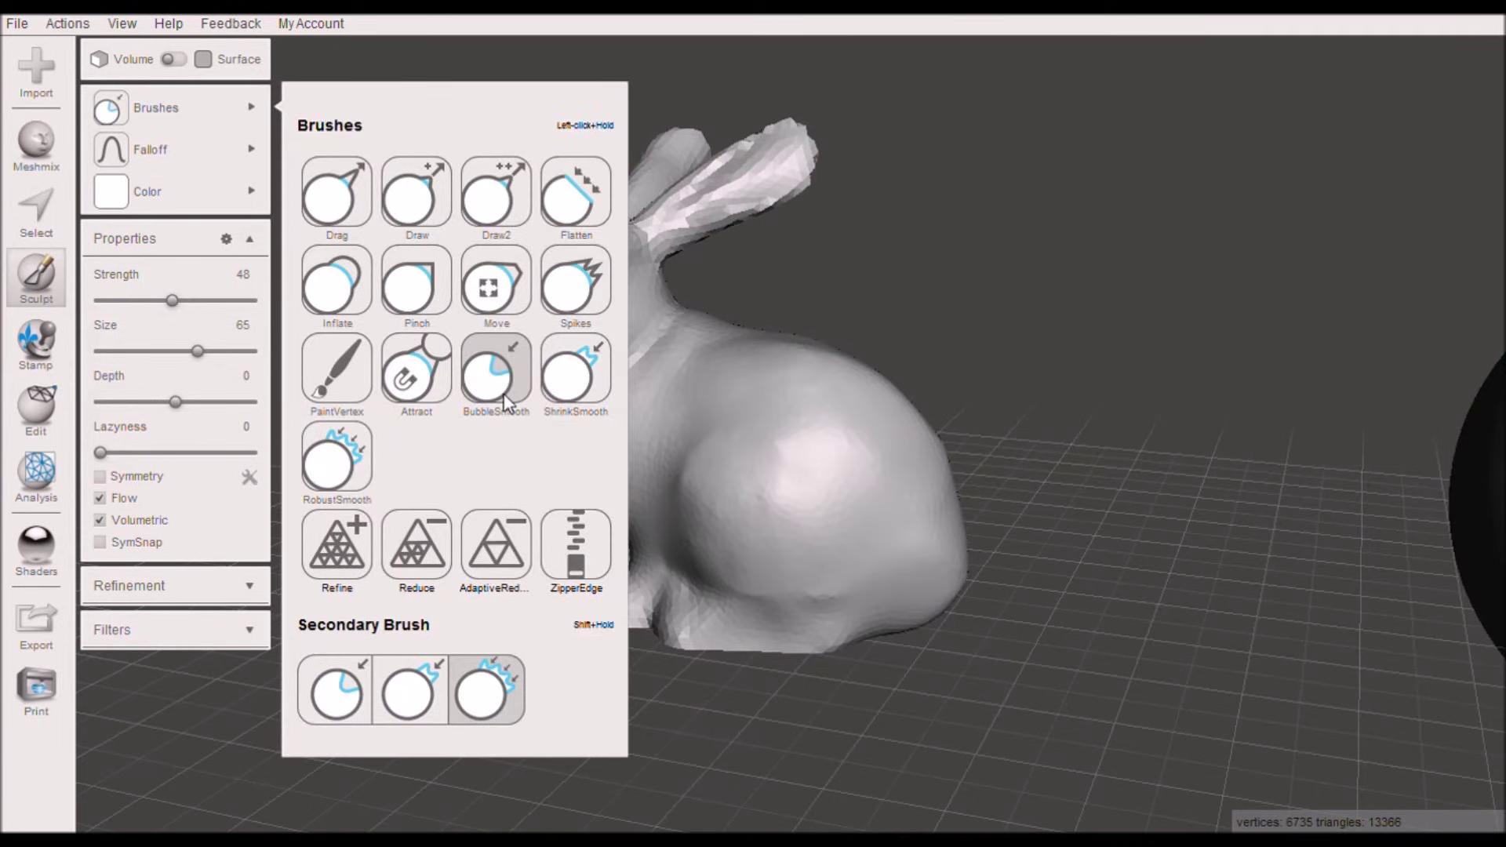
pyautogui.click(336, 459)
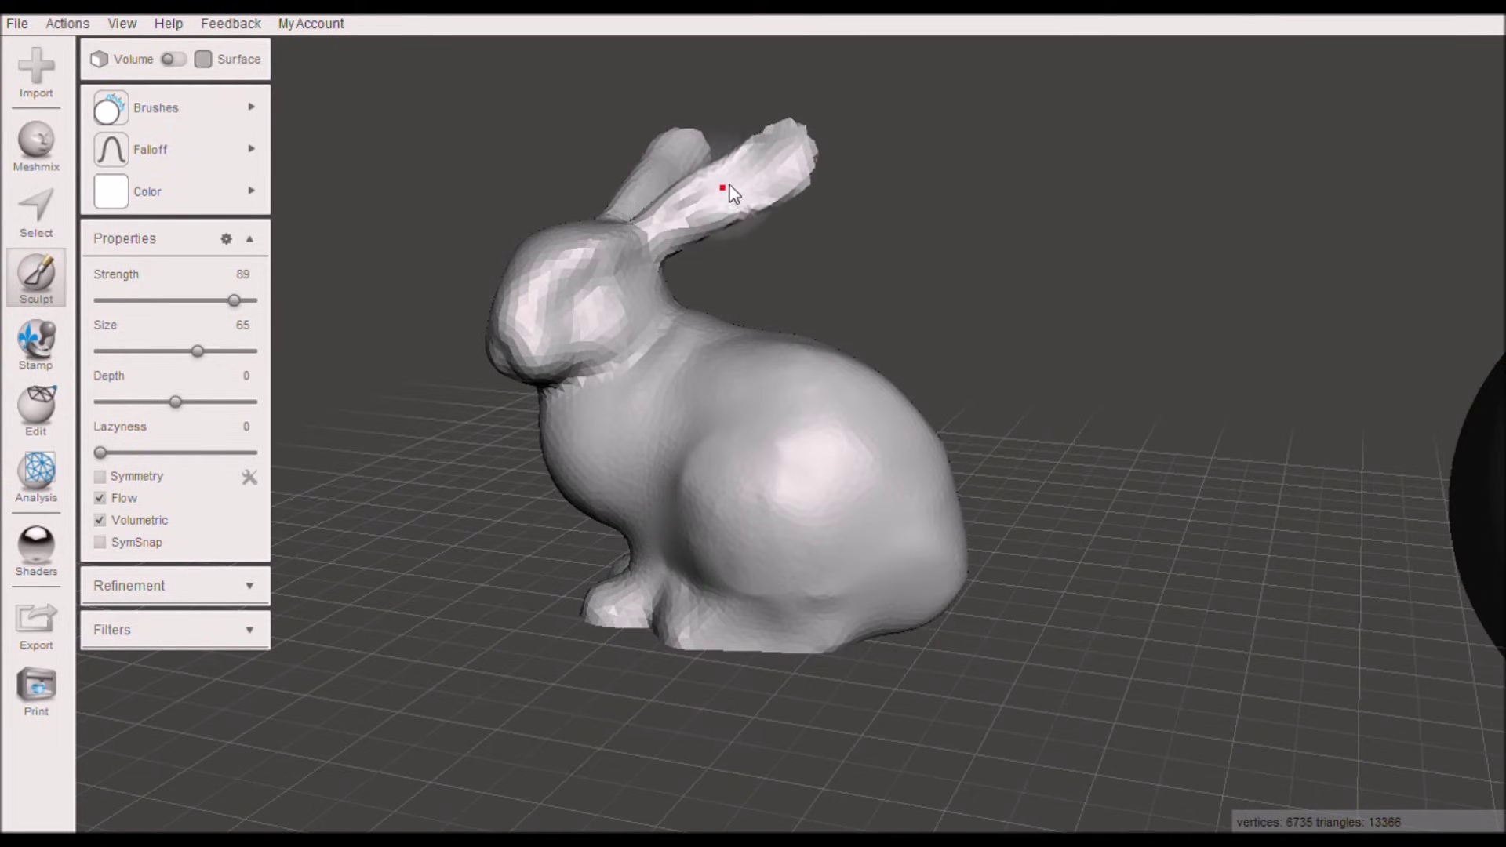
pyautogui.moveTo(730, 186); pyautogui.dragTo(816, 149)
pyautogui.moveTo(925, 228)
pyautogui.mouseDown(button='right')
pyautogui.moveTo(681, 275)
pyautogui.moveTo(917, 243)
pyautogui.mouseUp(button='right')
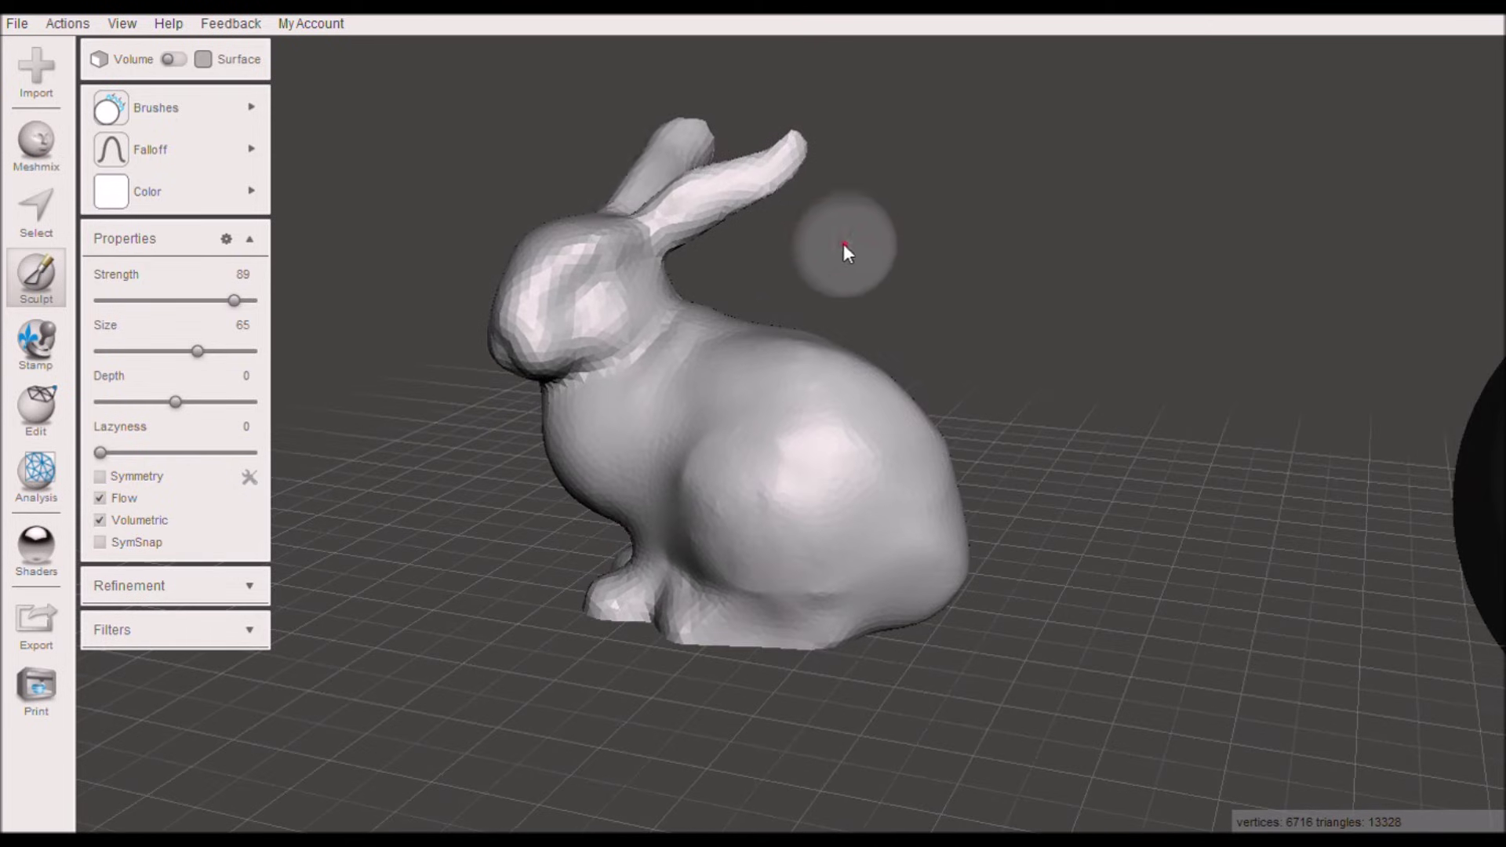
pyautogui.moveTo(690, 134)
pyautogui.mouseDown()
pyautogui.moveTo(806, 151)
pyautogui.moveTo(794, 176)
pyautogui.mouseUp()
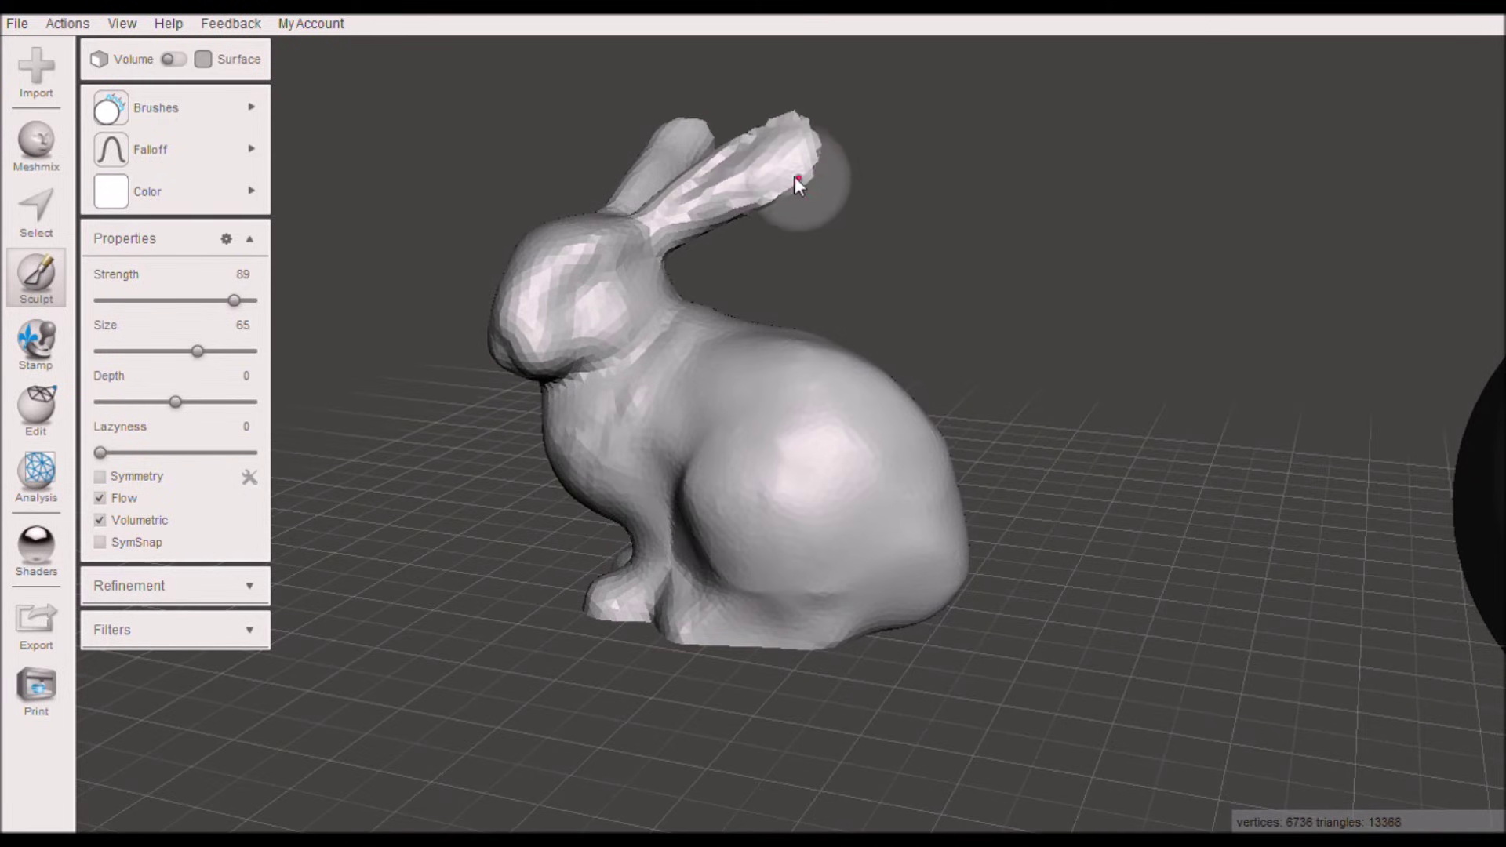
# Step: Select a diagonal strip of faces on the bunny's haunch with the Unwrap Brush at size 36 and delete it
pyautogui.moveTo(241, 125)
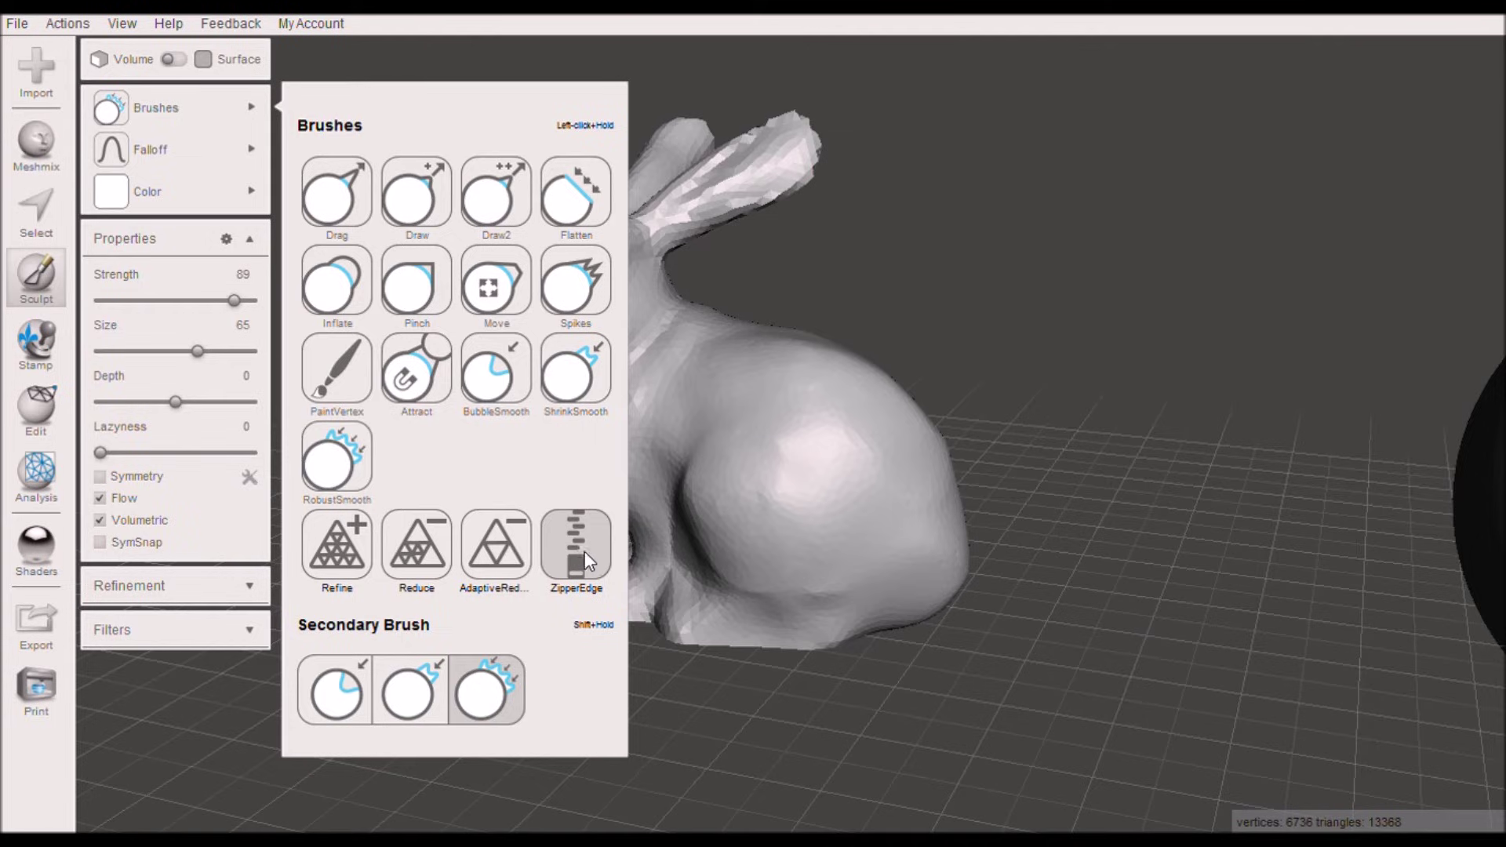
pyautogui.click(36, 210)
pyautogui.moveTo(197, 219); pyautogui.dragTo(154, 219)
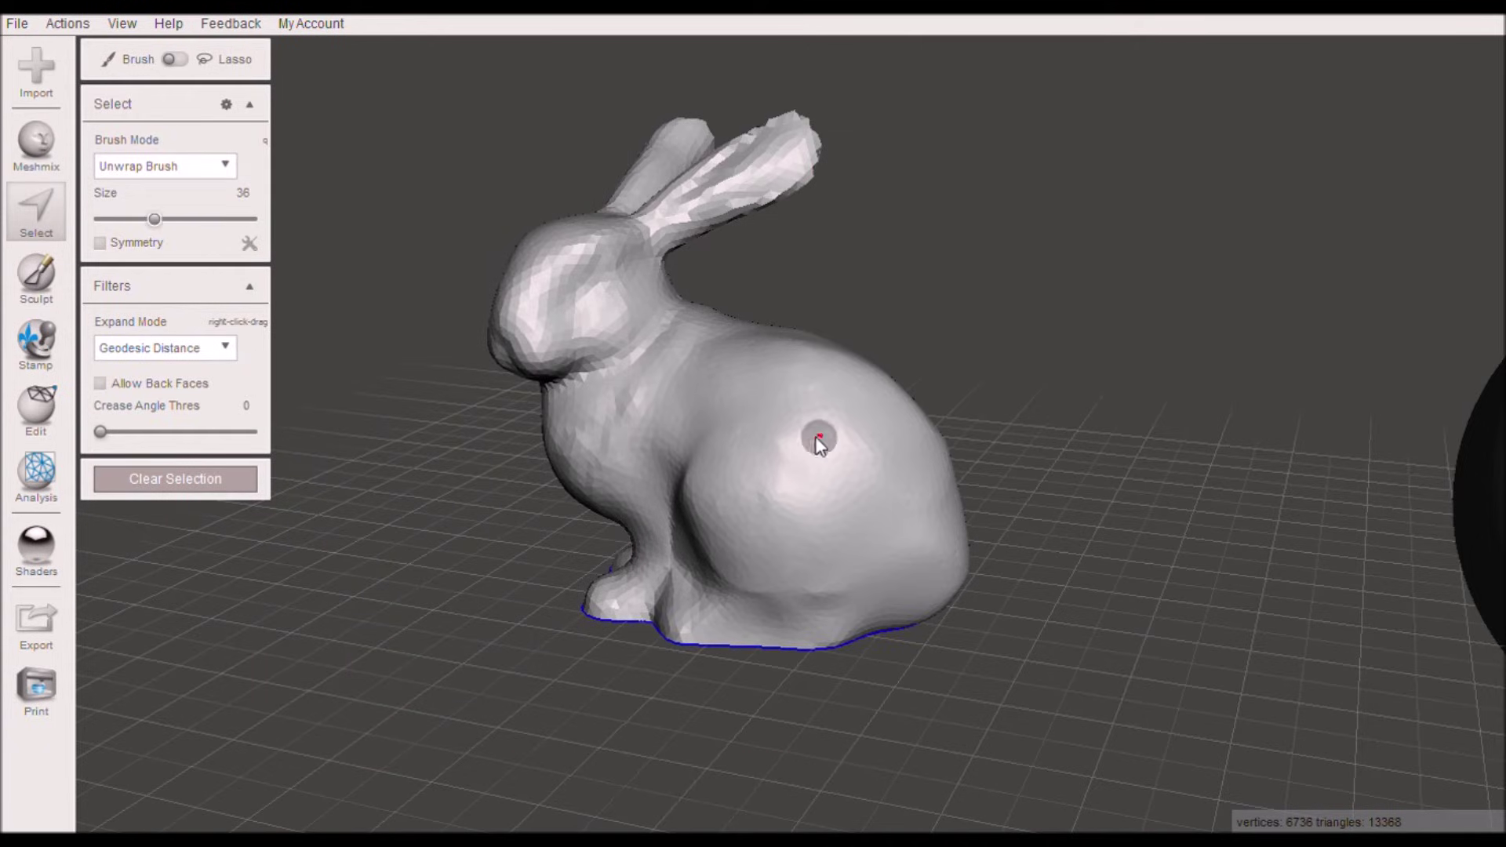
pyautogui.moveTo(733, 399); pyautogui.dragTo(815, 474)
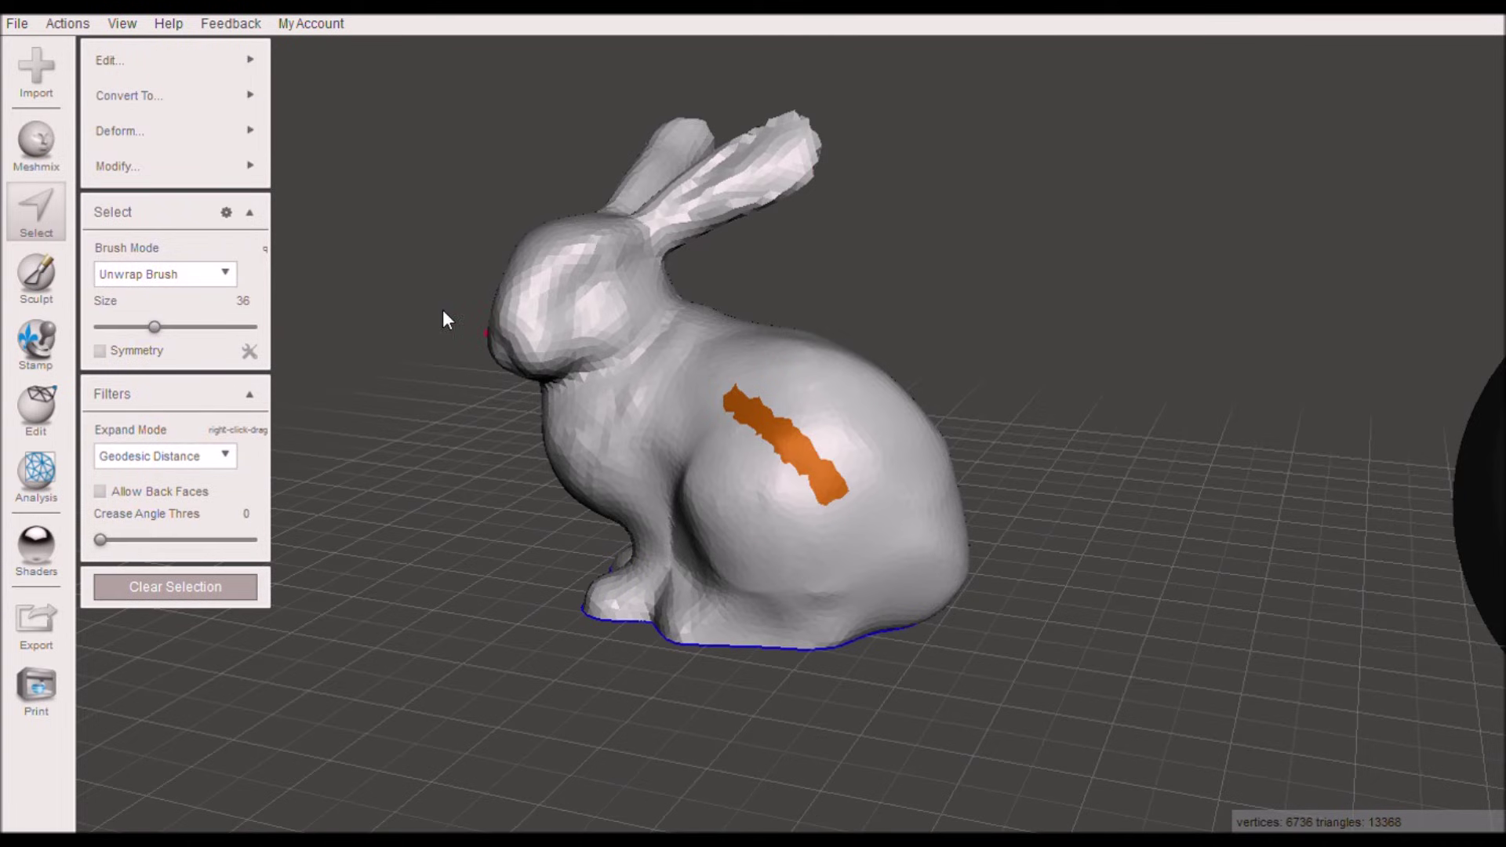
pyautogui.press('Delete')
# Step: Return to sculpting with the ZipperEdge brush and set its size to 75 at strength 100
pyautogui.moveTo(757, 346); pyautogui.dragTo(805, 402, button='right')
pyautogui.click(37, 276)
pyautogui.moveTo(137, 184)
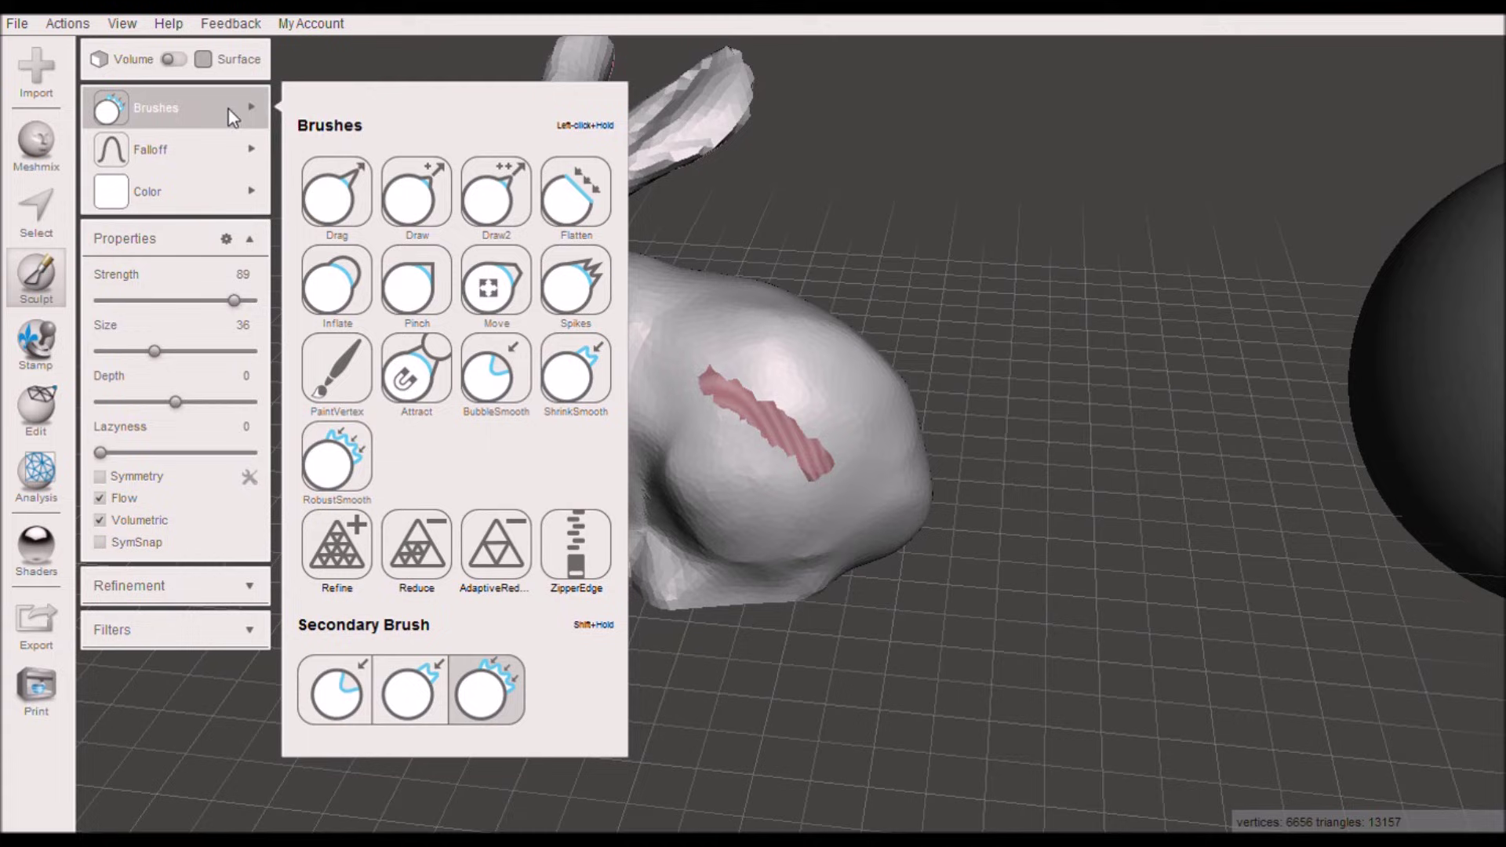
pyautogui.click(565, 541)
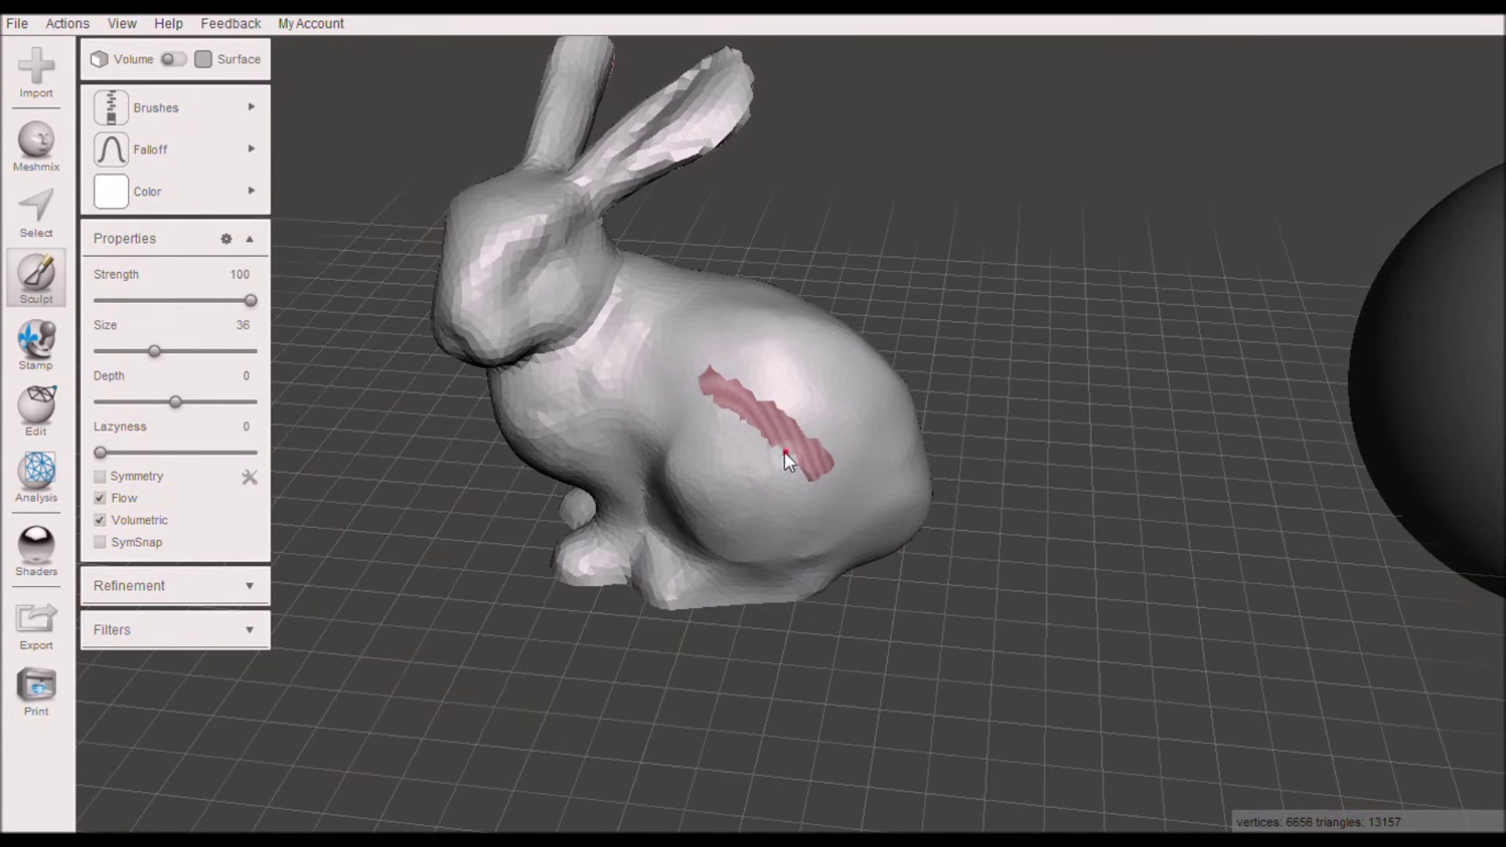
pyautogui.click(197, 351)
pyautogui.moveTo(204, 355); pyautogui.dragTo(221, 353)
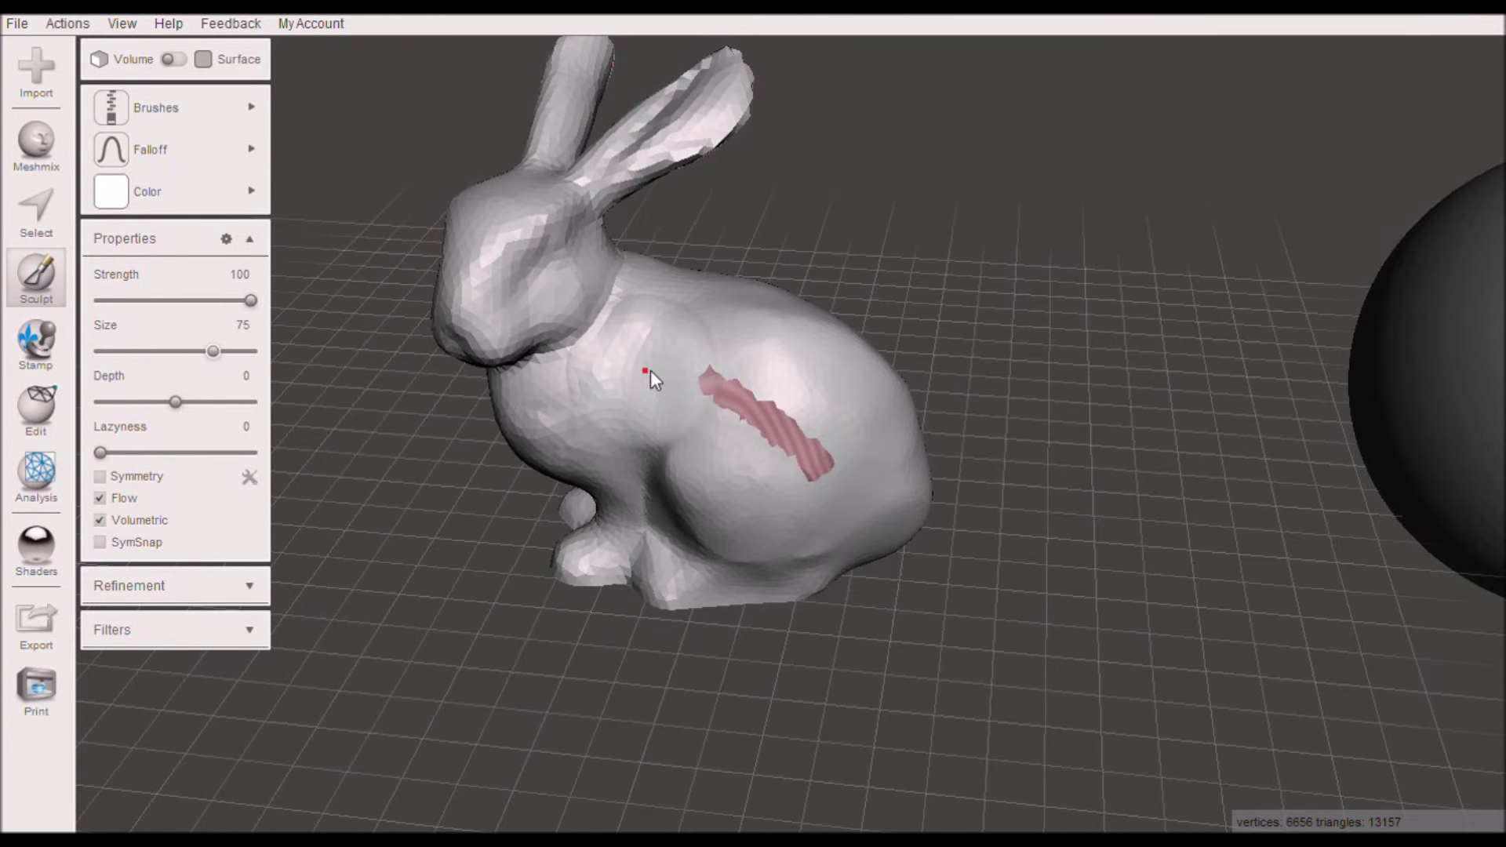
# Step: Zip together the open edges of the diagonal gap on the bunny's haunch with the ZipperEdge brush at strength 100 and size 75
pyautogui.scroll(5, 720, 393)
pyautogui.moveTo(717, 393)
pyautogui.mouseDown()
pyautogui.moveTo(648, 272)
pyautogui.moveTo(604, 251)
pyautogui.moveTo(744, 374)
pyautogui.moveTo(932, 460)
pyautogui.moveTo(944, 531)
pyautogui.mouseUp()
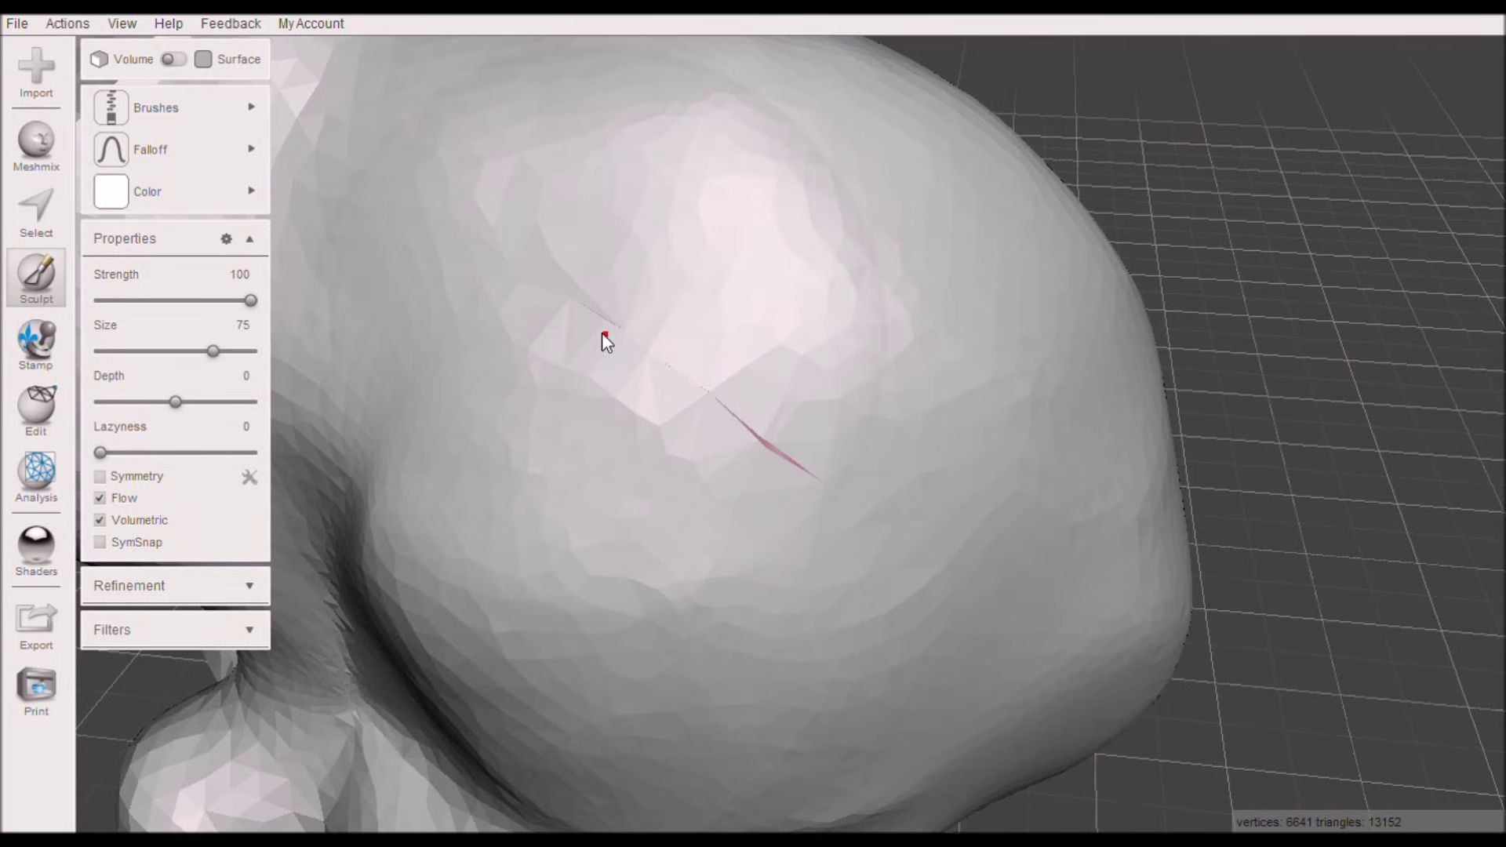
pyautogui.moveTo(600, 332)
pyautogui.mouseDown()
pyautogui.moveTo(772, 408)
pyautogui.moveTo(718, 464)
pyautogui.mouseUp()
pyautogui.moveTo(747, 519); pyautogui.dragTo(568, 380, button='right')
pyautogui.moveTo(797, 512)
pyautogui.mouseDown(button='right')
pyautogui.moveTo(943, 562)
pyautogui.moveTo(969, 615)
pyautogui.mouseUp(button='right')
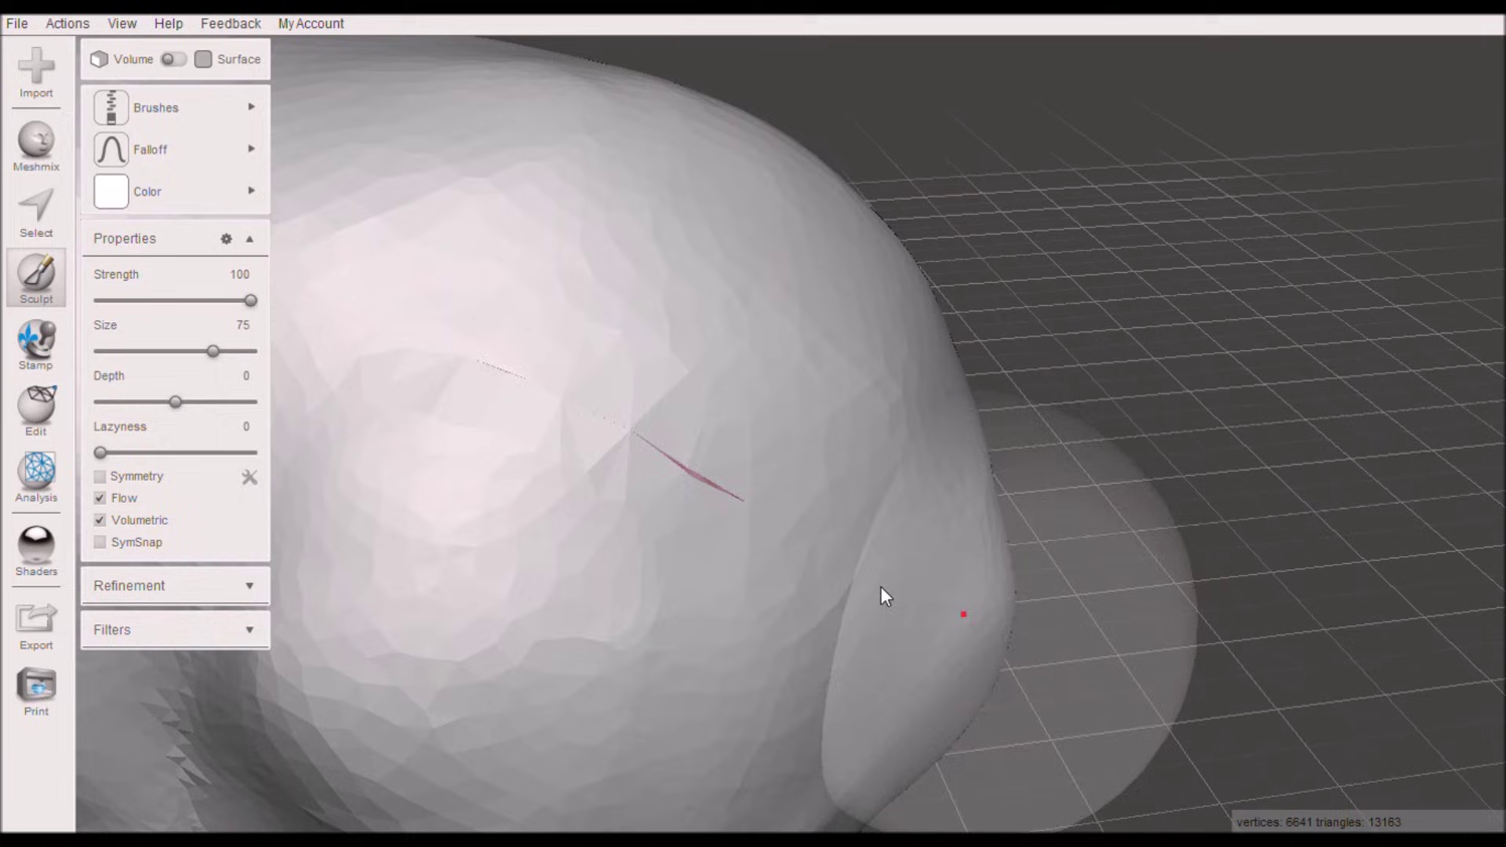
pyautogui.moveTo(503, 373); pyautogui.dragTo(449, 378, button='right')
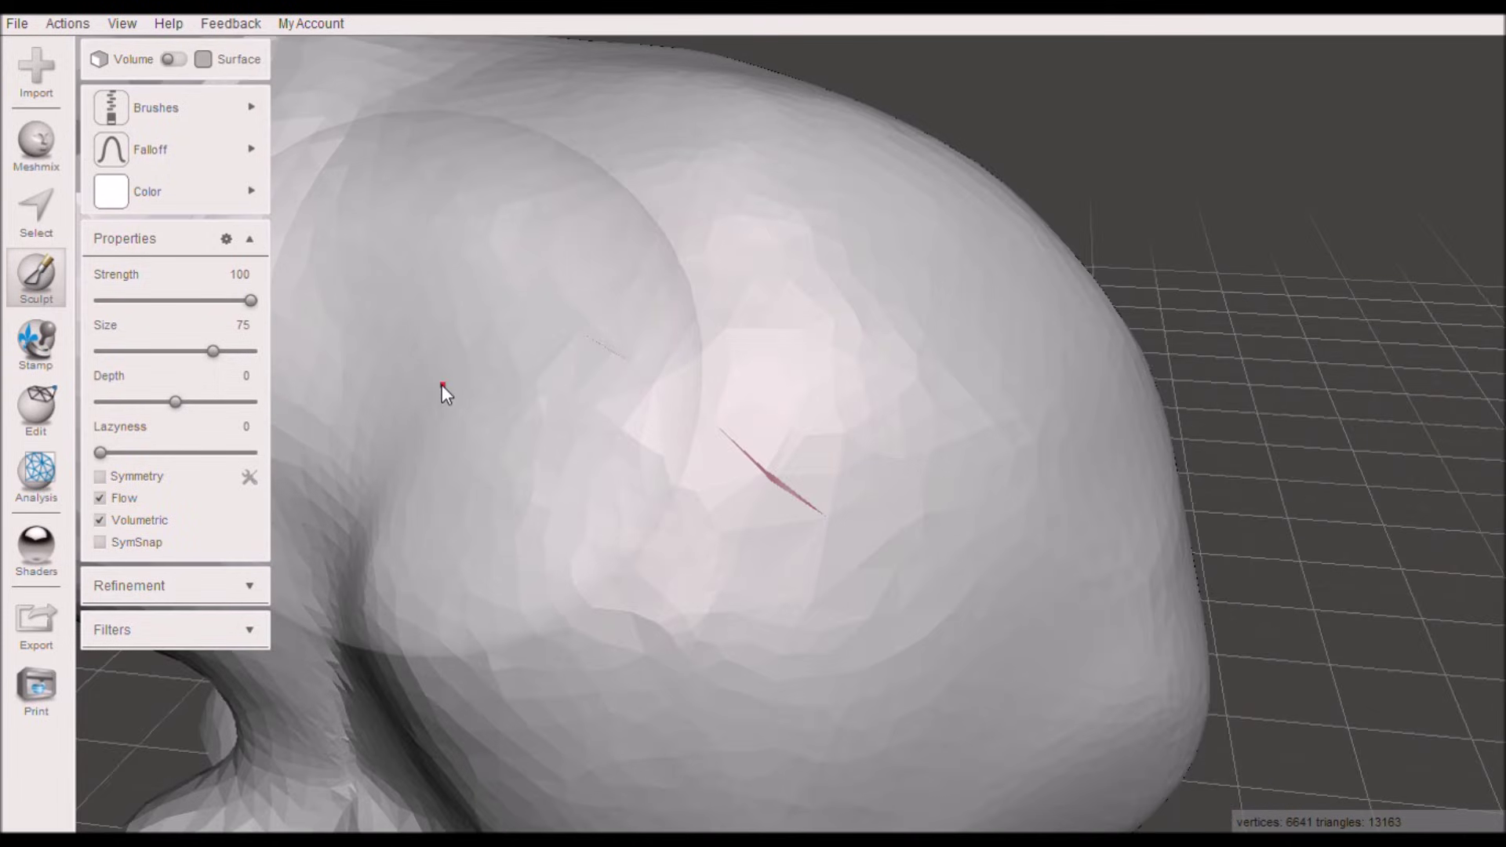
pyautogui.moveTo(441, 386)
pyautogui.mouseDown()
pyautogui.moveTo(680, 437)
pyautogui.moveTo(791, 488)
pyautogui.moveTo(585, 346)
pyautogui.moveTo(743, 447)
pyautogui.moveTo(687, 456)
pyautogui.mouseUp()
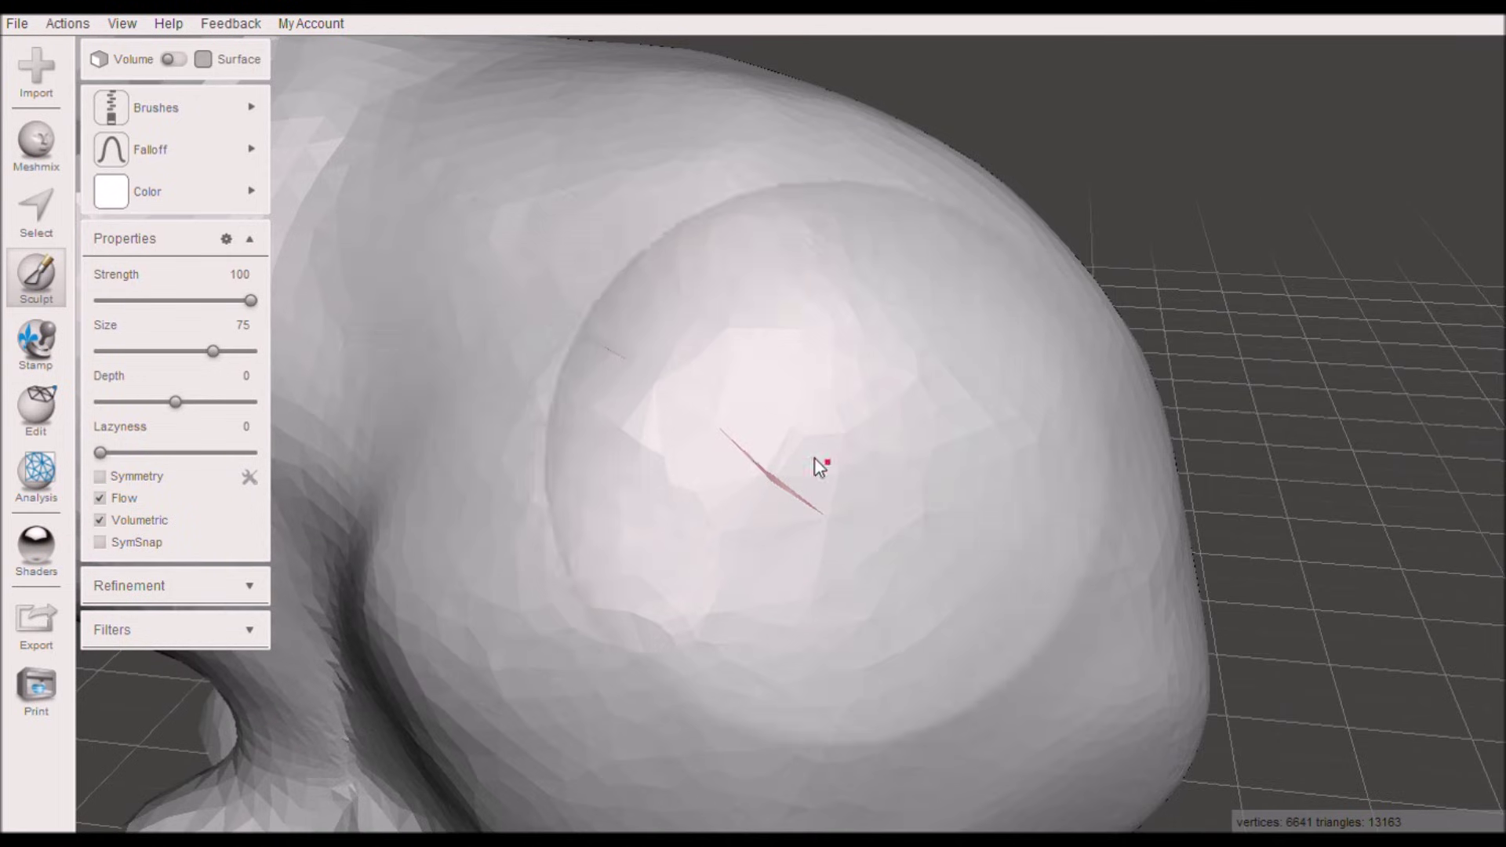
pyautogui.moveTo(828, 464); pyautogui.dragTo(872, 536, button='right')
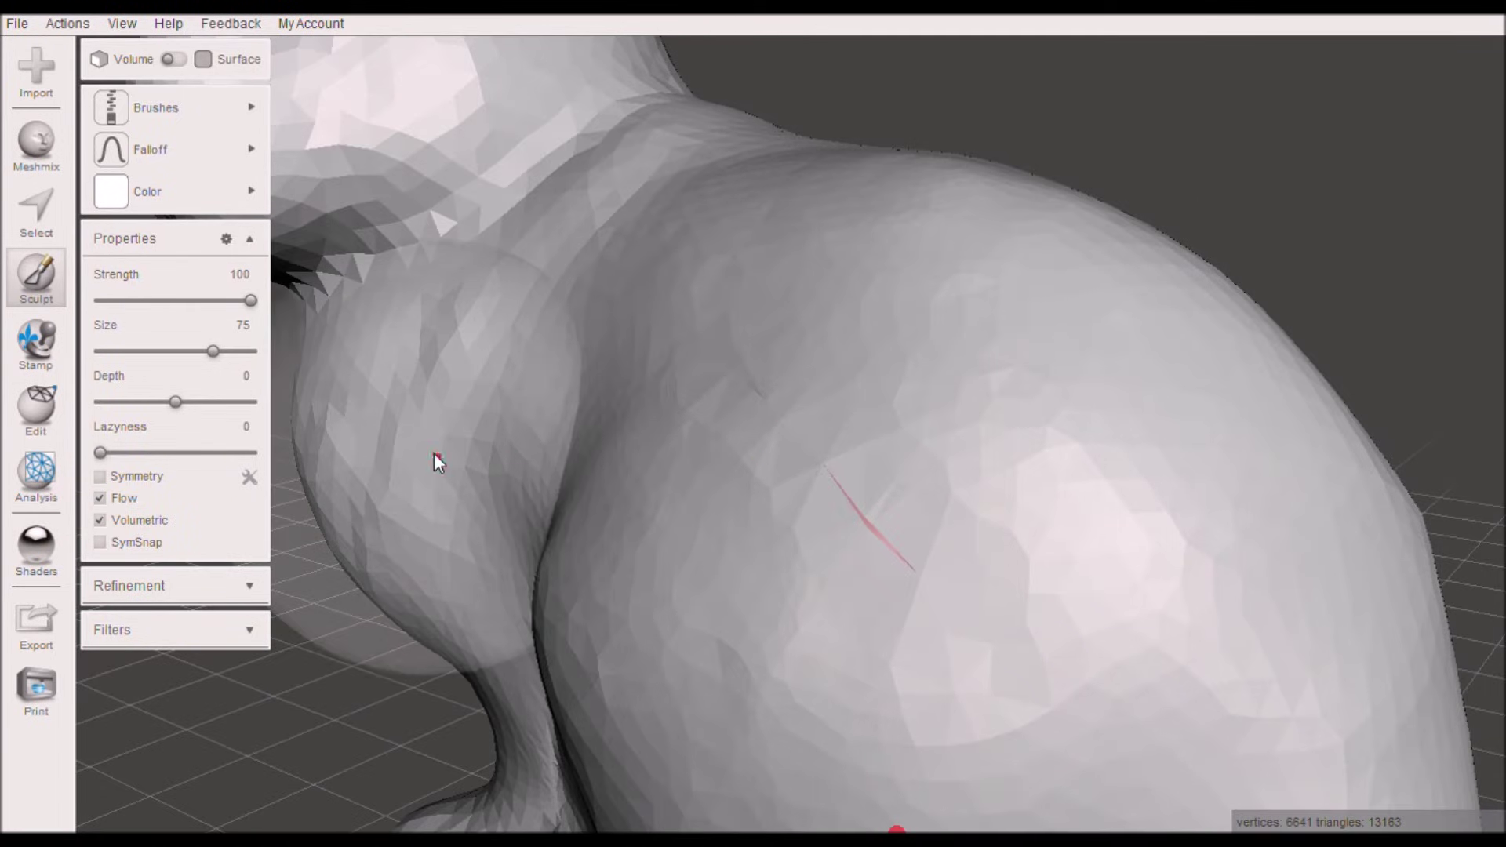
# Step: Repair the haunch gap and the open base of the bunny individually with the Inspector in Flat Fill mode, and finish the inspection
pyautogui.click(192, 112)
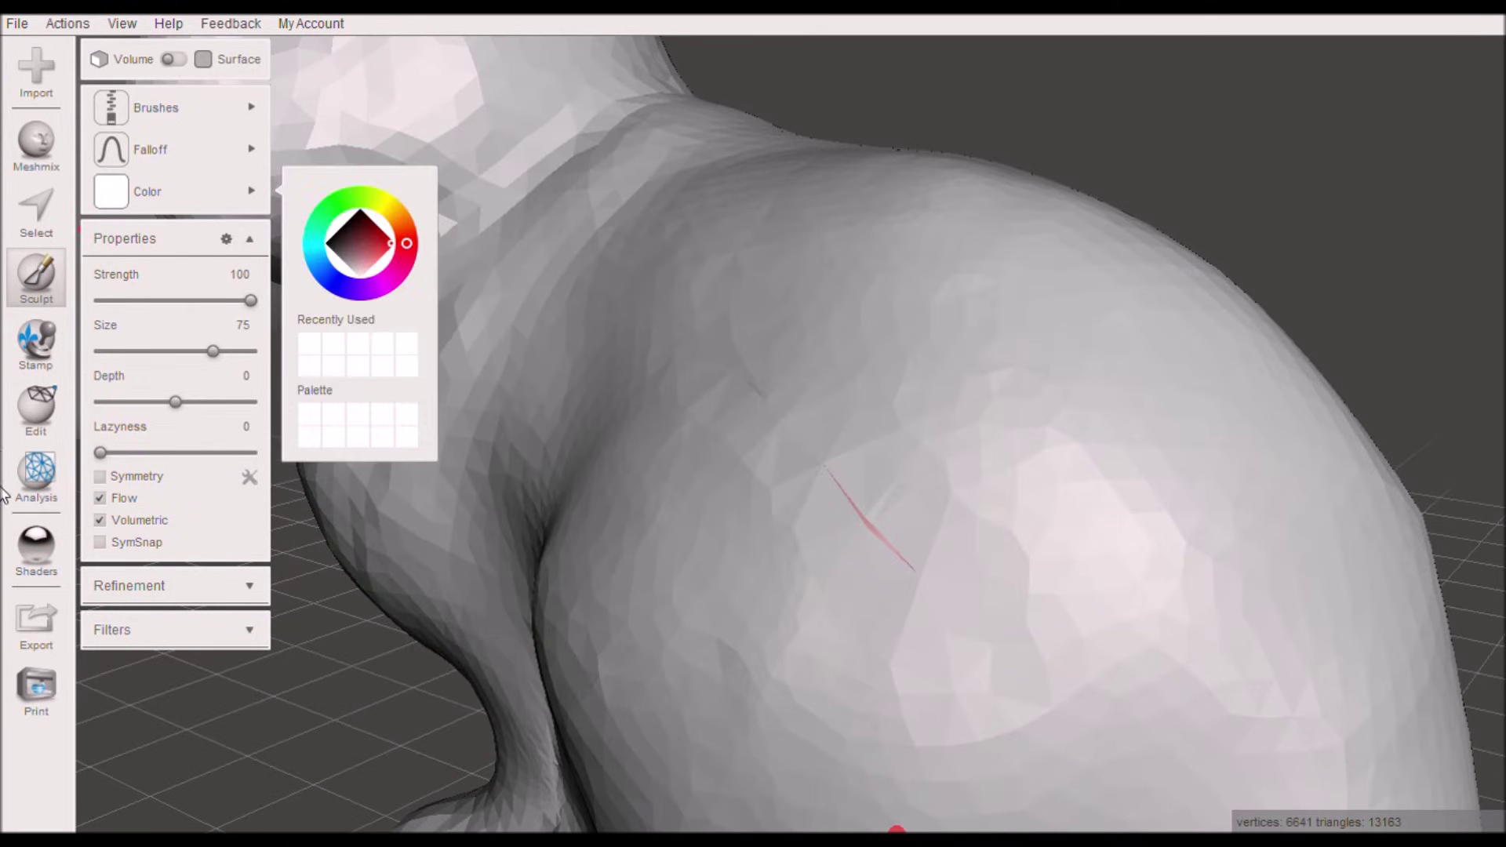
pyautogui.click(37, 420)
pyautogui.click(19, 488)
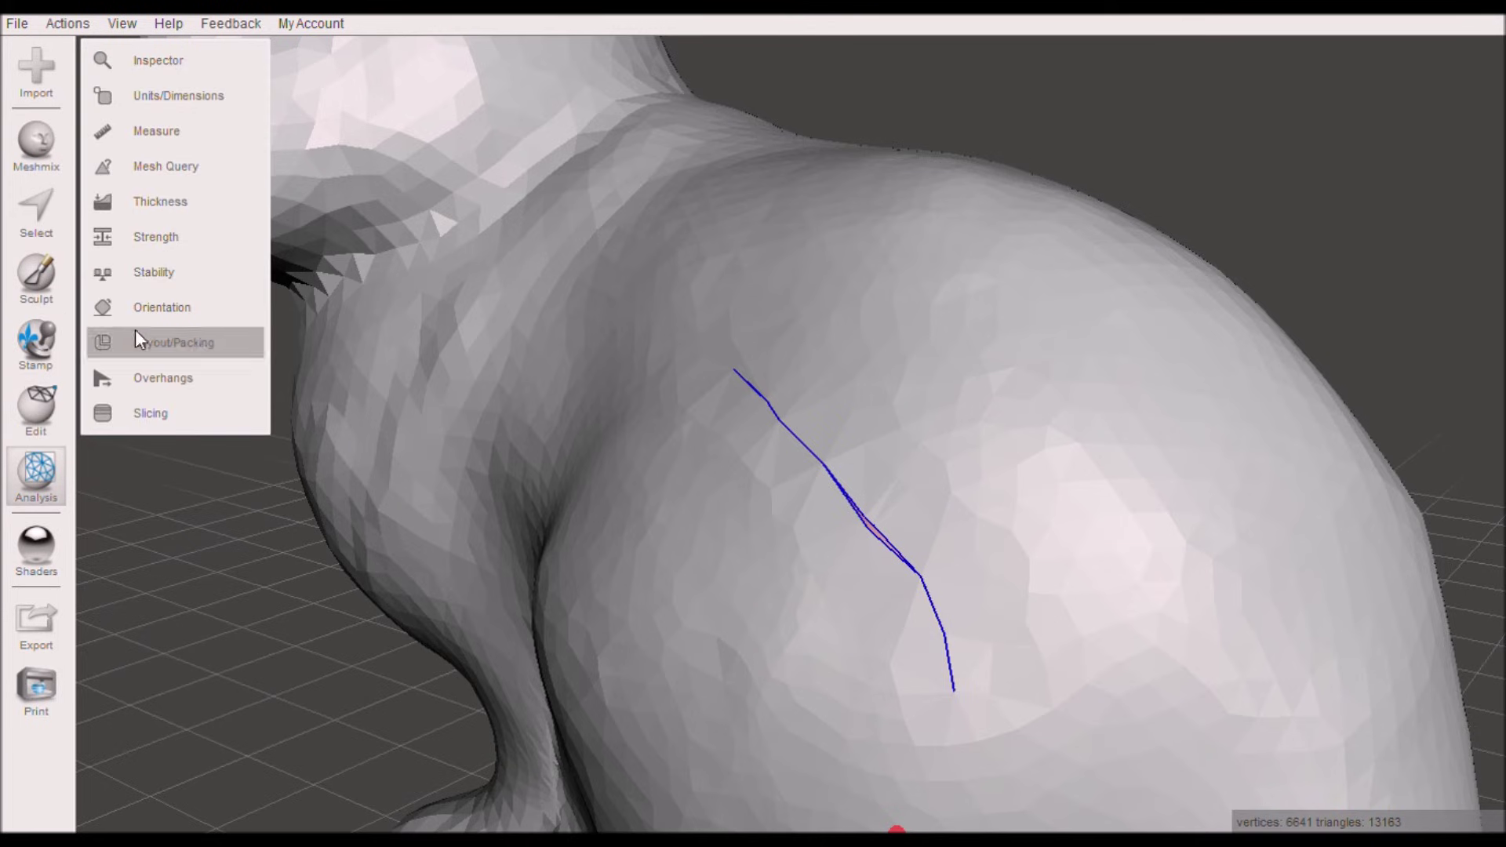
pyautogui.click(200, 67)
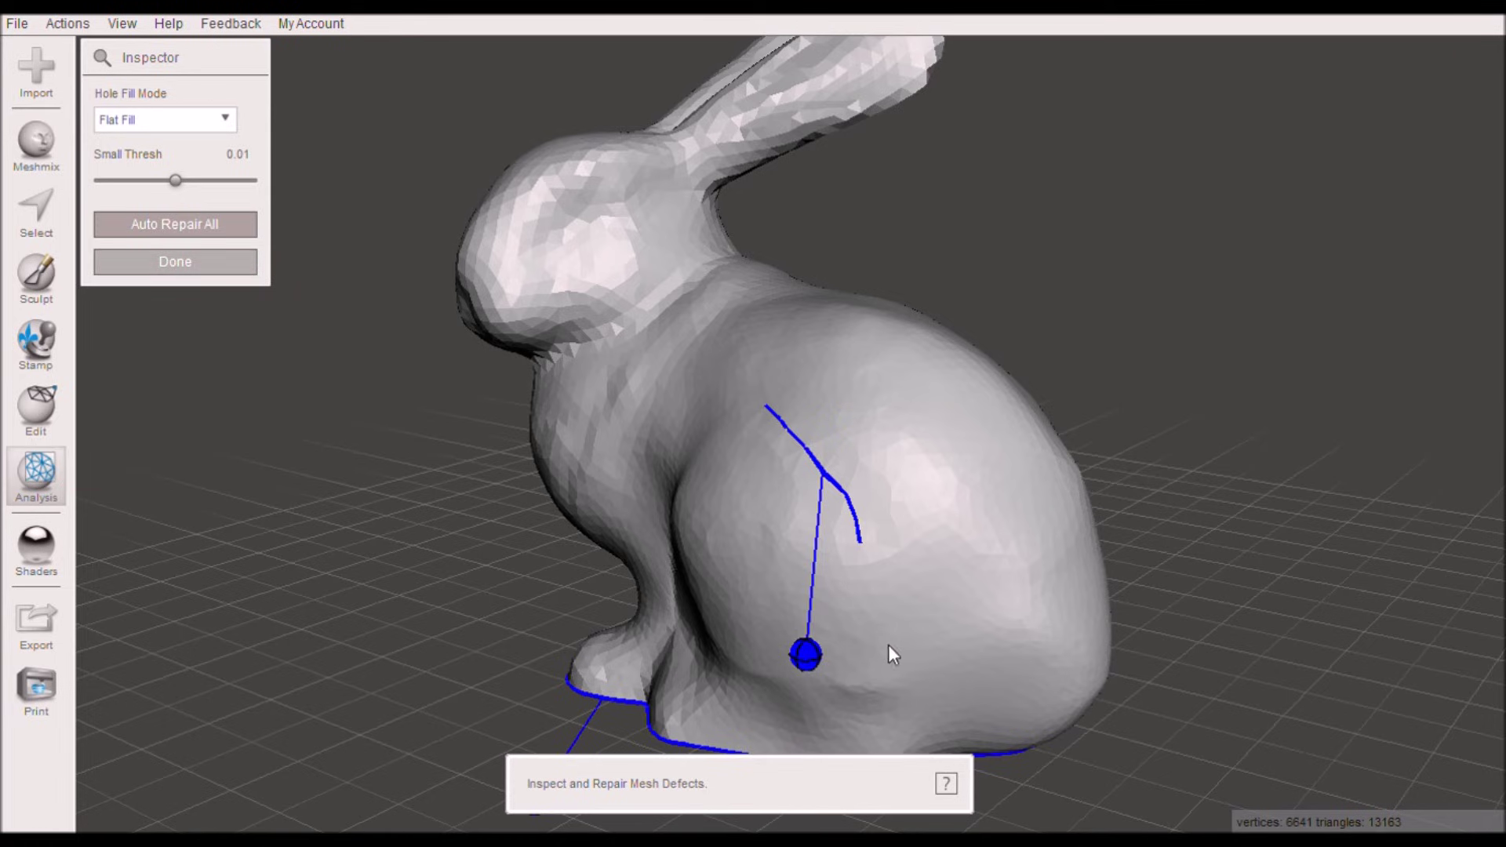
pyautogui.click(803, 655)
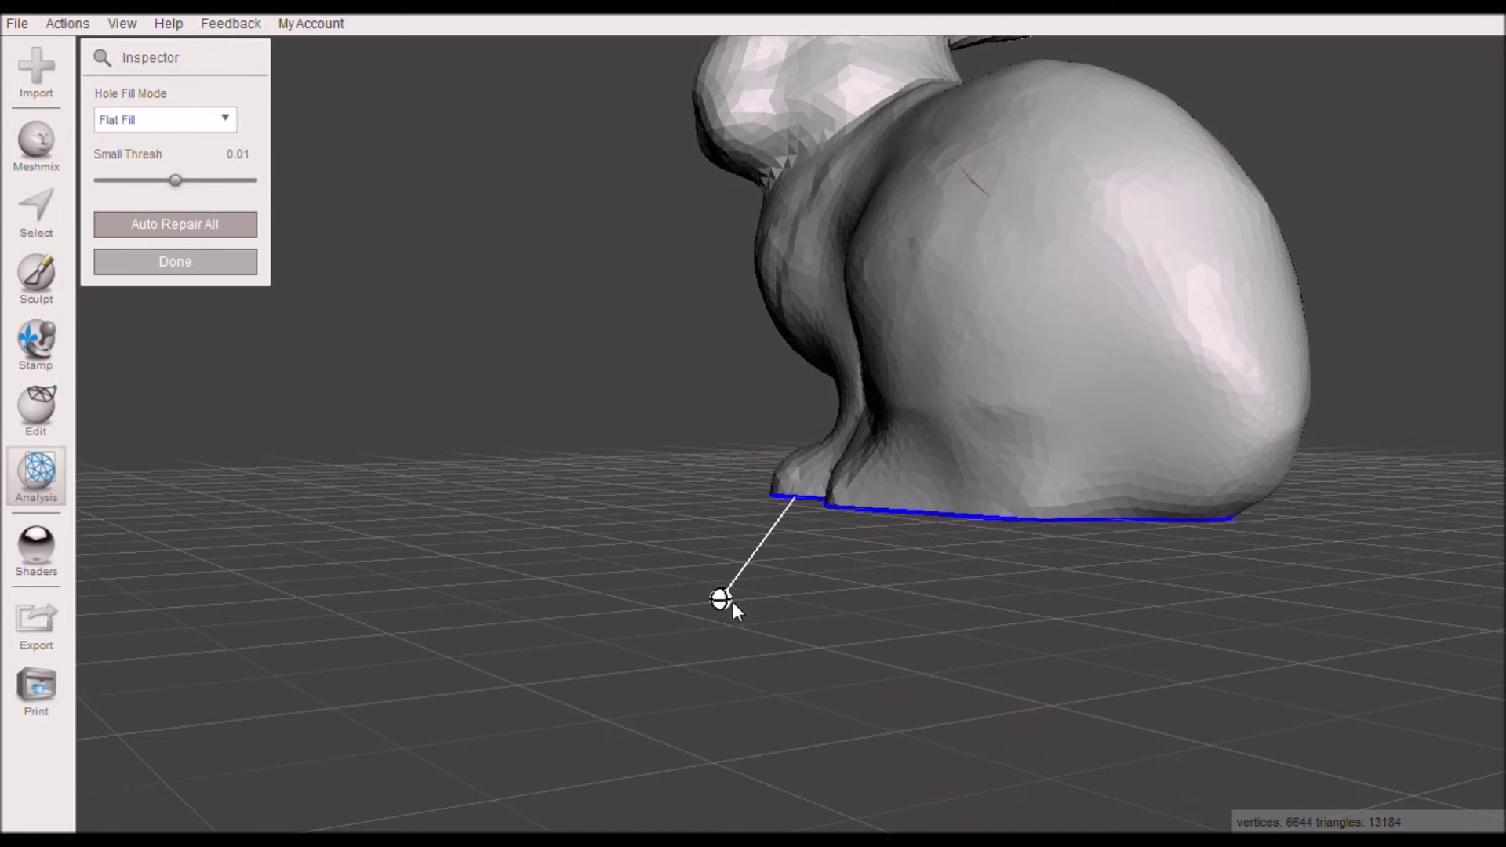
pyautogui.click(725, 601)
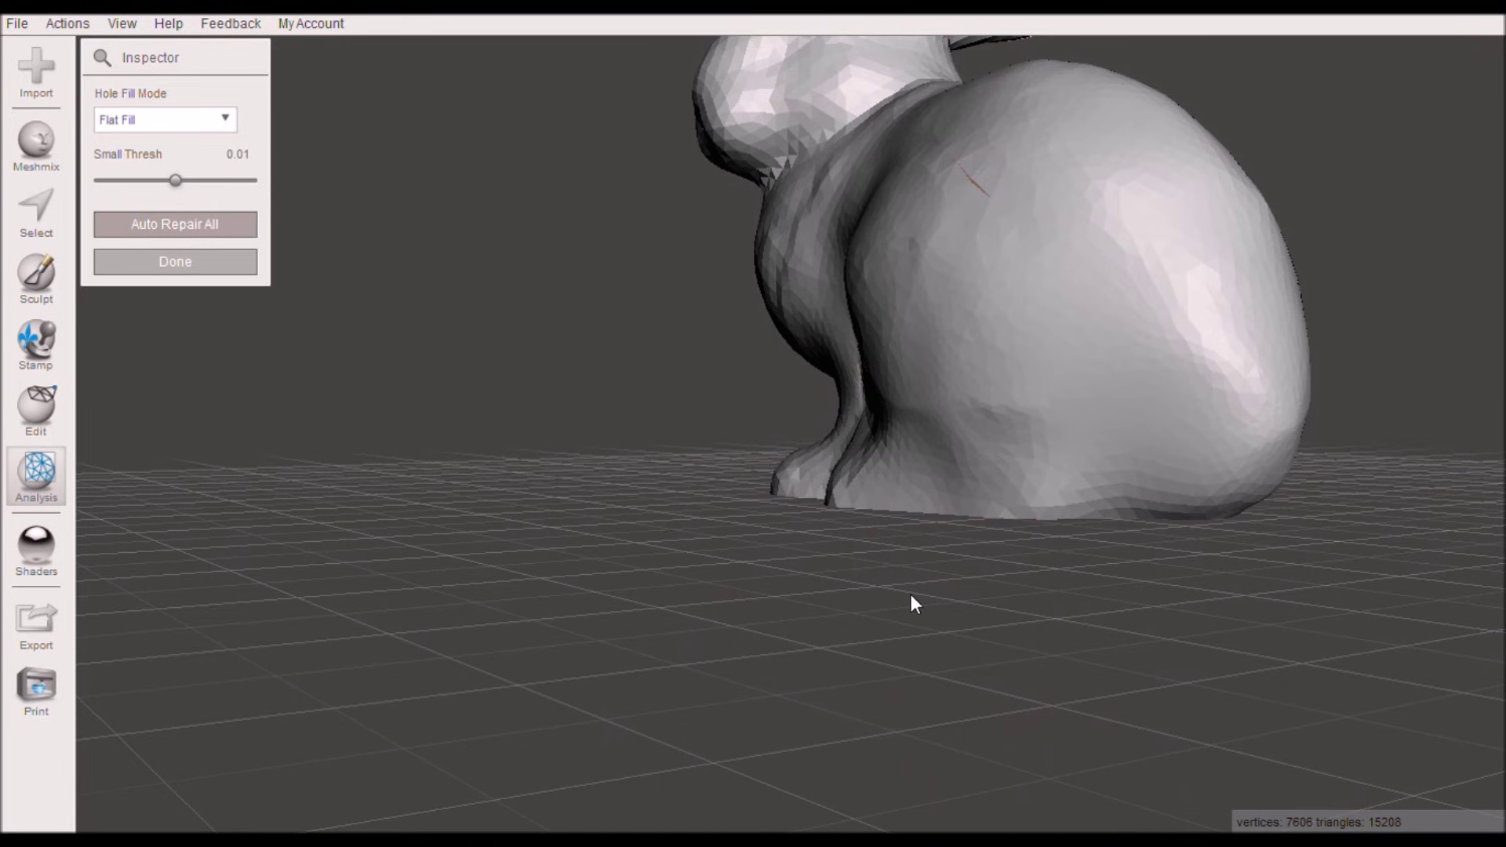
pyautogui.moveTo(910, 594)
pyautogui.mouseDown(button='right')
pyautogui.moveTo(929, 515)
pyautogui.moveTo(985, 545)
pyautogui.moveTo(1040, 399)
pyautogui.moveTo(845, 230)
pyautogui.moveTo(820, 521)
pyautogui.moveTo(925, 578)
pyautogui.mouseUp(button='right')
pyautogui.click(248, 261)
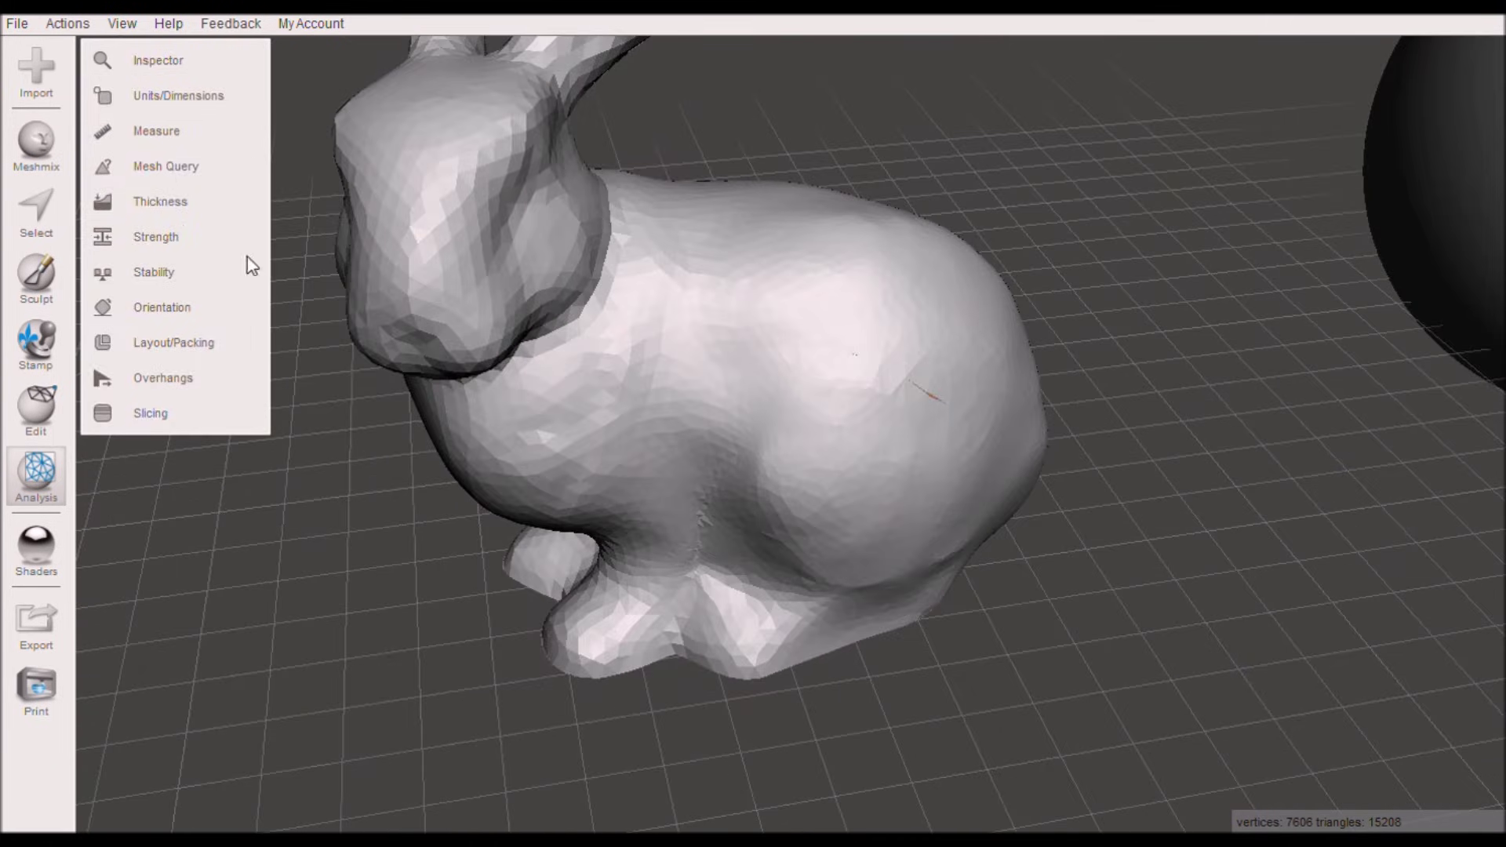
# Step: Check the repaired seam on the haunch, return to sculpting and set the ZipperEdge brush's depth to 9
pyautogui.moveTo(502, 276); pyautogui.dragTo(723, 396, button='right')
pyautogui.scroll(4, 1056, 504)
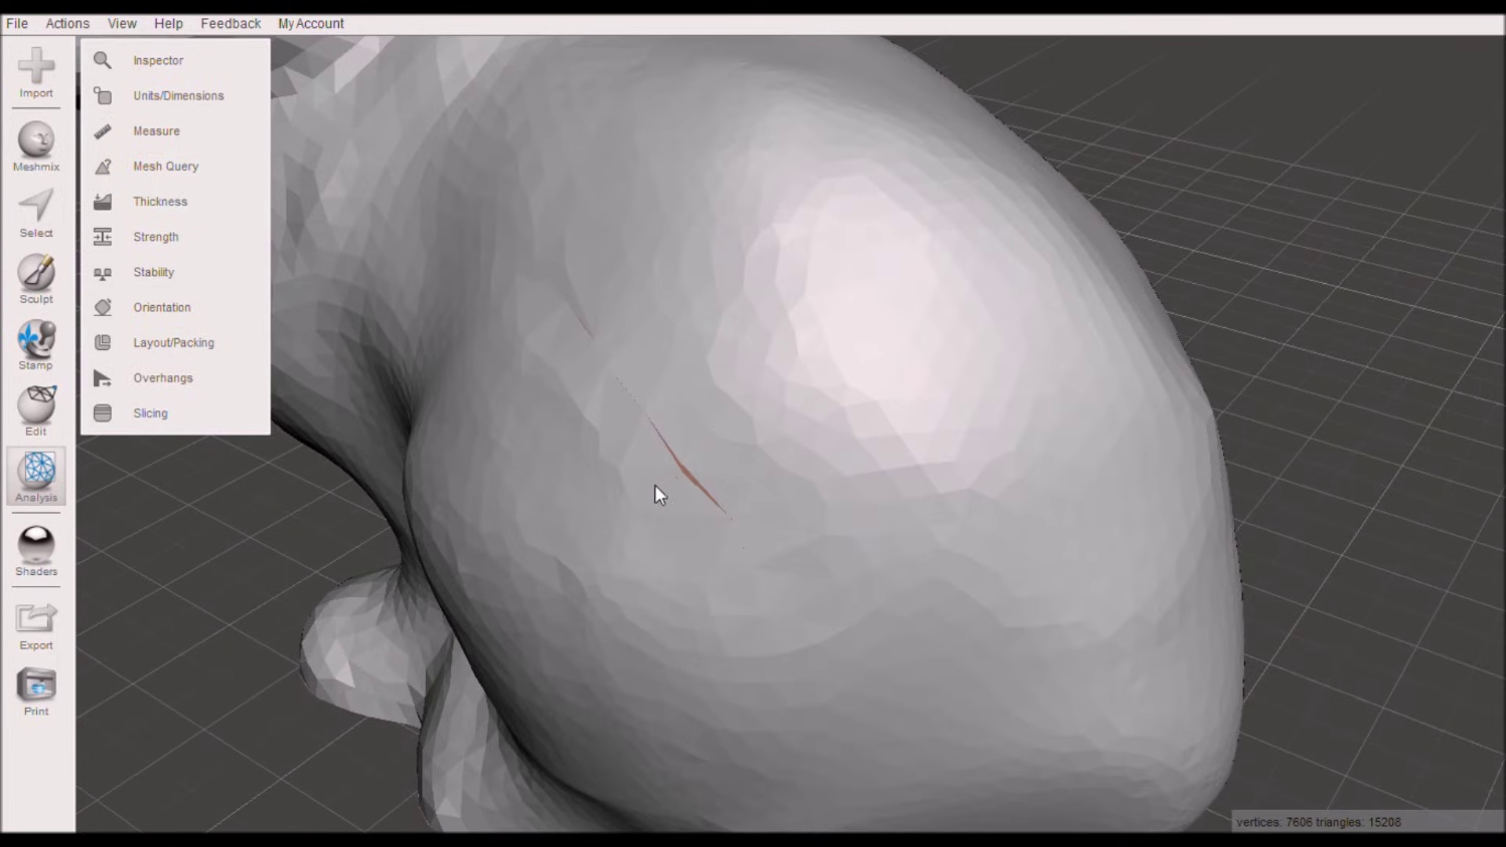
pyautogui.moveTo(656, 485)
pyautogui.mouseDown(button='right')
pyautogui.moveTo(667, 459)
pyautogui.moveTo(781, 412)
pyautogui.moveTo(624, 425)
pyautogui.moveTo(554, 369)
pyautogui.moveTo(638, 384)
pyautogui.moveTo(754, 437)
pyautogui.moveTo(681, 473)
pyautogui.mouseUp(button='right')
pyautogui.scroll(-10, 667, 479)
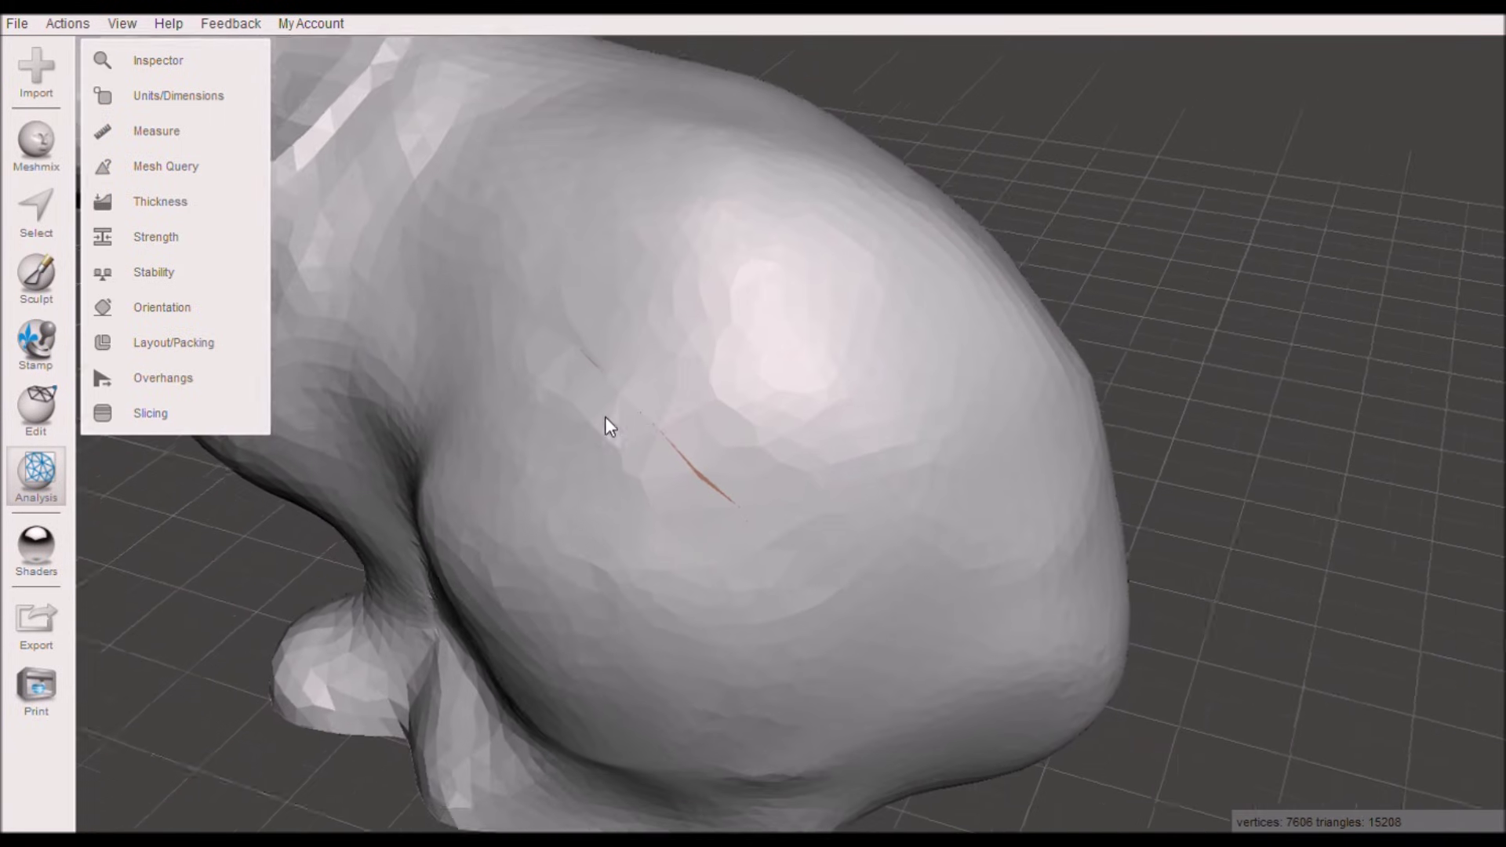
pyautogui.moveTo(580, 355); pyautogui.dragTo(736, 487, button='middle')
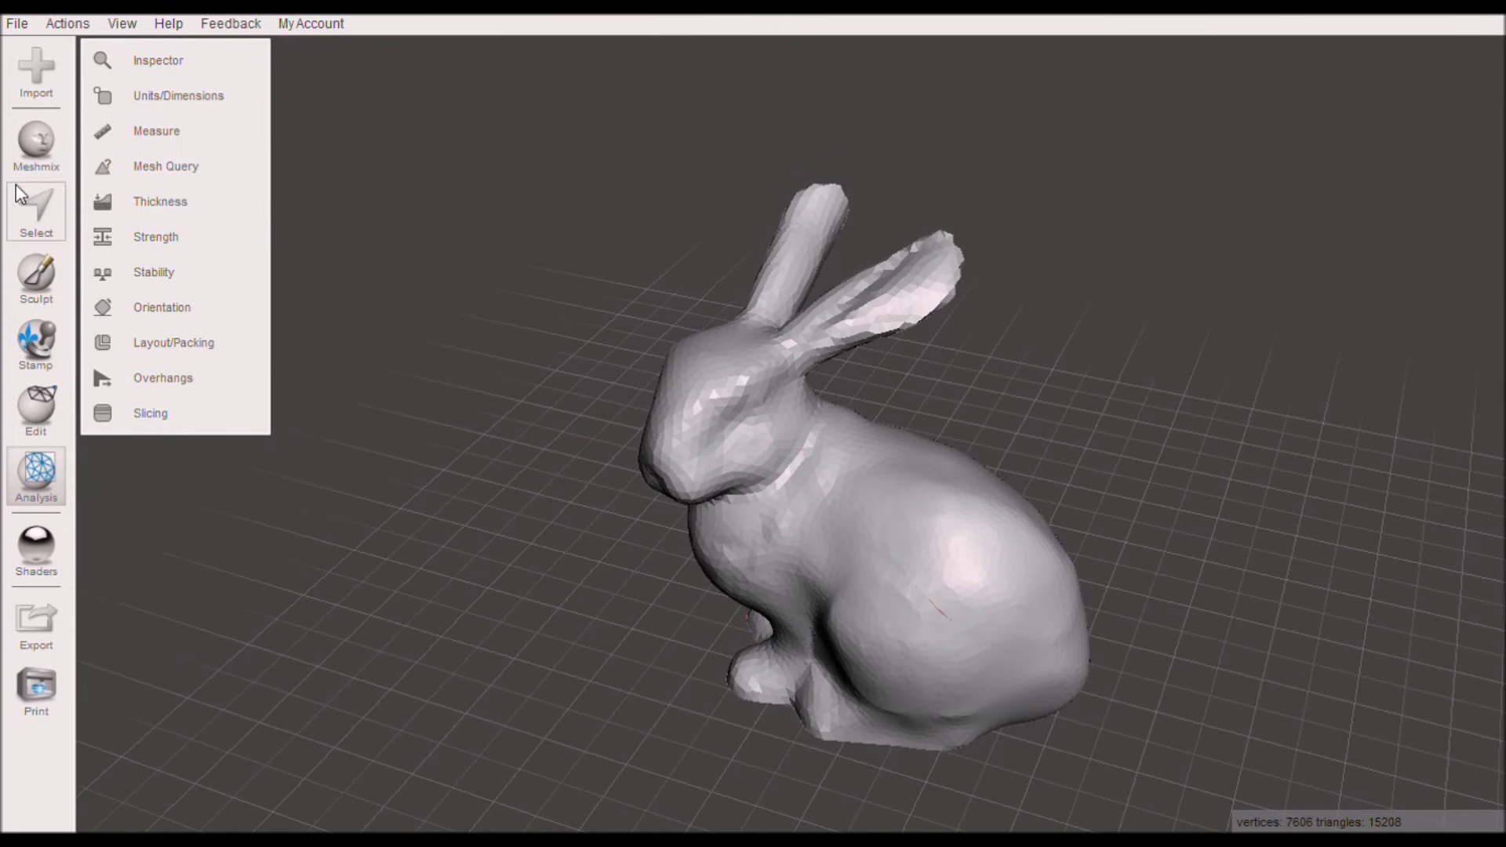
pyautogui.click(49, 270)
pyautogui.moveTo(200, 119)
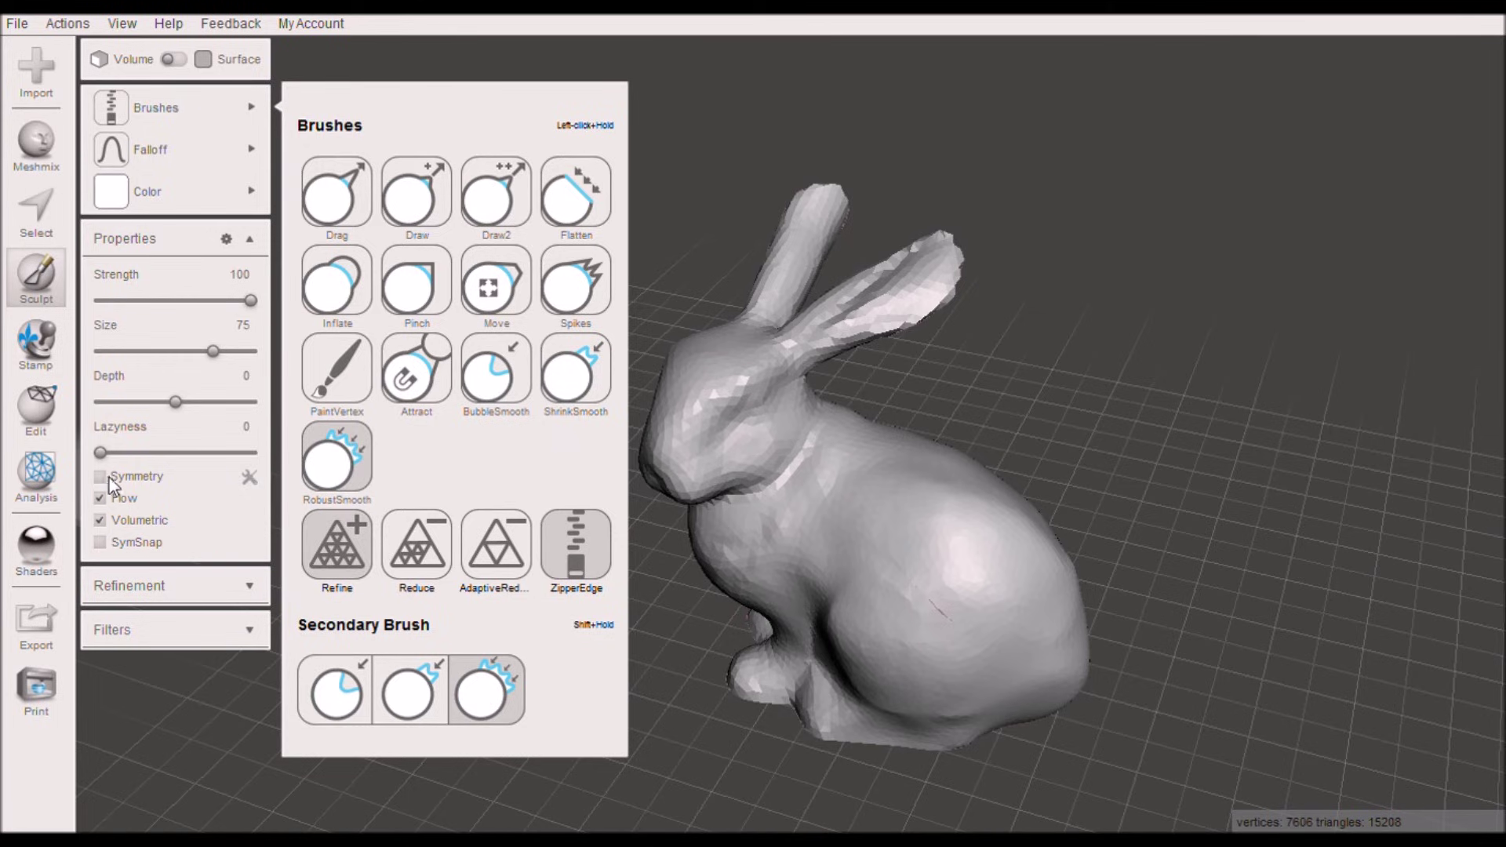
pyautogui.click(188, 402)
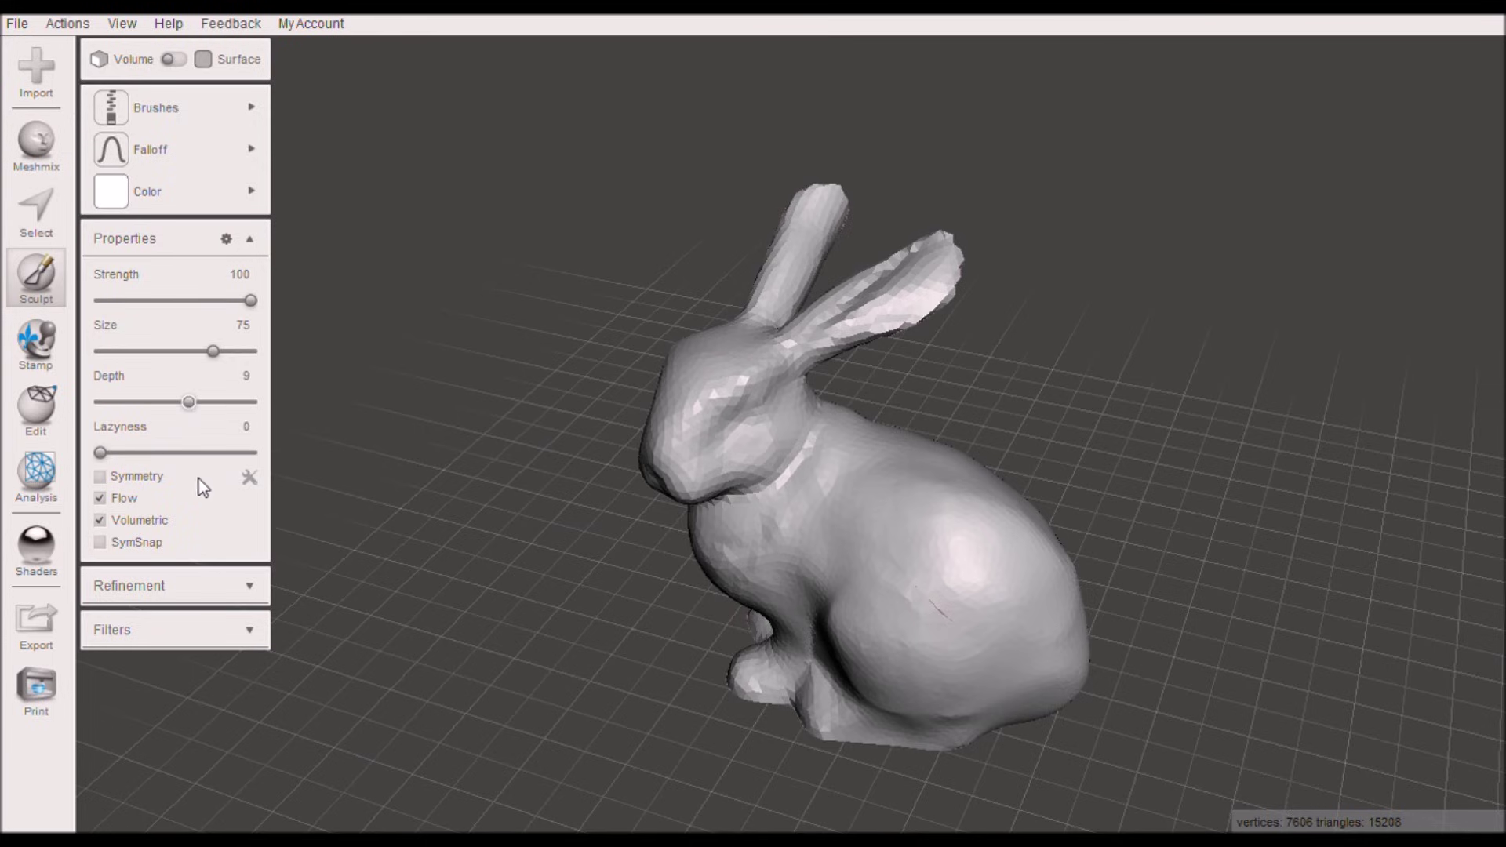
# Step: Turn on sculpting symmetry and rotate its plane to run lengthwise through the middle of the bunny's head and body
pyautogui.moveTo(390, 481); pyautogui.dragTo(679, 597, button='right')
pyautogui.click(249, 476)
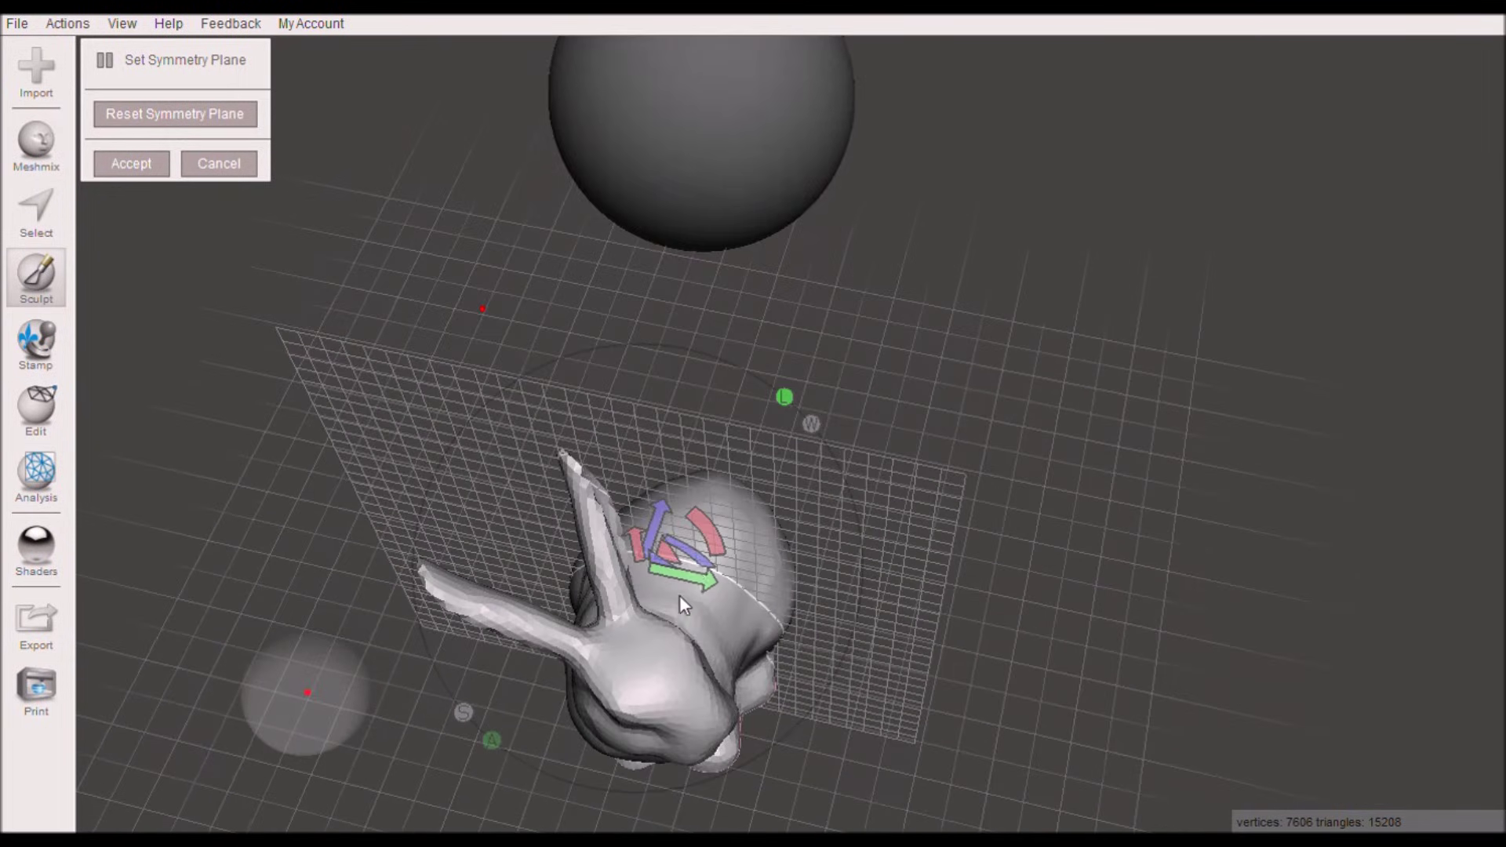
pyautogui.moveTo(700, 533); pyautogui.dragTo(741, 690)
pyautogui.moveTo(741, 690); pyautogui.dragTo(782, 540, button='right')
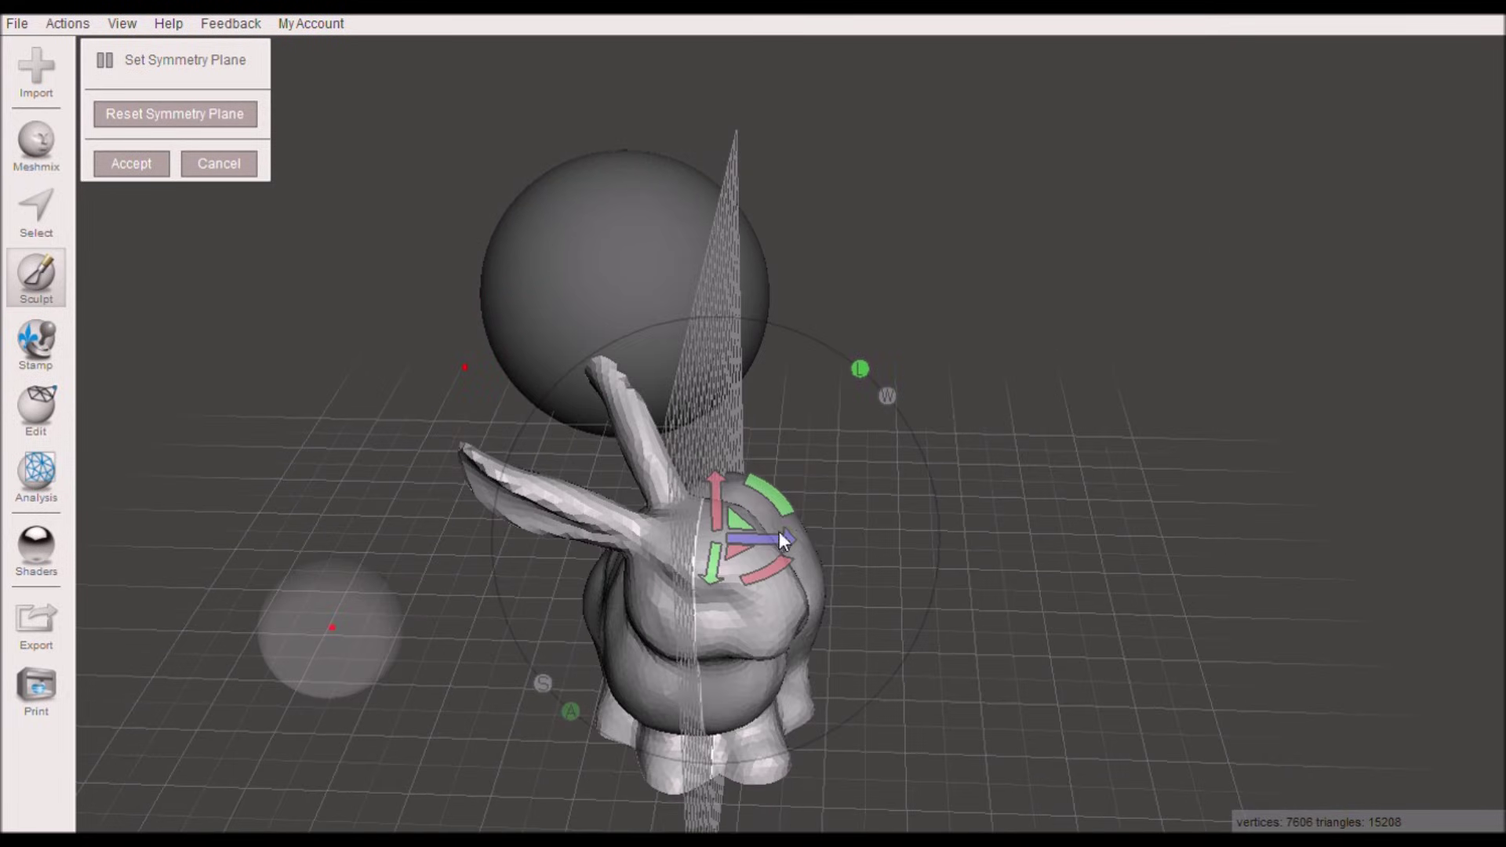
pyautogui.moveTo(733, 381); pyautogui.dragTo(115, 253, button='right')
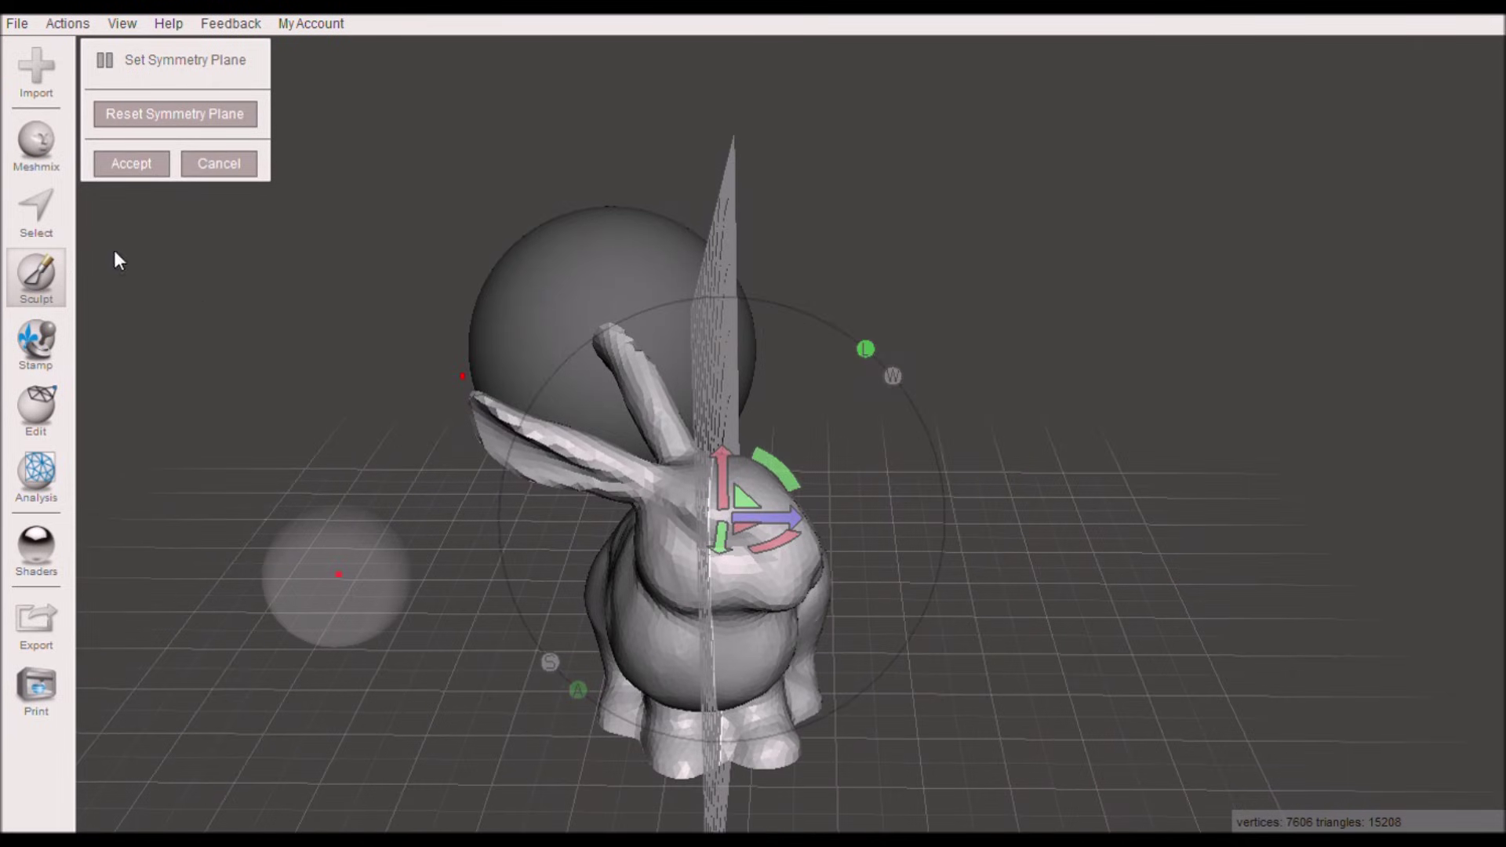
pyautogui.click(130, 163)
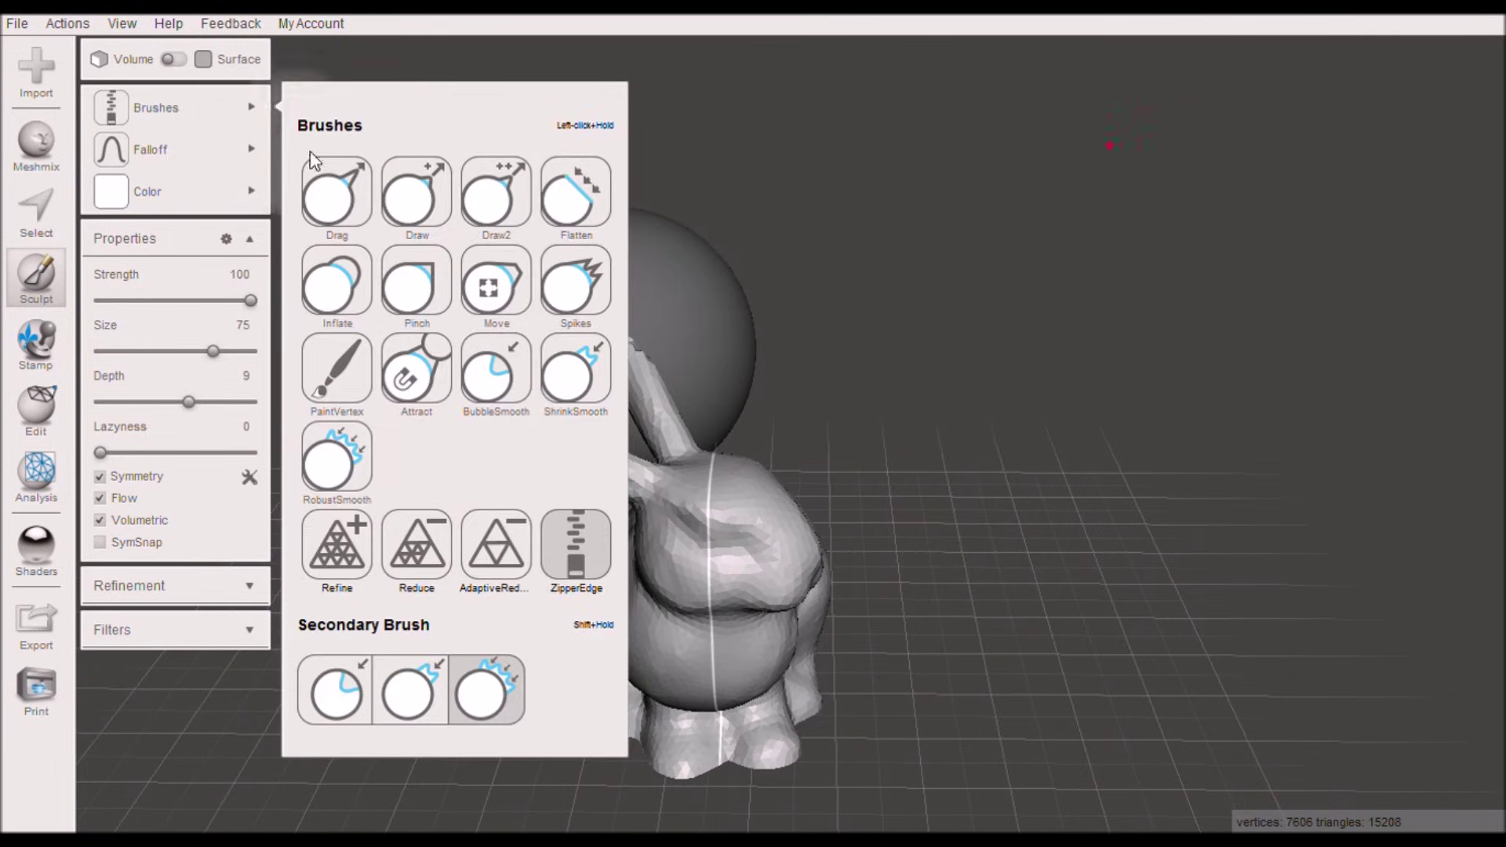
# Step: Switch to a Draw brush at strength 100 and size 75 and raise mirrored spikes on the bunny's flanks and rump
pyautogui.click(408, 196)
pyautogui.moveTo(875, 433)
pyautogui.mouseDown(button='right')
pyautogui.moveTo(783, 468)
pyautogui.moveTo(711, 523)
pyautogui.moveTo(645, 464)
pyautogui.moveTo(662, 468)
pyautogui.mouseUp(button='right')
pyautogui.moveTo(684, 472)
pyautogui.mouseDown()
pyautogui.moveTo(695, 501)
pyautogui.moveTo(814, 447)
pyautogui.mouseUp()
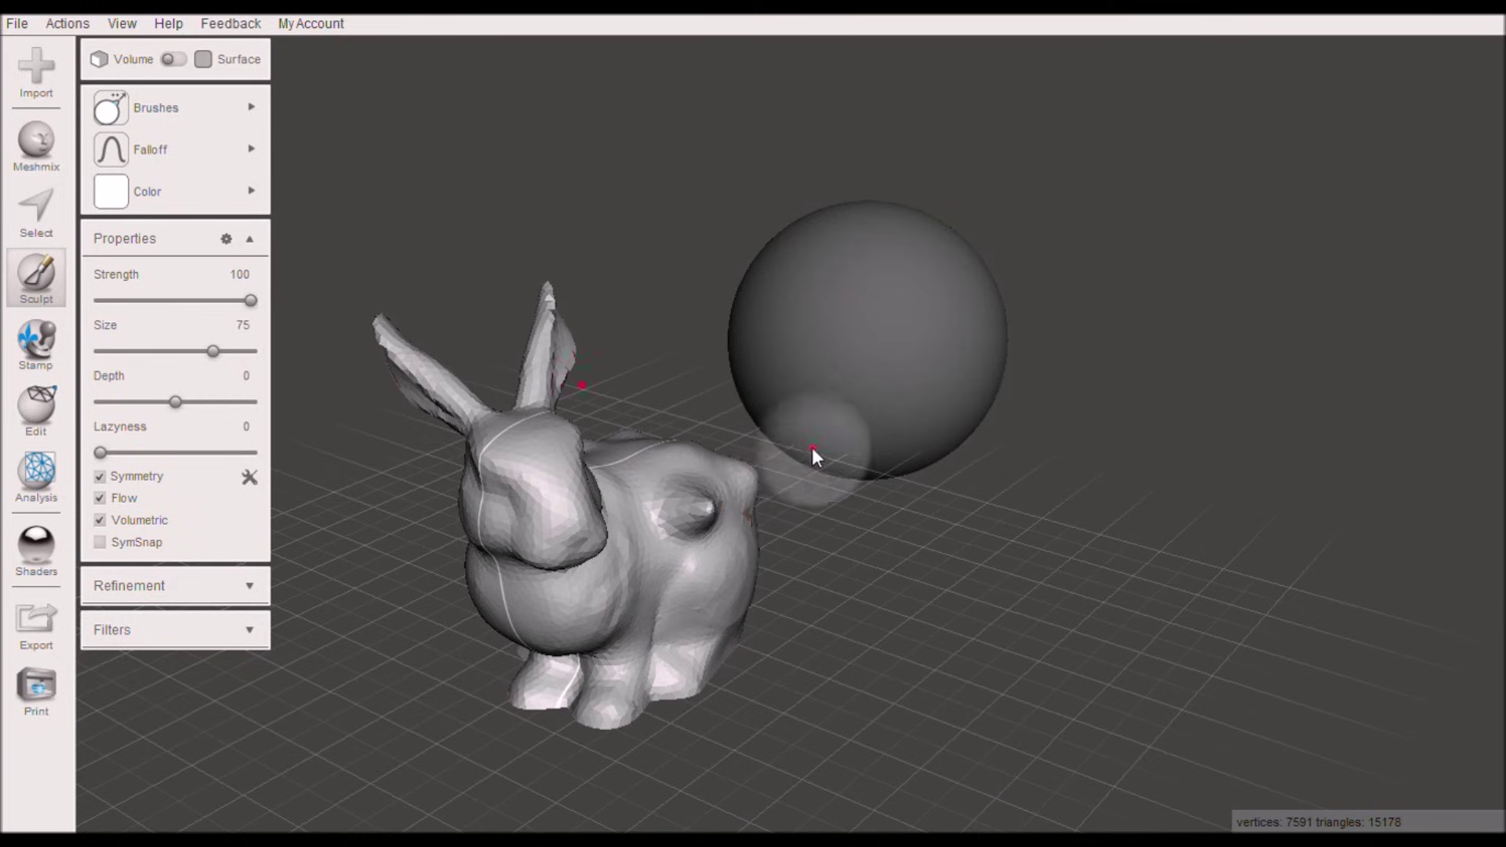
pyautogui.moveTo(814, 447)
pyautogui.mouseDown(button='right')
pyautogui.moveTo(662, 514)
pyautogui.moveTo(851, 506)
pyautogui.moveTo(693, 437)
pyautogui.mouseUp(button='right')
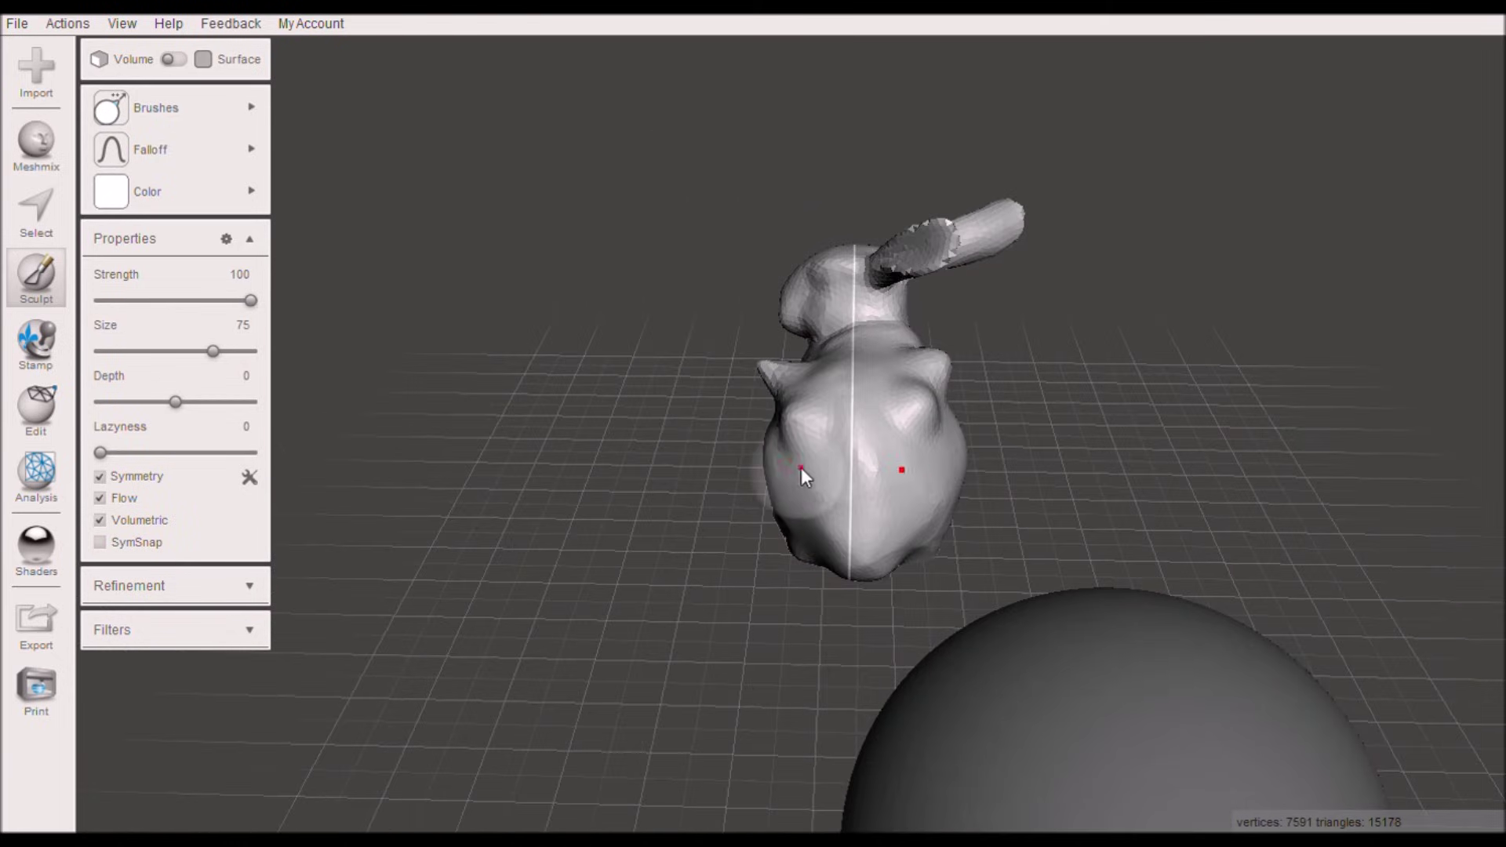
pyautogui.moveTo(800, 474); pyautogui.dragTo(798, 473)
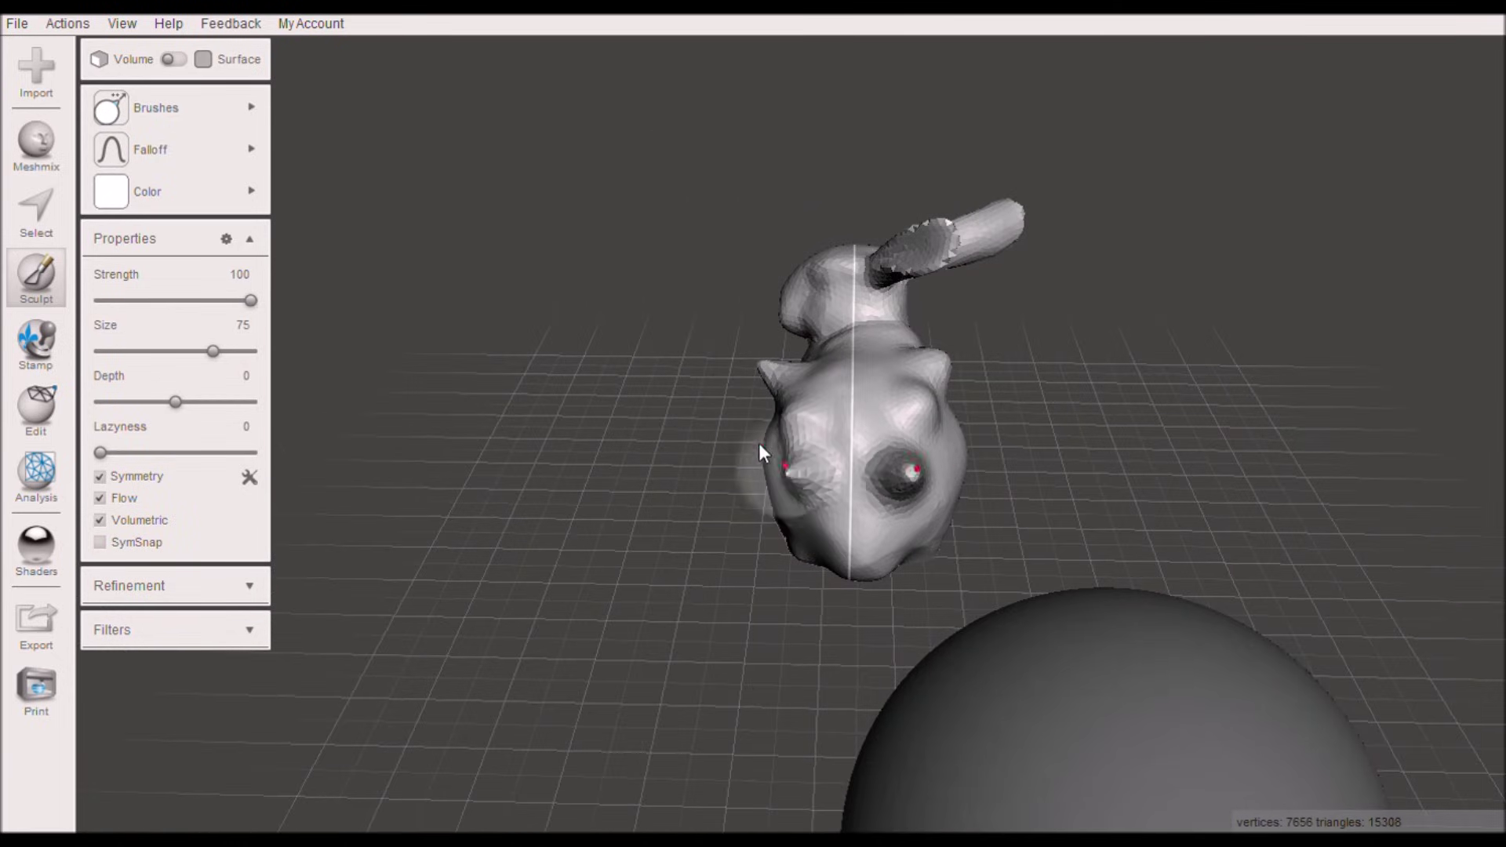
# Step: Raise more mirrored spikes across the bunny's back, haunches and rear with the same brush settings
pyautogui.moveTo(760, 443); pyautogui.dragTo(960, 492, button='right')
pyautogui.moveTo(712, 411); pyautogui.dragTo(668, 376)
pyautogui.moveTo(669, 377)
pyautogui.mouseDown(button='right')
pyautogui.moveTo(650, 294)
pyautogui.moveTo(756, 356)
pyautogui.moveTo(632, 327)
pyautogui.moveTo(729, 439)
pyautogui.mouseUp(button='right')
pyautogui.moveTo(671, 483); pyautogui.dragTo(672, 482)
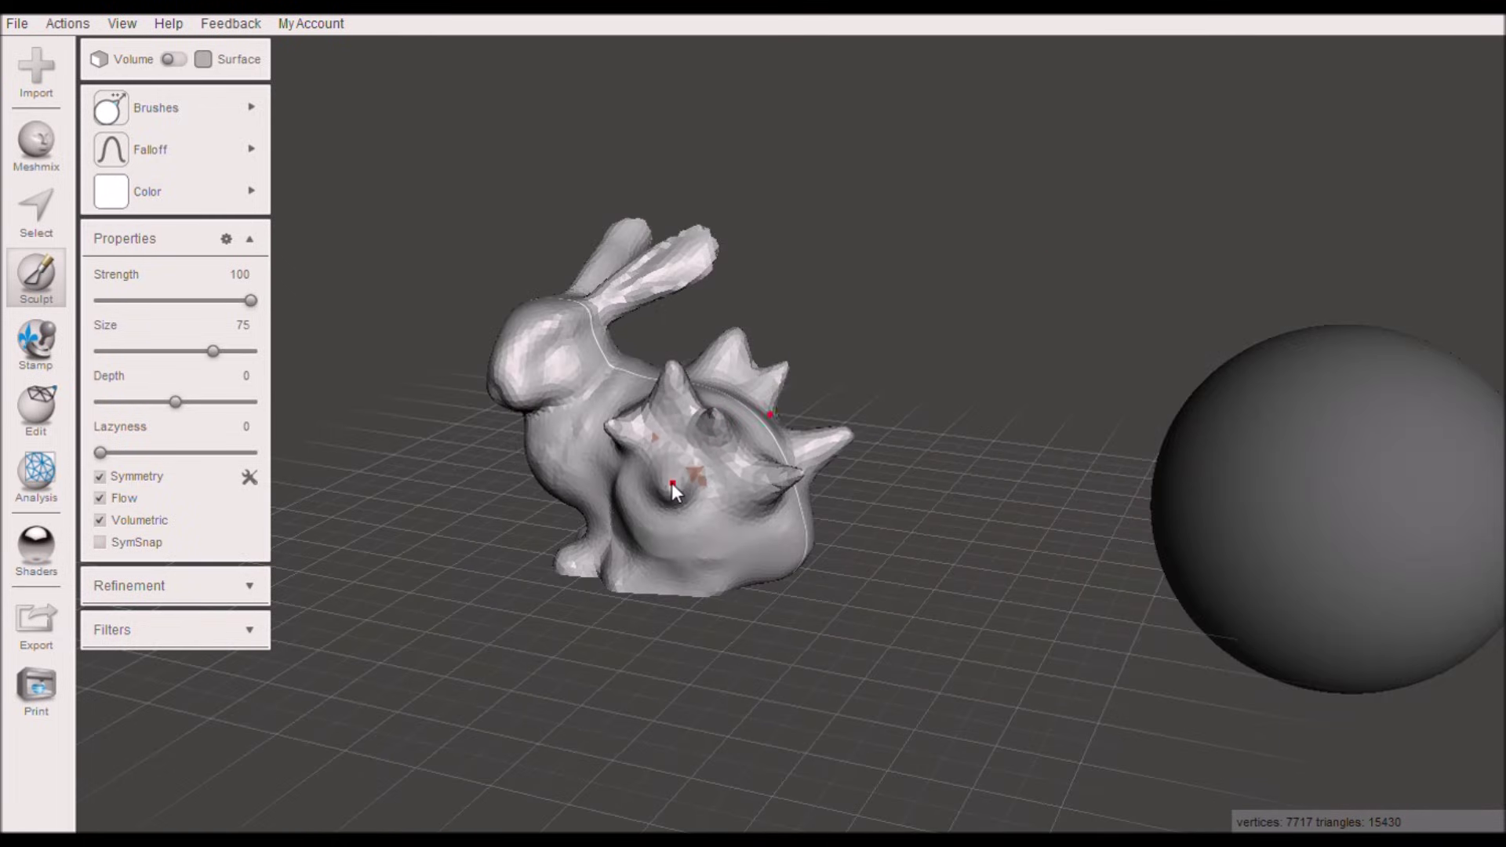
pyautogui.moveTo(728, 525); pyautogui.dragTo(729, 525)
pyautogui.moveTo(880, 546)
pyautogui.mouseDown(button='right')
pyautogui.moveTo(787, 521)
pyautogui.moveTo(771, 532)
pyautogui.mouseUp(button='right')
pyautogui.moveTo(786, 550); pyautogui.dragTo(786, 549)
pyautogui.moveTo(786, 549)
pyautogui.mouseDown(button='right')
pyautogui.moveTo(929, 434)
pyautogui.moveTo(1262, 459)
pyautogui.moveTo(1024, 466)
pyautogui.moveTo(1053, 585)
pyautogui.moveTo(816, 543)
pyautogui.moveTo(785, 561)
pyautogui.moveTo(796, 459)
pyautogui.mouseUp(button='right')
pyautogui.moveTo(966, 420); pyautogui.dragTo(737, 471, button='right')
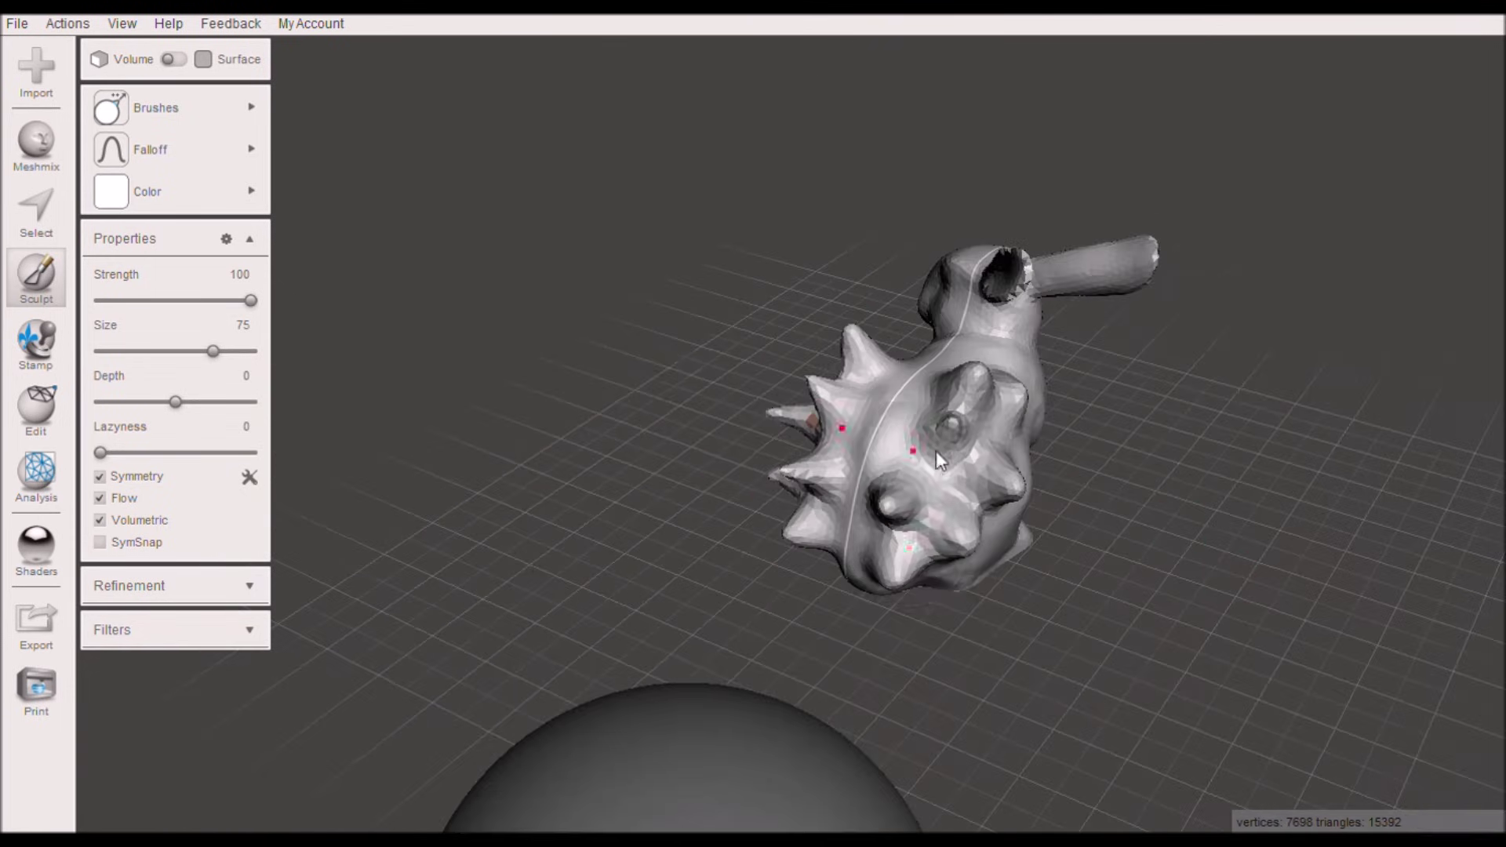
# Step: Try raising mirrored horns on the bunny's face and forehead at strength 100 and size 75, and undo both strokes
pyautogui.moveTo(946, 447); pyautogui.dragTo(762, 558, button='right')
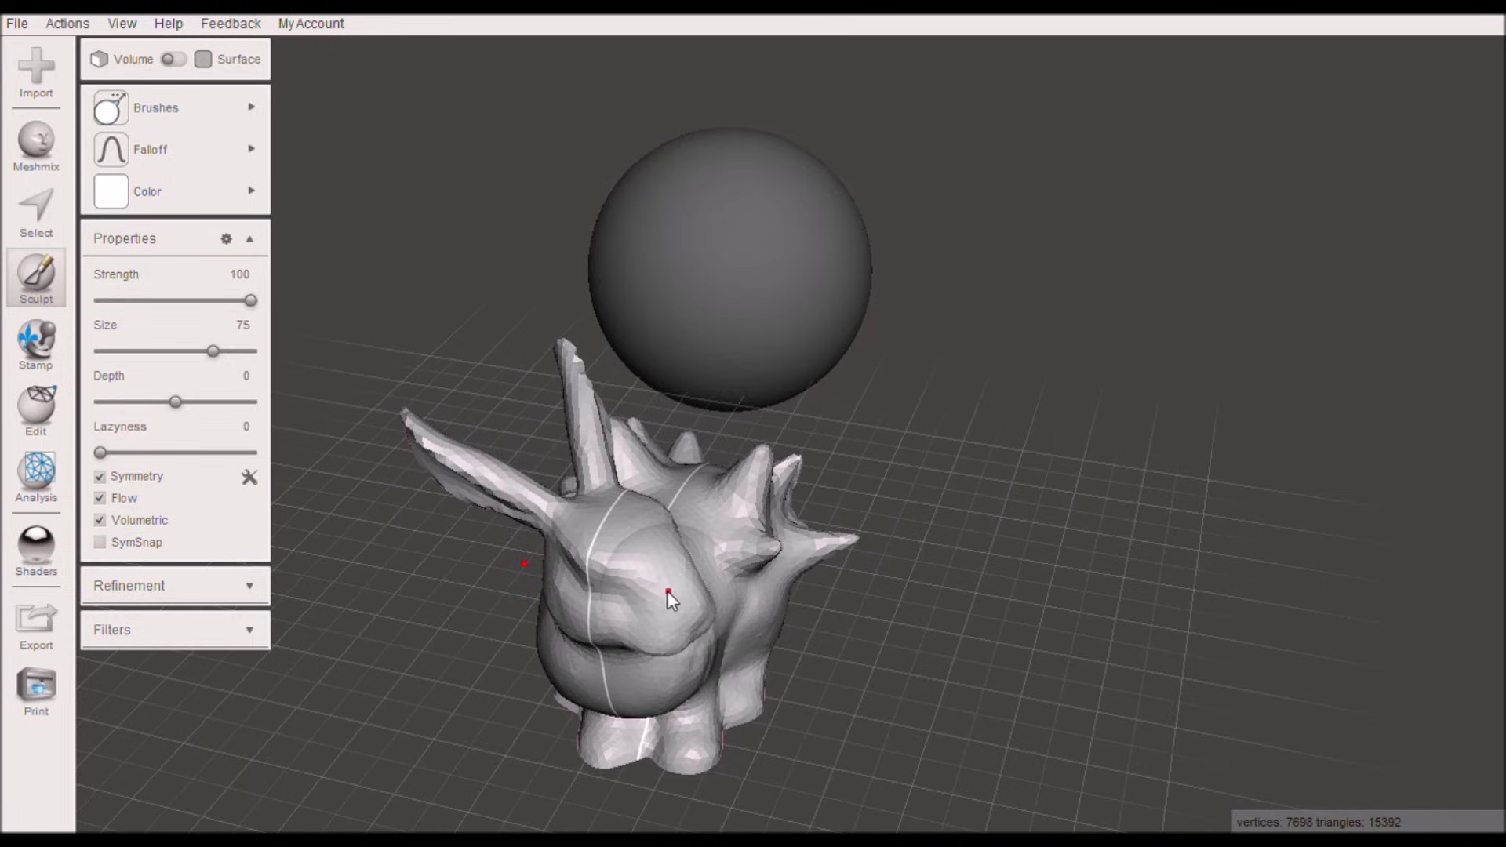
pyautogui.click(667, 591)
pyautogui.moveTo(673, 678)
pyautogui.mouseDown(button='right')
pyautogui.moveTo(662, 671)
pyautogui.moveTo(785, 455)
pyautogui.mouseUp(button='right')
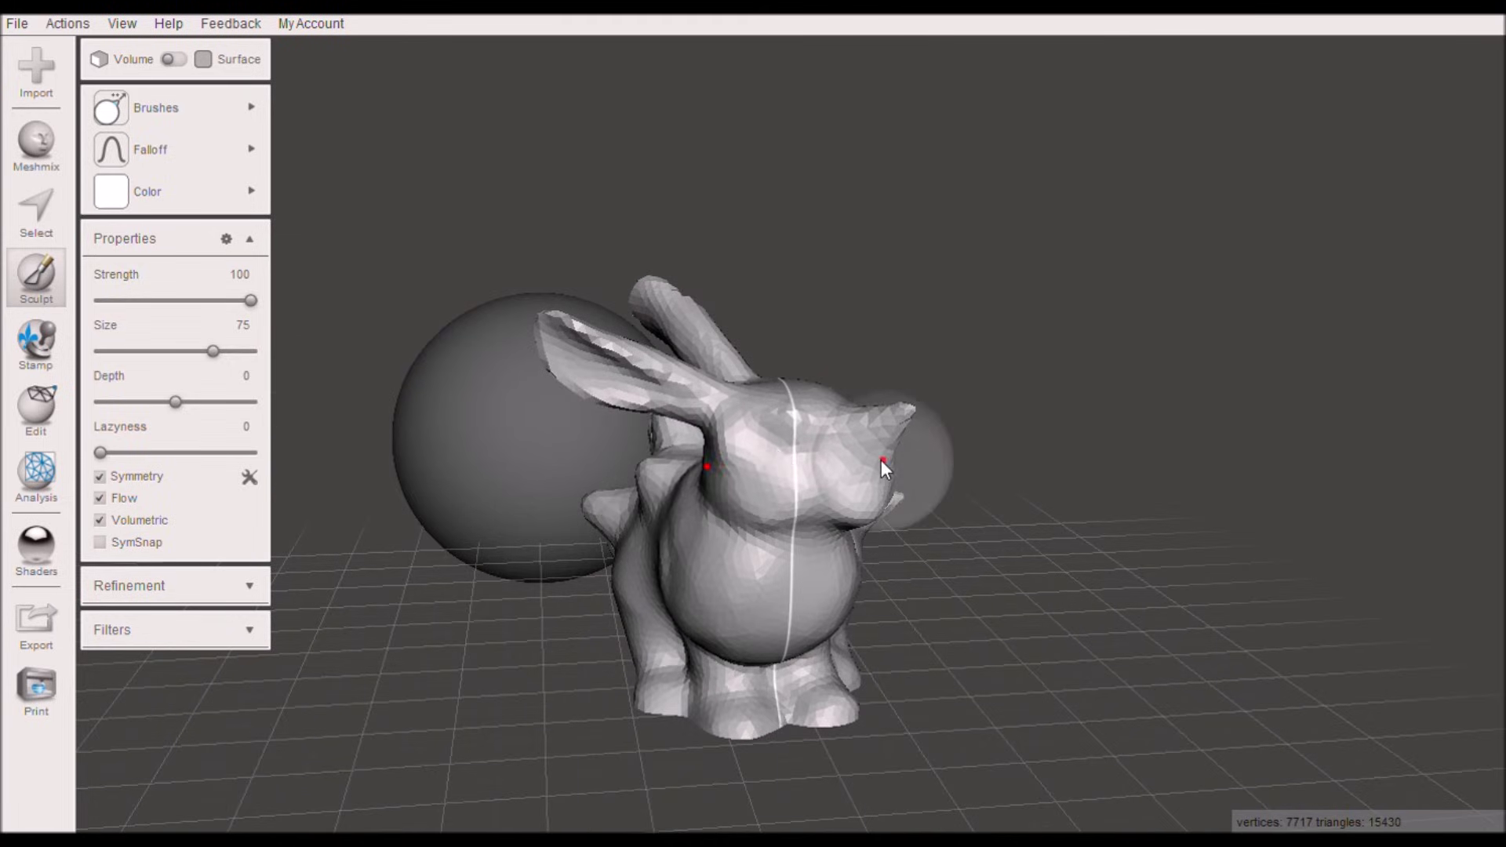
pyautogui.moveTo(881, 460); pyautogui.dragTo(764, 433, button='right')
pyautogui.moveTo(737, 426); pyautogui.dragTo(736, 427)
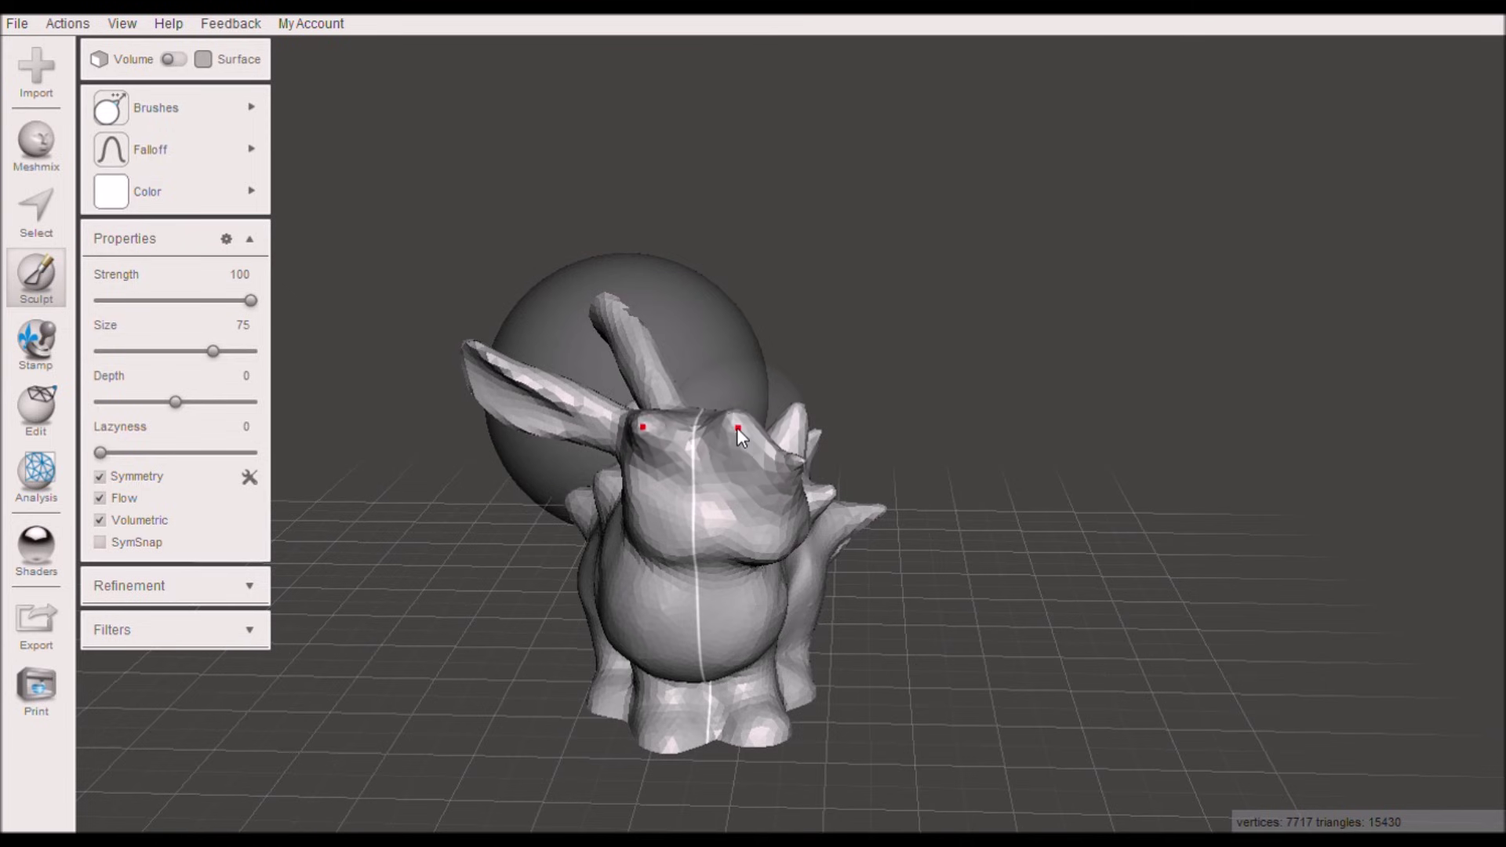
pyautogui.moveTo(736, 427)
pyautogui.mouseDown(button='right')
pyautogui.moveTo(858, 492)
pyautogui.moveTo(736, 533)
pyautogui.mouseUp(button='right')
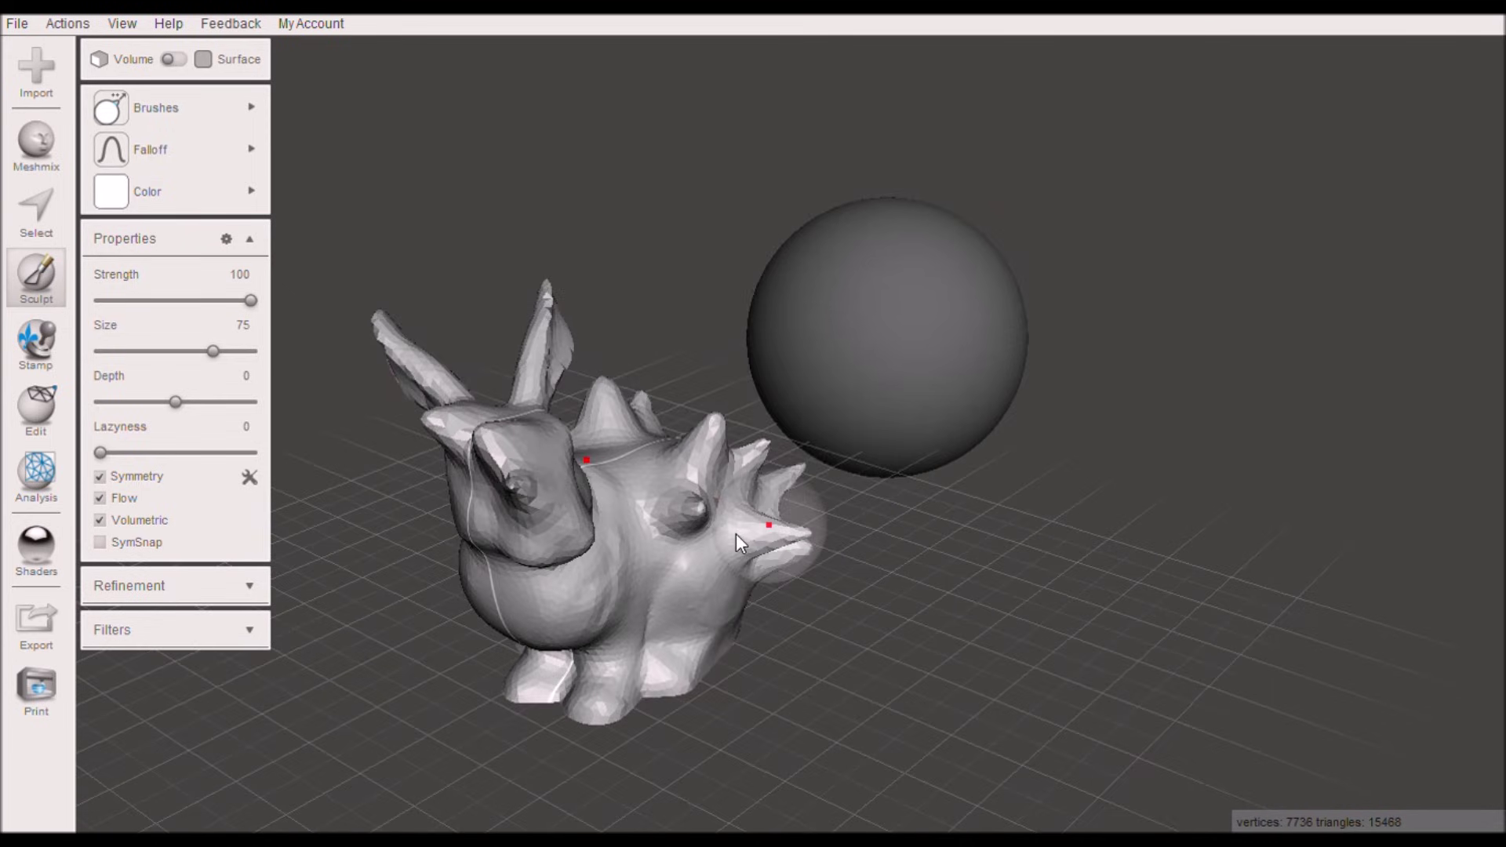
pyautogui.hotkey('ctrl', 'z')
pyautogui.hotkey('ctrl', 'z')
pyautogui.moveTo(975, 535)
pyautogui.mouseDown(button='right')
pyautogui.moveTo(881, 525)
pyautogui.moveTo(811, 488)
pyautogui.moveTo(920, 511)
pyautogui.moveTo(953, 539)
pyautogui.mouseUp(button='right')
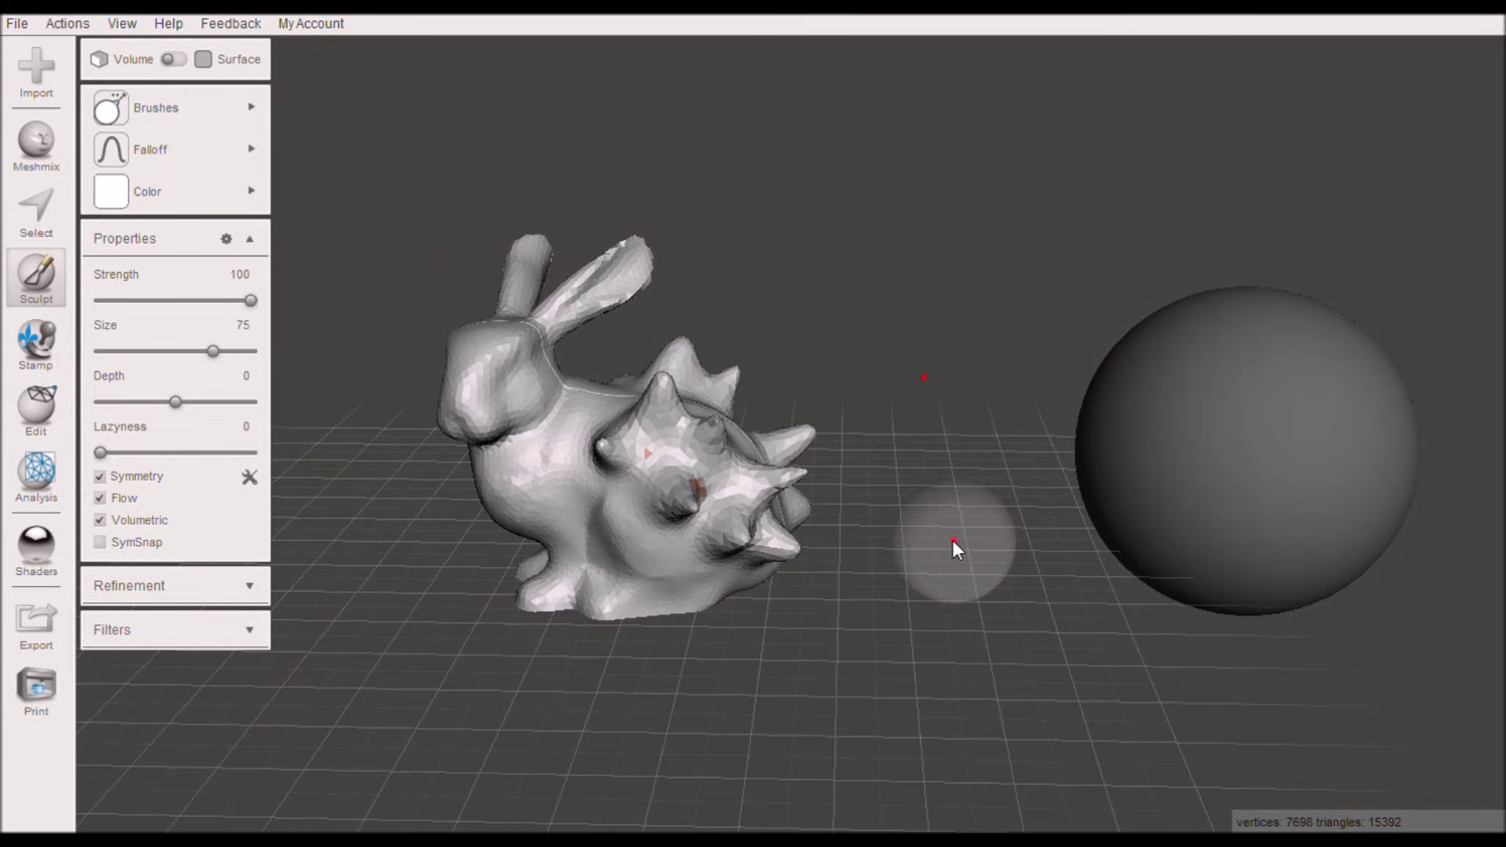
# Step: Leave the Sculpt tool with the spiked bunny and the sphere both in view
pyautogui.press('Escape')
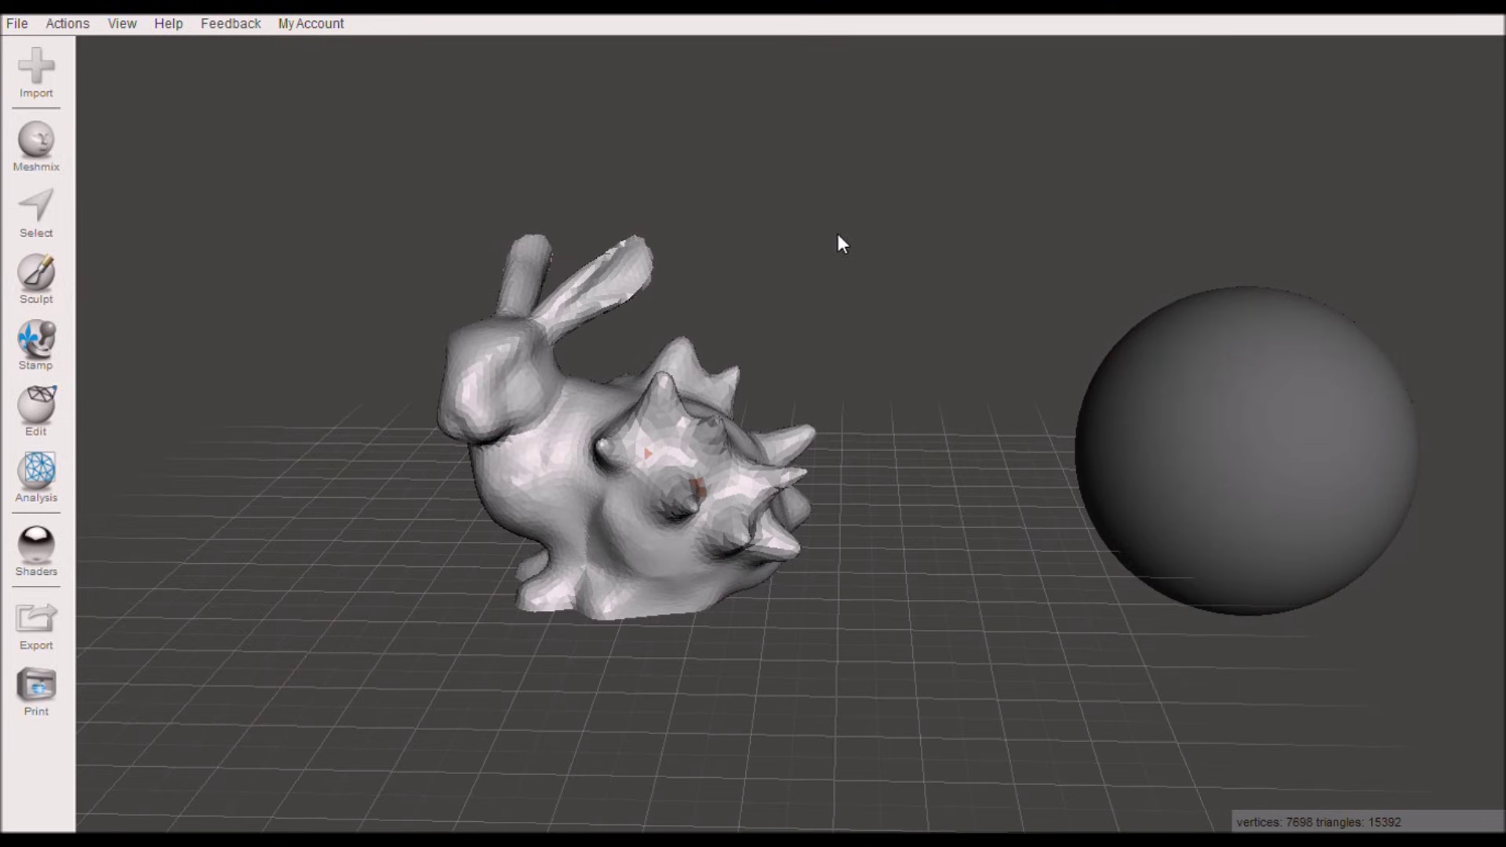
pyautogui.moveTo(838, 233); pyautogui.dragTo(712, 215, button='middle')
pyautogui.scroll(2, 893, 295)
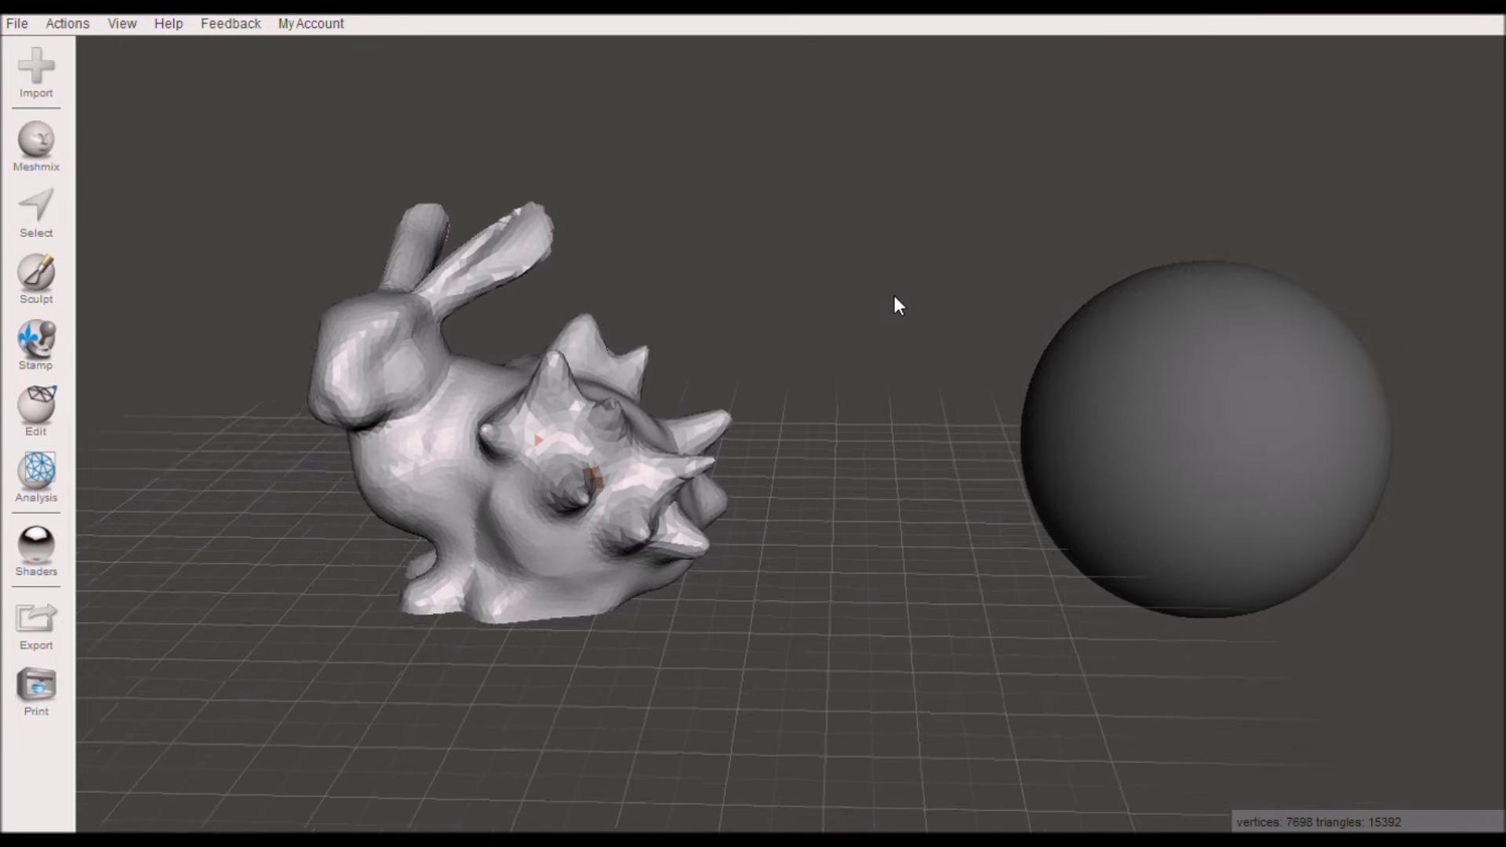
pyautogui.scroll(1, 893, 295)
pyautogui.moveTo(933, 289); pyautogui.dragTo(893, 298, button='middle')
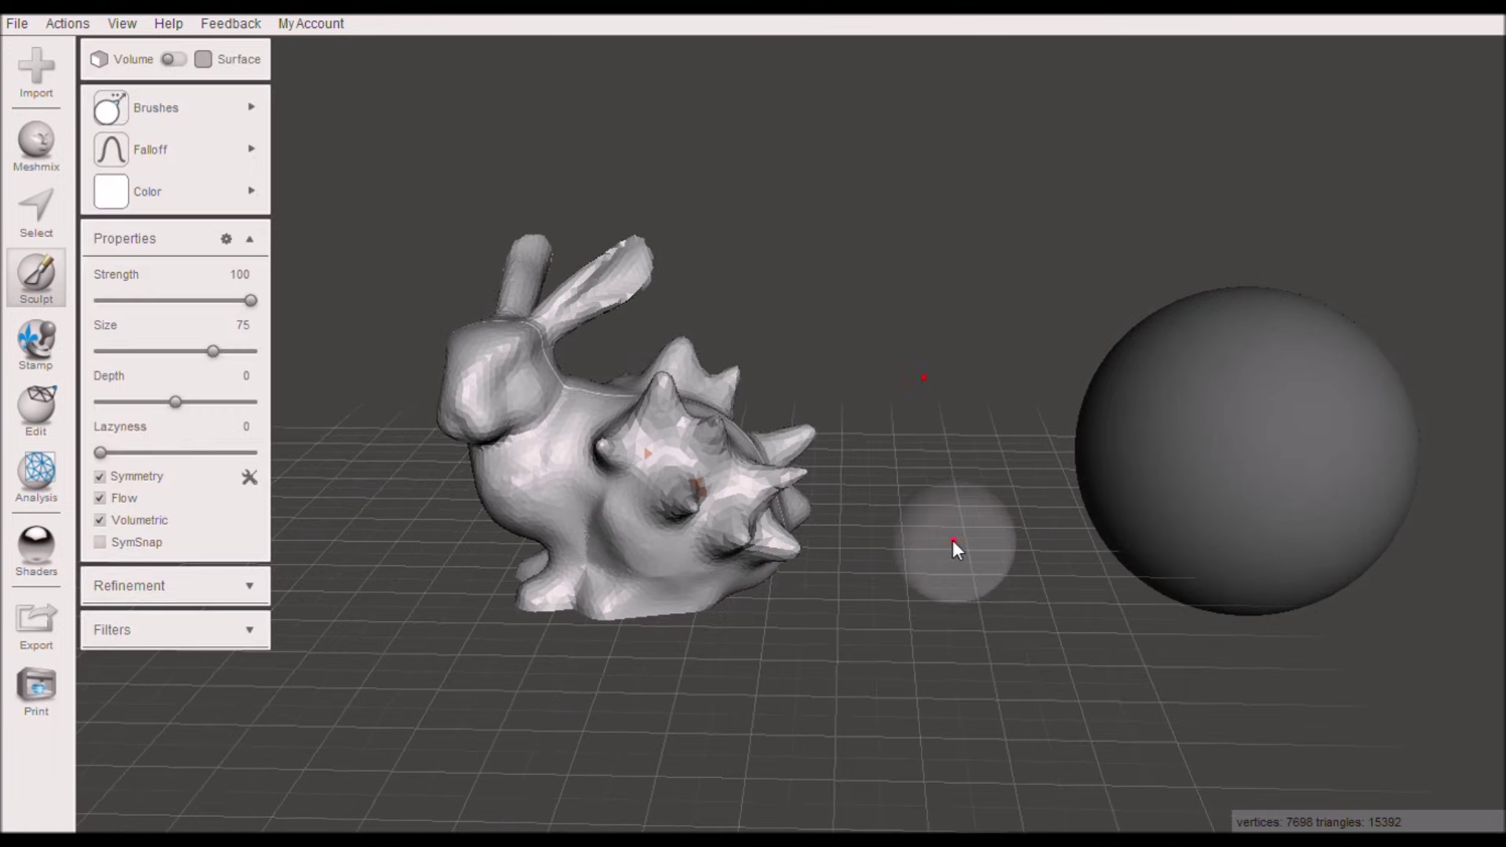
pyautogui.press('Escape')
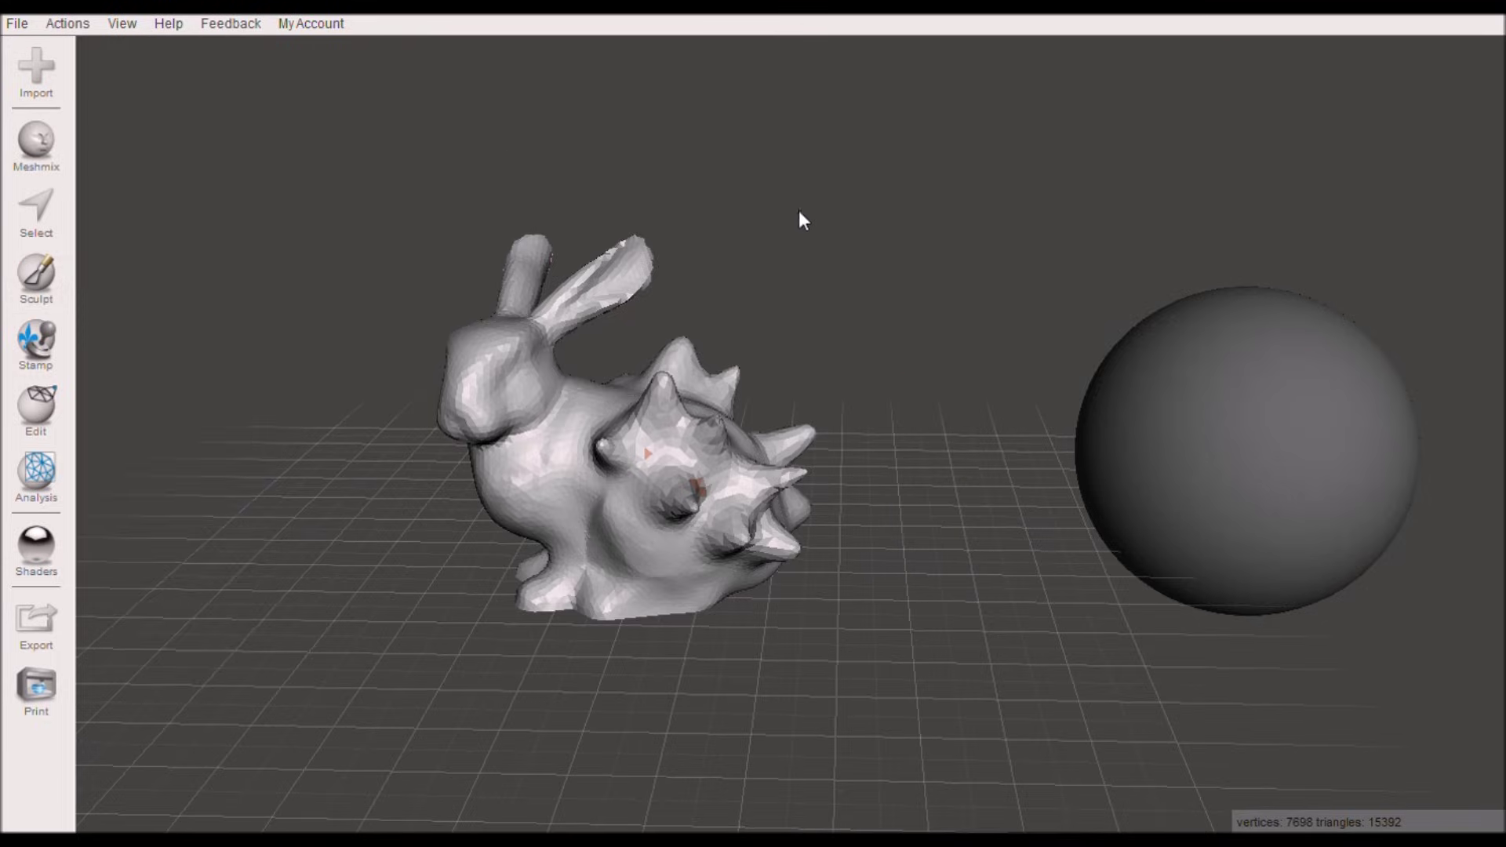